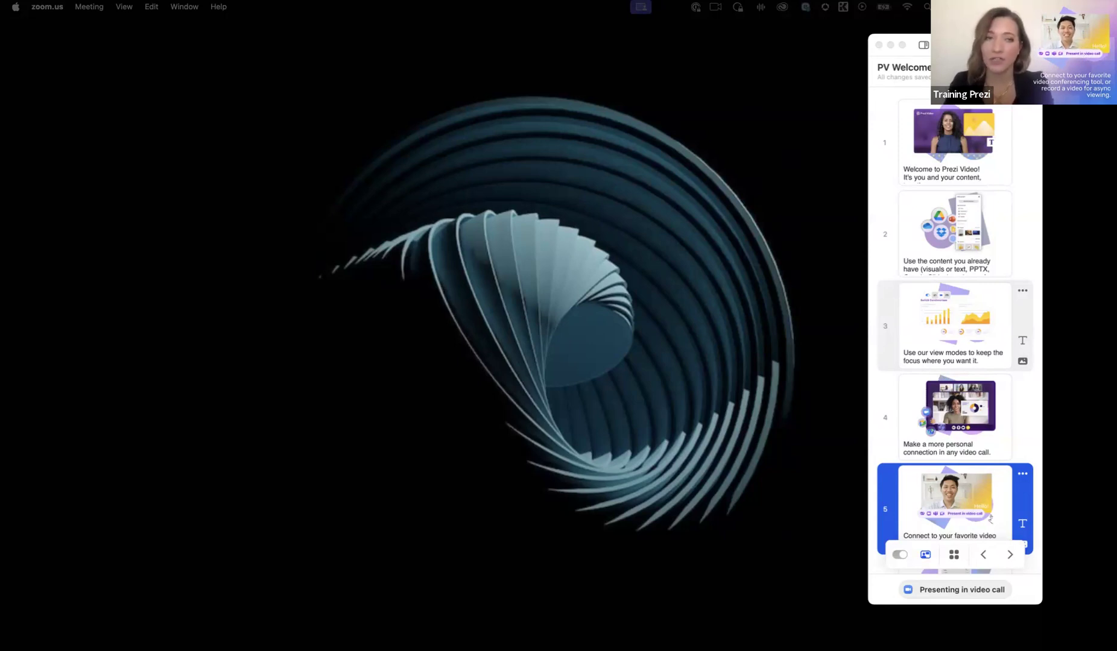
Step: Show the camera preview beside the slide list and resize the presentation window to suit the screen
{"action": "left_click", "coordinate": [922, 46]}
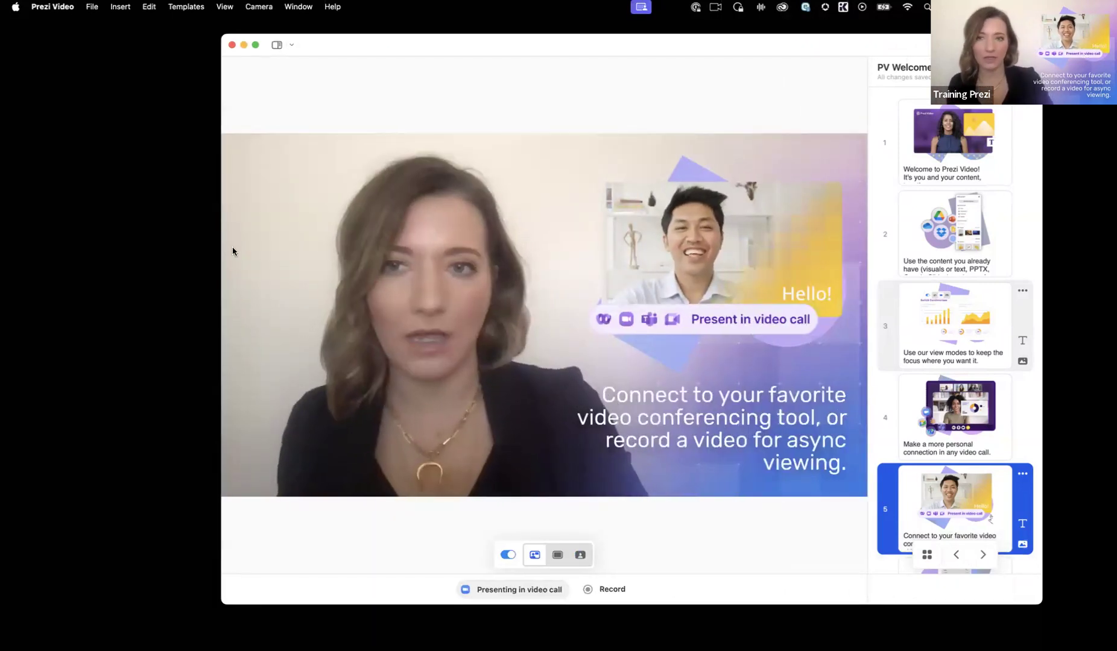
{"action": "left_click_drag", "start_coordinate": [220, 247], "coordinate": [64, 242]}
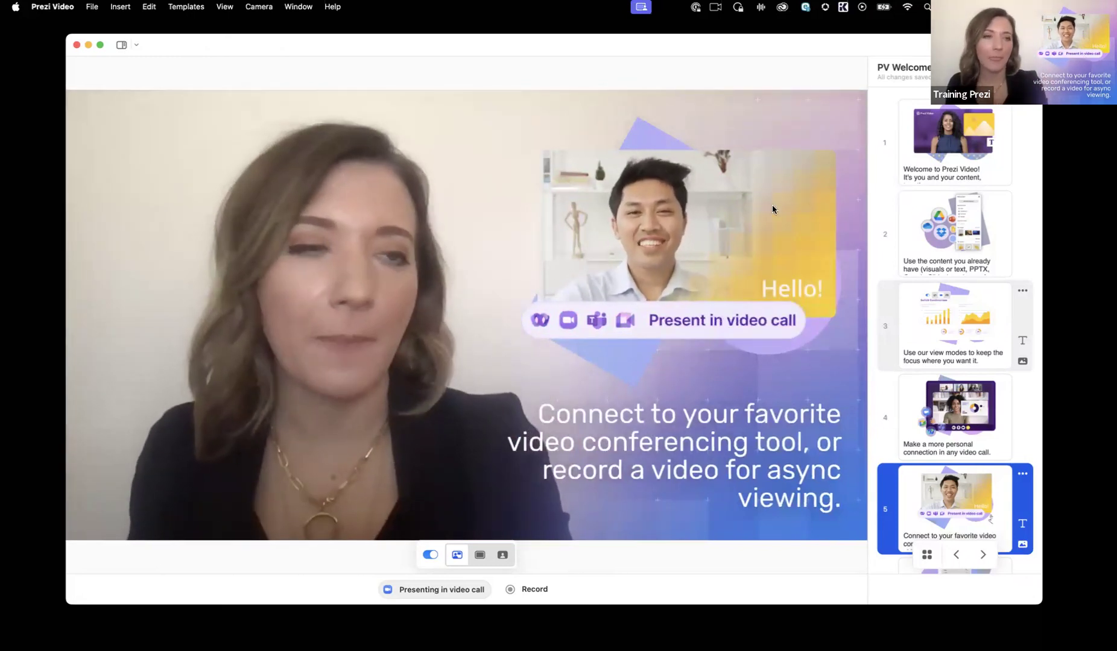
{"action": "left_click_drag", "start_coordinate": [1034, 196], "coordinate": [962, 201]}
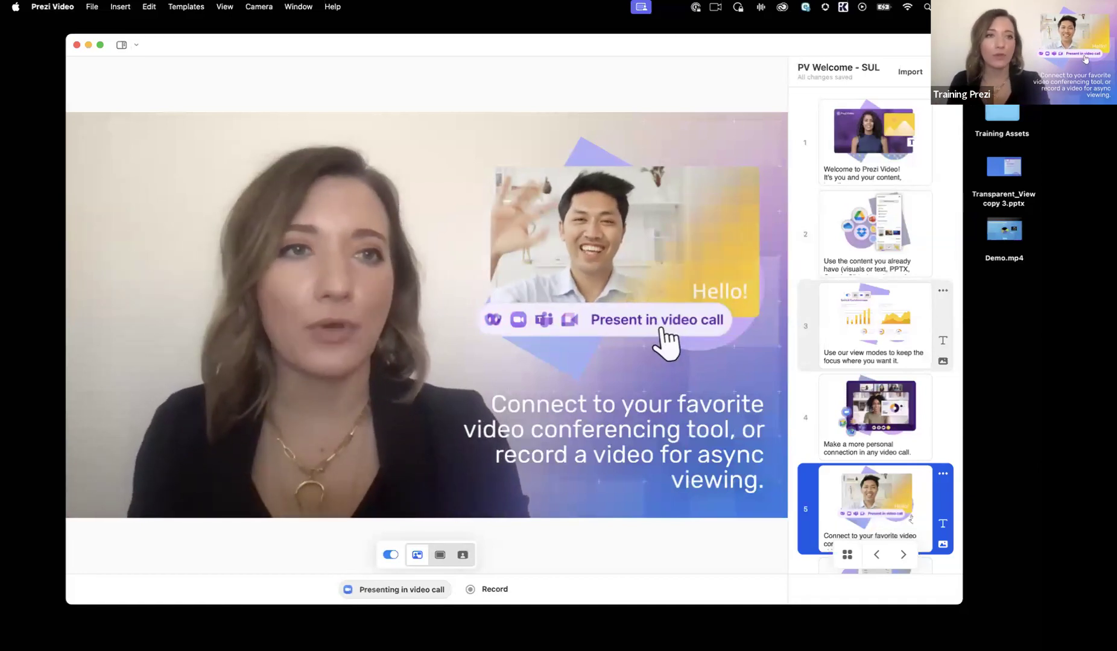
Step: Look over the presentation's options and close the PV Welcome presentation window
{"action": "left_click", "coordinate": [906, 77]}
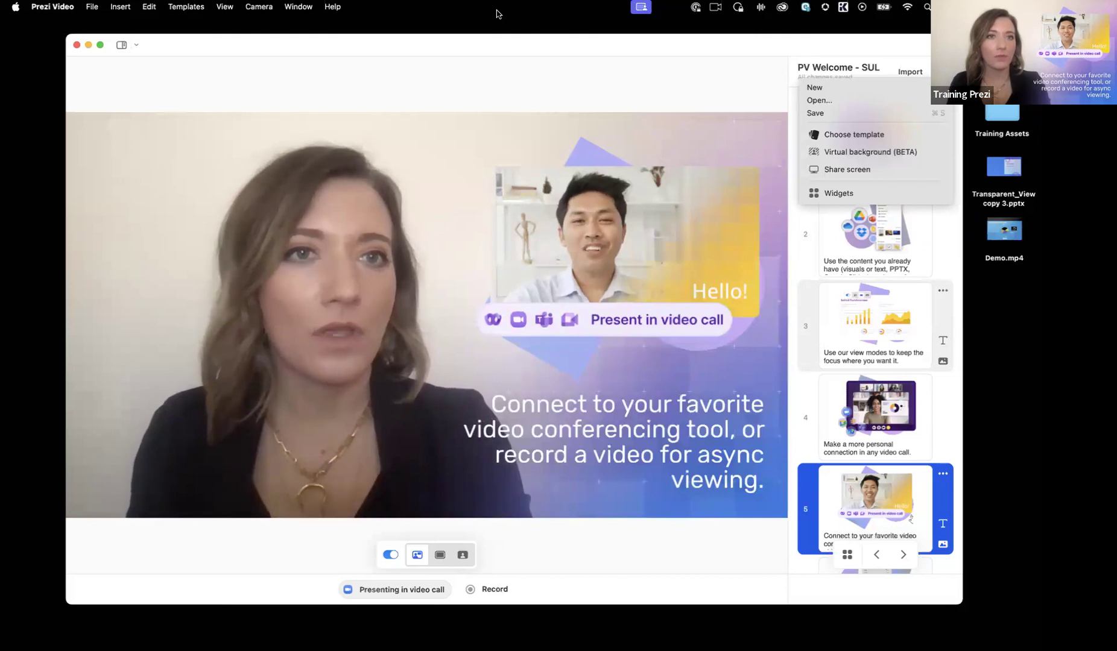
{"action": "left_click", "coordinate": [77, 46]}
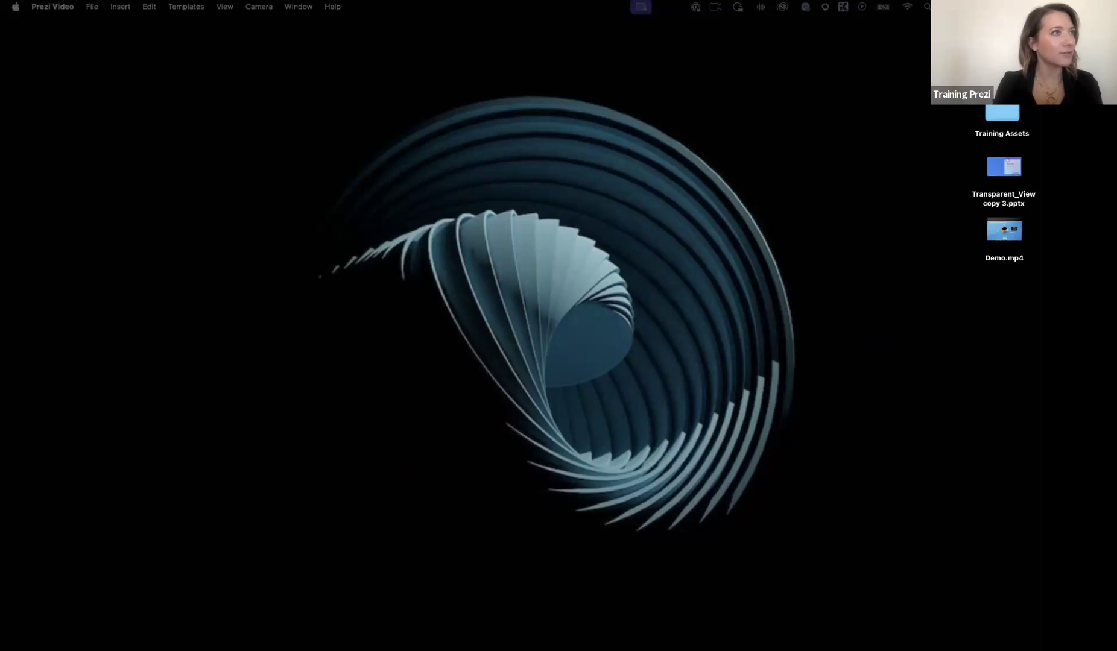
Step: Switch to the Prezi dashboard in Chrome and preview the Prezi Video quick recording editor, closing it after viewing
{"action": "left_click_drag", "start_coordinate": [0, 26], "coordinate": [780, 46]}
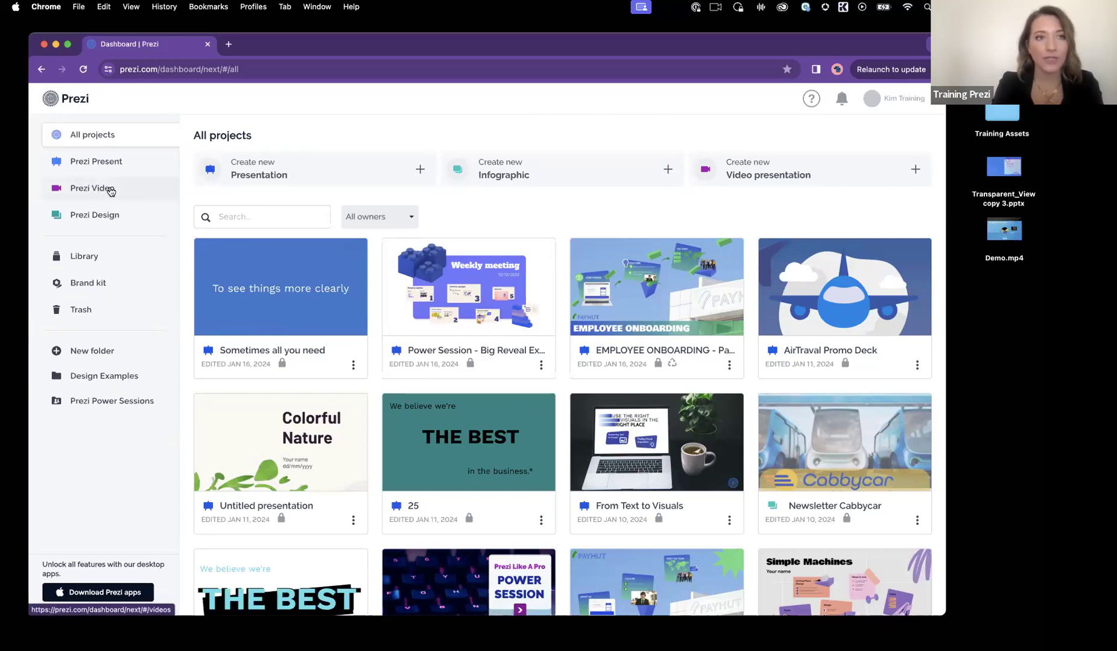
{"action": "left_click", "coordinate": [111, 192]}
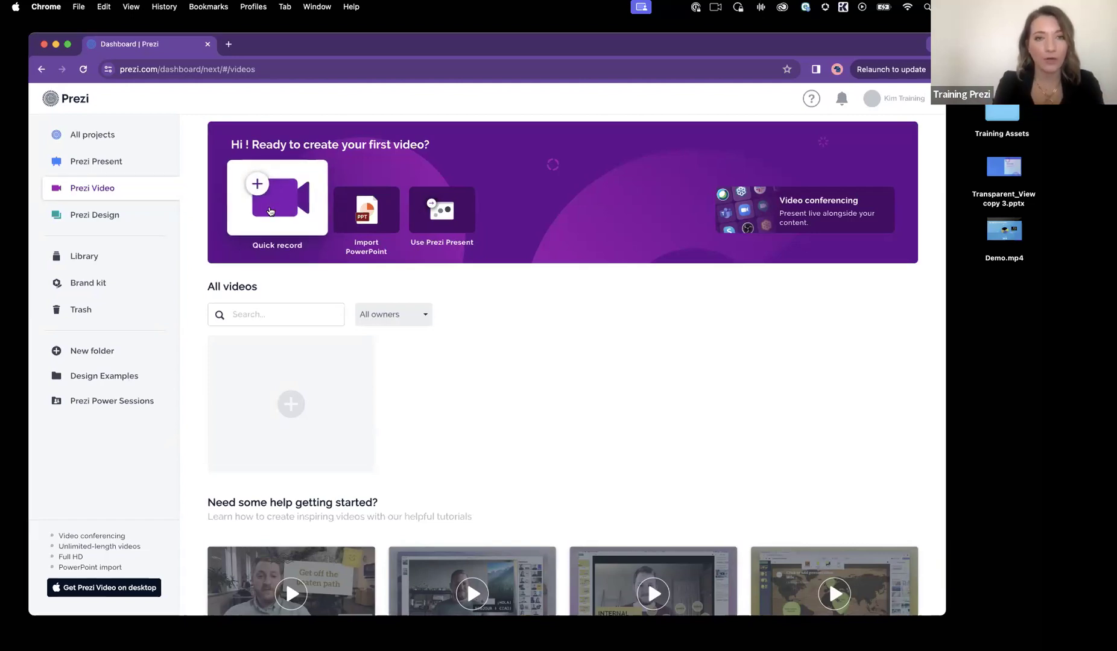
{"action": "left_click", "coordinate": [270, 211]}
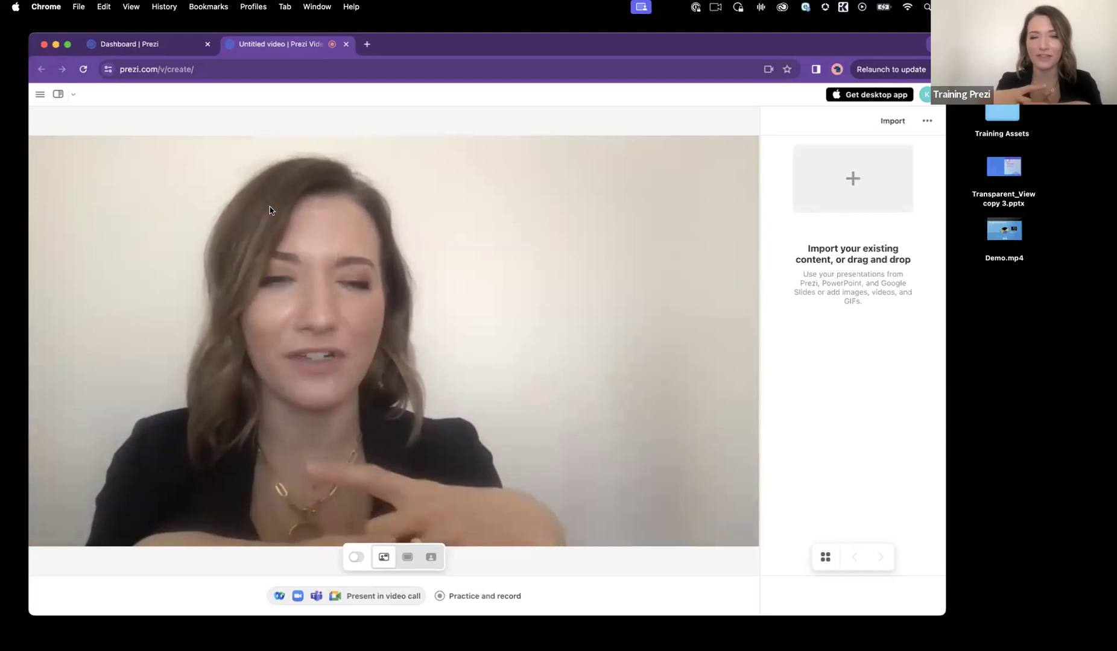
{"action": "left_click", "coordinate": [346, 44]}
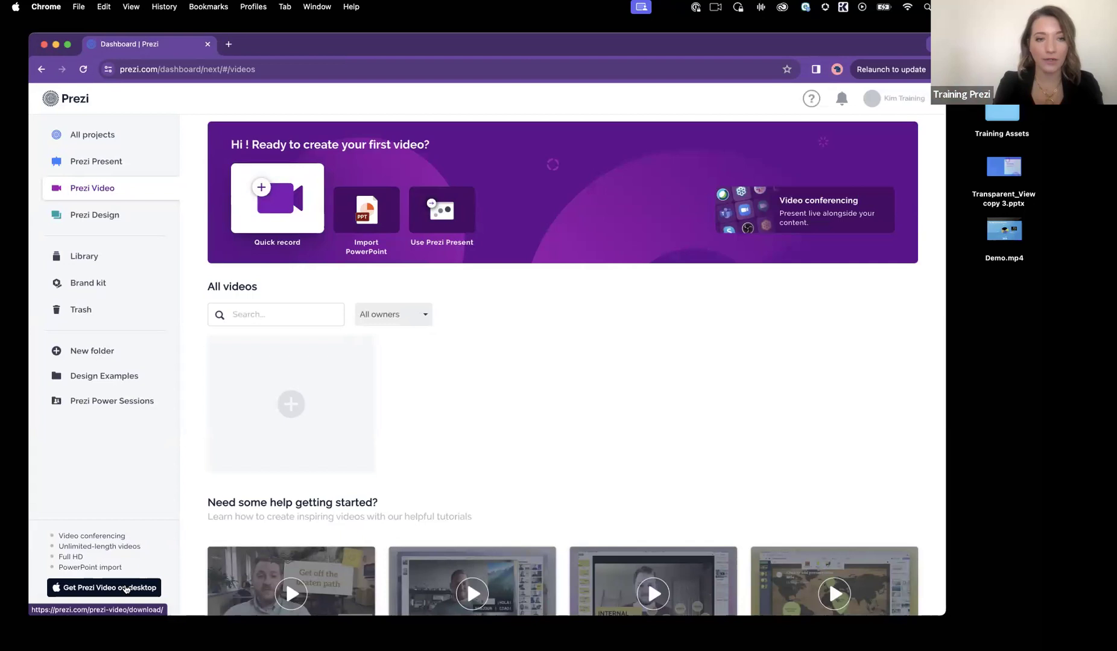
Step: Open the Prezi Video desktop download page and copy its web address
{"action": "left_click", "coordinate": [115, 588]}
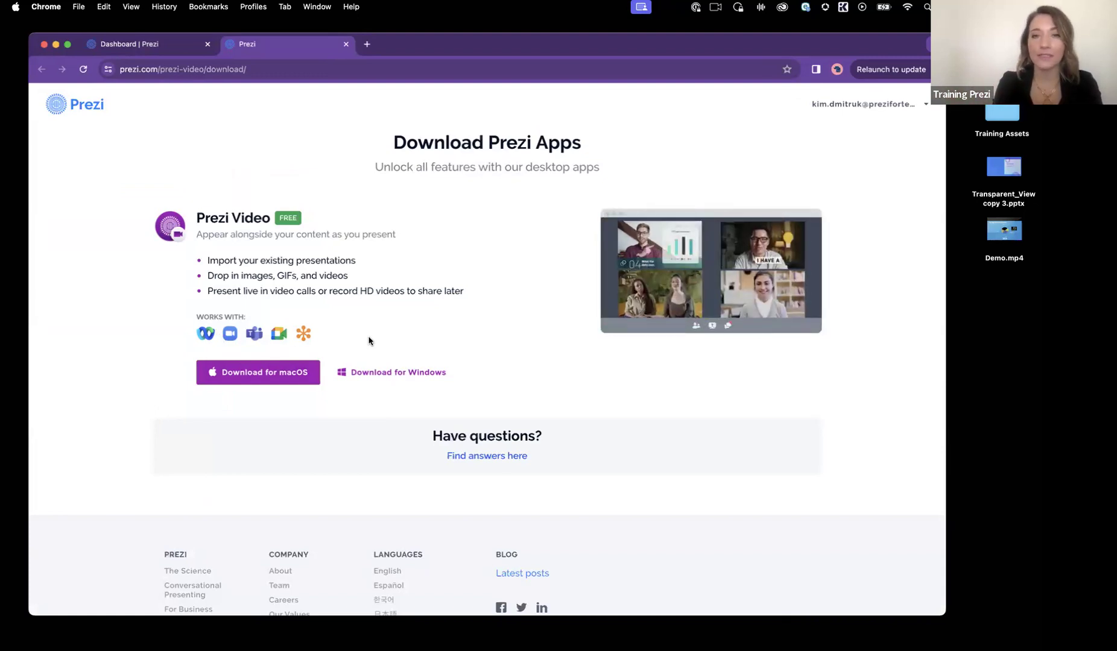
{"action": "left_click", "coordinate": [295, 70]}
{"action": "key", "text": "super+c"}
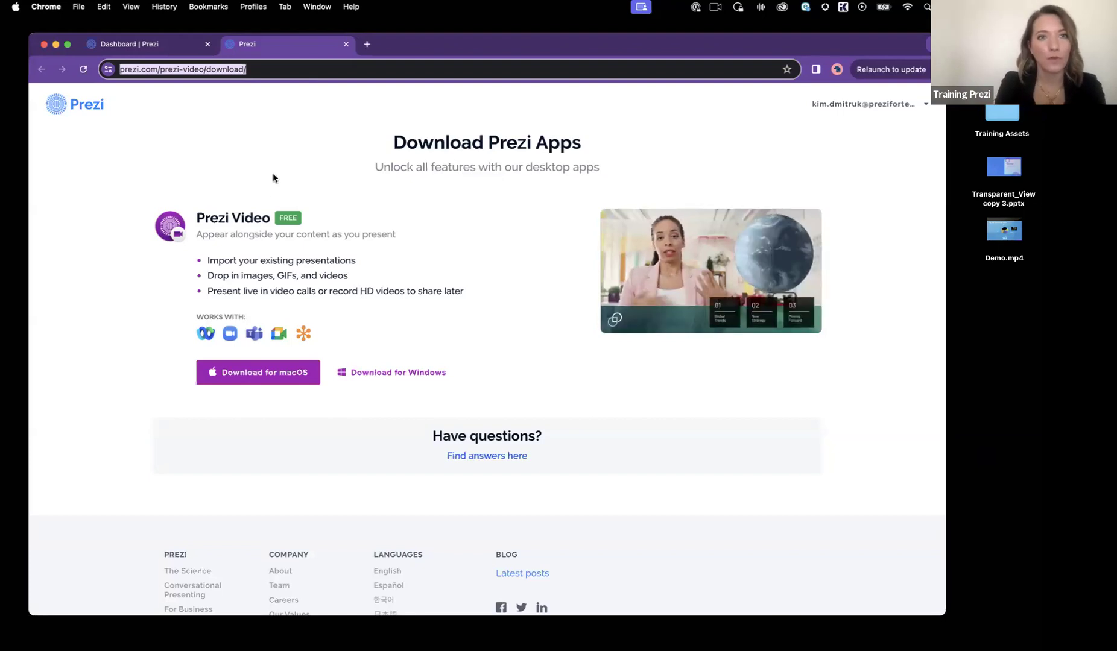
{"action": "left_click", "coordinate": [345, 44]}
Step: Move the browser window off the screen, switch to the Prezi Video desktop app and reposition its window
{"action": "left_click_drag", "start_coordinate": [883, 47], "coordinate": [0, 11]}
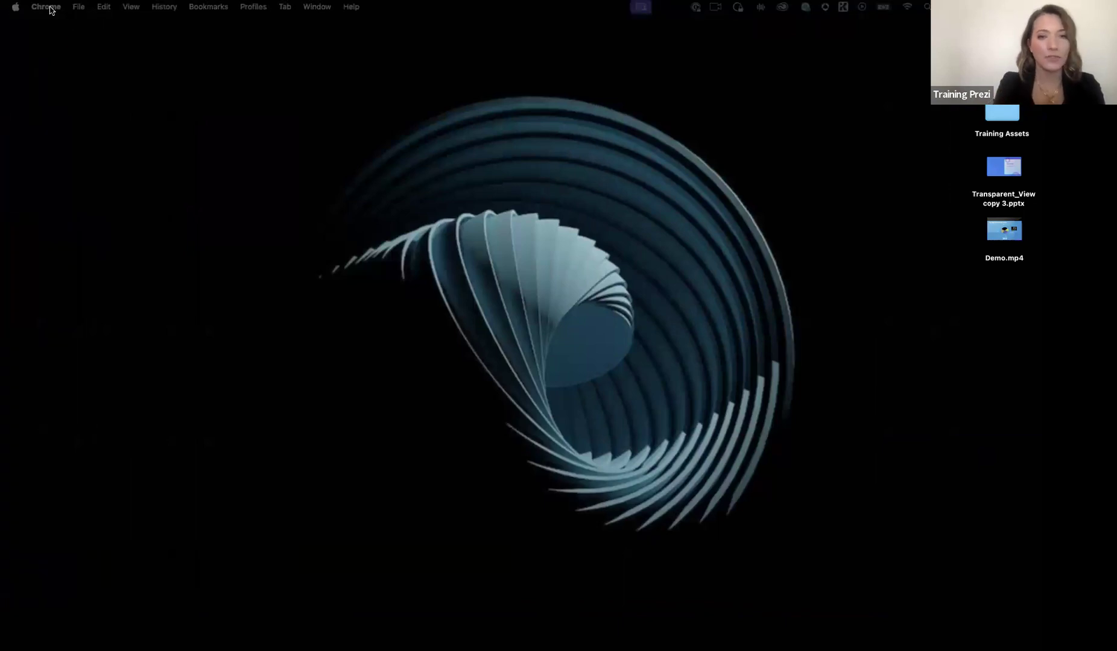
{"action": "mouse_move", "coordinate": [545, 629]}
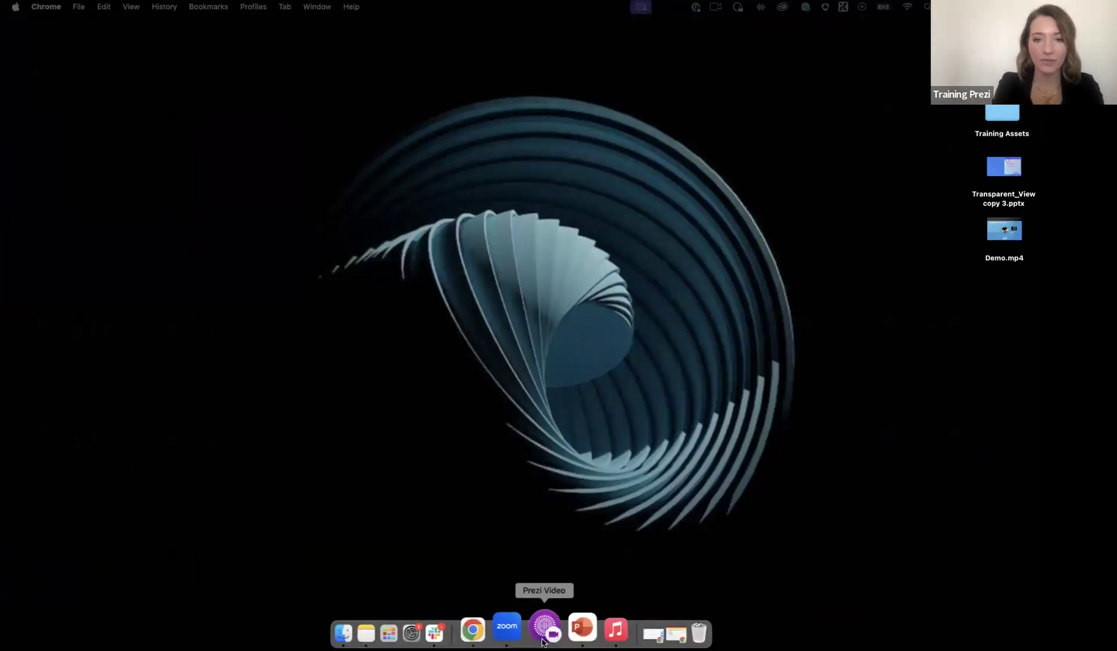
{"action": "left_click", "coordinate": [543, 627]}
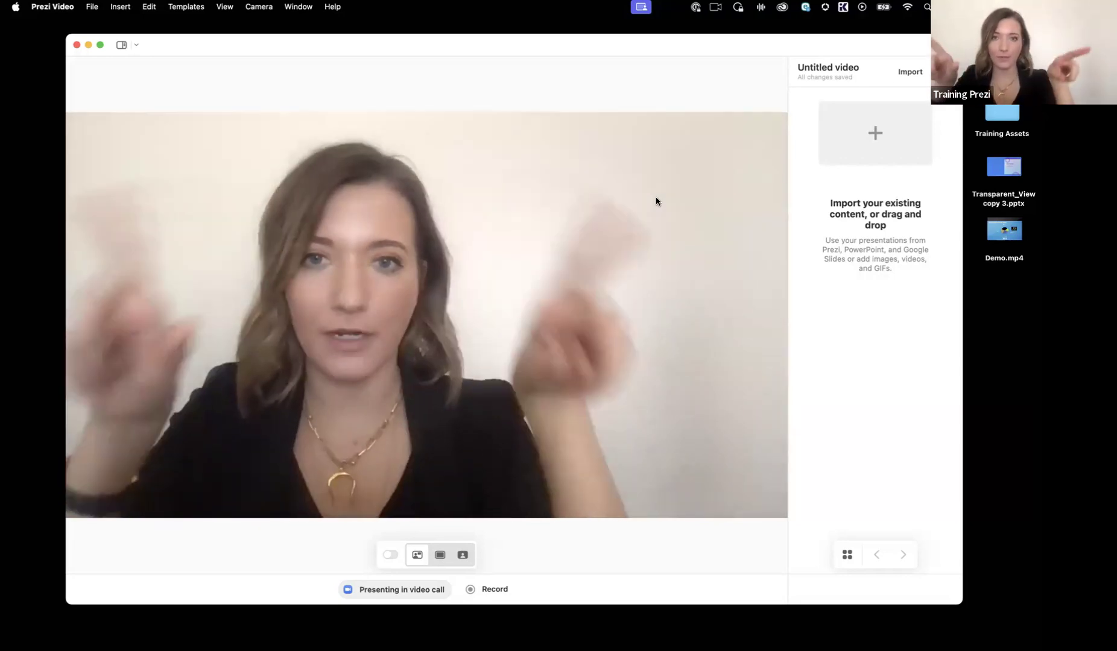
{"action": "left_click_drag", "start_coordinate": [575, 45], "coordinate": [555, 46]}
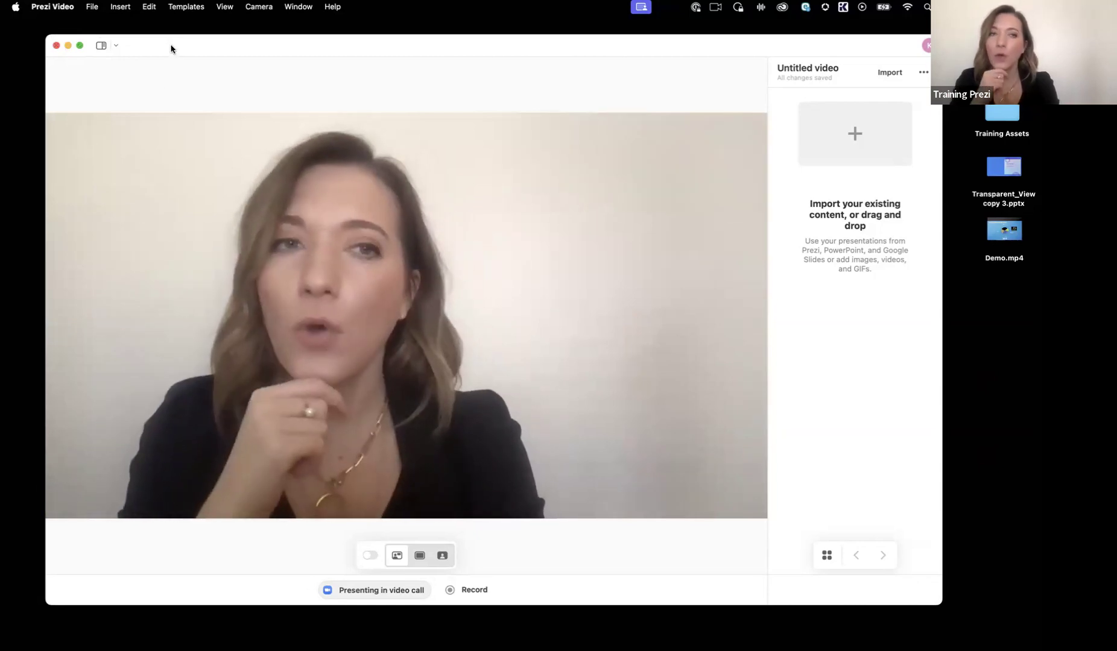
{"action": "left_click_drag", "start_coordinate": [171, 46], "coordinate": [174, 48]}
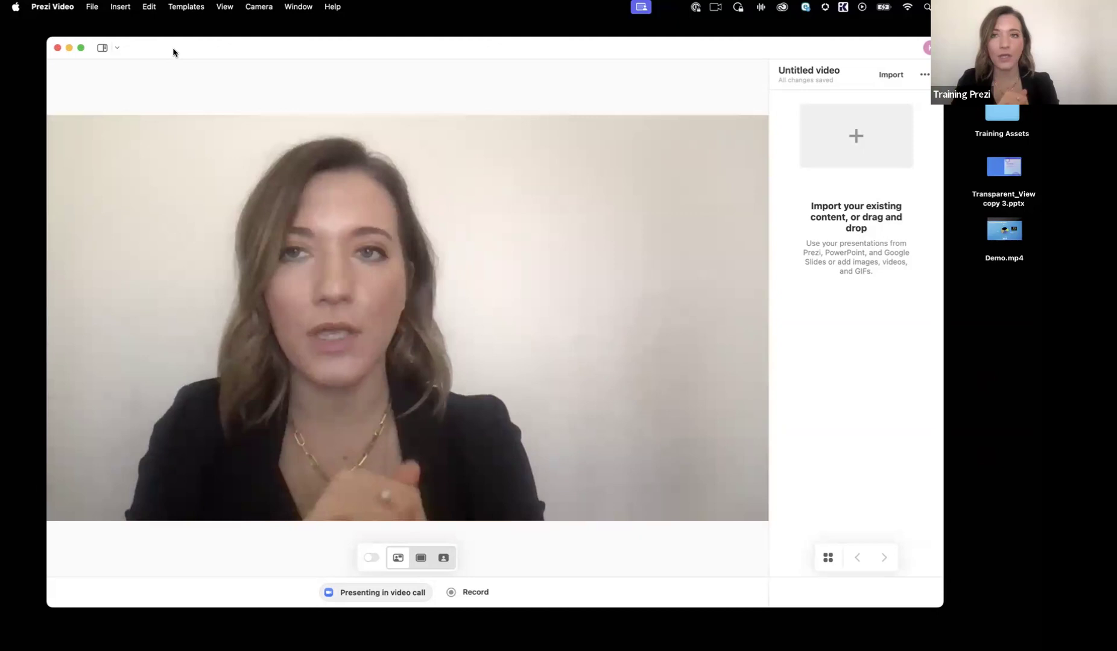
Step: Turn camera mirroring off and back on
{"action": "left_click", "coordinate": [258, 6]}
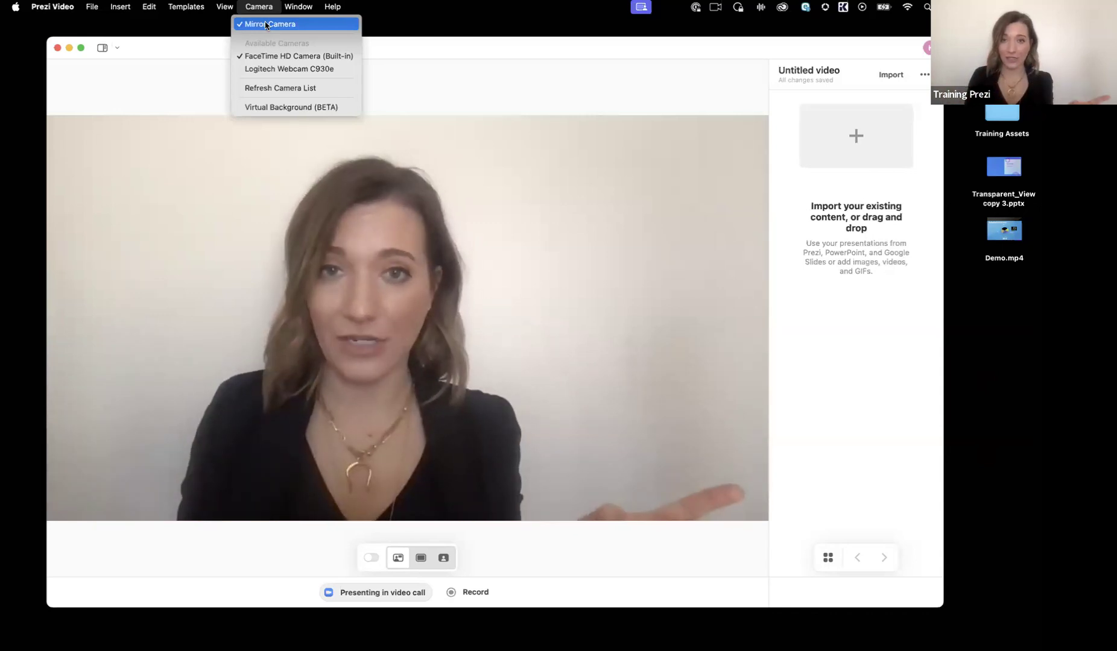
{"action": "left_click", "coordinate": [265, 24]}
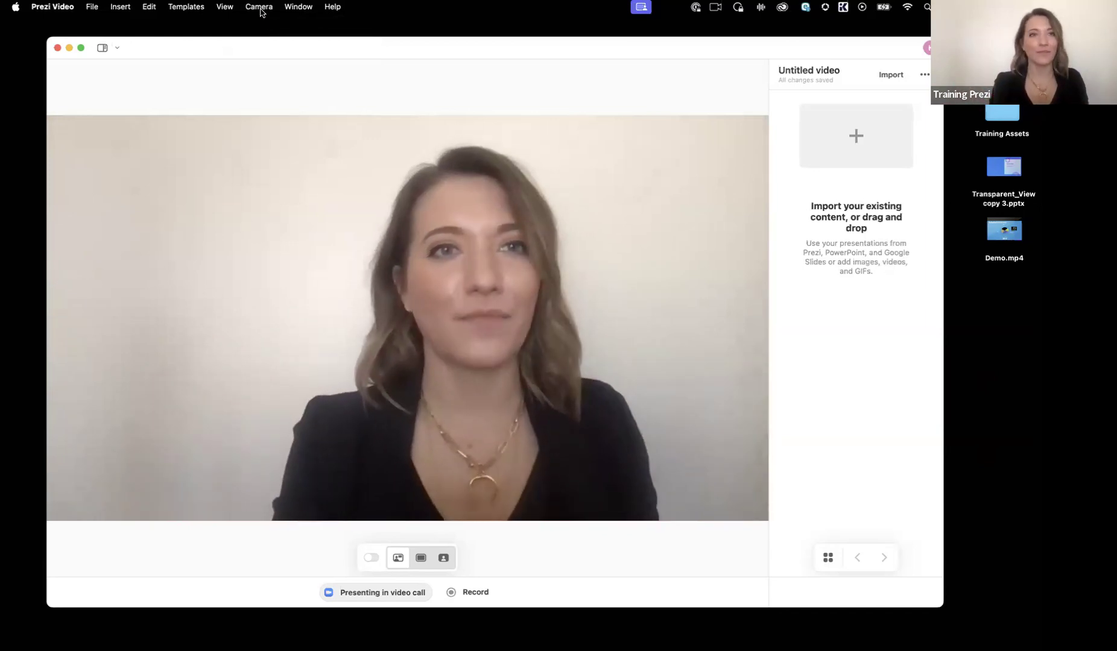
{"action": "left_click", "coordinate": [259, 7]}
{"action": "left_click", "coordinate": [263, 25]}
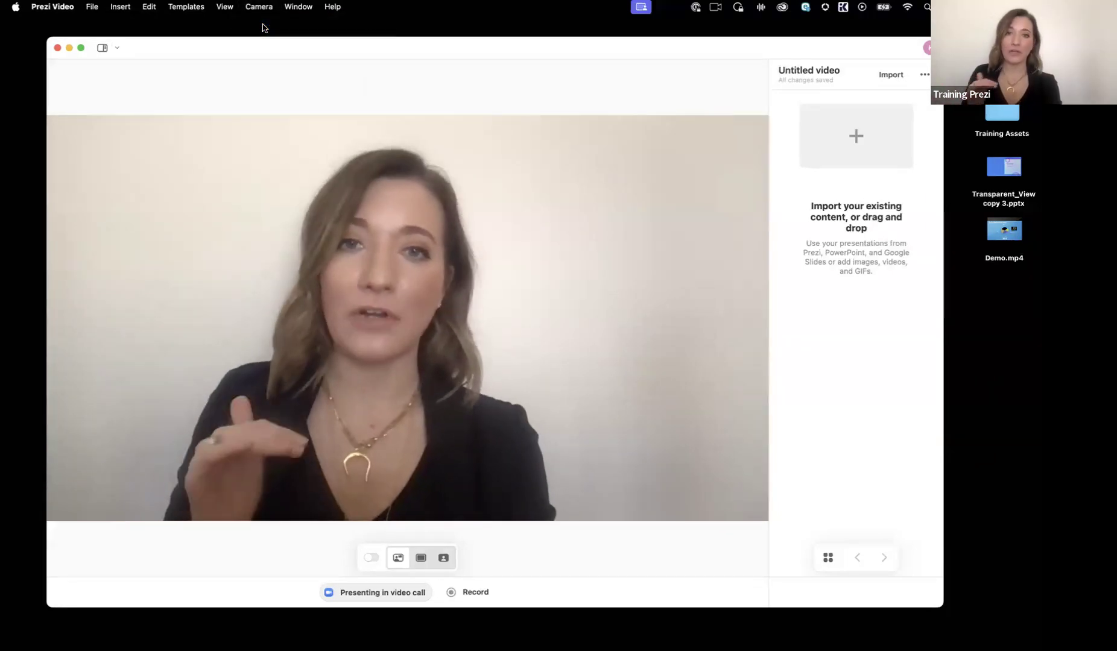
Step: Review the available cameras and the virtual background option for the video
{"action": "left_click", "coordinate": [260, 8]}
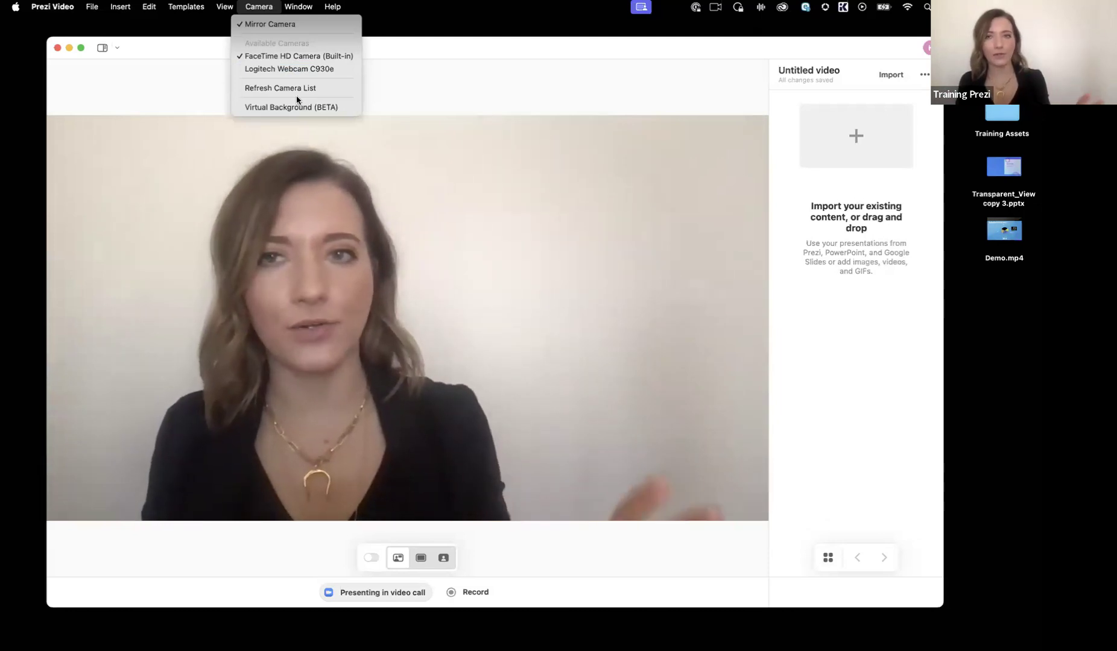
{"action": "left_click", "coordinate": [436, 146]}
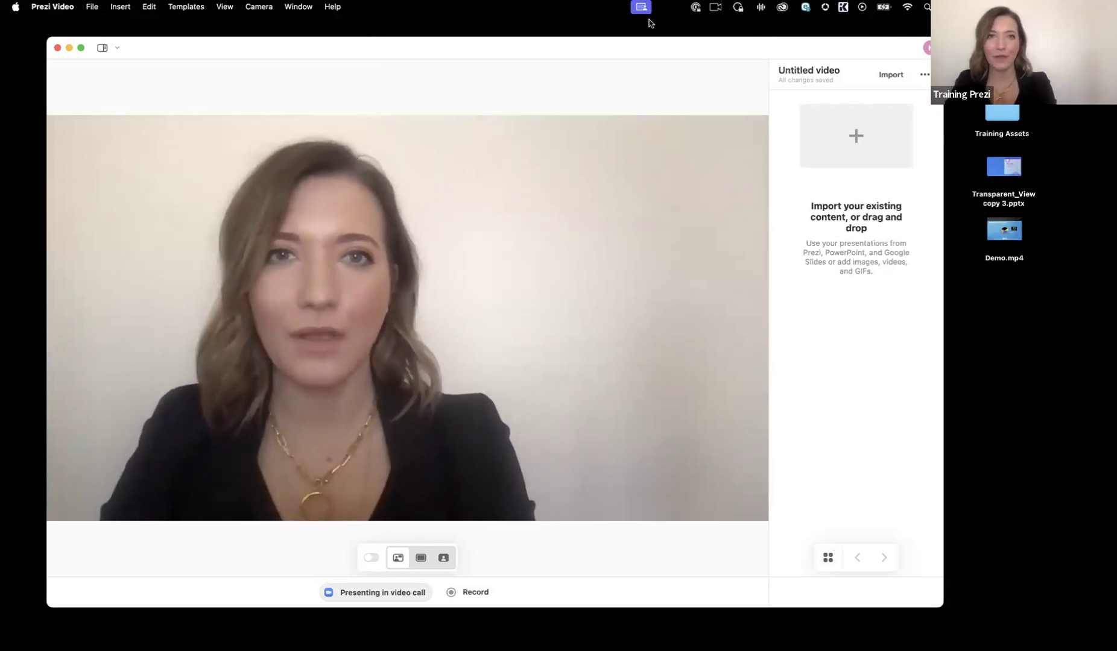
{"action": "left_click_drag", "start_coordinate": [654, 47], "coordinate": [648, 51]}
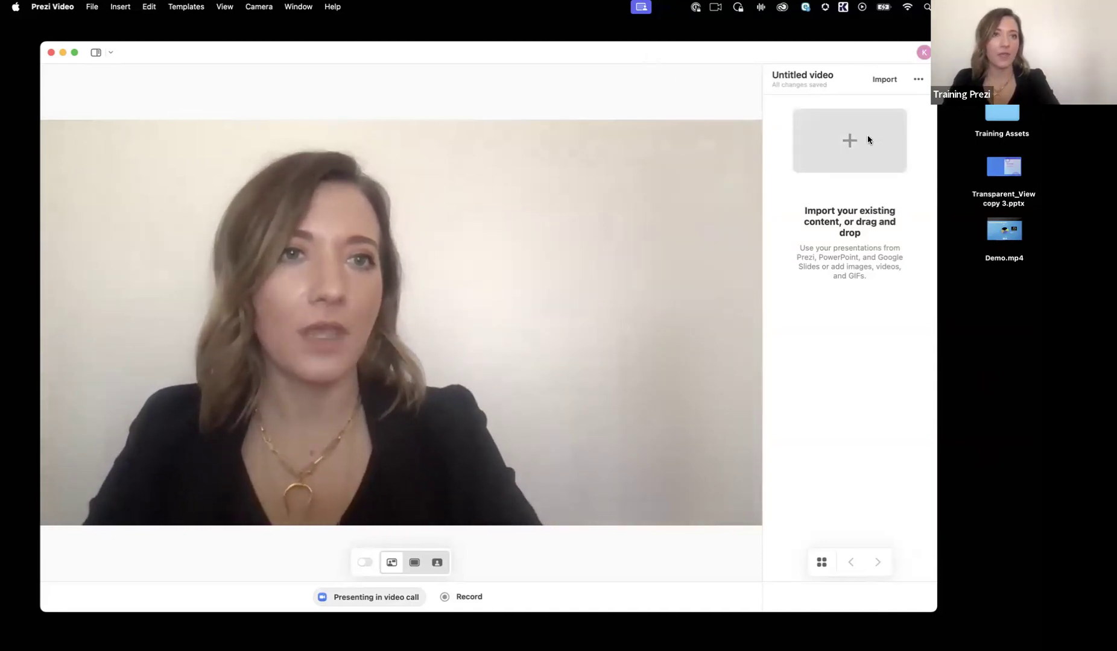
Step: Add a first slide with the text "Welcome to Prezi Video"
{"action": "left_click", "coordinate": [867, 134]}
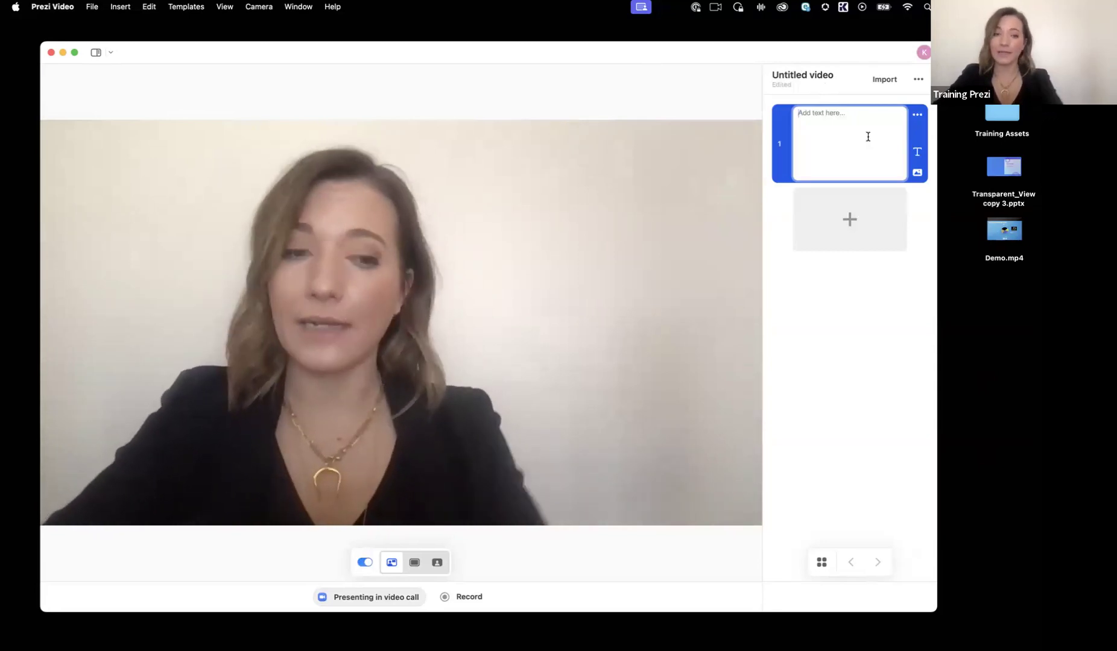
{"action": "type", "text": "Welcome"}
{"action": "type", "text": "to Prezi Video"}
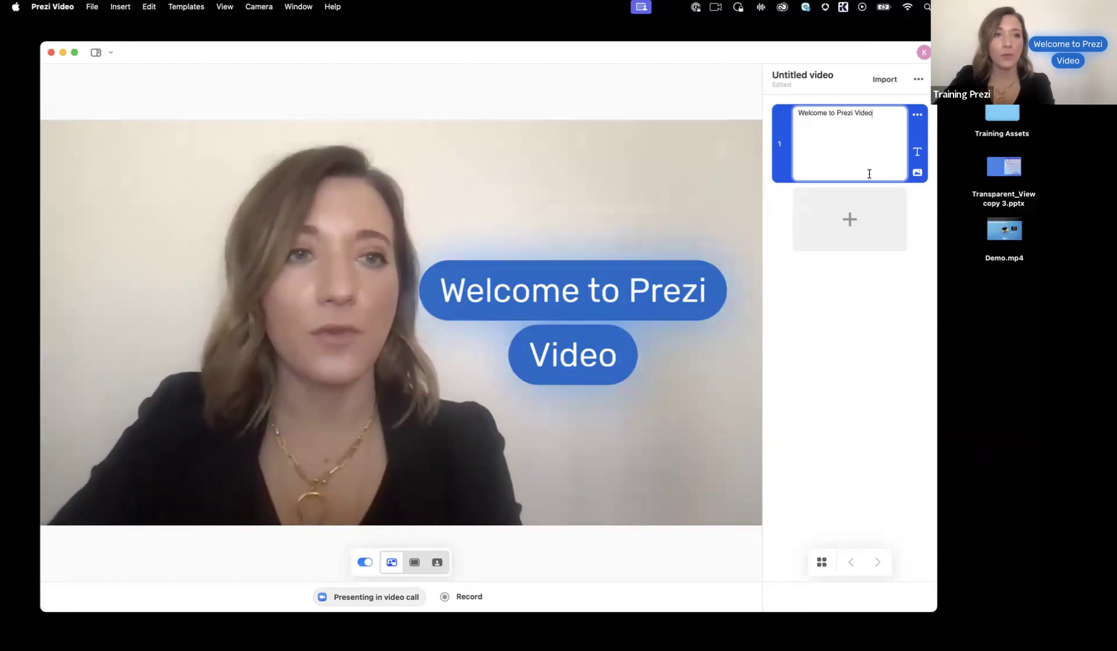
Step: Examine the slide's sources for visual content and the presentation's general options
{"action": "left_click", "coordinate": [917, 174]}
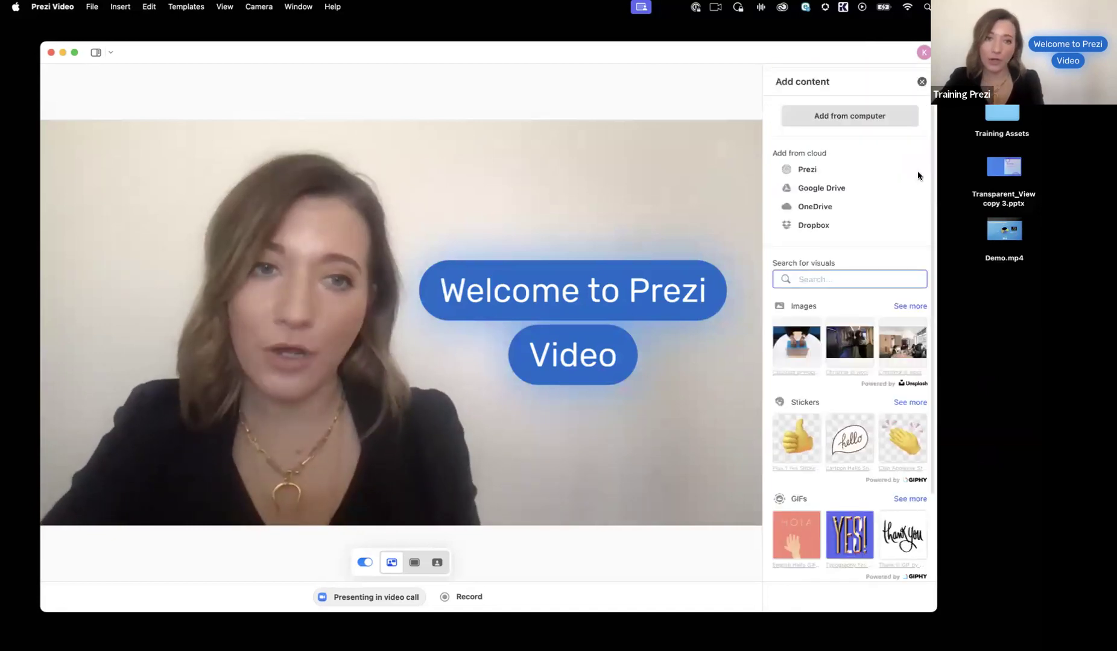
{"action": "scroll", "coordinate": [897, 327], "scroll_direction": "down", "scroll_amount": 3}
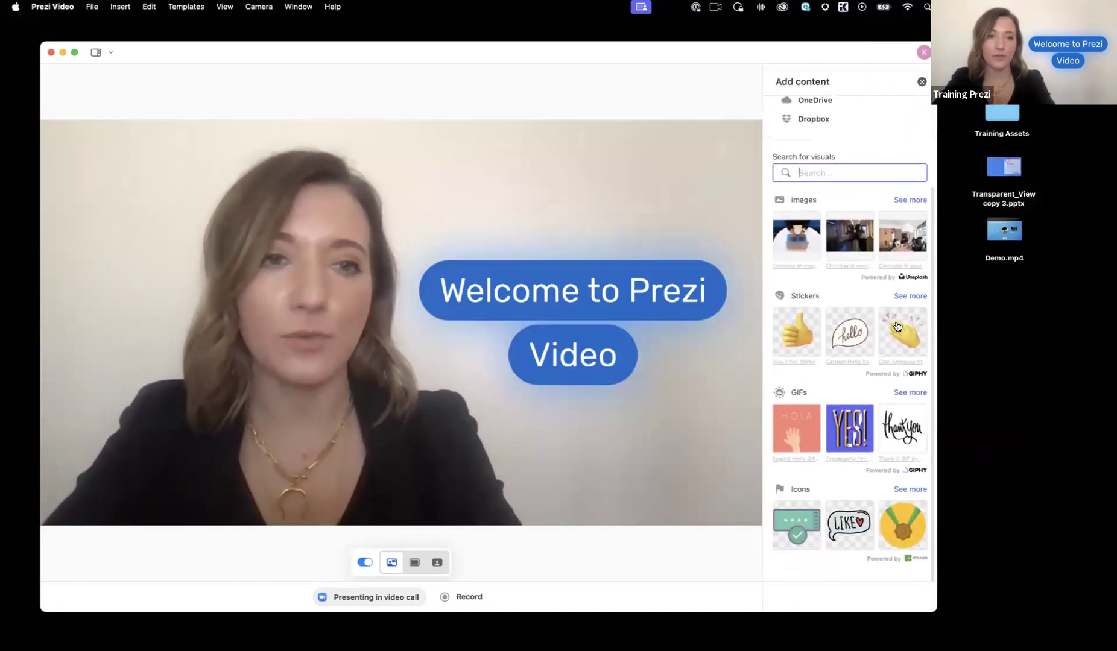
{"action": "scroll", "coordinate": [894, 335], "scroll_direction": "up", "scroll_amount": 3}
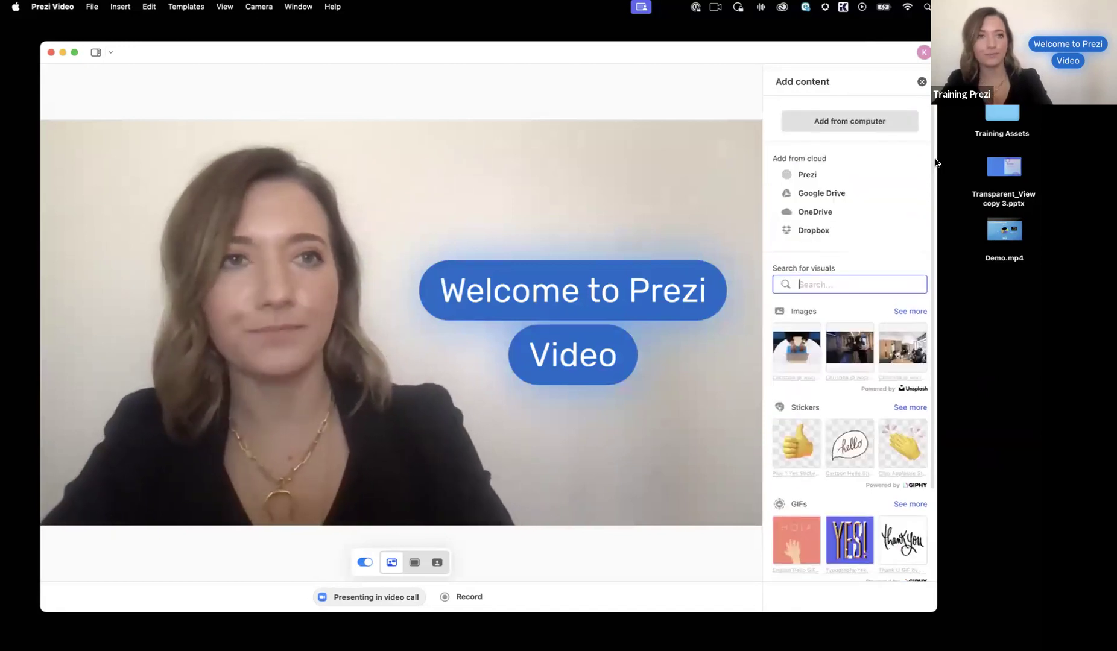
{"action": "left_click", "coordinate": [919, 80]}
{"action": "left_click", "coordinate": [916, 79]}
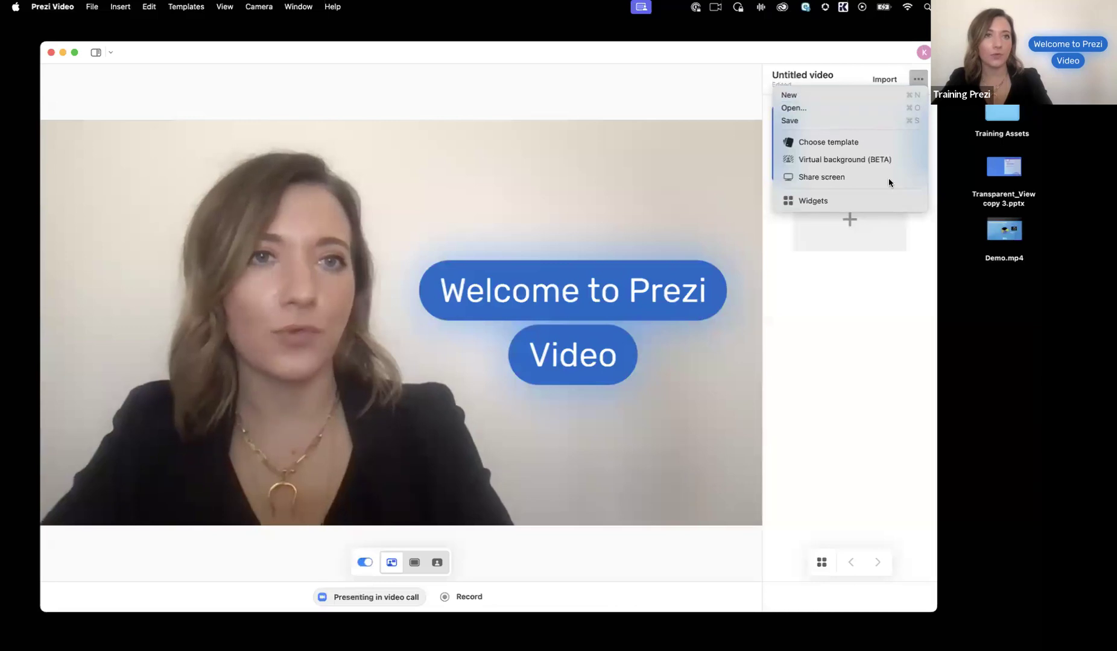
{"action": "left_click", "coordinate": [870, 348]}
Step: Delete the "Welcome to Prezi Video" slide
{"action": "left_click", "coordinate": [917, 113]}
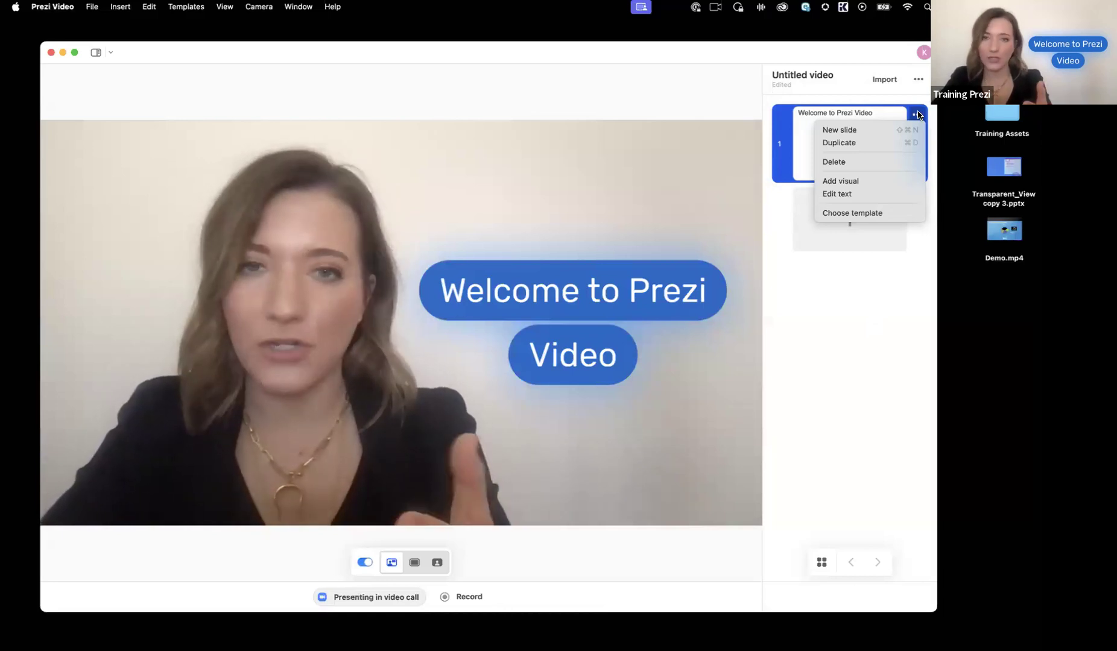
{"action": "left_click", "coordinate": [887, 162]}
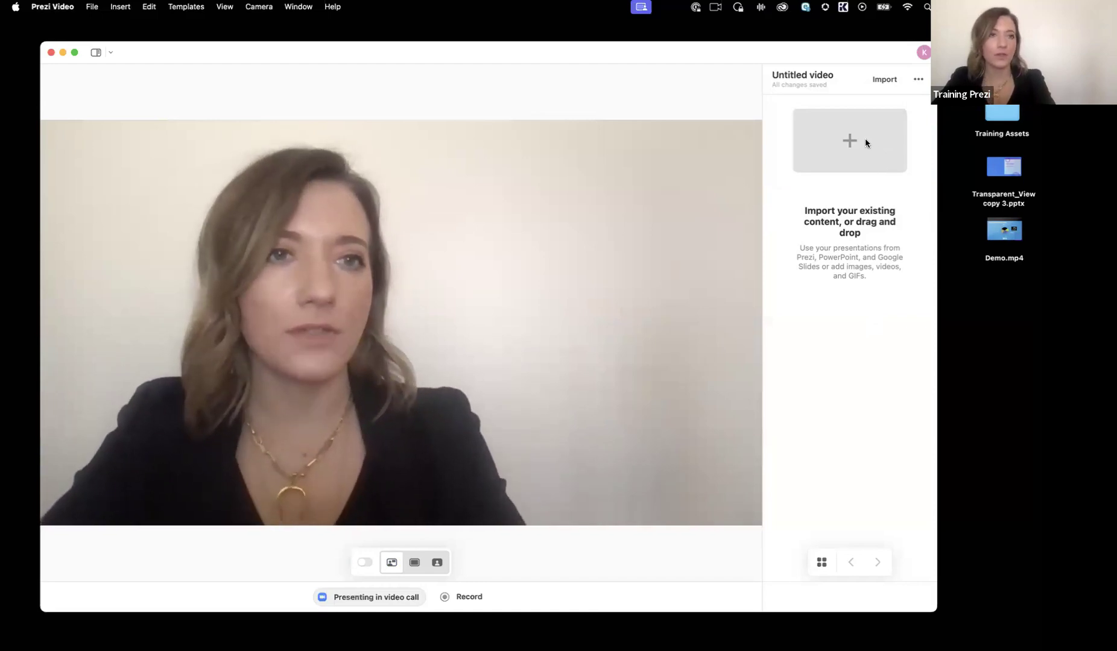
Step: Add a new slide with the text "Welcome to the weekly update"
{"action": "left_click", "coordinate": [851, 143]}
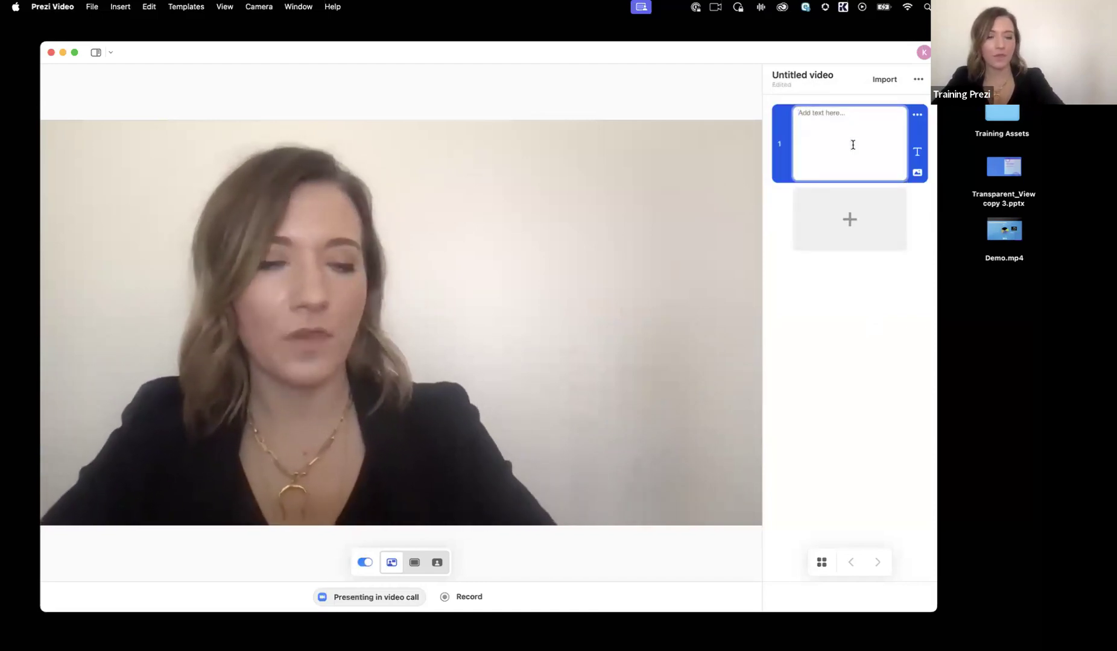
{"action": "type", "text": "Welcome "}
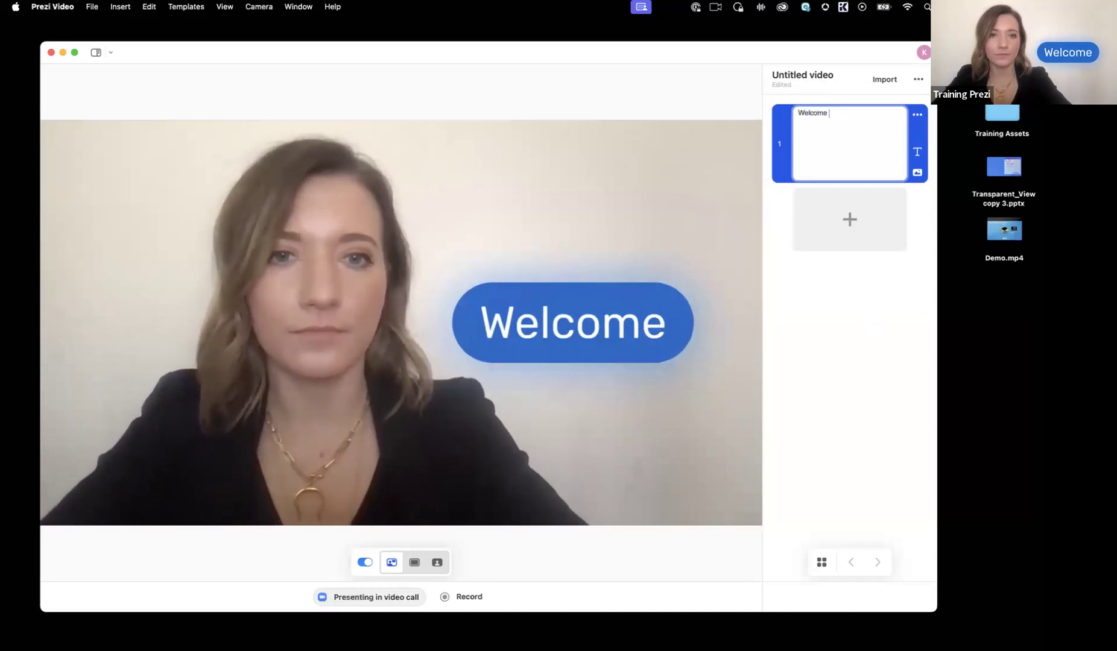
{"action": "type", "text": "to the wee"}
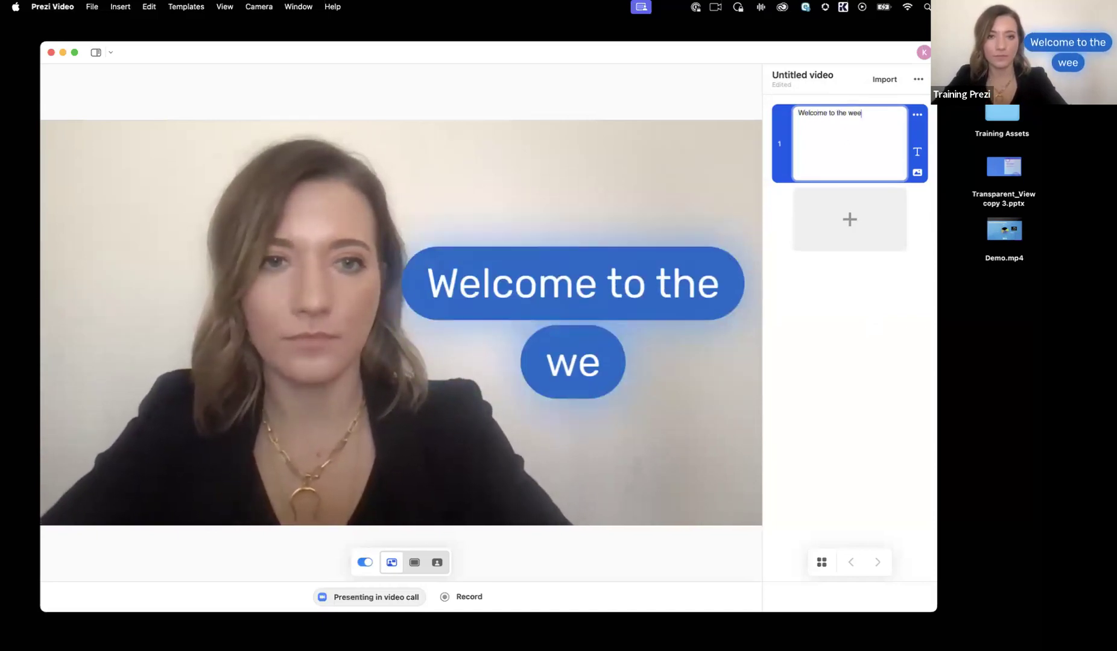
{"action": "type", "text": "kly update"}
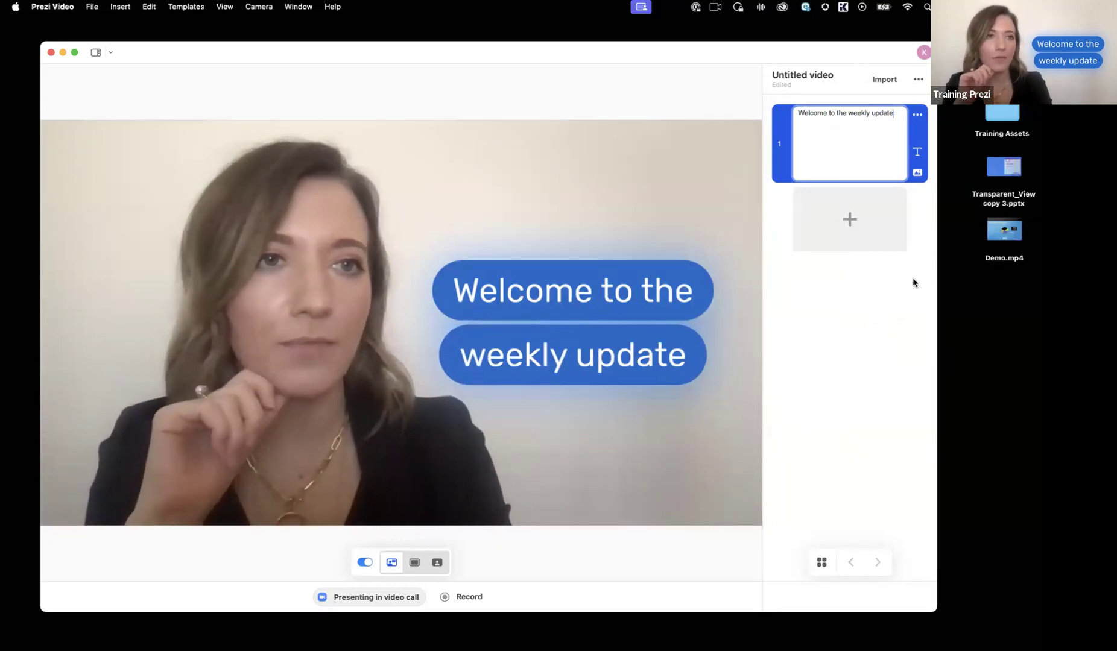
Step: Search the visual library for "team" and browse the images, stickers, GIFs and icons, including the full sticker collection
{"action": "left_click", "coordinate": [917, 173]}
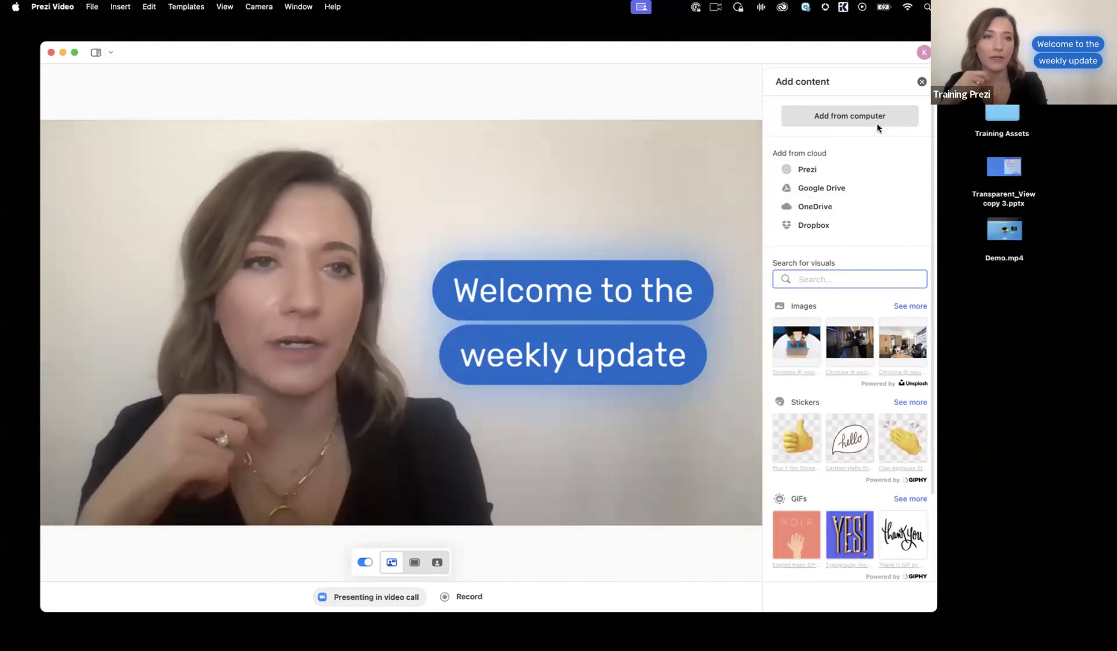
{"action": "scroll", "coordinate": [885, 195], "scroll_direction": "down", "scroll_amount": 3}
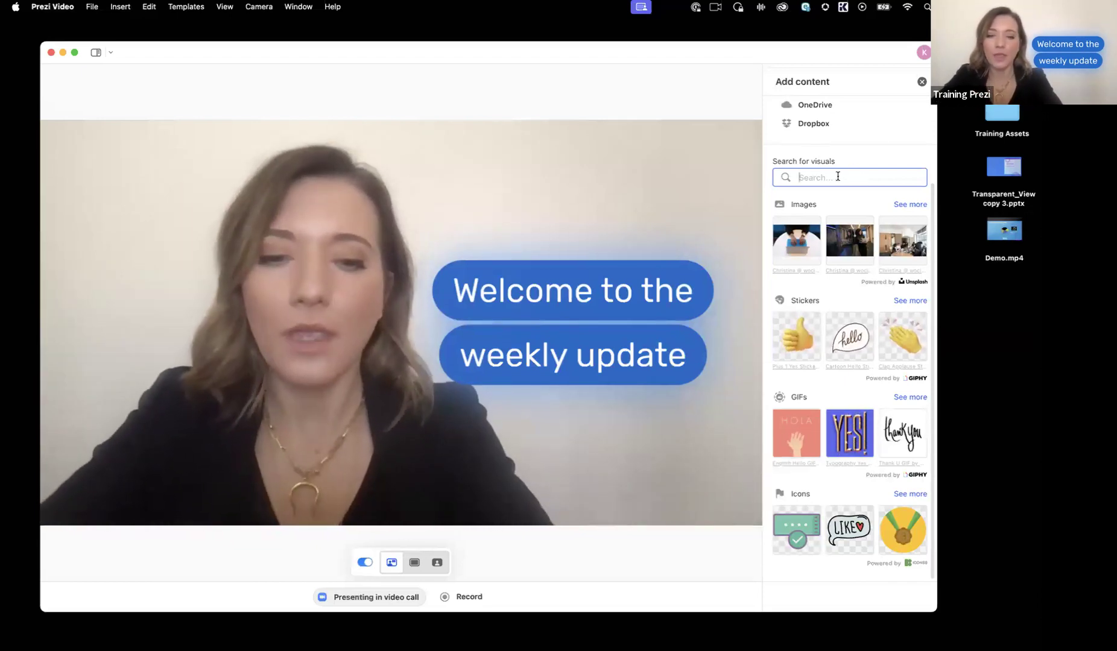
{"action": "type", "text": "team"}
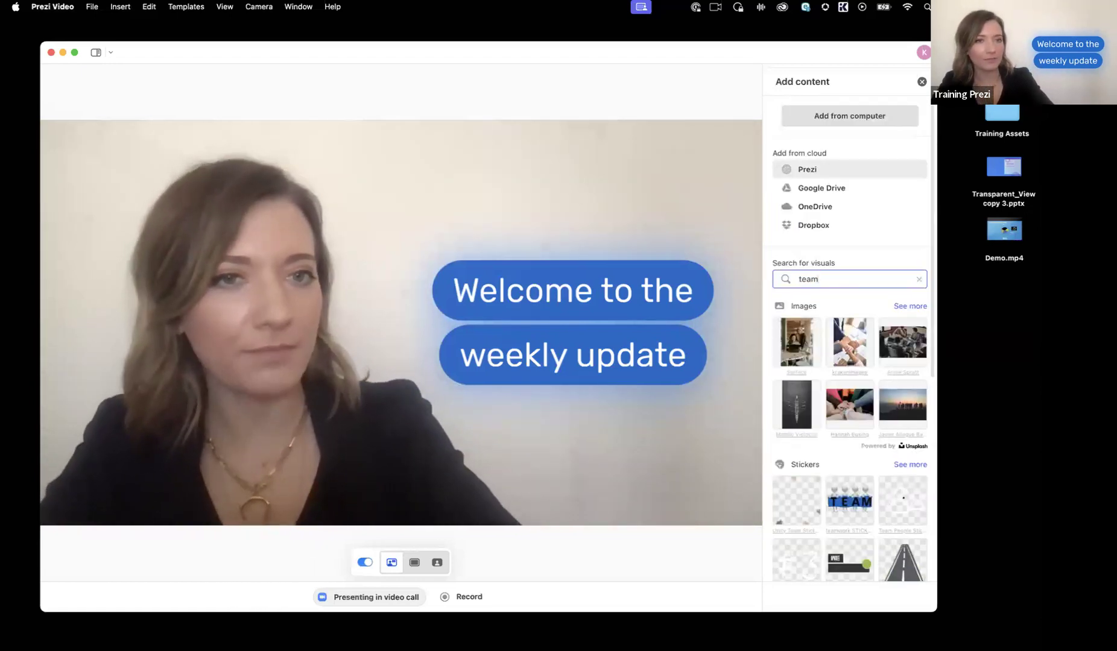
{"action": "scroll", "coordinate": [858, 362], "scroll_direction": "down", "scroll_amount": 5}
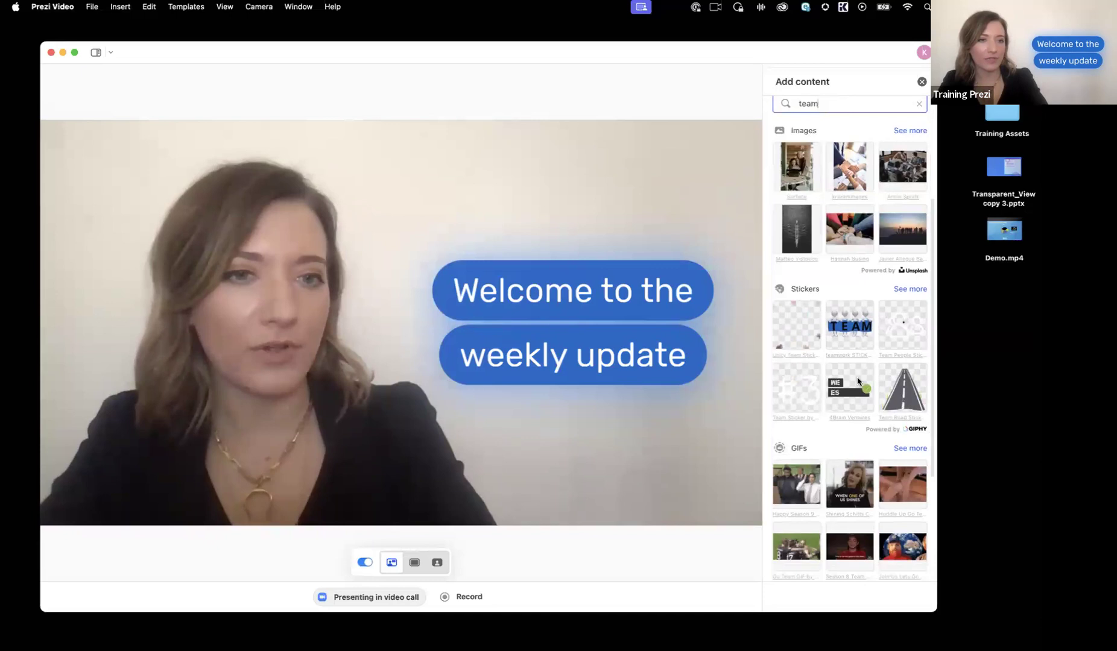
{"action": "scroll", "coordinate": [857, 382], "scroll_direction": "down", "scroll_amount": 3}
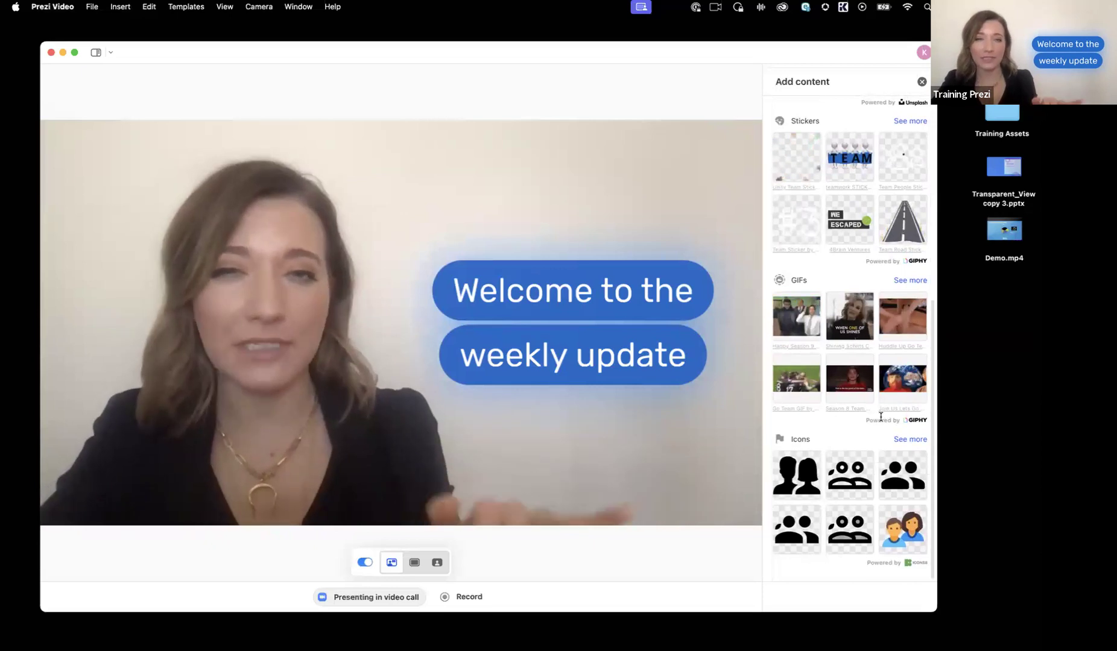
{"action": "scroll", "coordinate": [887, 410], "scroll_direction": "up", "scroll_amount": 5}
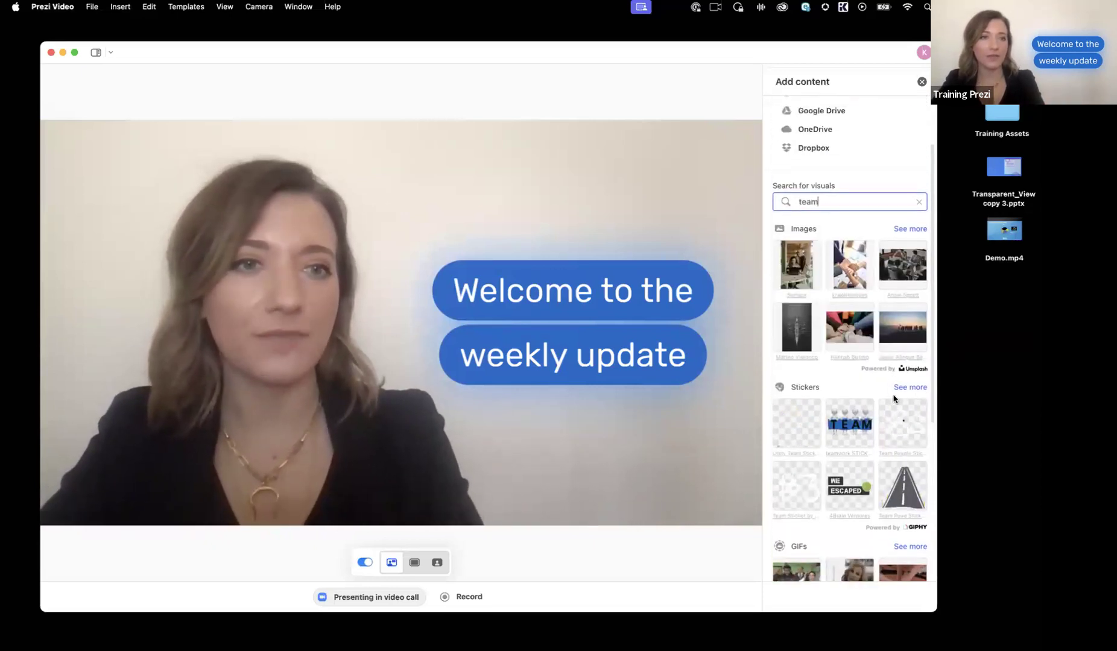
{"action": "left_click", "coordinate": [909, 389]}
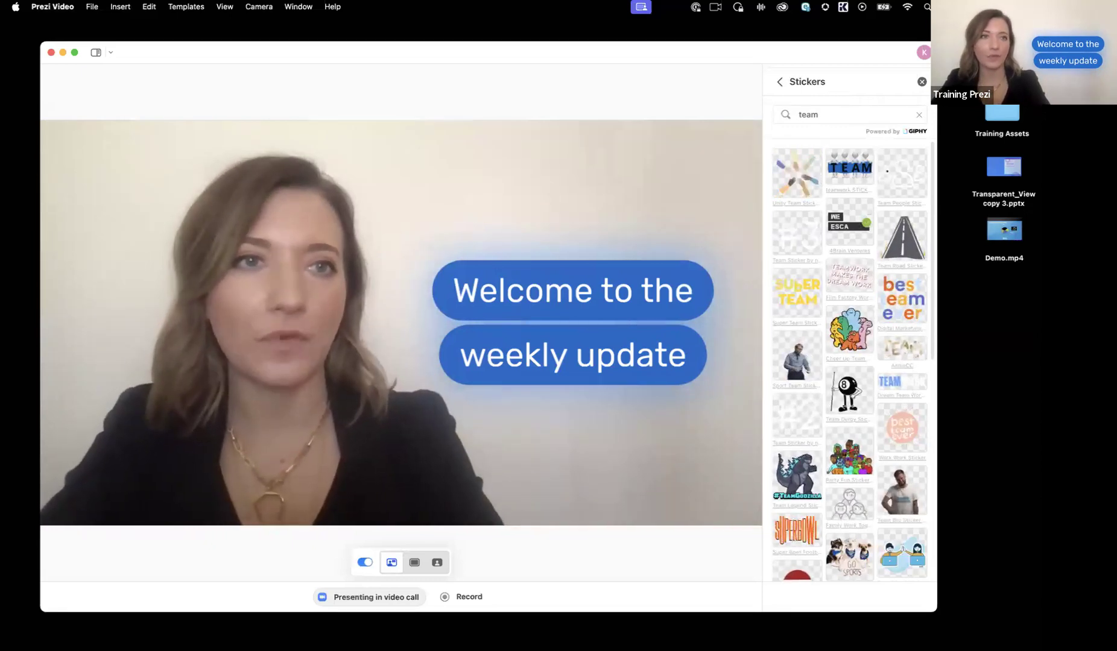
{"action": "left_click", "coordinate": [920, 85]}
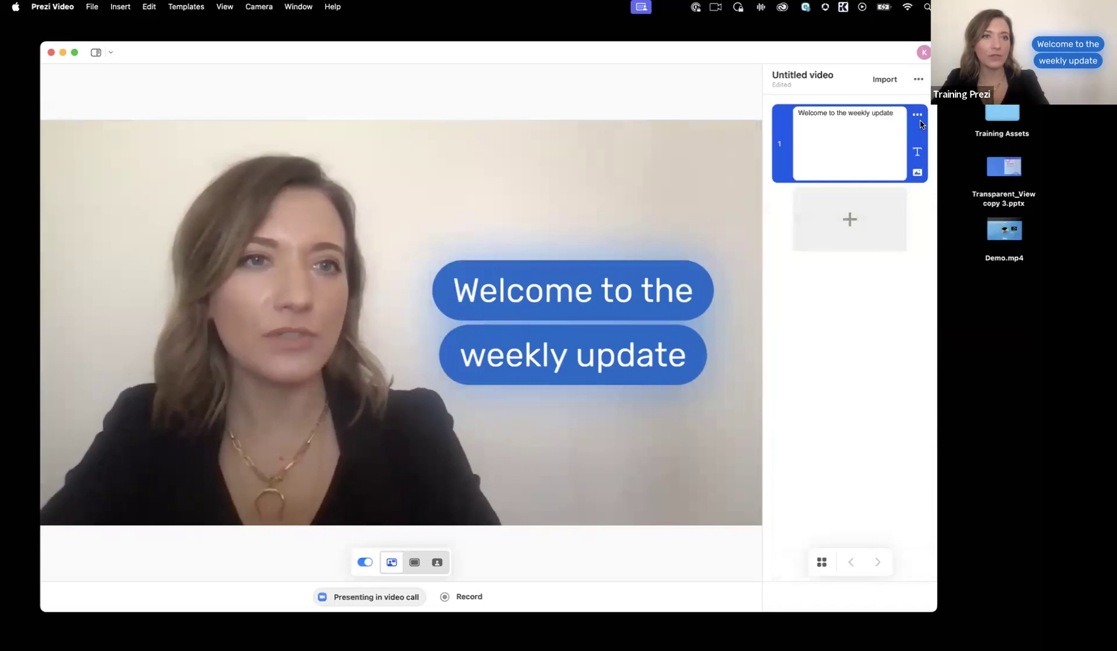
Step: Add the Payhut_logo_blue copy.png image from the computer's training assets to the "Welcome to the weekly update" slide
{"action": "left_click", "coordinate": [916, 174]}
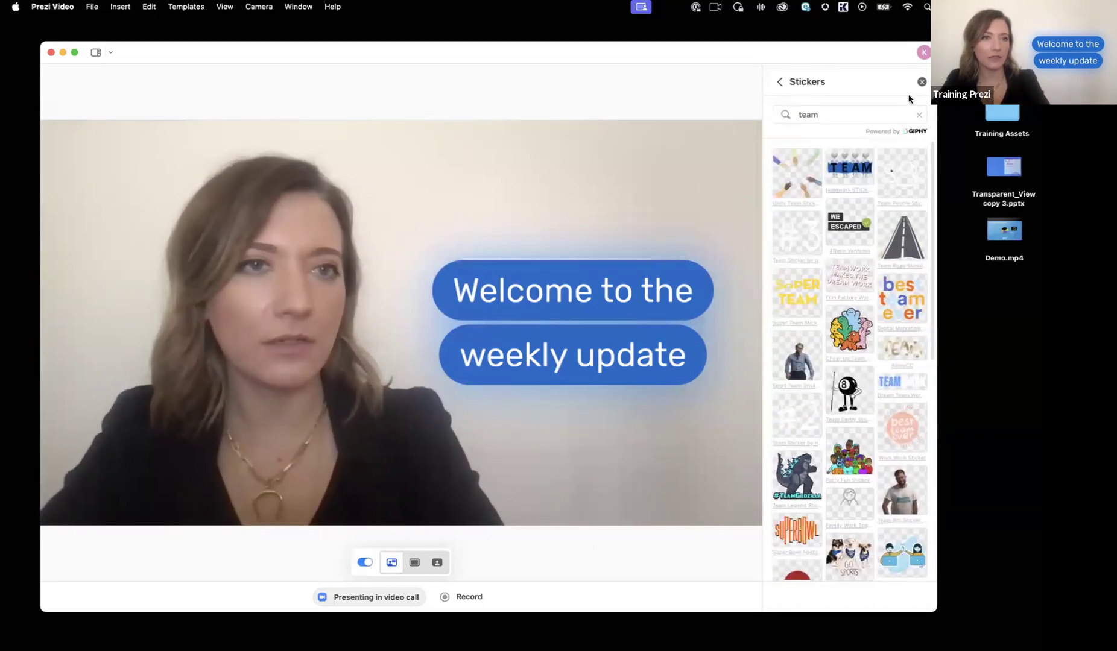
{"action": "left_click", "coordinate": [920, 114]}
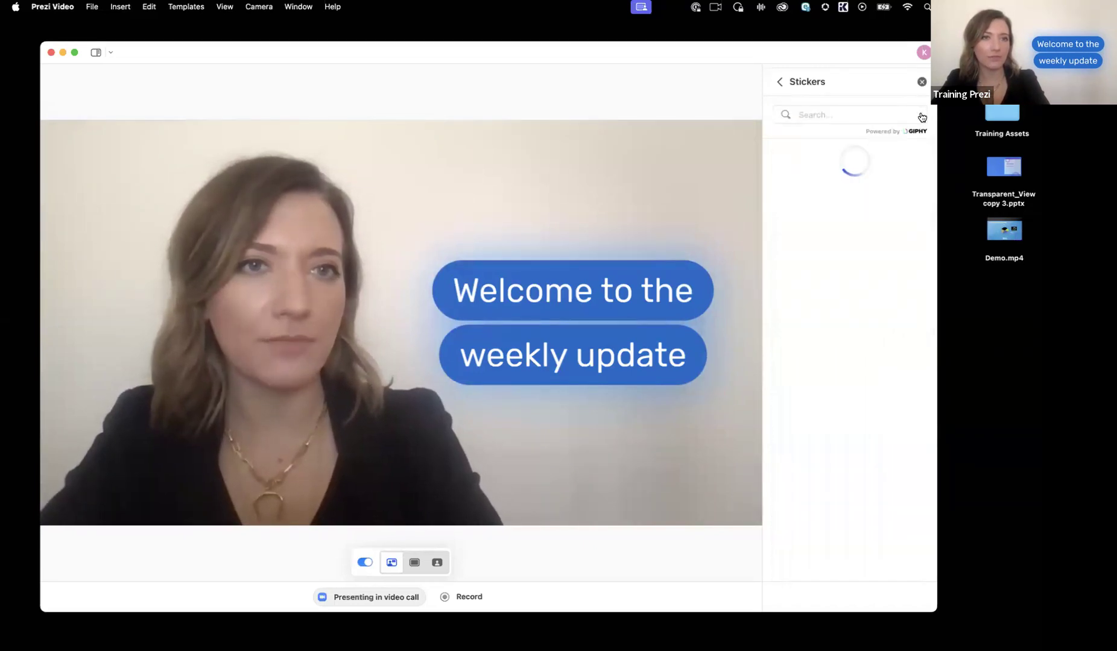
{"action": "left_click", "coordinate": [778, 84]}
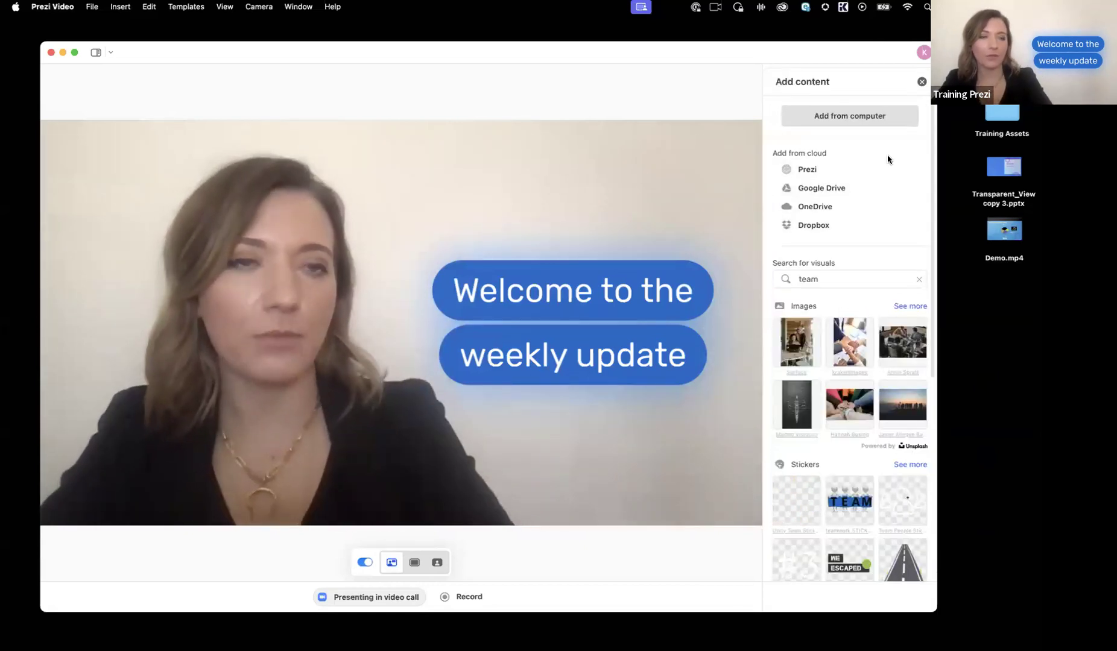
{"action": "left_click", "coordinate": [868, 118]}
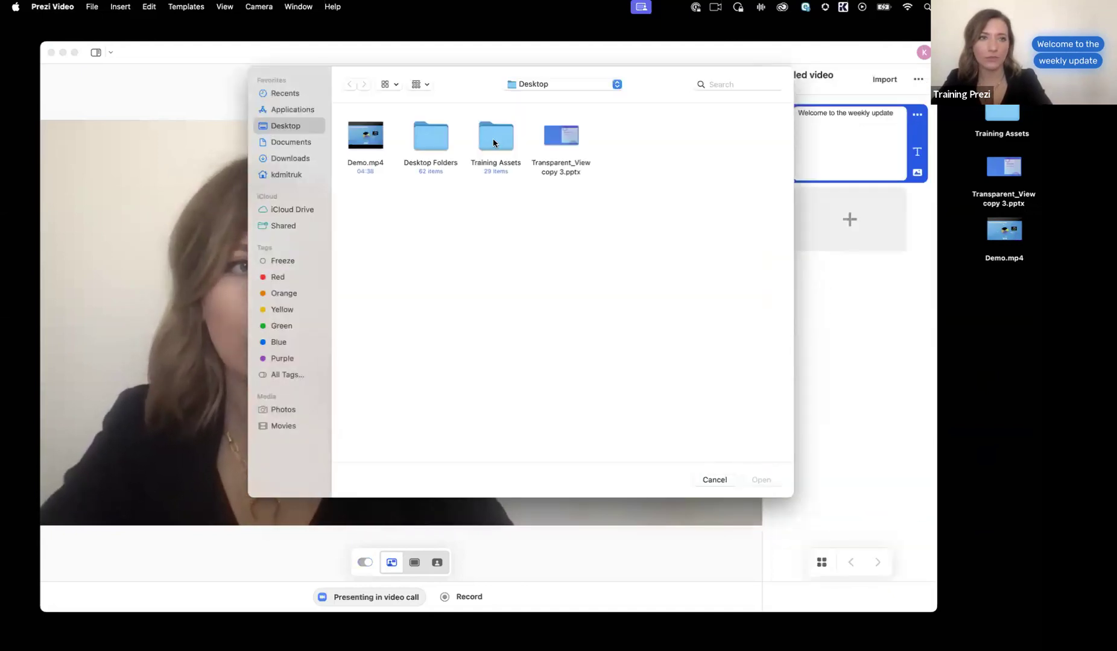
{"action": "double_click", "coordinate": [494, 140]}
{"action": "left_click", "coordinate": [559, 209]}
{"action": "double_click", "coordinate": [559, 209]}
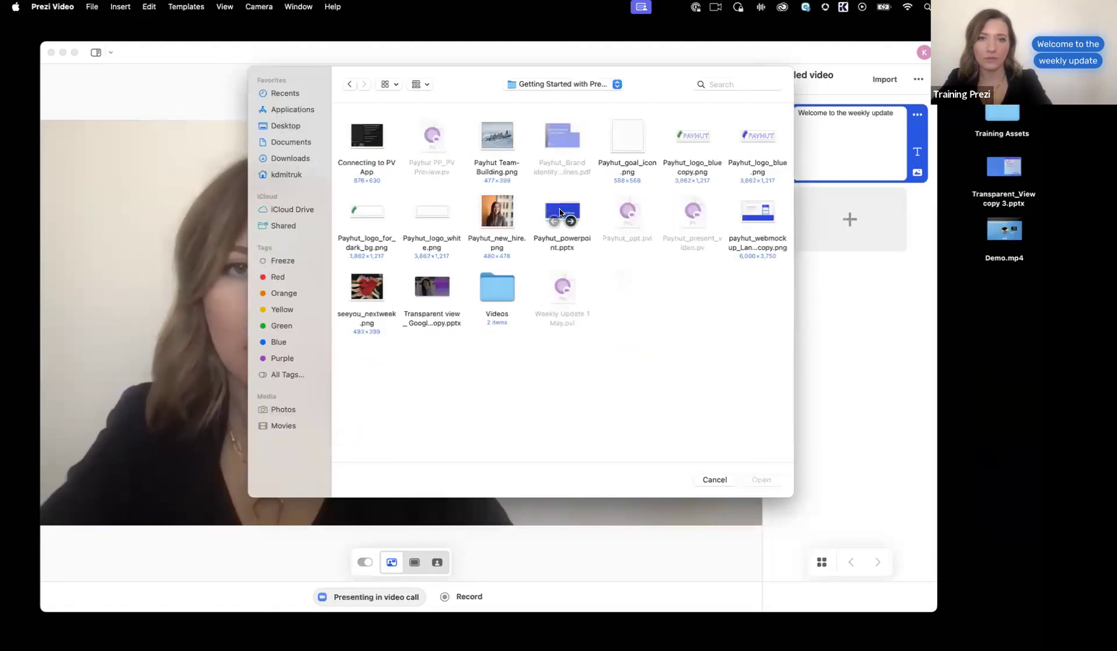
{"action": "left_click", "coordinate": [692, 137]}
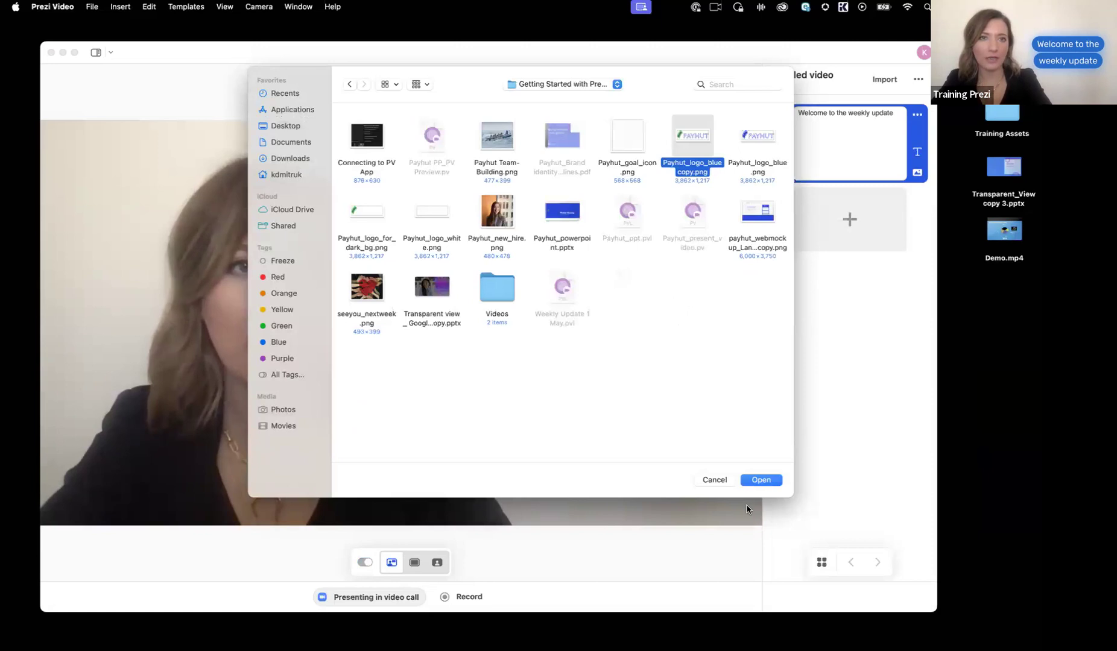
{"action": "left_click", "coordinate": [761, 481]}
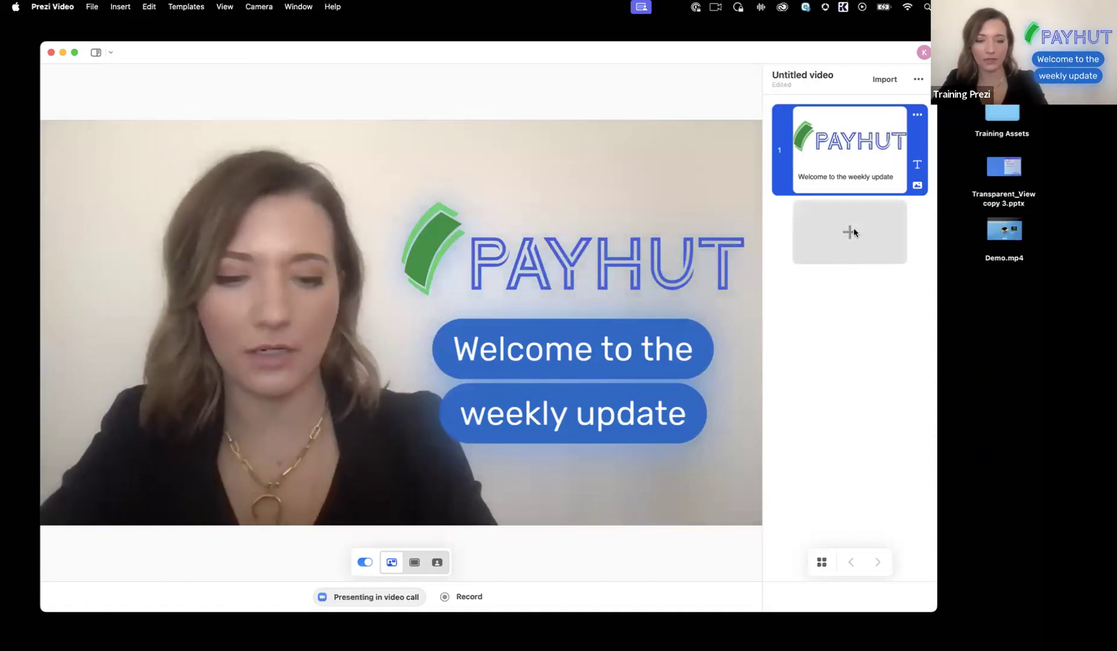
Step: Add a second slide with the text "Welcome," followed by the new hire's full name and an exclamation mark
{"action": "left_click", "coordinate": [854, 228]}
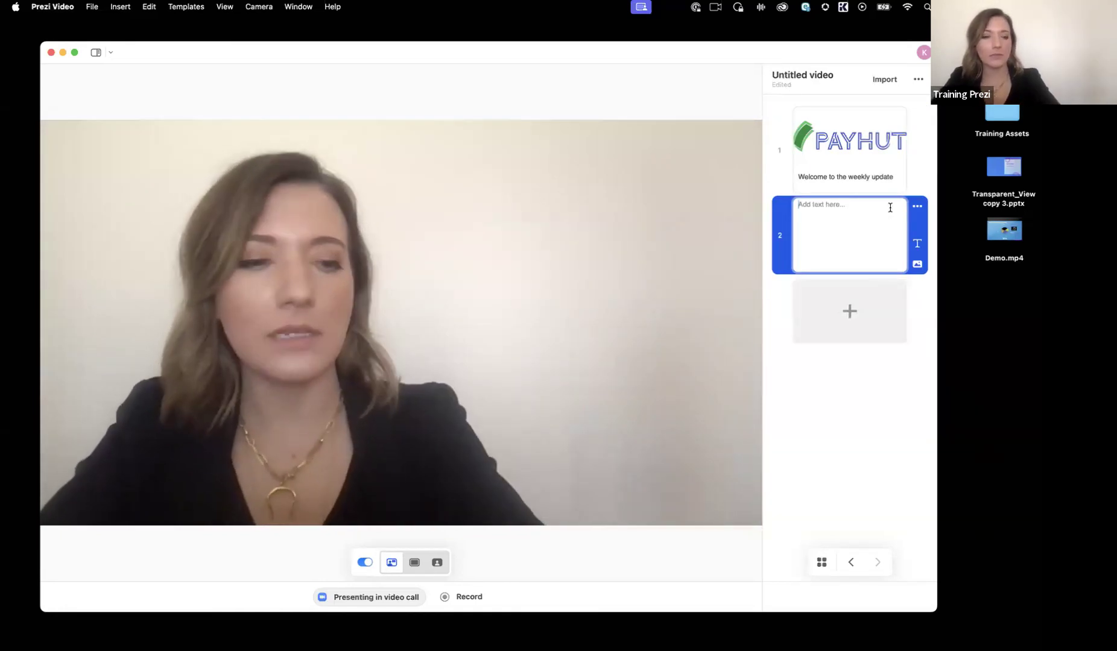
{"action": "type", "text": "We"}
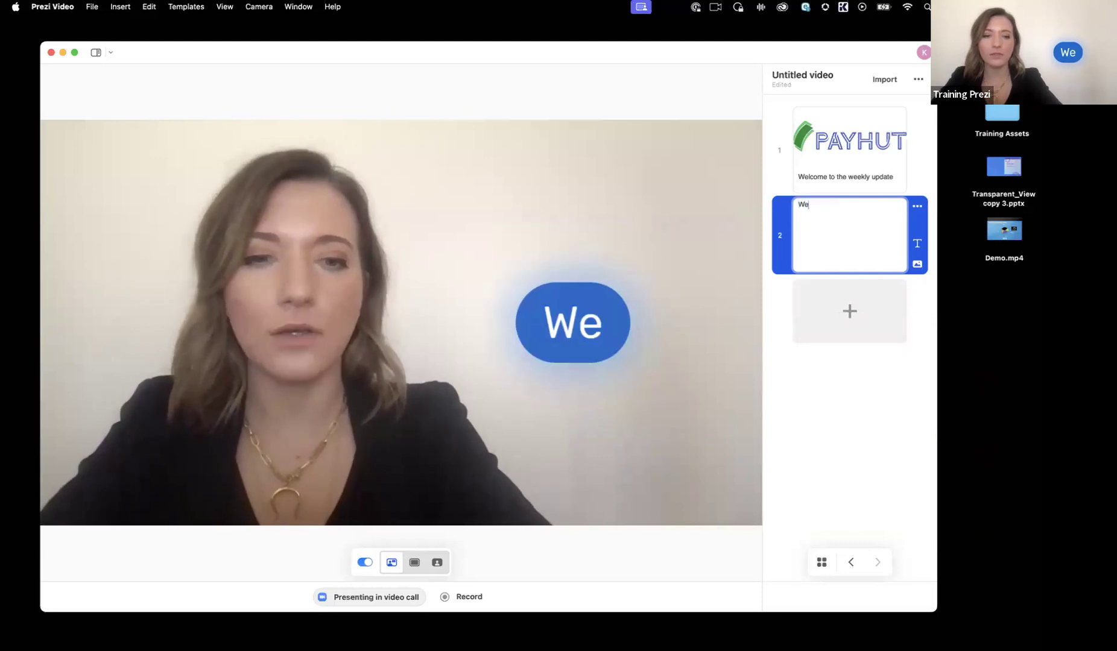
{"action": "type", "text": "lcome, Jes"}
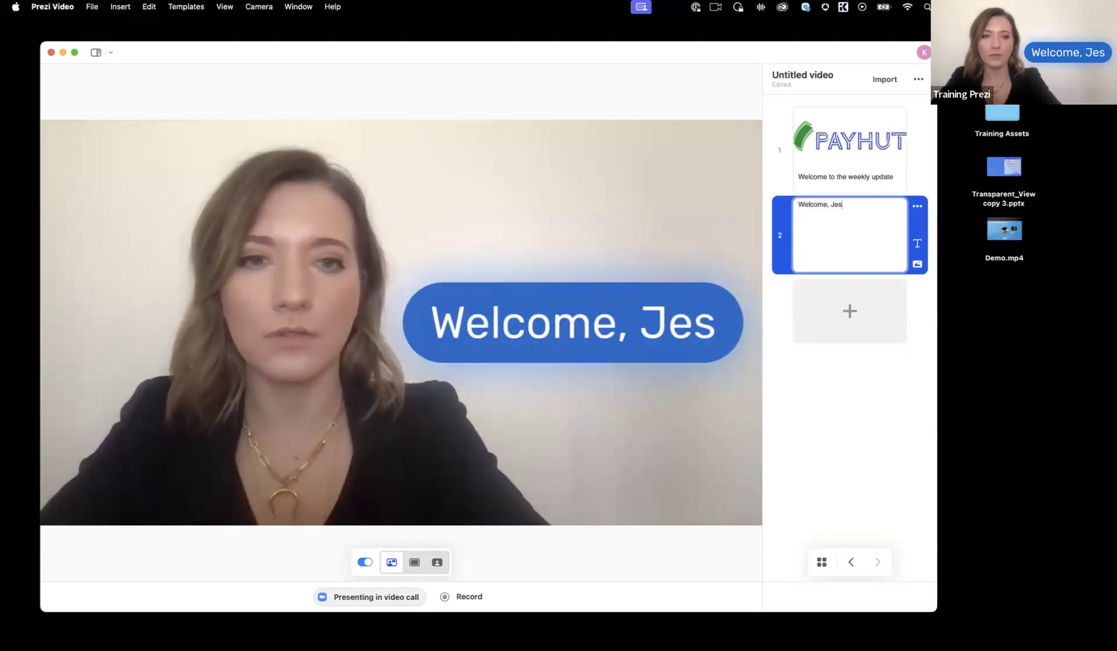
{"action": "type", "text": "sica Smith!"}
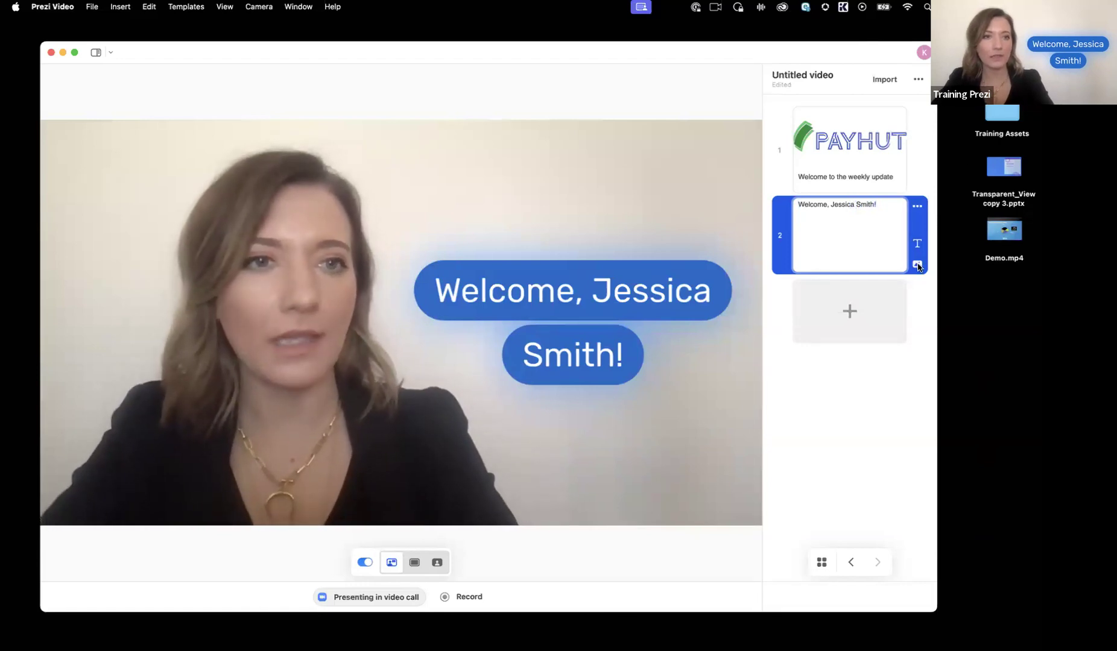
Step: Add the Payhut_new_hire.png image from the computer to the second slide
{"action": "left_click", "coordinate": [917, 265]}
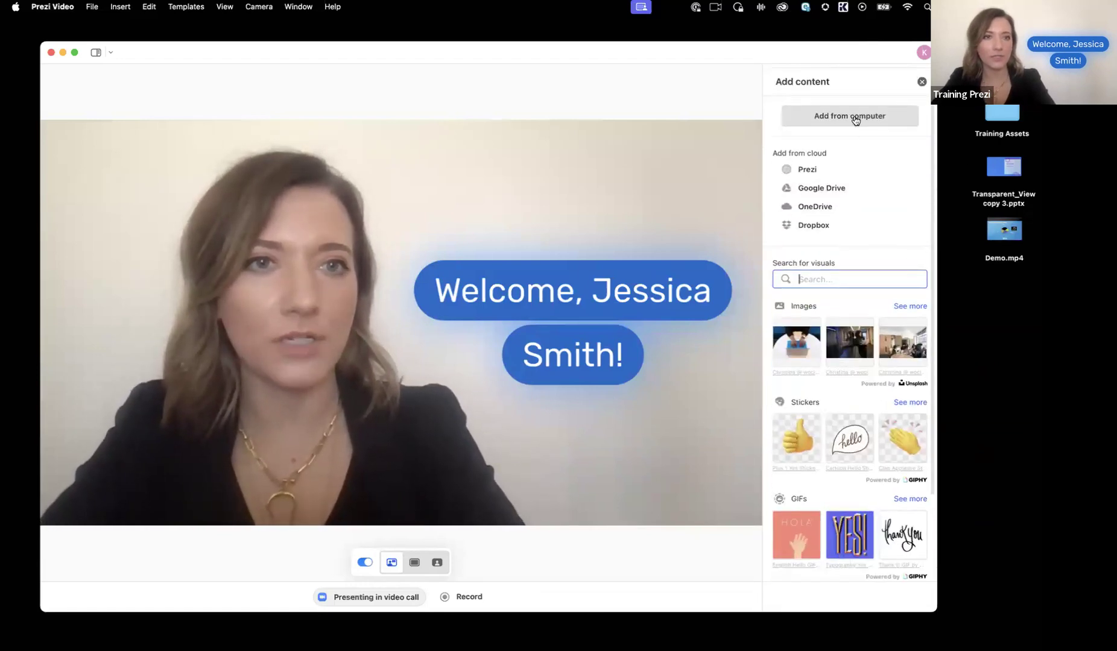
{"action": "left_click", "coordinate": [853, 115]}
{"action": "left_click", "coordinate": [503, 214]}
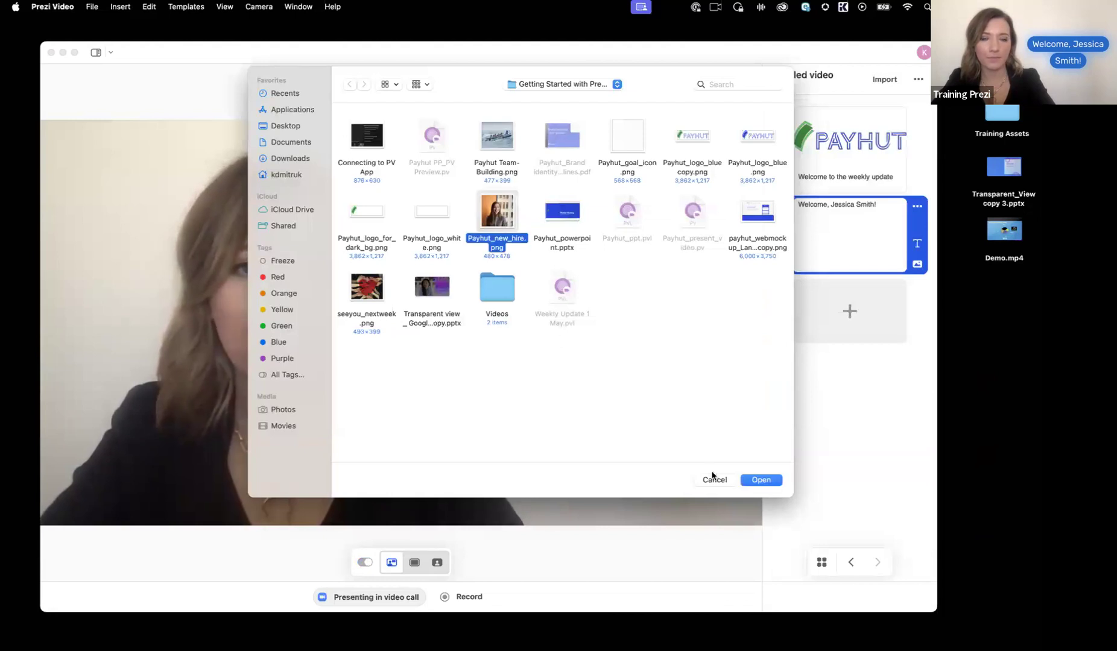
{"action": "left_click", "coordinate": [760, 480]}
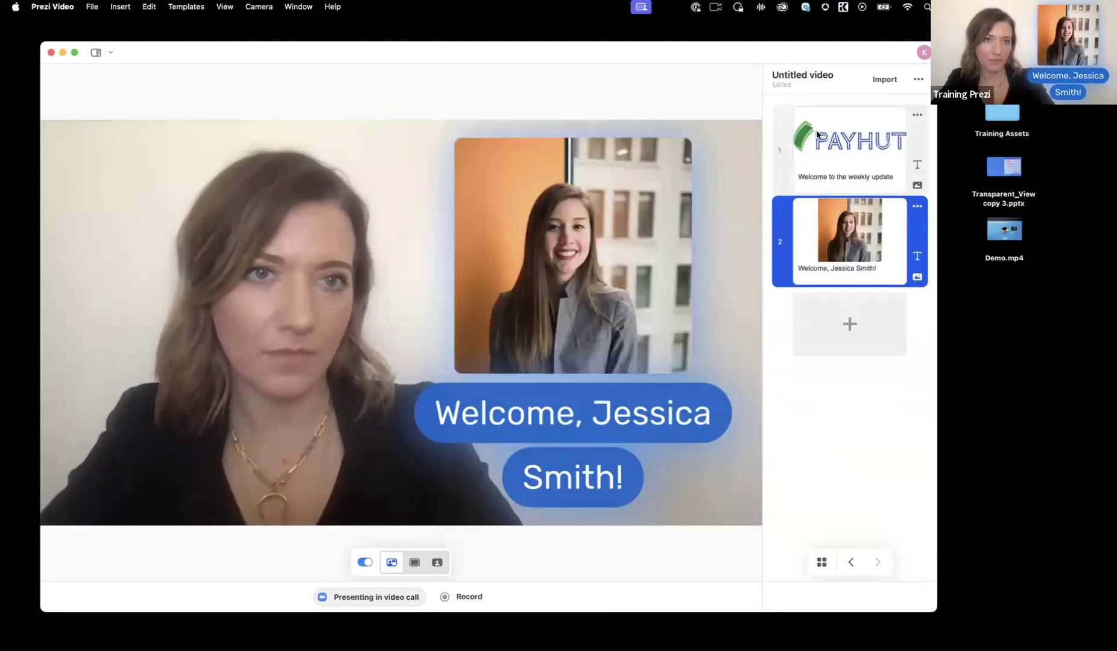
Step: Return to the first slide and switch the template collection to Default templates
{"action": "left_click", "coordinate": [777, 121]}
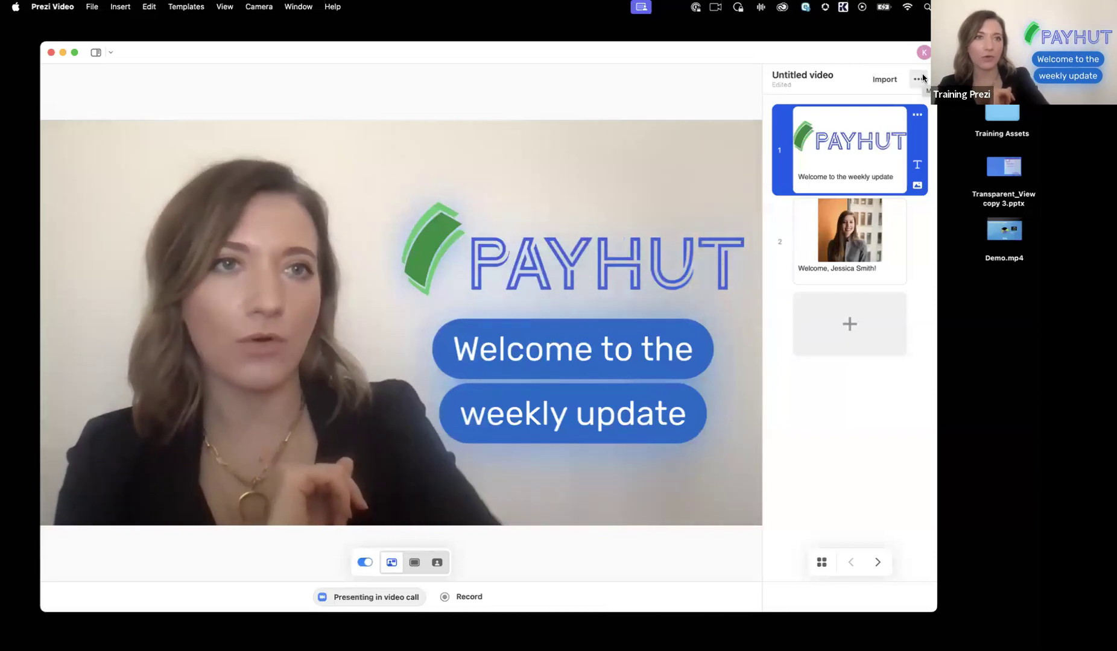
{"action": "left_click", "coordinate": [918, 80]}
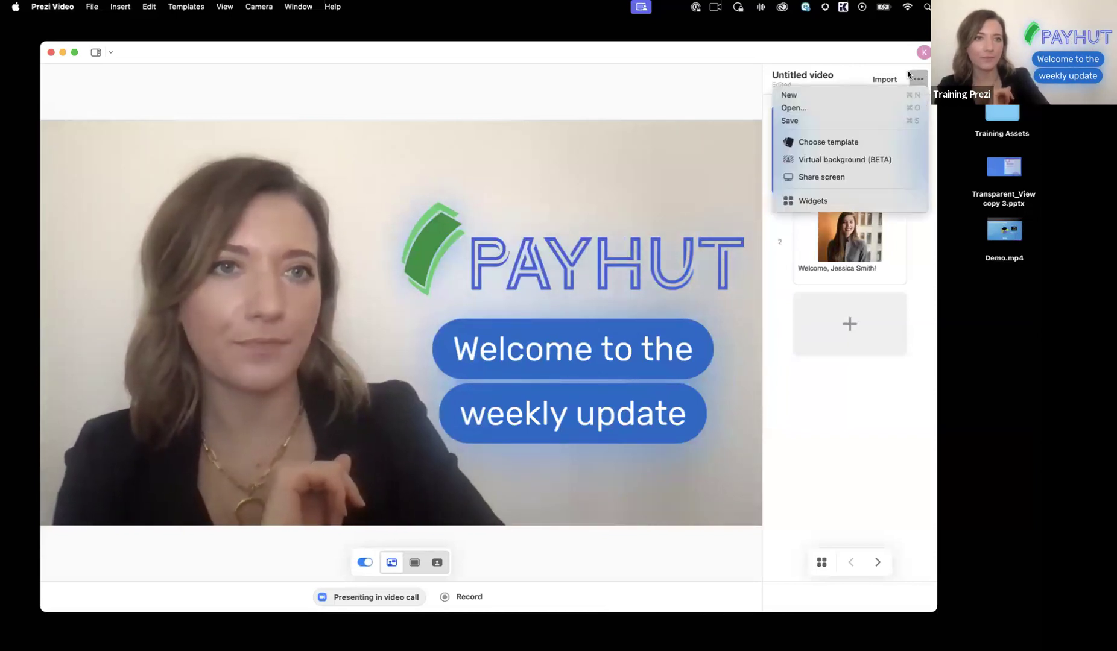
{"action": "left_click", "coordinate": [875, 142]}
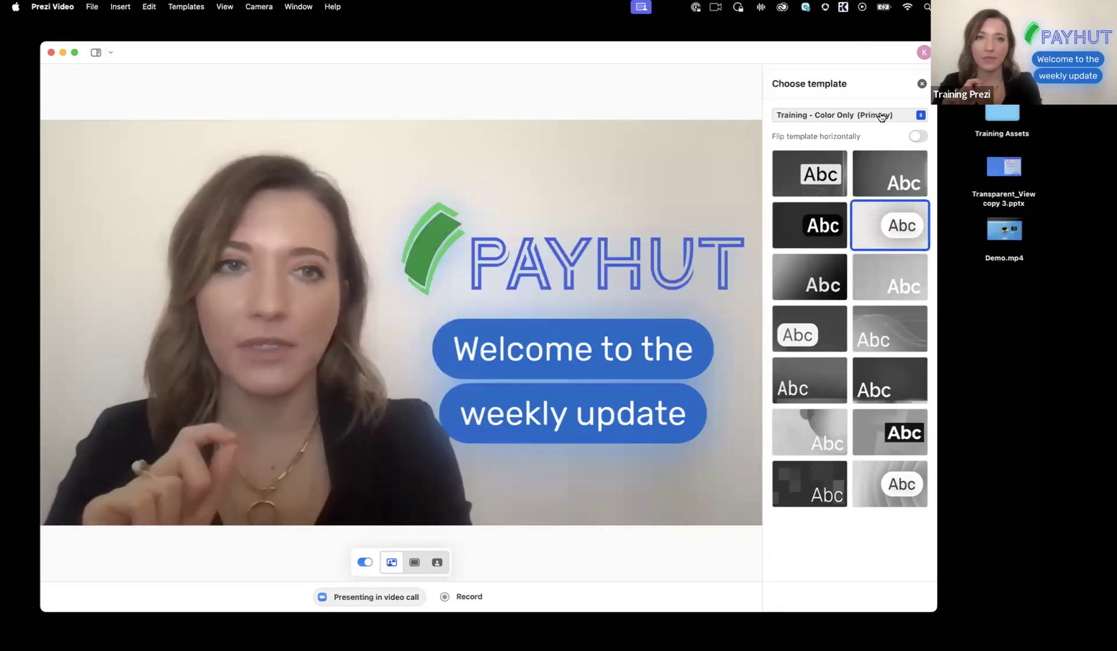
{"action": "left_click", "coordinate": [881, 116]}
{"action": "left_click", "coordinate": [847, 137]}
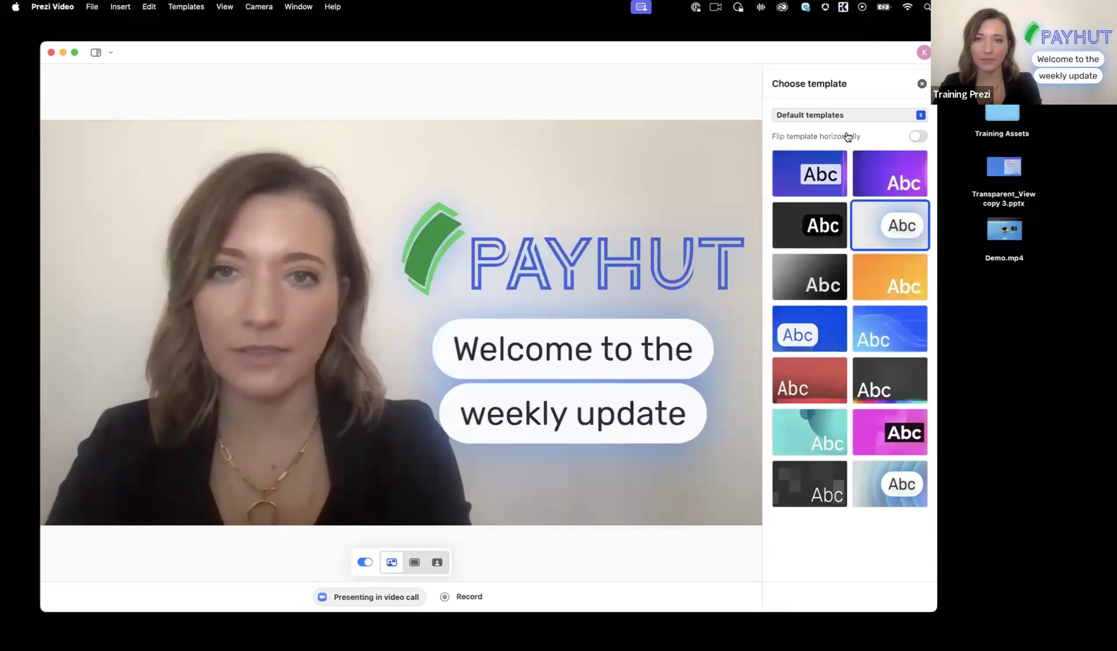
{"action": "left_click", "coordinate": [855, 118]}
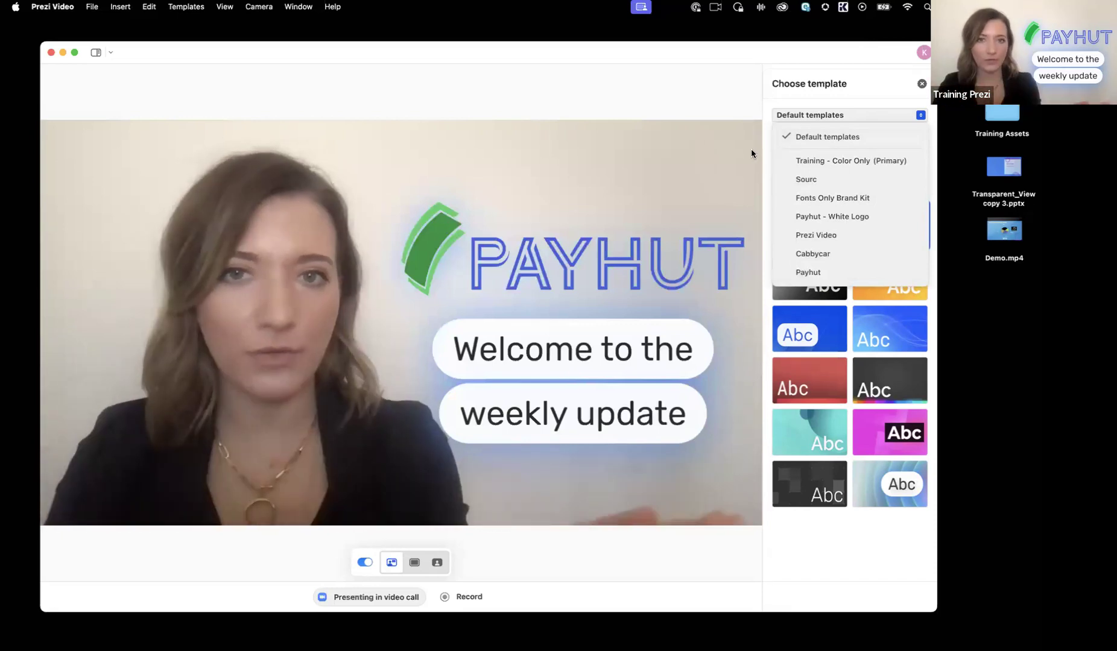
{"action": "left_click", "coordinate": [796, 137]}
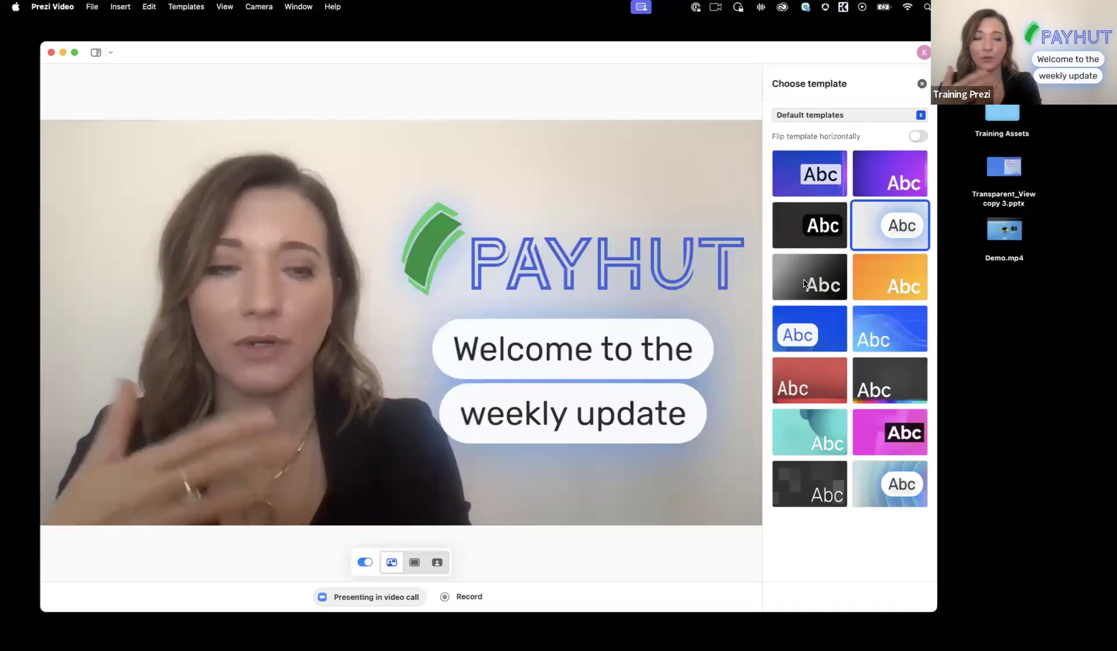
Step: Try the purple gradient, black text label, grey-to-black gradient and teal circles templates on the first slide
{"action": "left_click", "coordinate": [893, 174]}
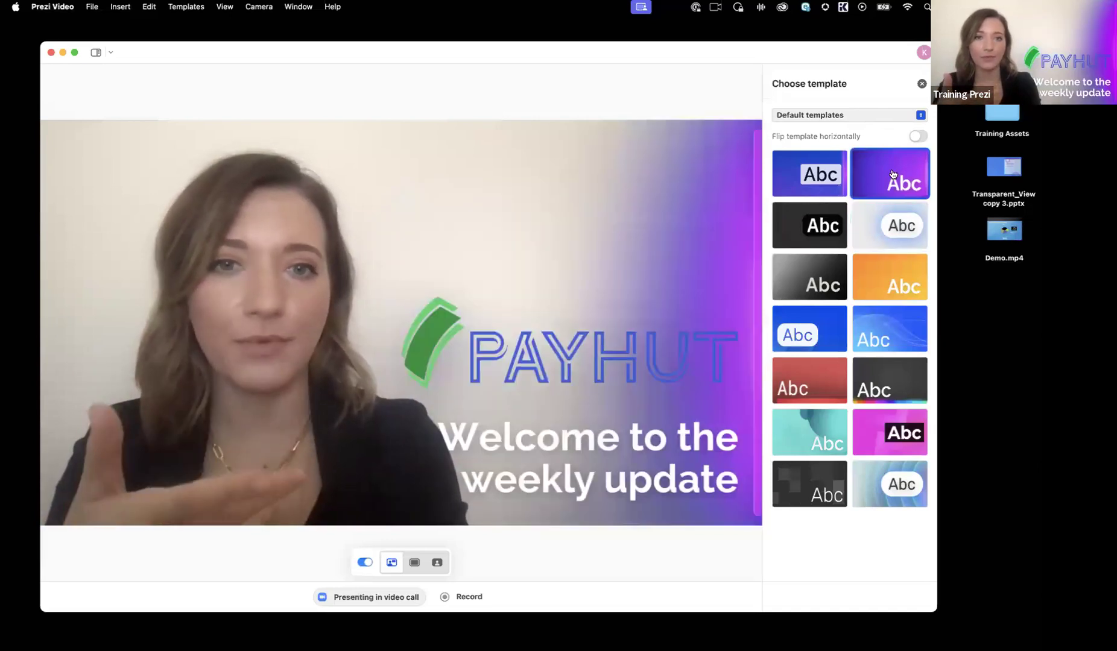
{"action": "left_click", "coordinate": [808, 234]}
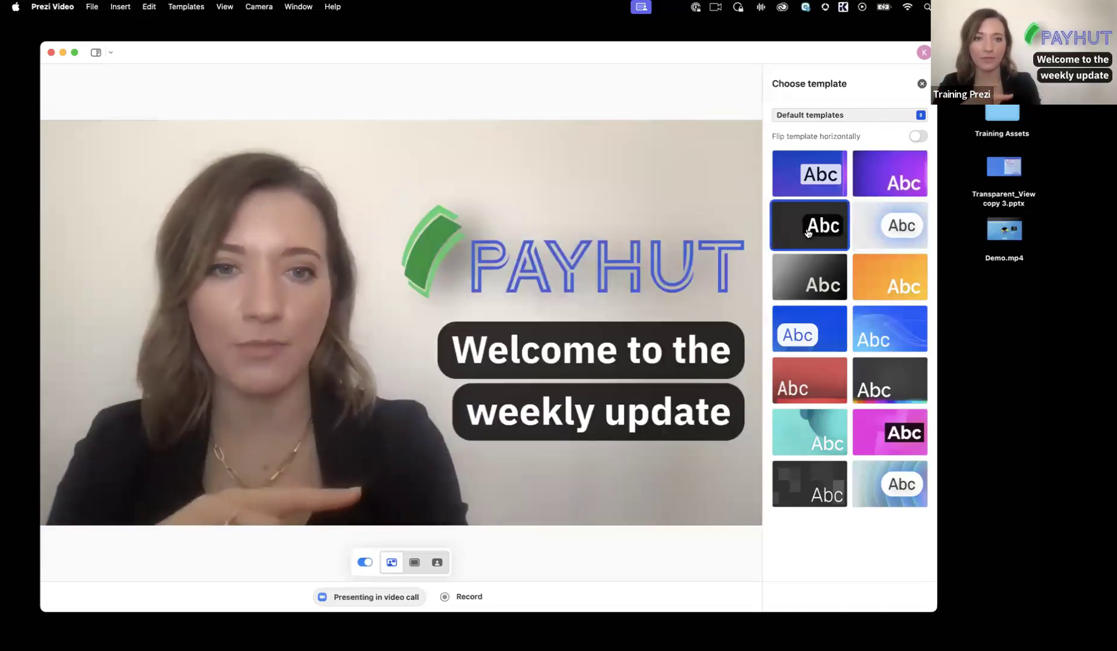
{"action": "left_click", "coordinate": [805, 276]}
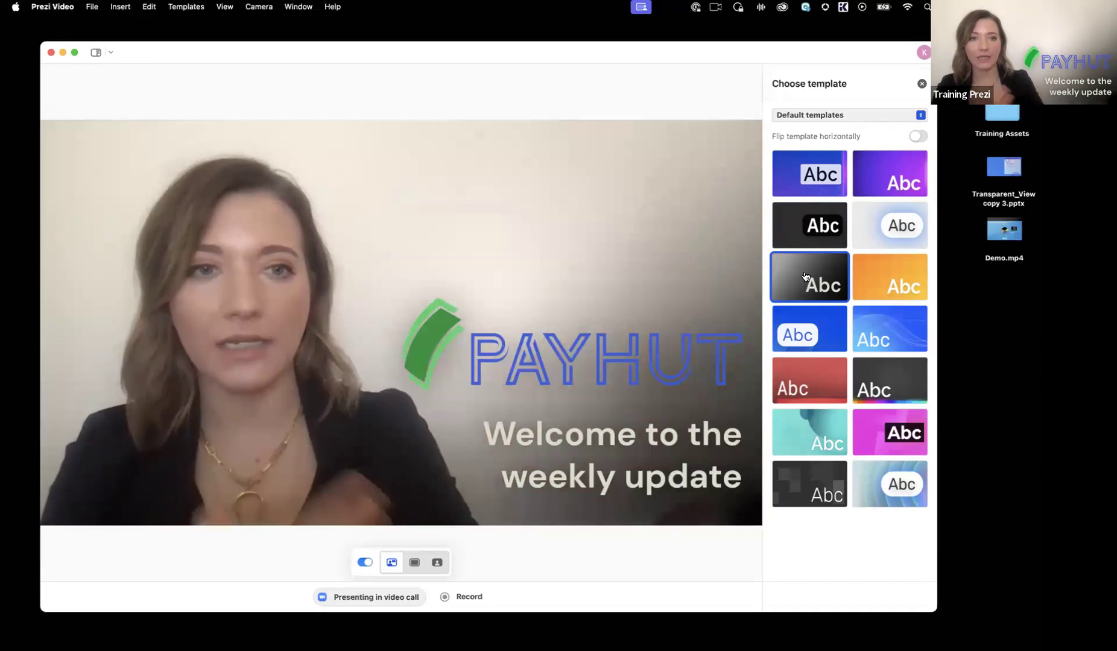
{"action": "left_click", "coordinate": [820, 430]}
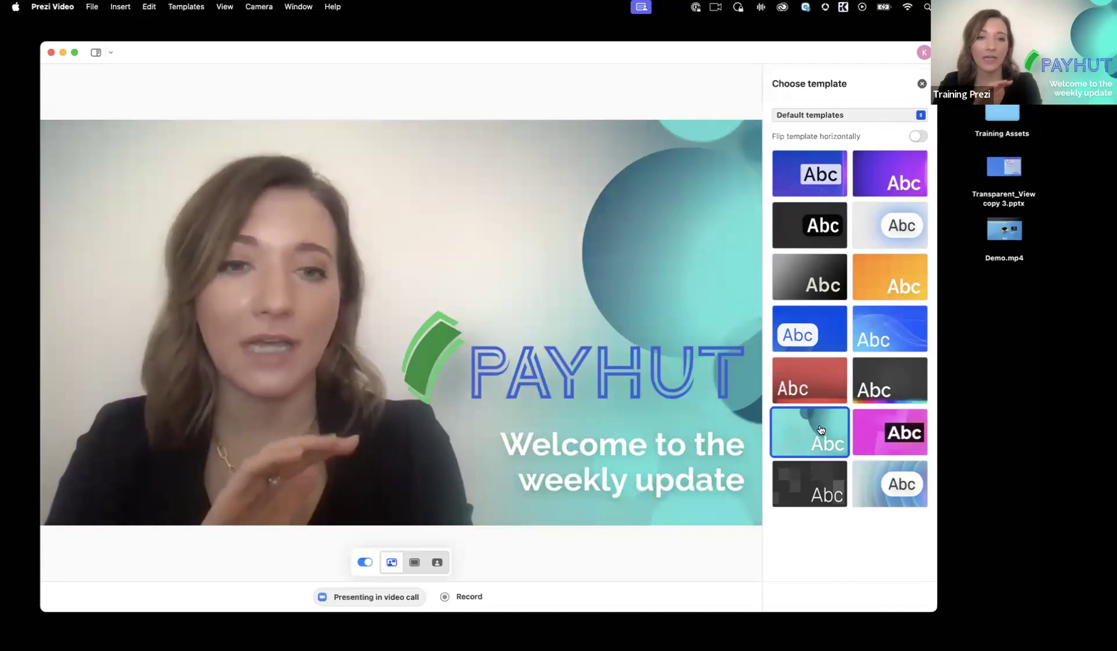
Step: Apply the blue template with wavy lines and preview it on both slides, ending on the first one
{"action": "left_click", "coordinate": [897, 326]}
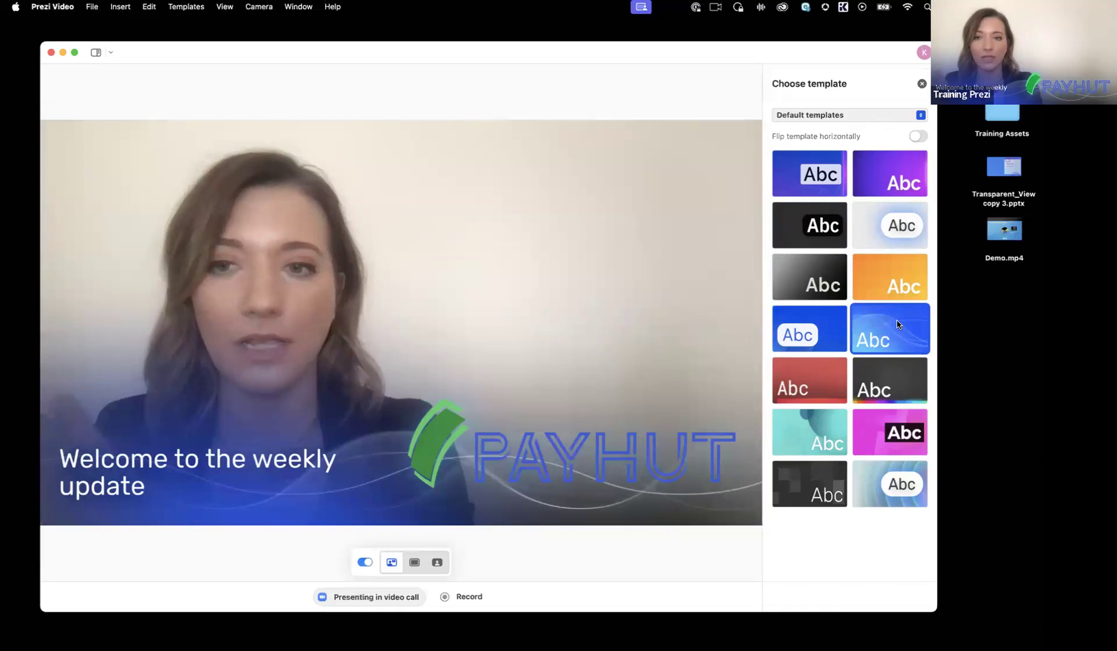
{"action": "key", "text": "Right"}
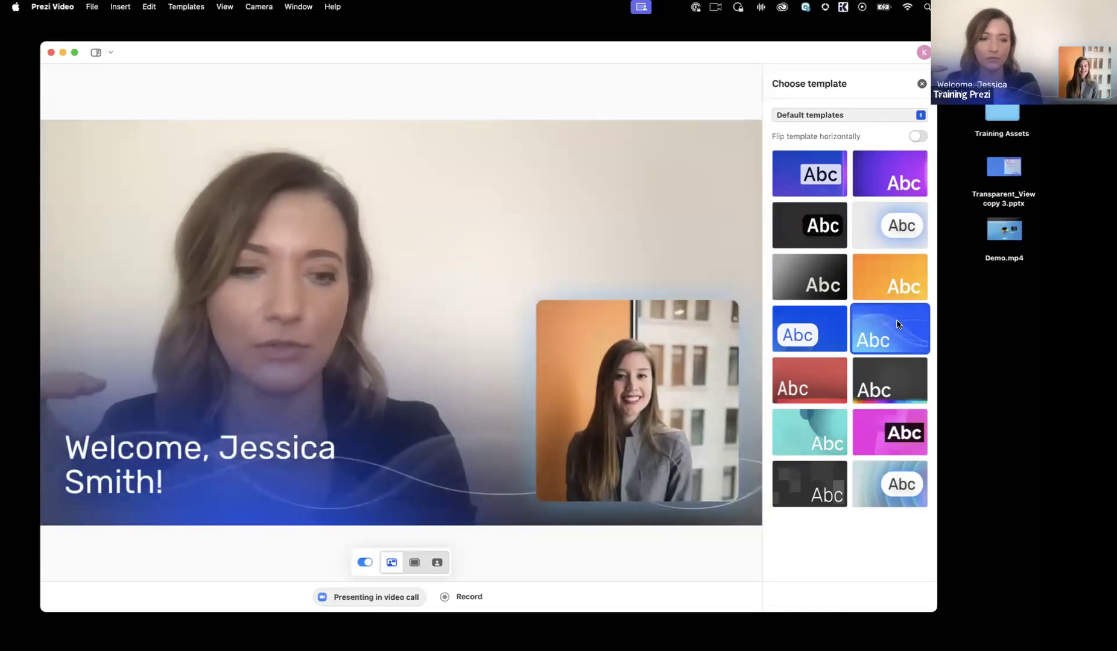
{"action": "key", "text": "Left"}
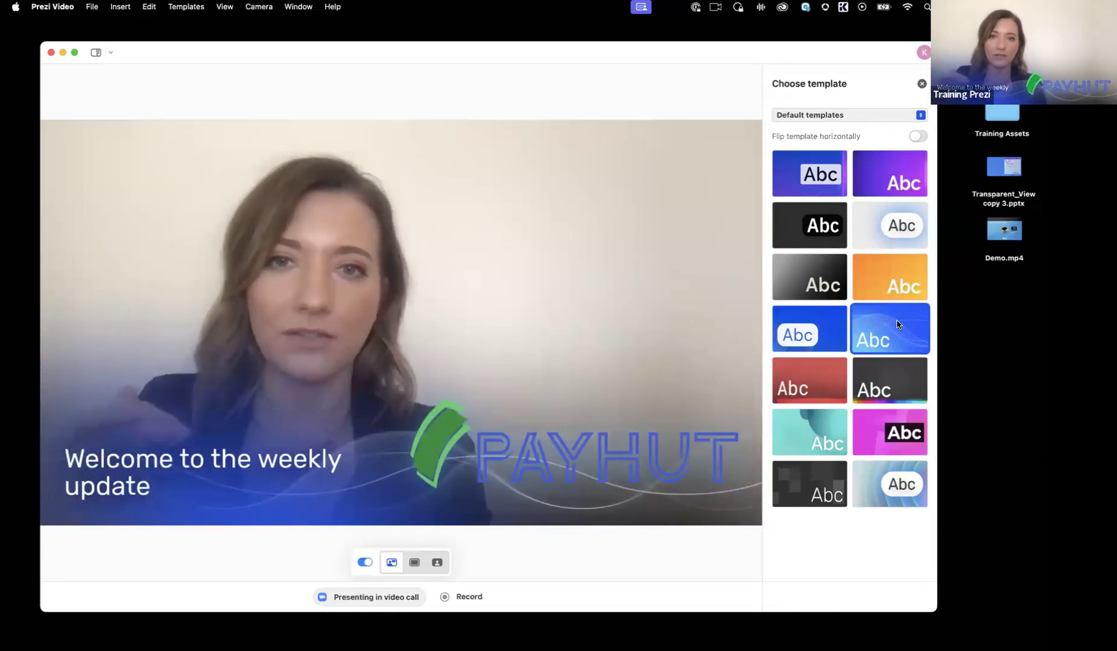
Step: Try the blue white-label, grey-to-black gradient and dark squares templates across both slides, ending with the grey-to-black gradient on the second slide
{"action": "left_click", "coordinate": [839, 318]}
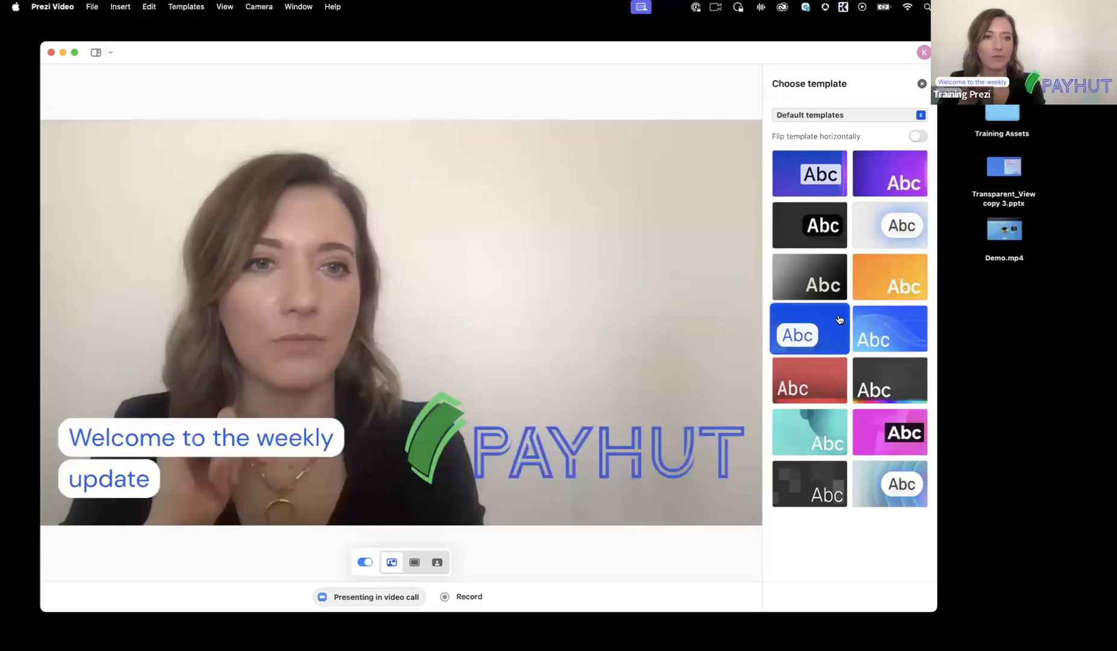
{"action": "left_click", "coordinate": [821, 297]}
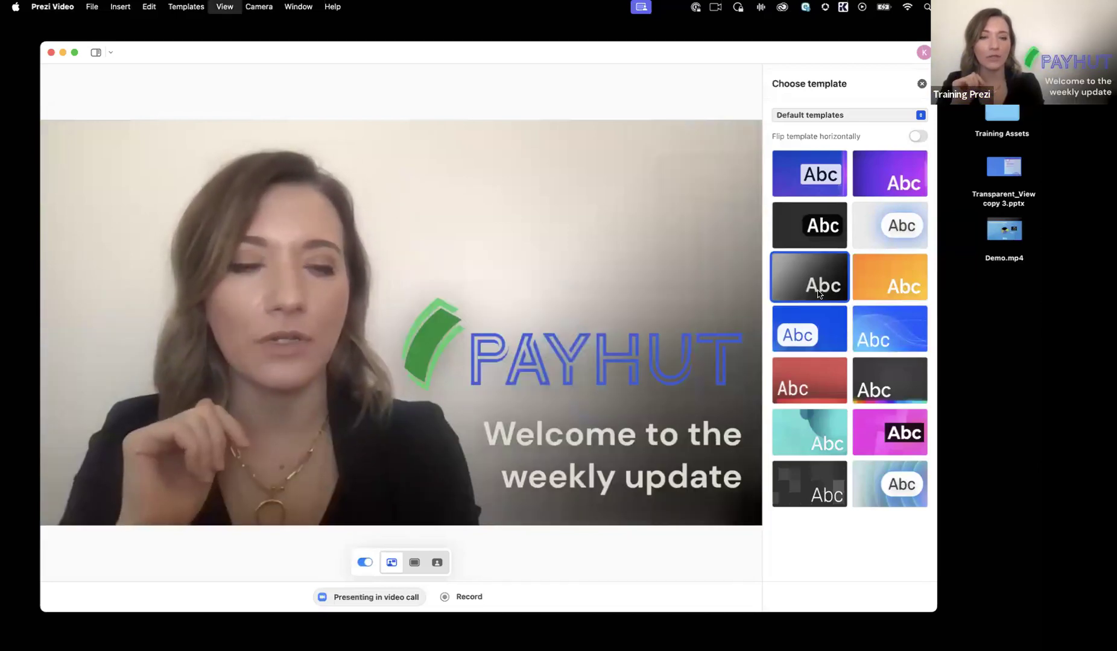
{"action": "key", "text": "Right"}
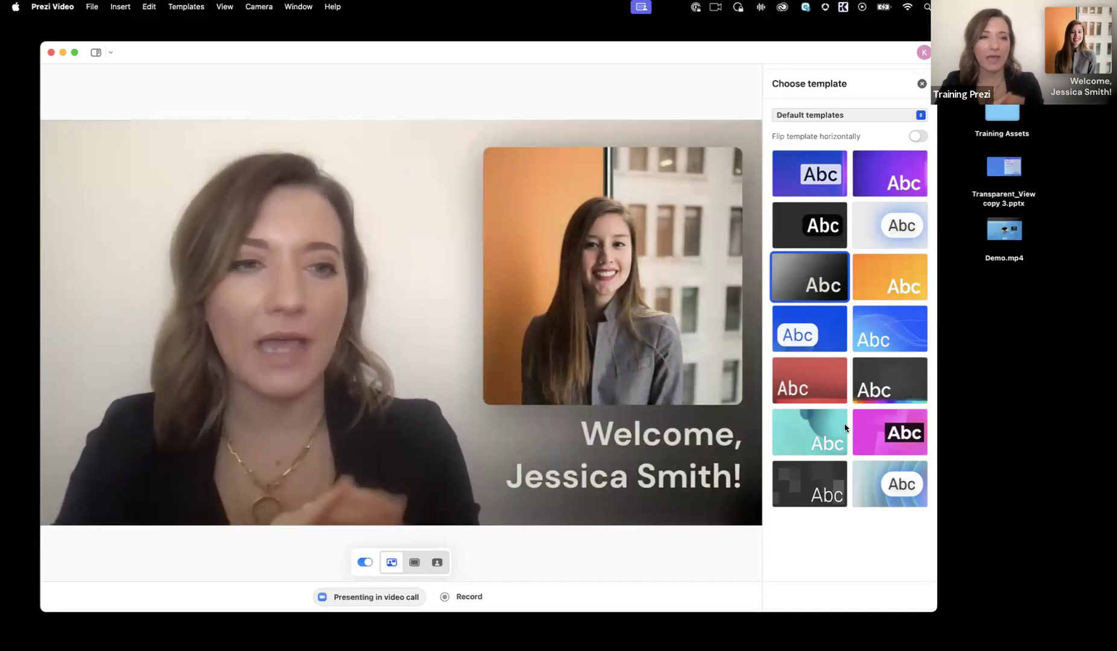
{"action": "left_click", "coordinate": [820, 482]}
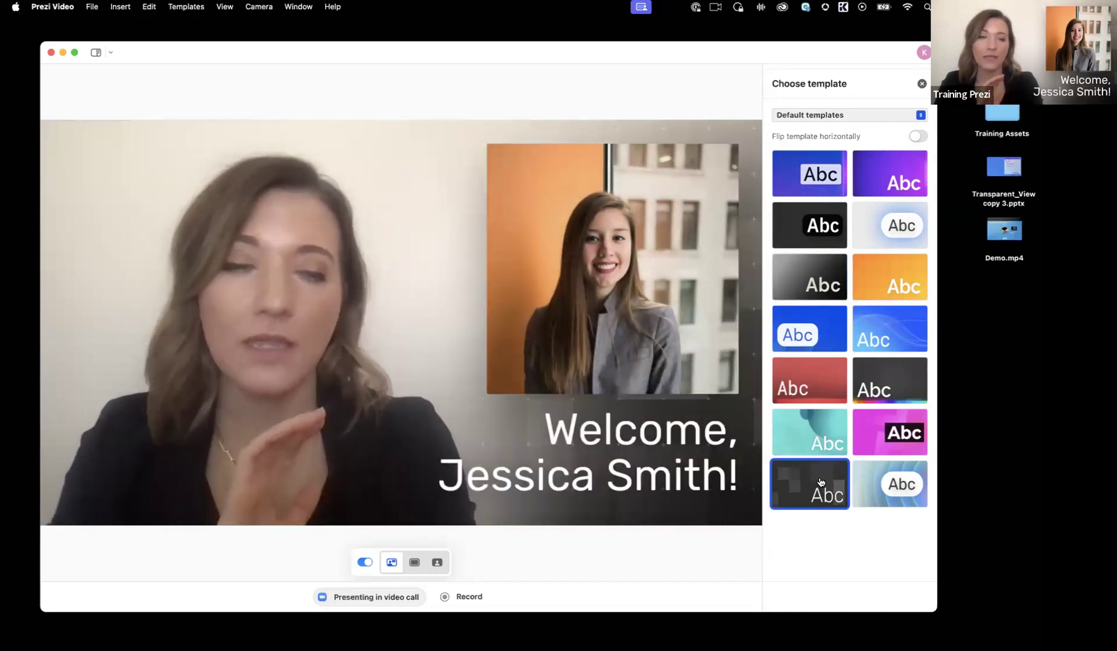
{"action": "left_click", "coordinate": [799, 288]}
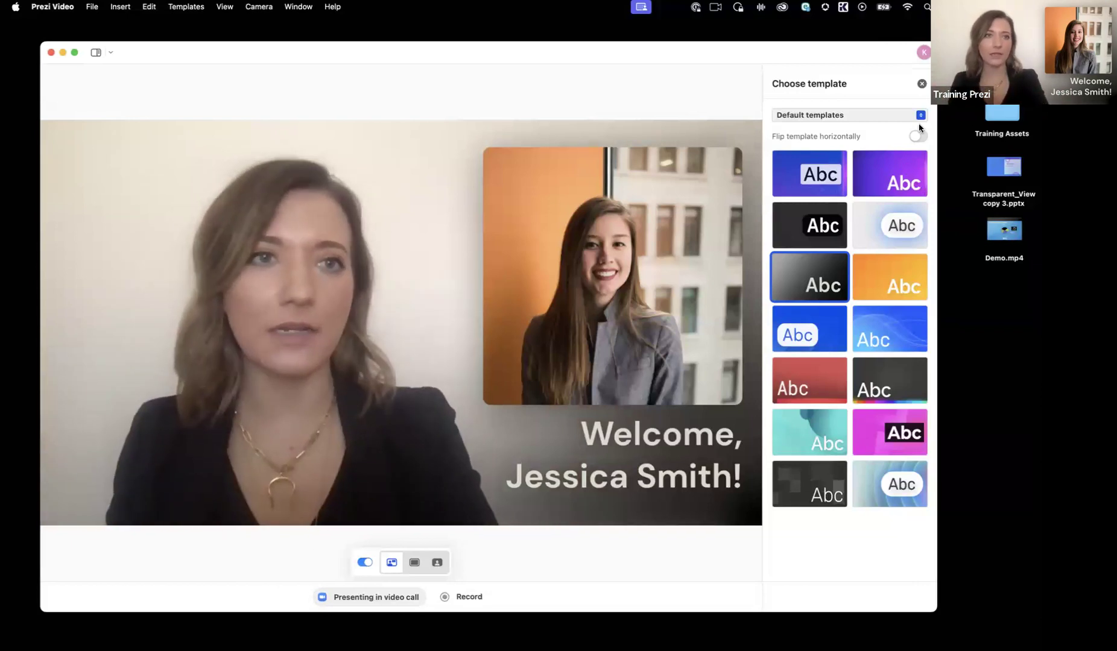
Step: Flip the template horizontally and apply the blue template with wavy lines to the second slide
{"action": "left_click", "coordinate": [917, 136]}
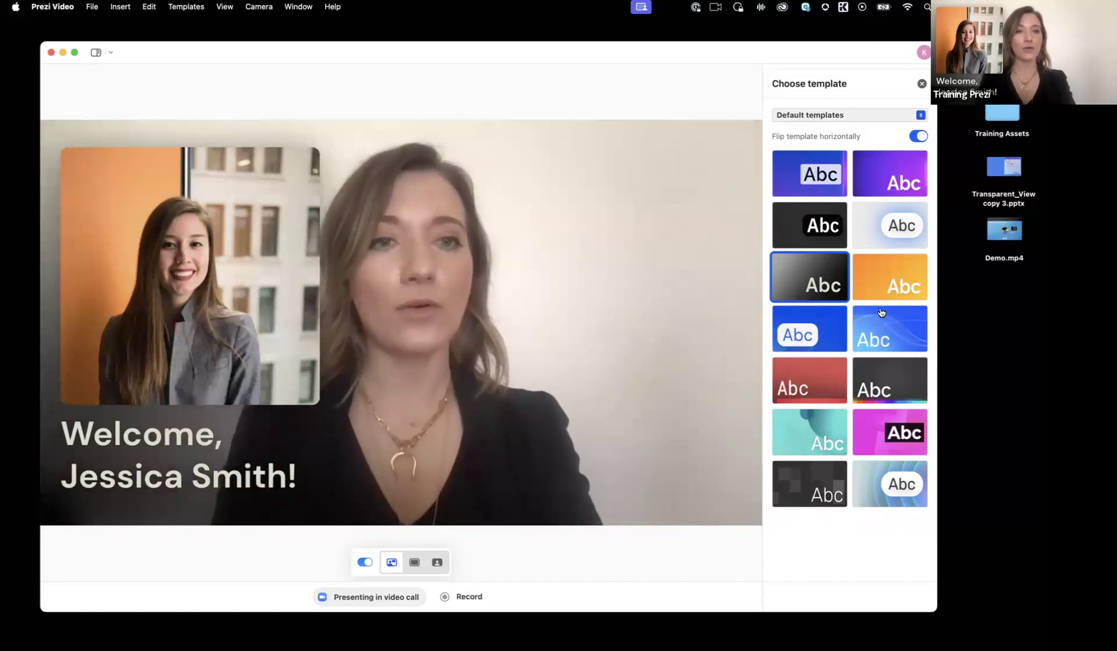
{"action": "left_click", "coordinate": [893, 330]}
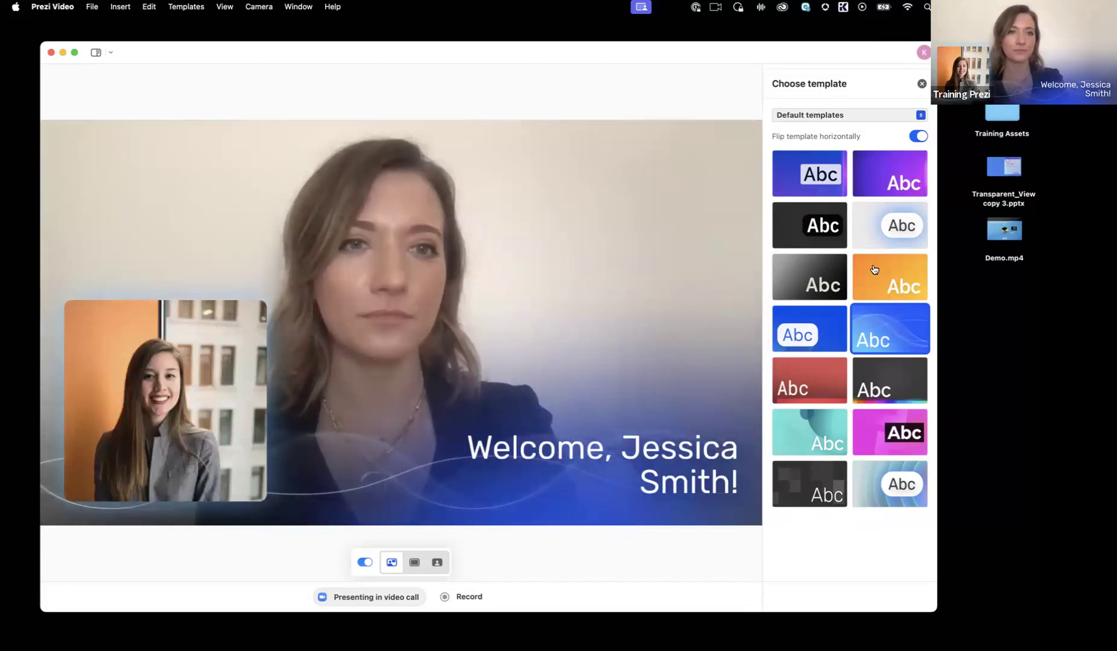
Step: Switch to the Payhut template collection and try its circles and gradient templates with the horizontal flip turned off
{"action": "left_click", "coordinate": [857, 119]}
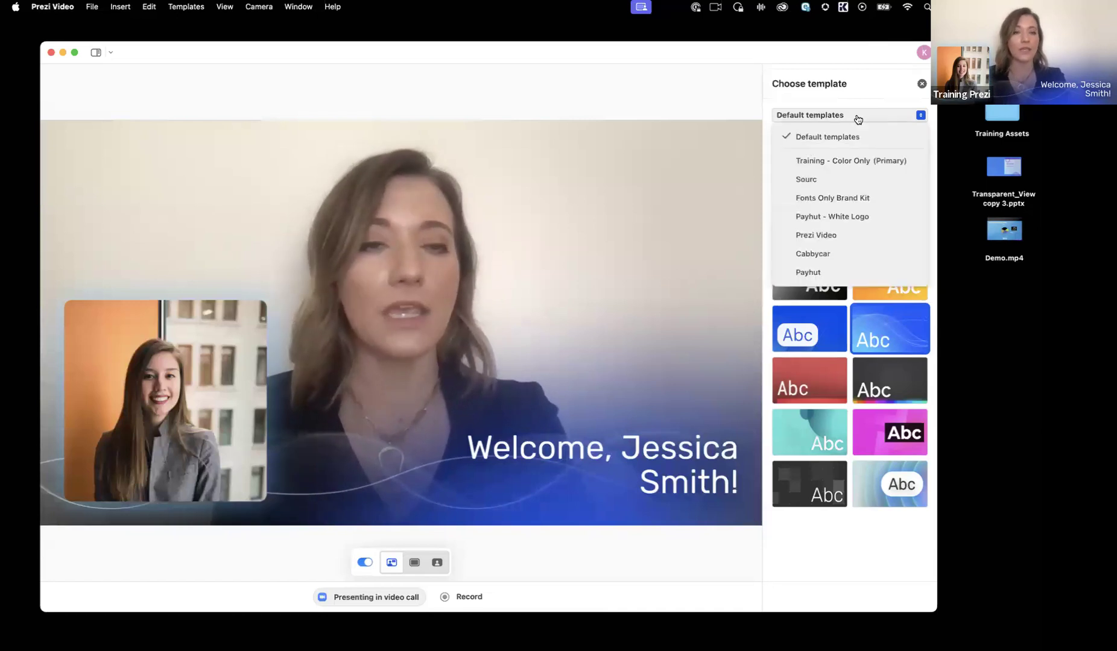
{"action": "left_click", "coordinate": [850, 273]}
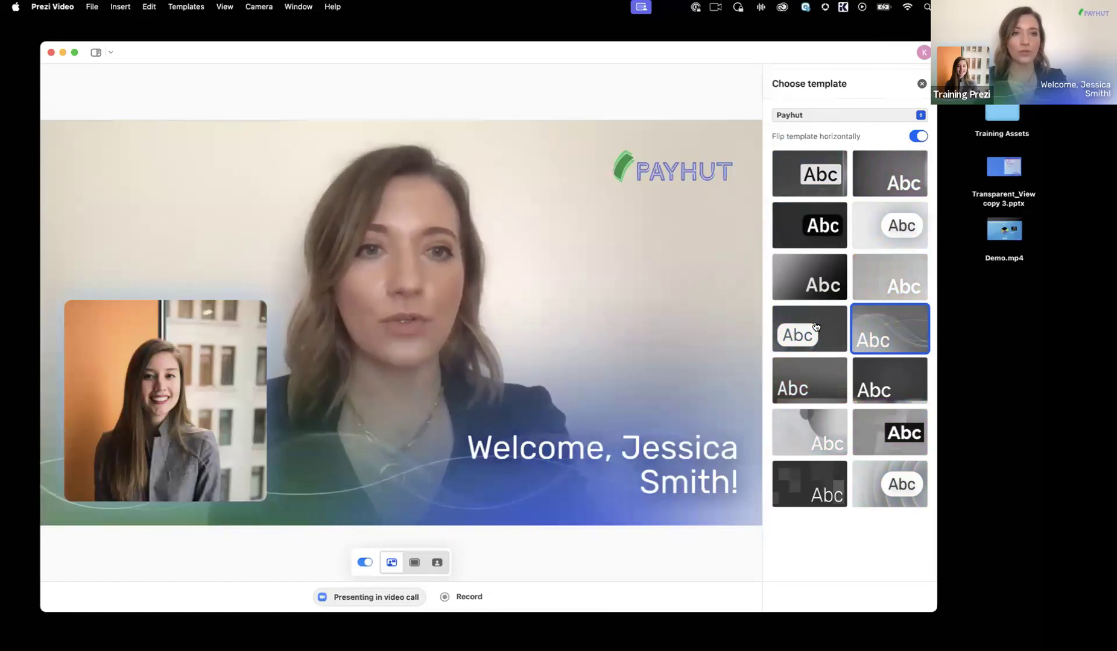
{"action": "left_click", "coordinate": [821, 427]}
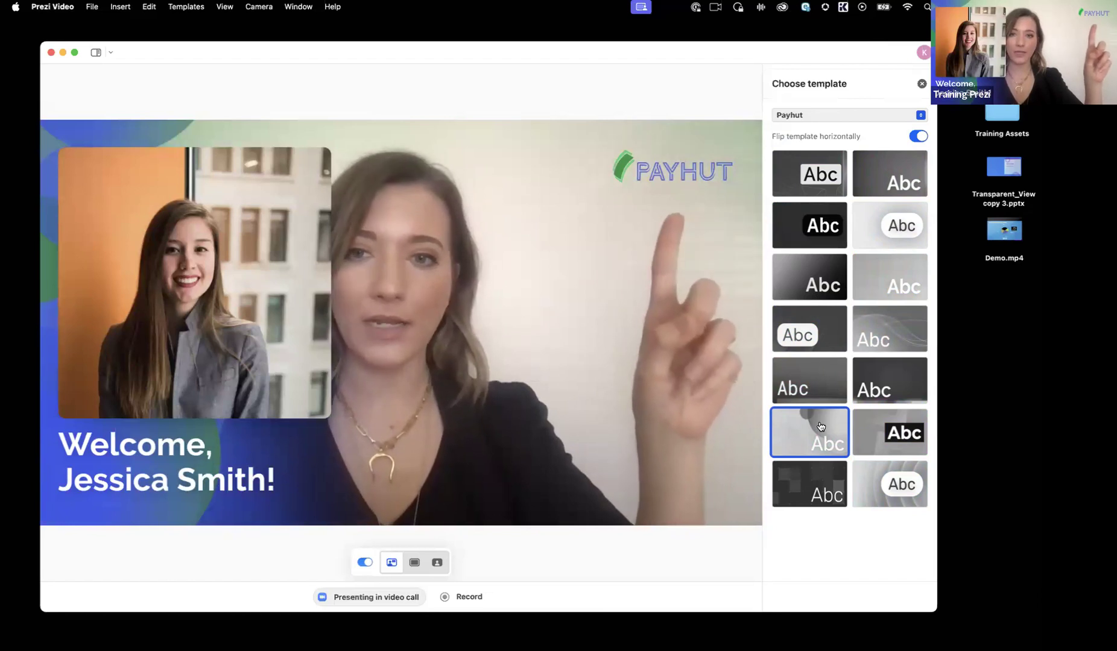
{"action": "left_click", "coordinate": [917, 137]}
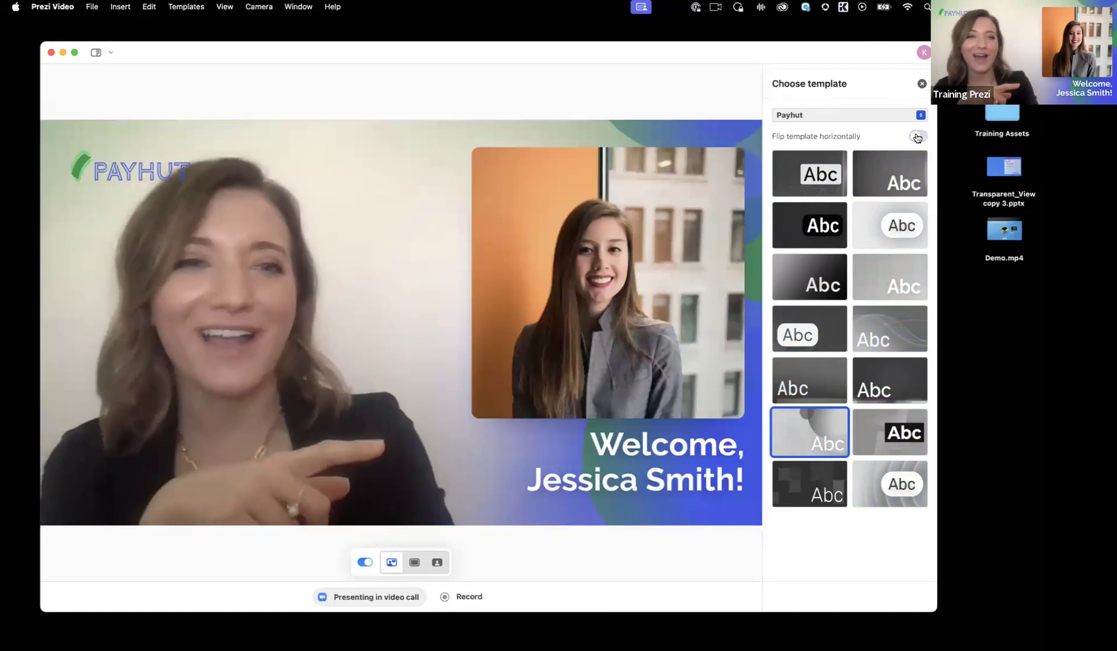
{"action": "left_click", "coordinate": [793, 288]}
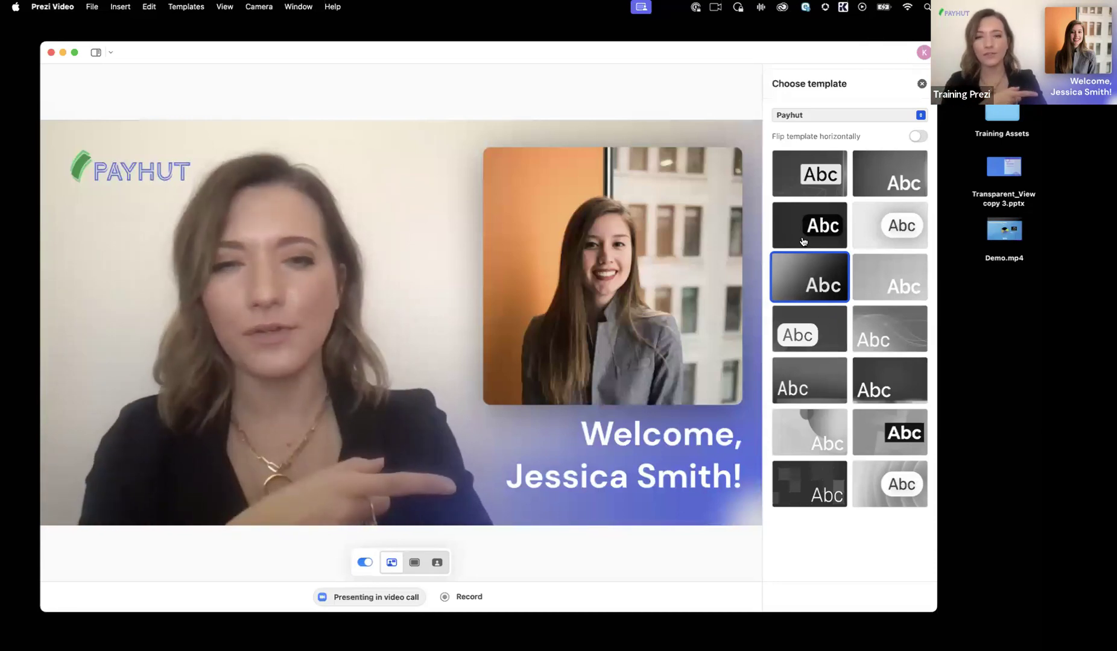
{"action": "left_click", "coordinate": [827, 423]}
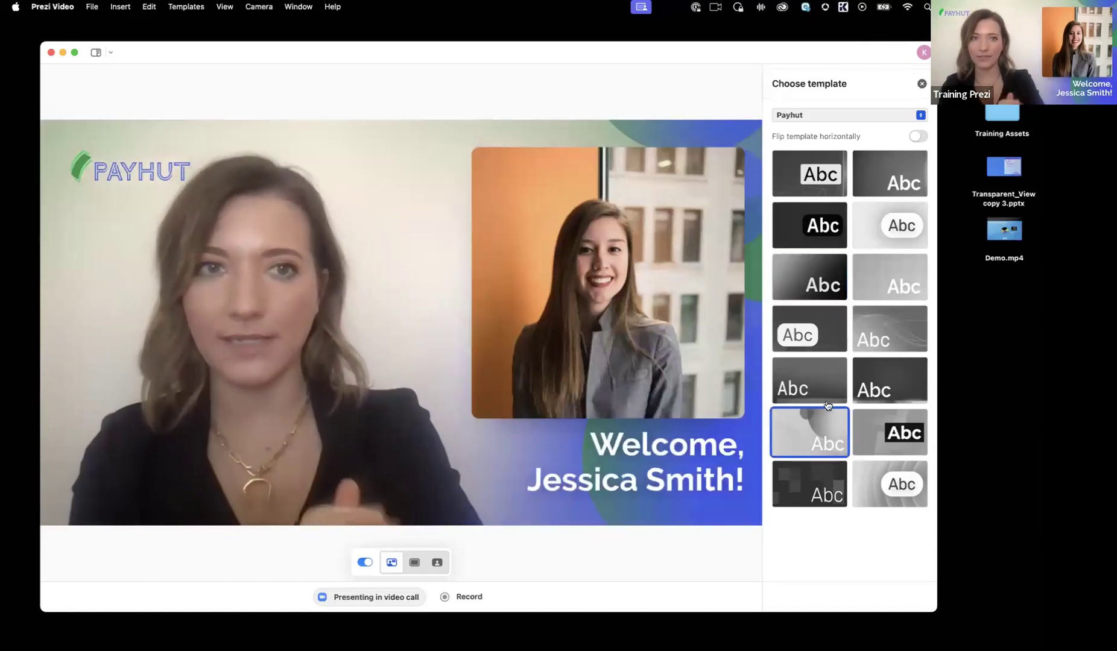
Step: Apply the grey-to-black gradient from the Default templates, return to the first slide and close the template chooser
{"action": "left_click", "coordinate": [855, 122]}
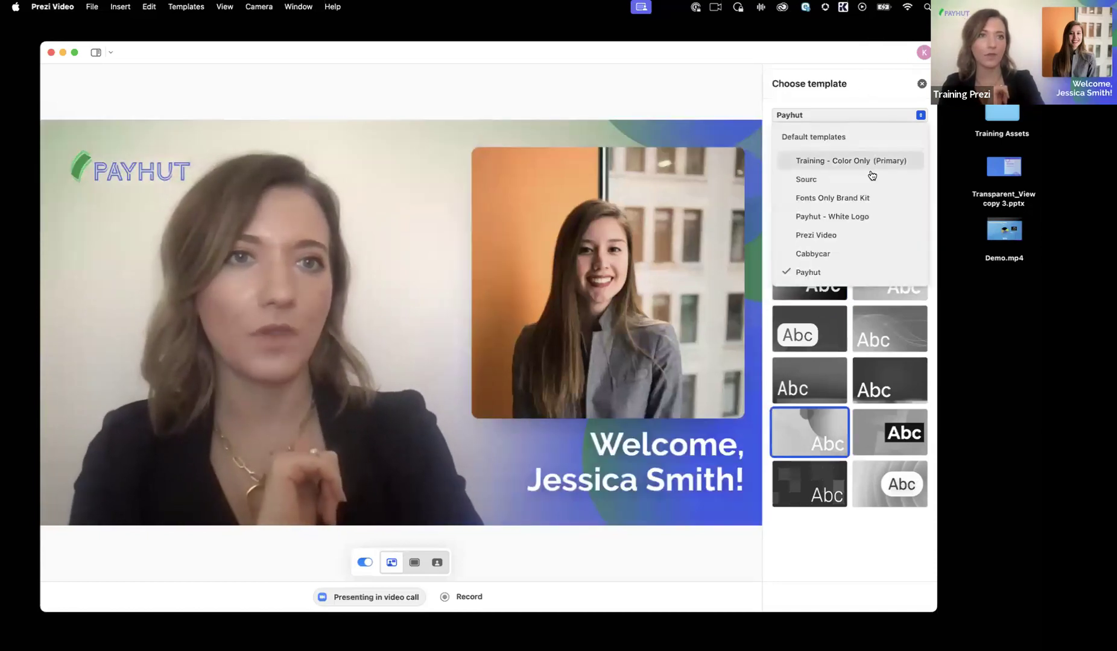
{"action": "left_click", "coordinate": [827, 139]}
{"action": "left_click", "coordinate": [803, 276]}
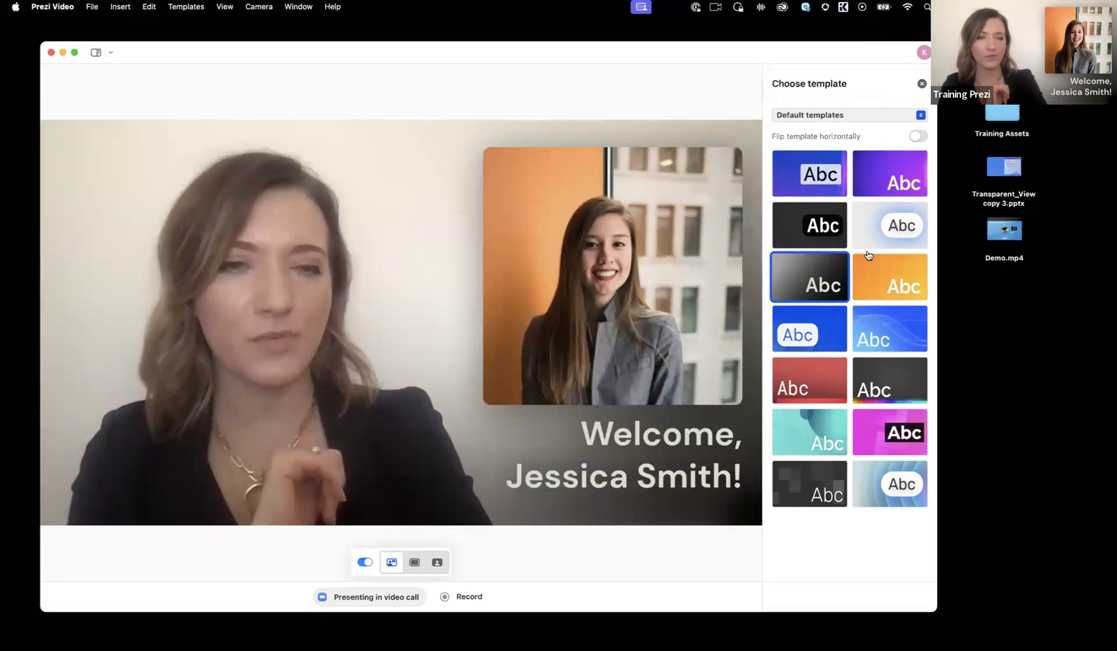
{"action": "key", "text": "Right"}
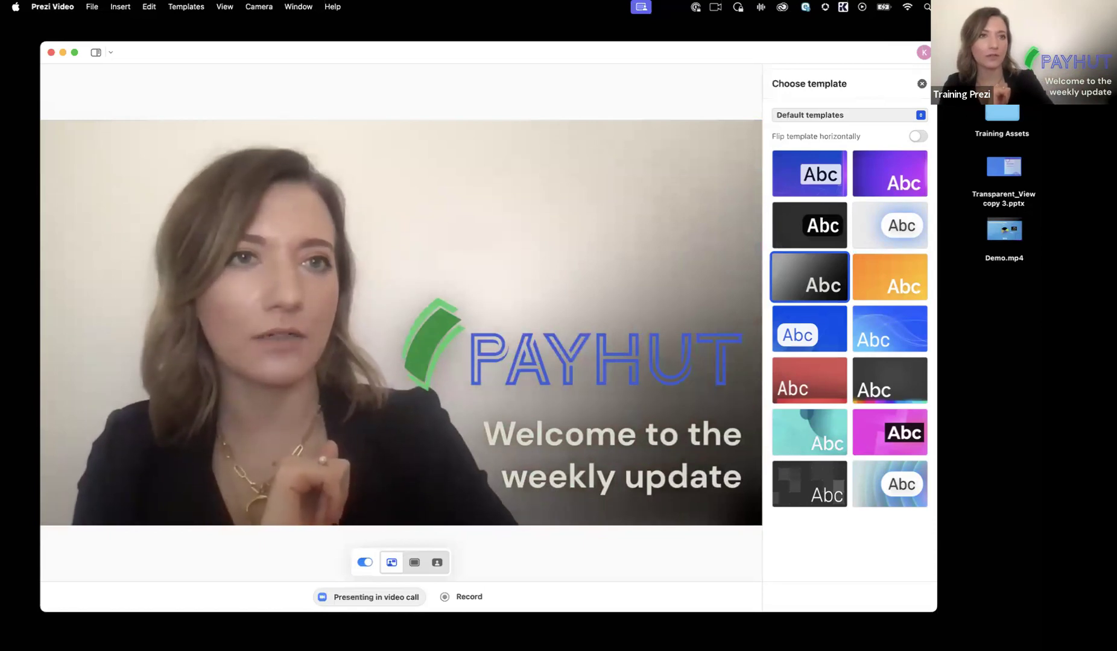
{"action": "left_click", "coordinate": [921, 85]}
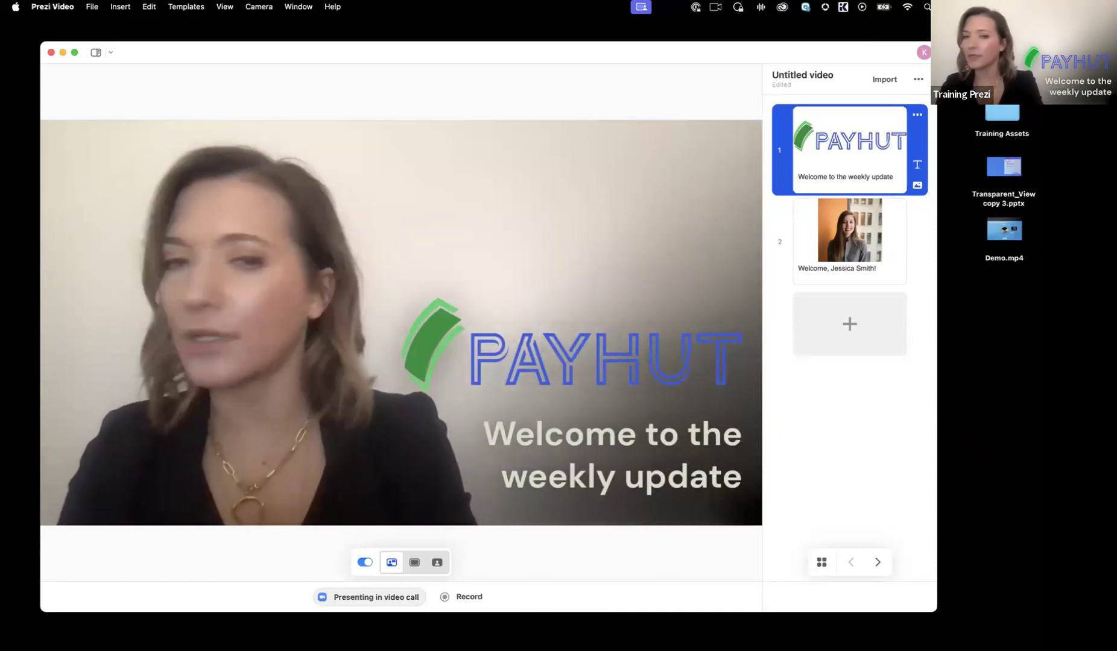
Step: Add a third slide with the text "Goal Setting for Q2"
{"action": "left_click", "coordinate": [857, 326]}
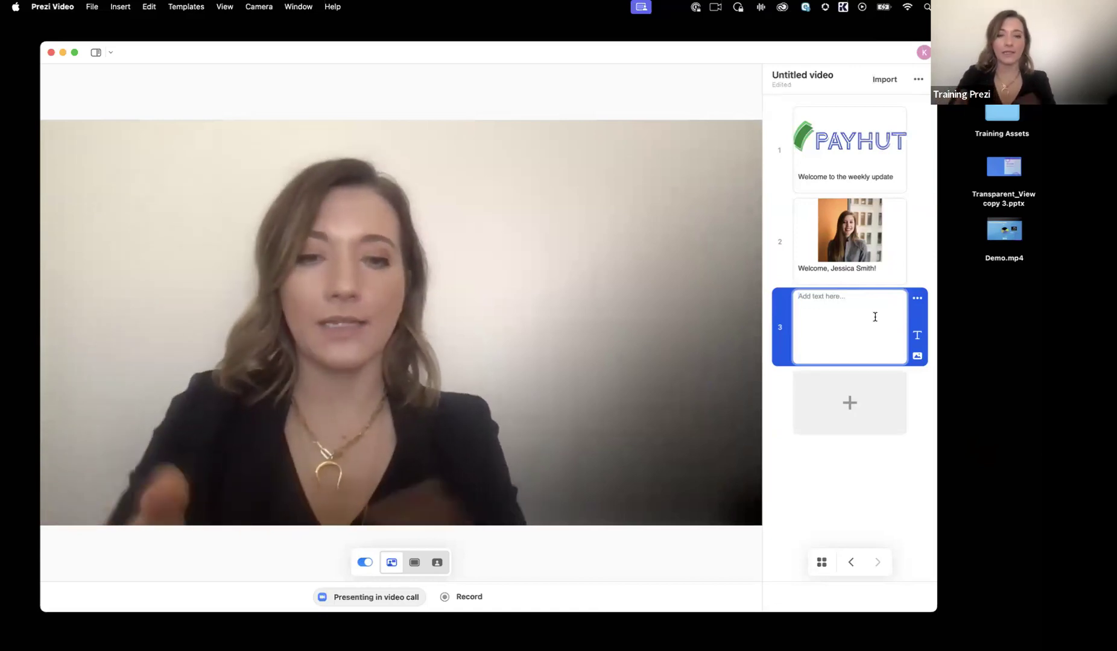
{"action": "type", "text": "Goal "}
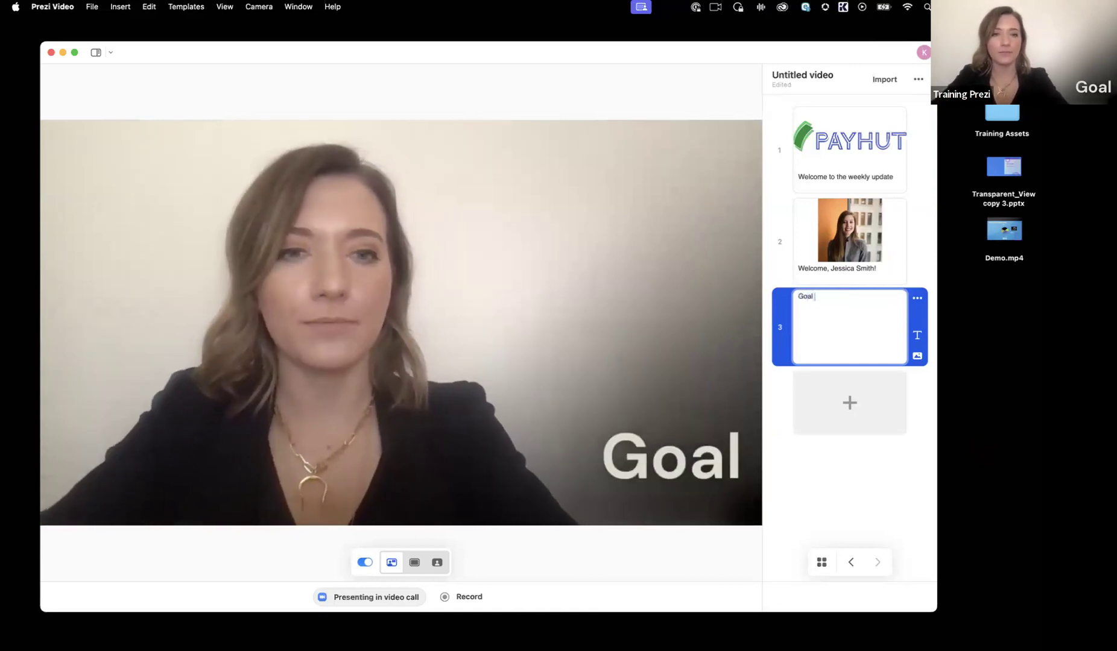
{"action": "type", "text": "Setting for"}
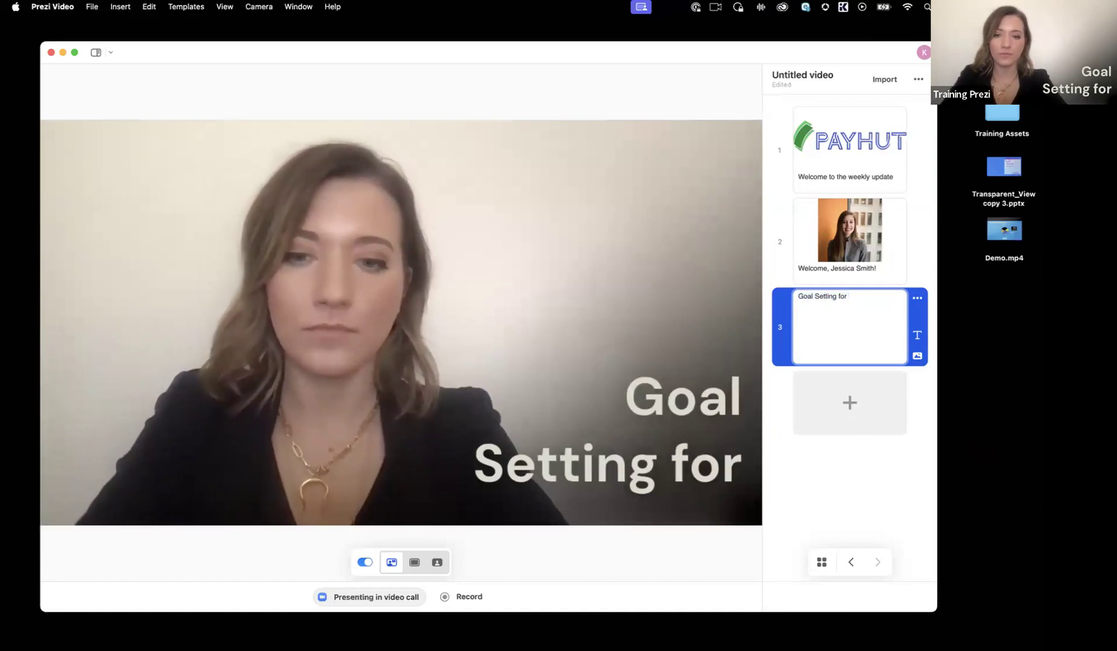
{"action": "type", "text": " Q2"}
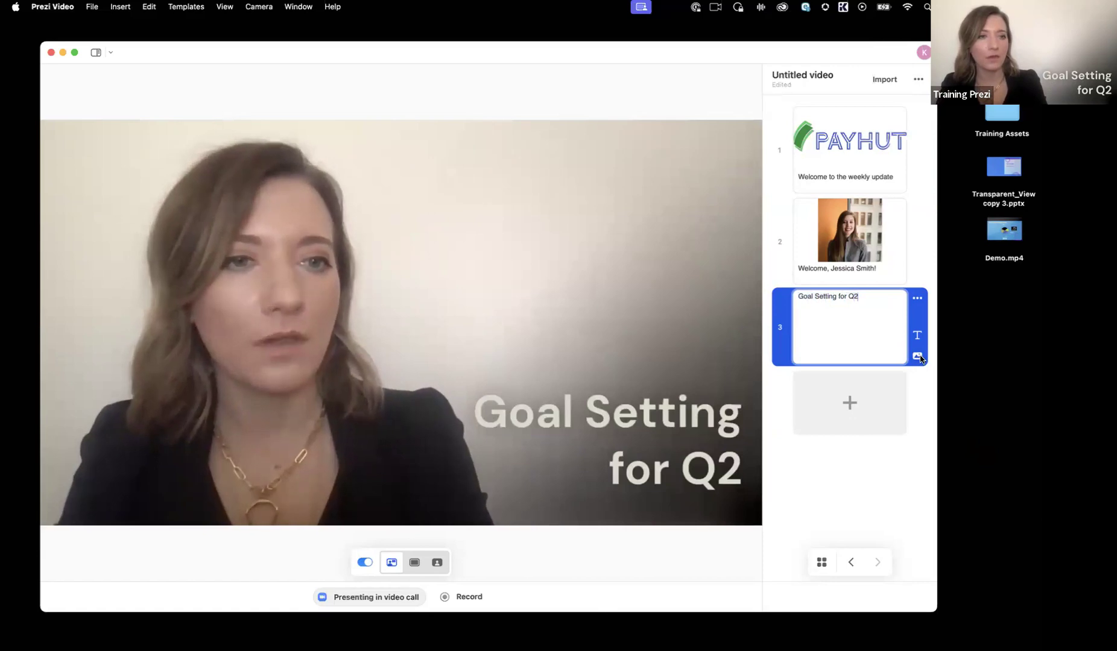
Step: Search the visuals for "goal" and add the black-and-white dartboard image with red and yellow darts to the third slide
{"action": "left_click", "coordinate": [917, 356]}
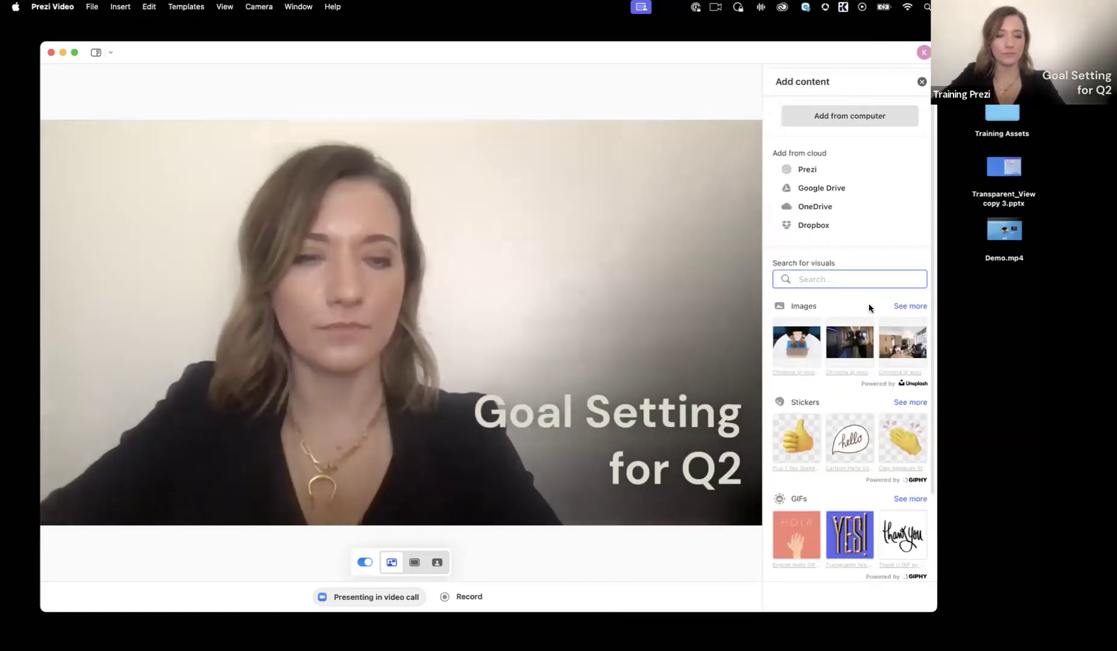
{"action": "type", "text": "goal"}
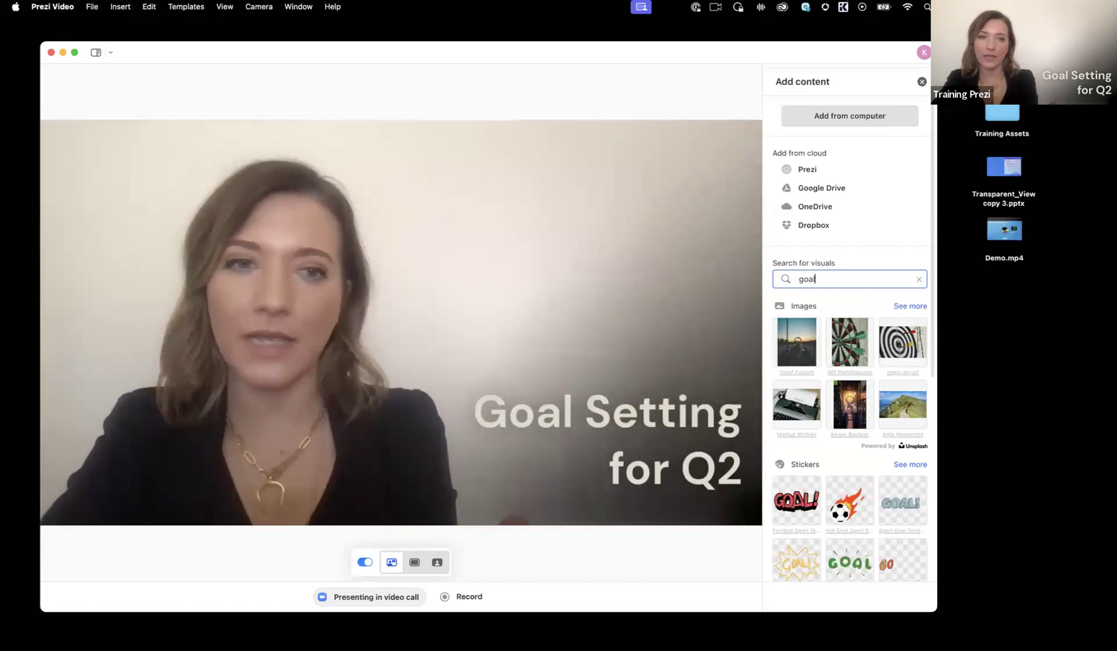
{"action": "scroll", "coordinate": [902, 426], "scroll_direction": "down", "scroll_amount": 3}
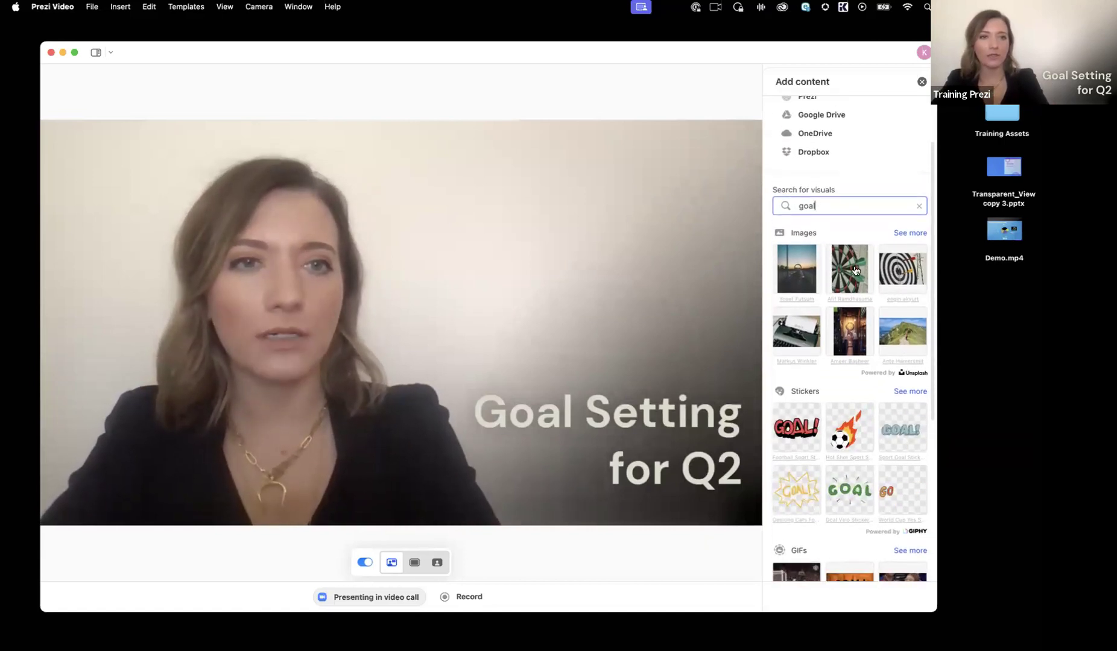
{"action": "scroll", "coordinate": [891, 274], "scroll_direction": "up", "scroll_amount": 5}
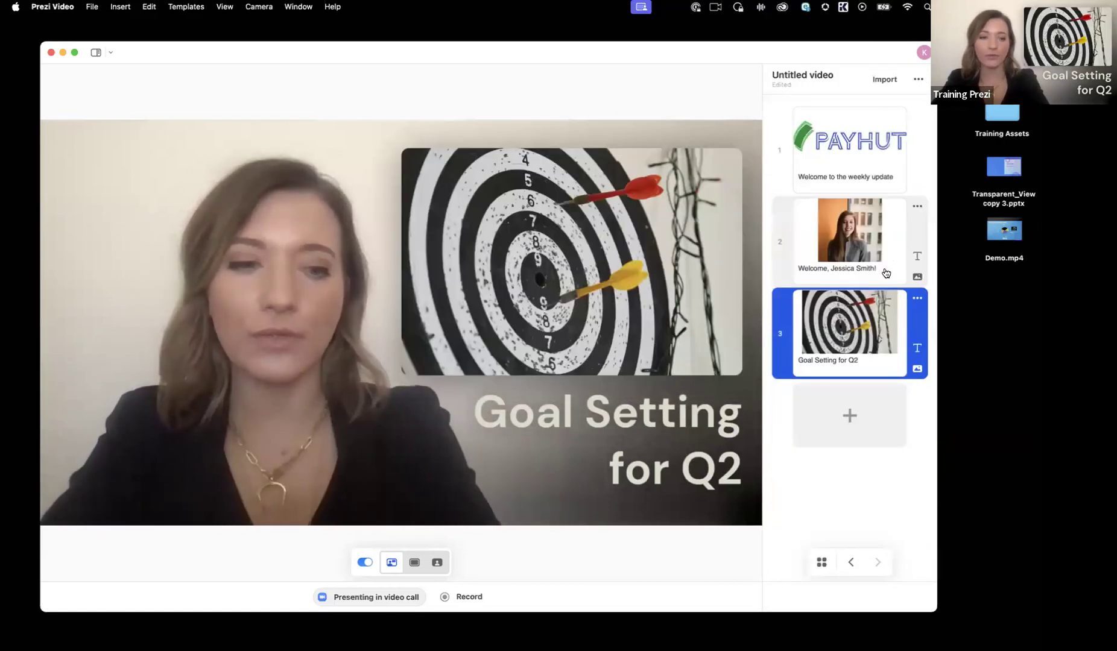
Step: Show the presenter notes and note on the second slide that the new hire is the new PM with a start date of 15 FEB
{"action": "left_click", "coordinate": [885, 273]}
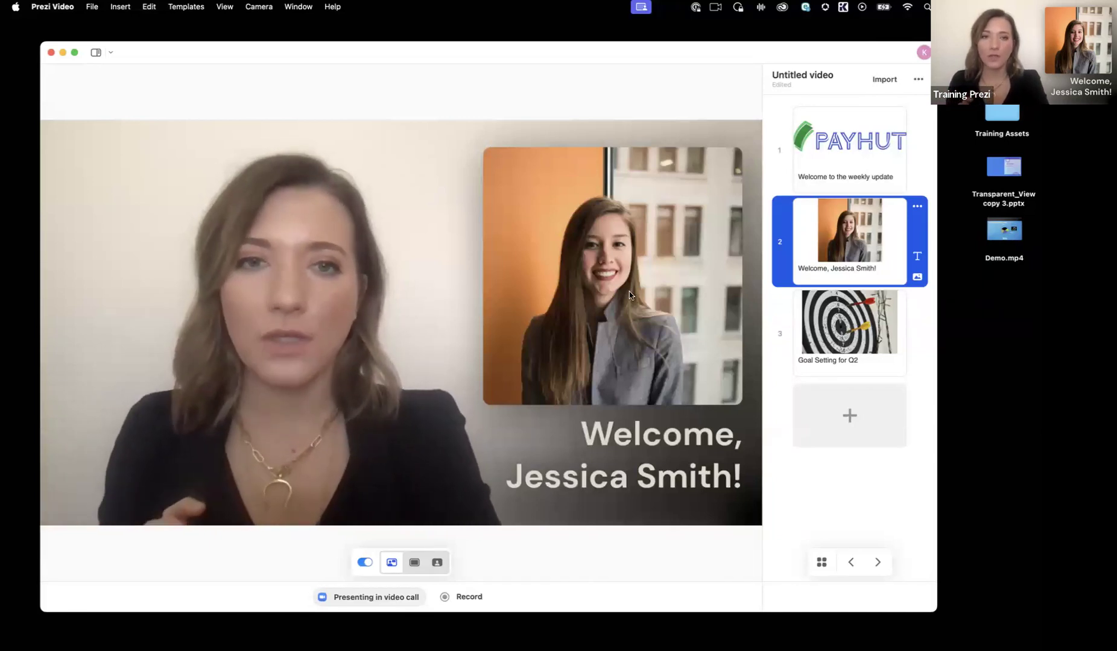
{"action": "left_click", "coordinate": [110, 54]}
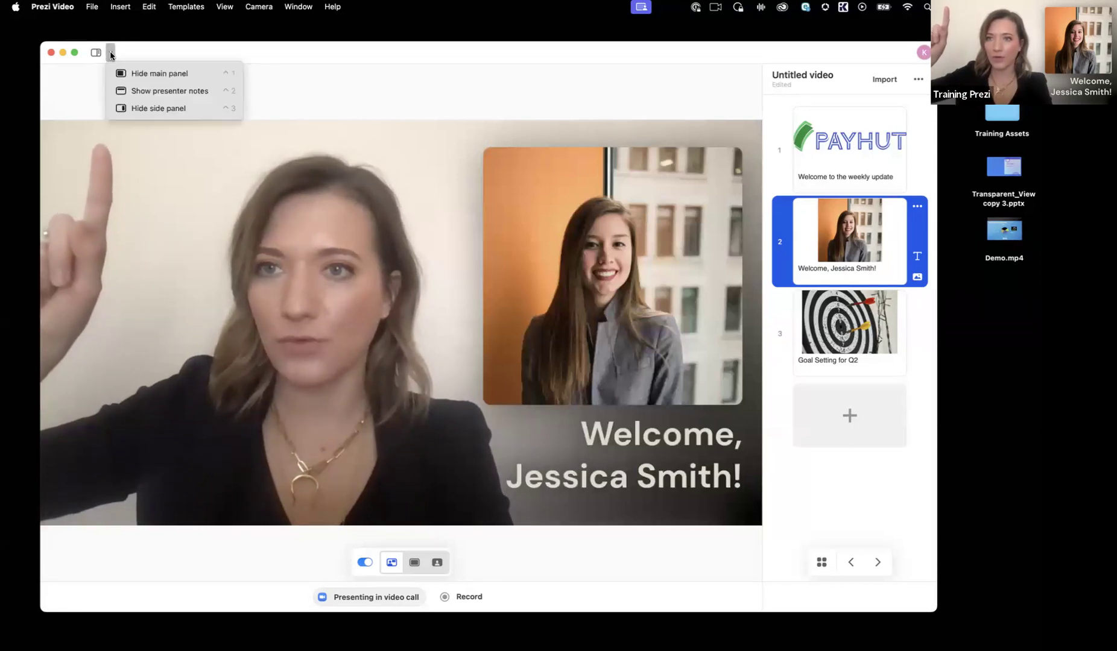
{"action": "left_click", "coordinate": [157, 92]}
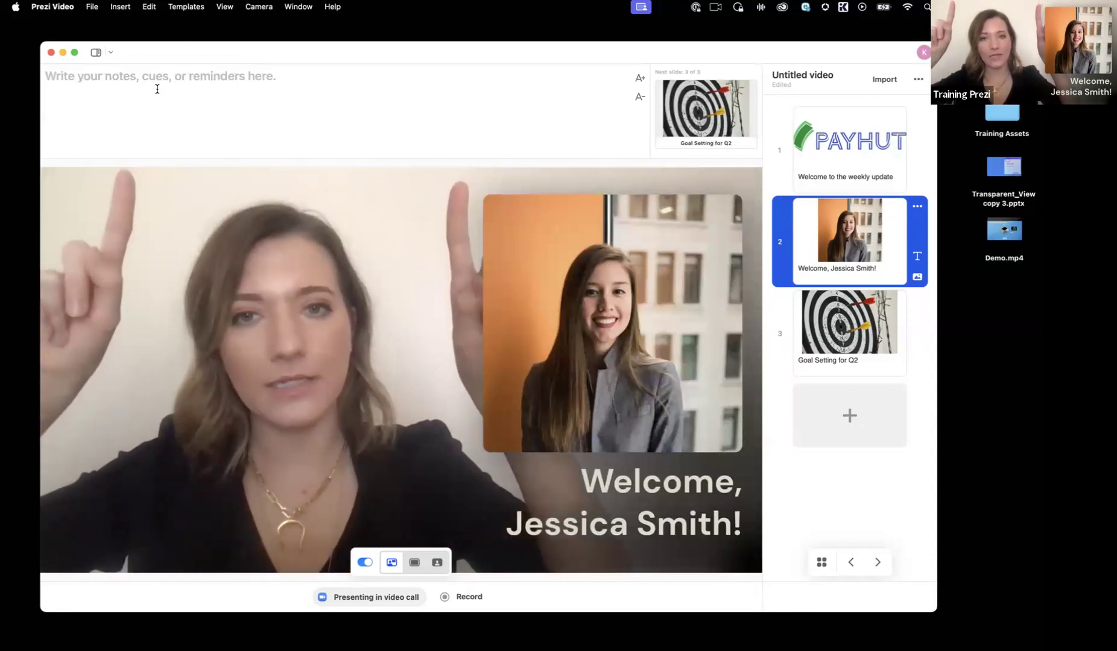
{"action": "left_click", "coordinate": [129, 84]}
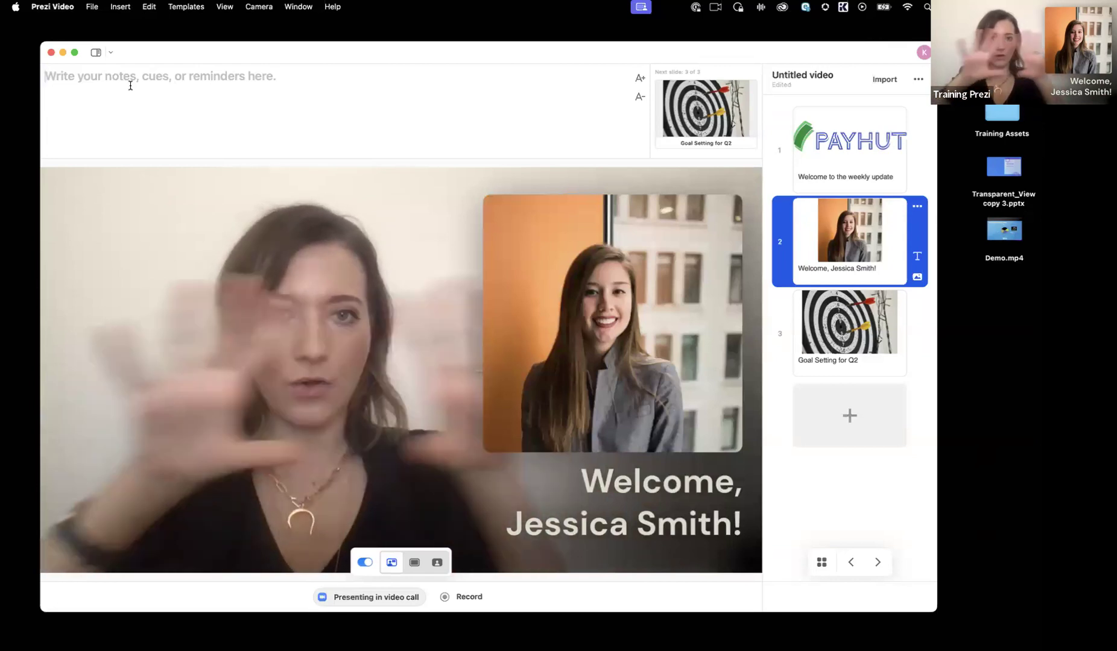
{"action": "type", "text": "Jw"}
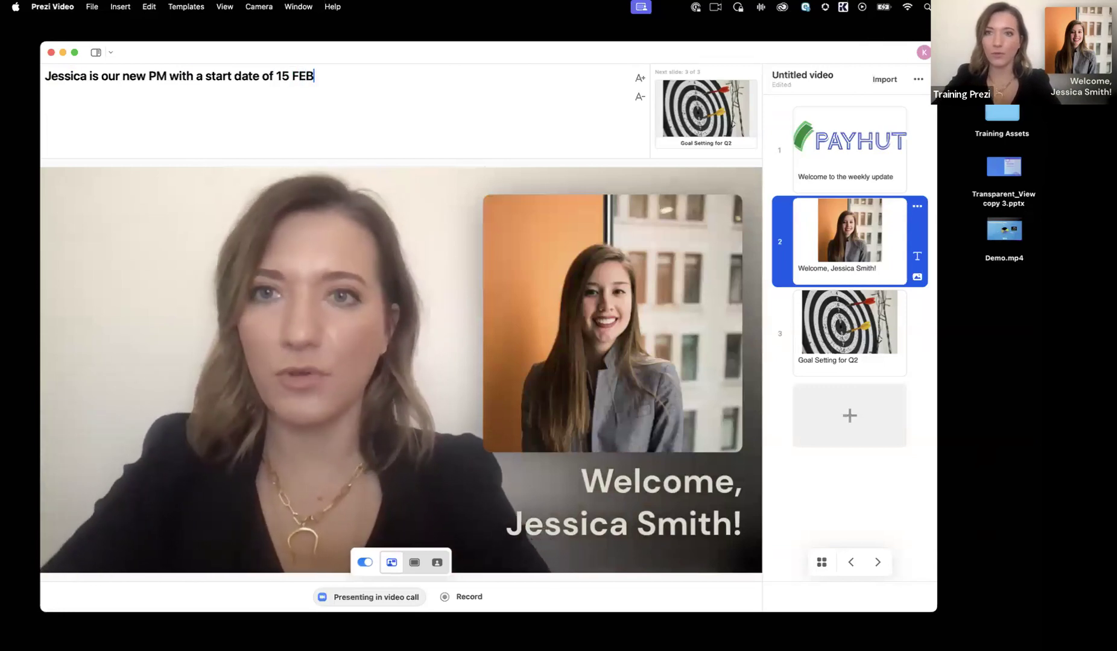
Step: Add the third slide's presenter note "Discuss with your manager and enter into HR database be end of Q1. Refer to guidebook as needed."
{"action": "left_click", "coordinate": [785, 327]}
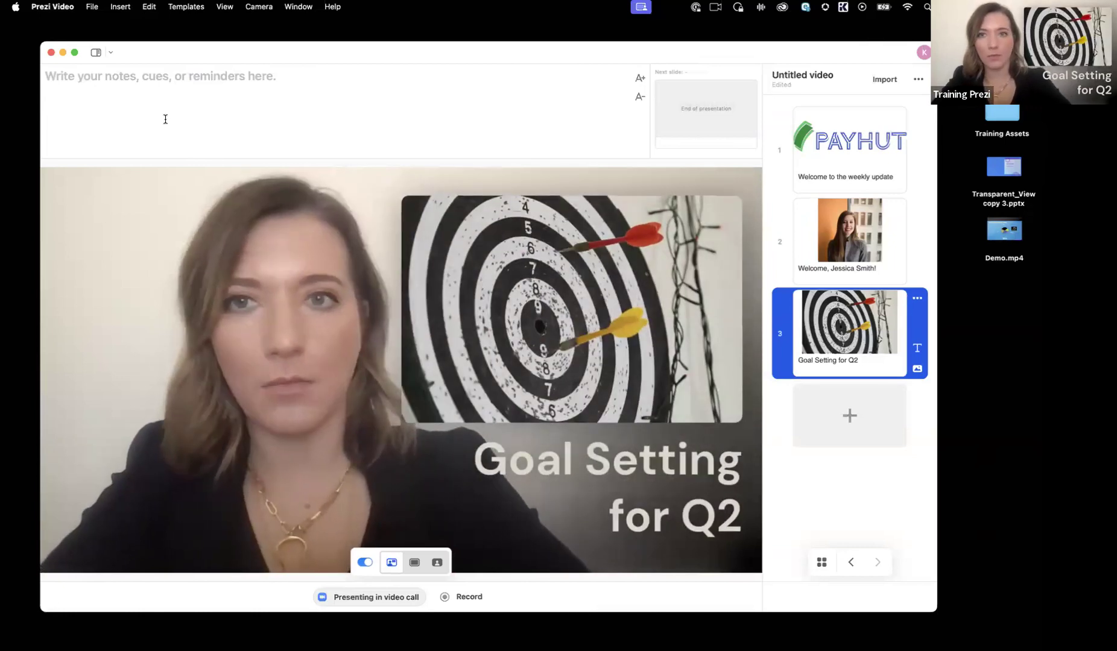
{"action": "left_click", "coordinate": [190, 100]}
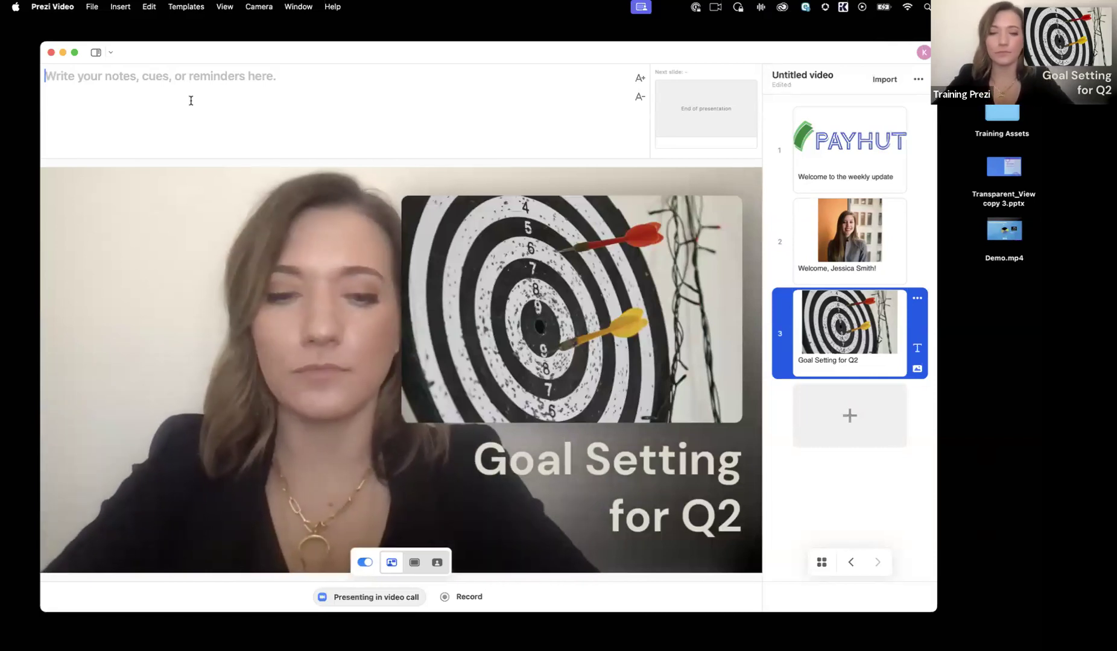
{"action": "type", "text": "D"}
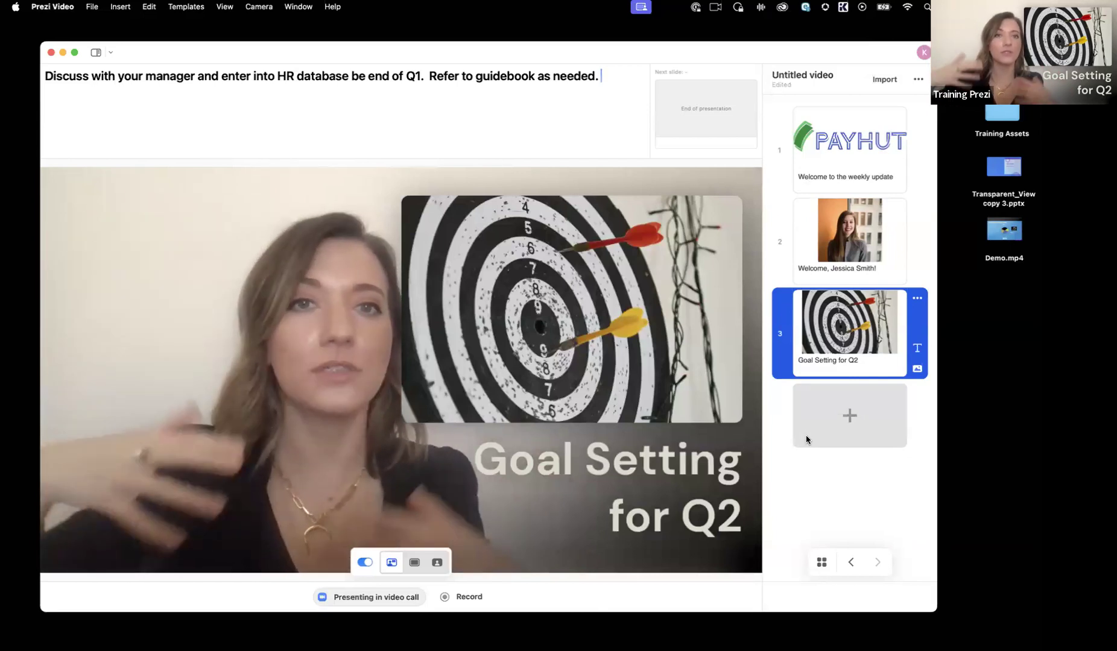
Step: Add a fourth slide with the text "Message from our CEO" and the Demo.mp4 video from the desktop
{"action": "left_click", "coordinate": [833, 398]}
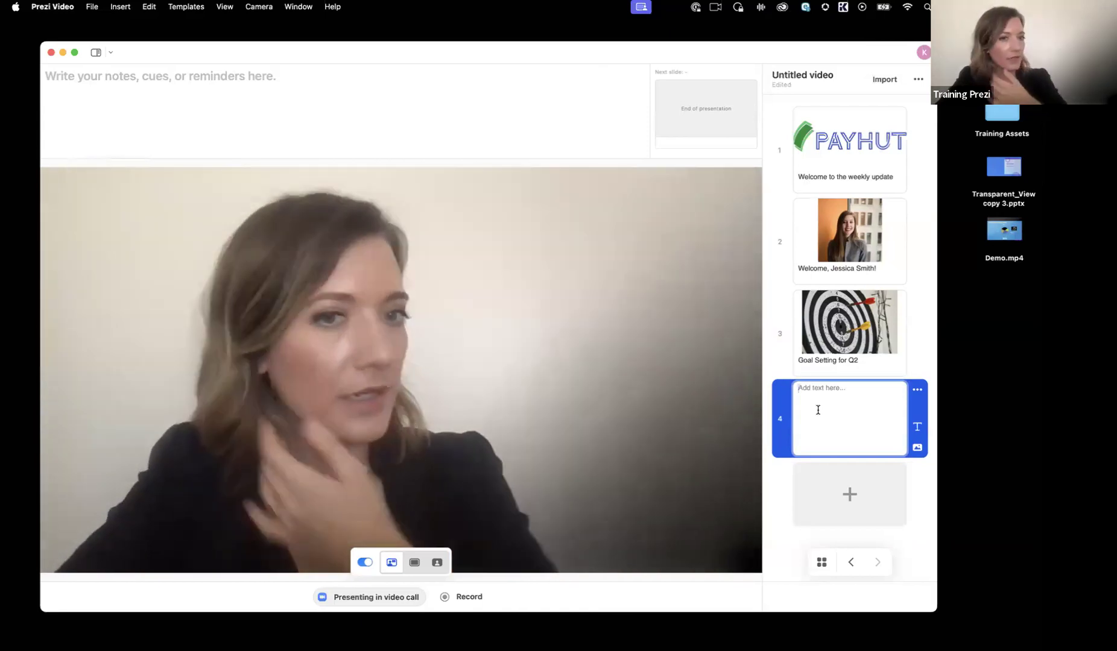
{"action": "type", "text": "Message from"}
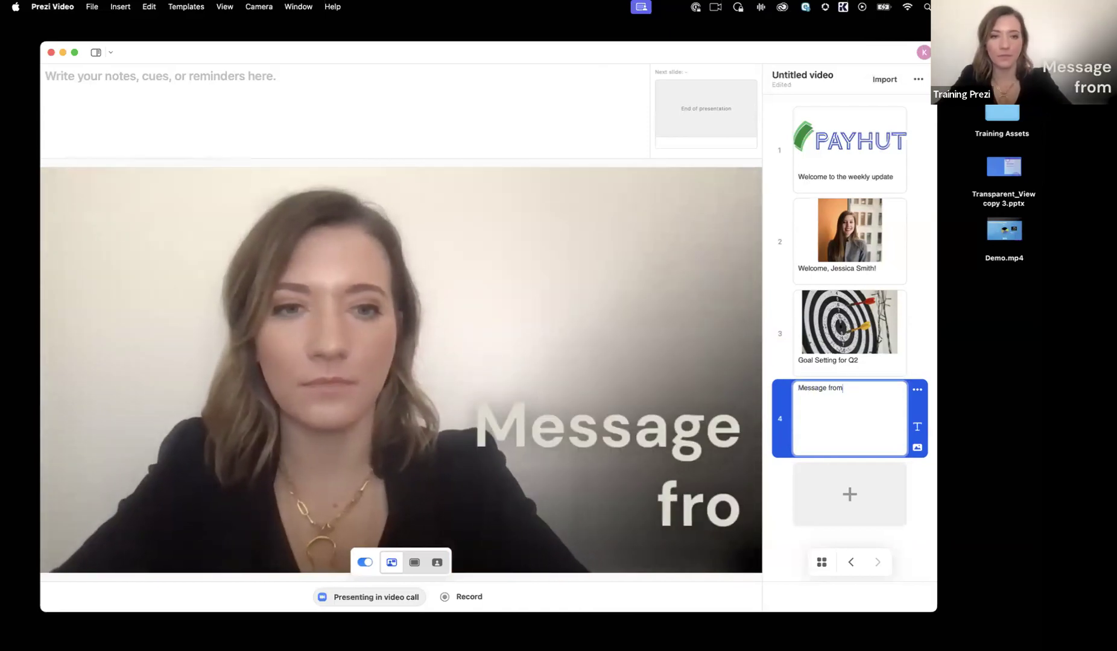
{"action": "type", "text": " our CEO"}
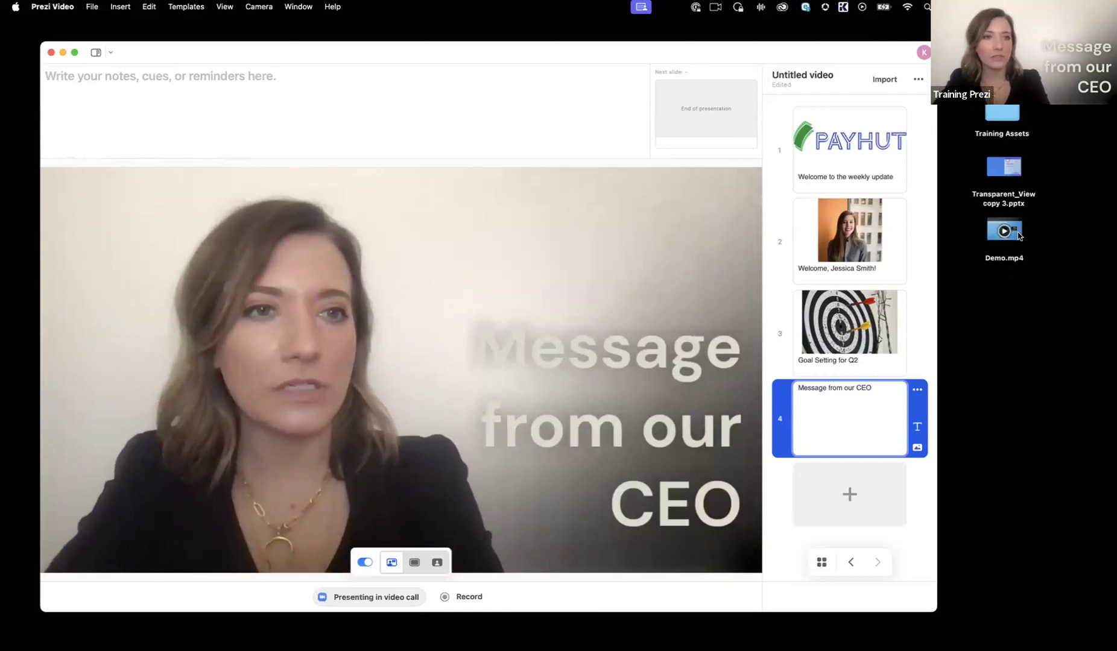
{"action": "left_click_drag", "start_coordinate": [990, 235], "coordinate": [836, 419]}
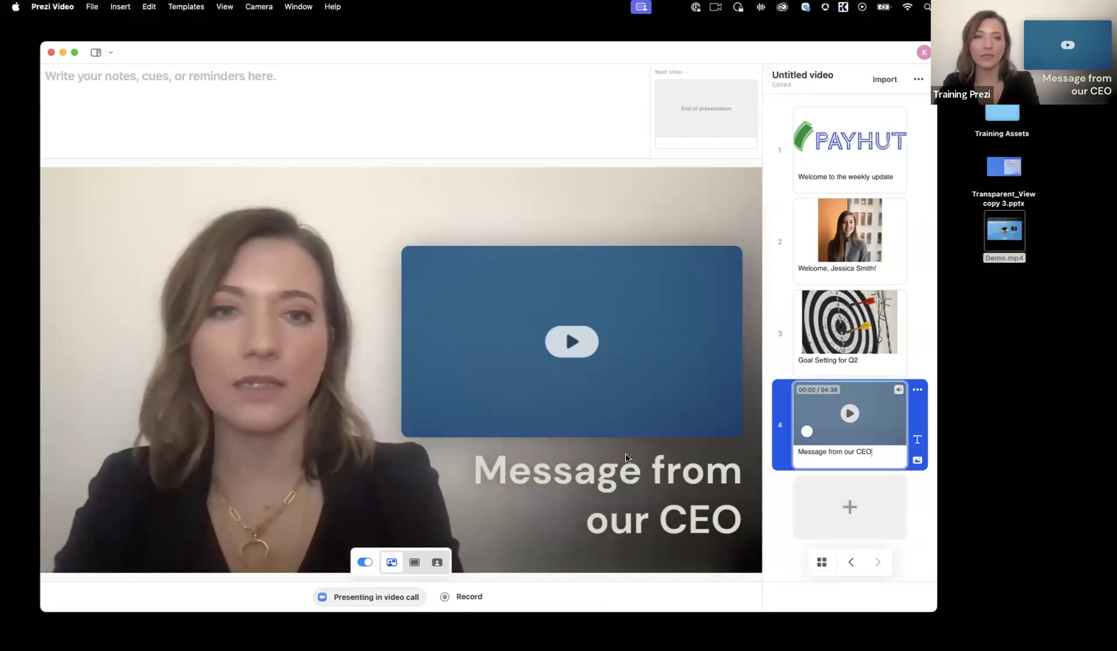
Step: Play the fourth slide's video for a moment, pause it and mute its sound
{"action": "left_click", "coordinate": [474, 383]}
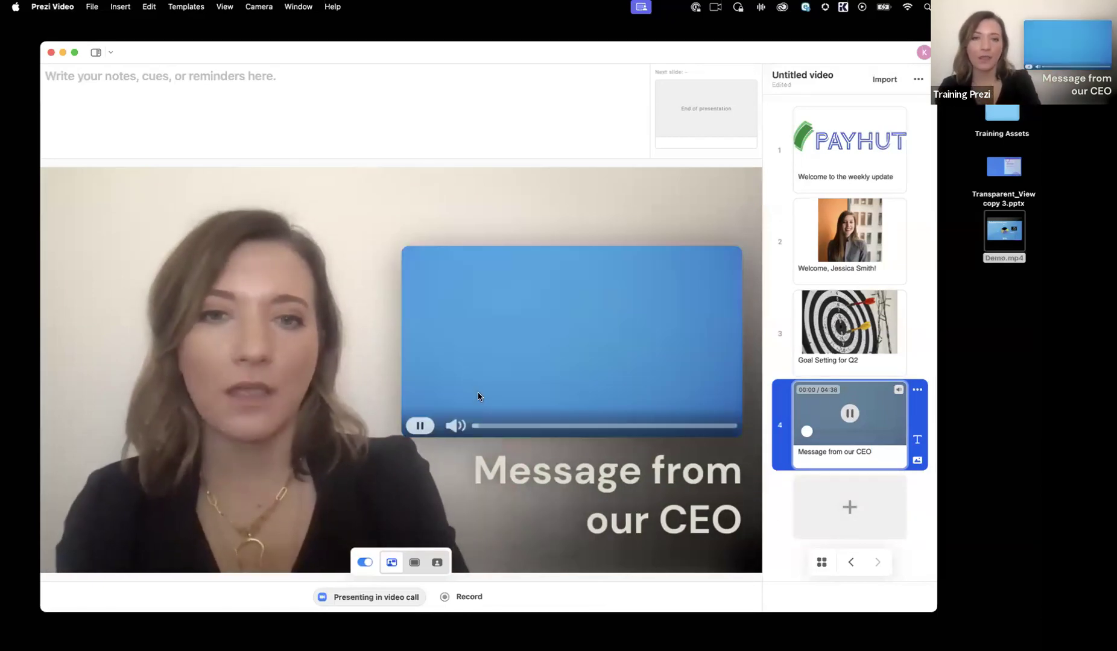
{"action": "left_click", "coordinate": [420, 425]}
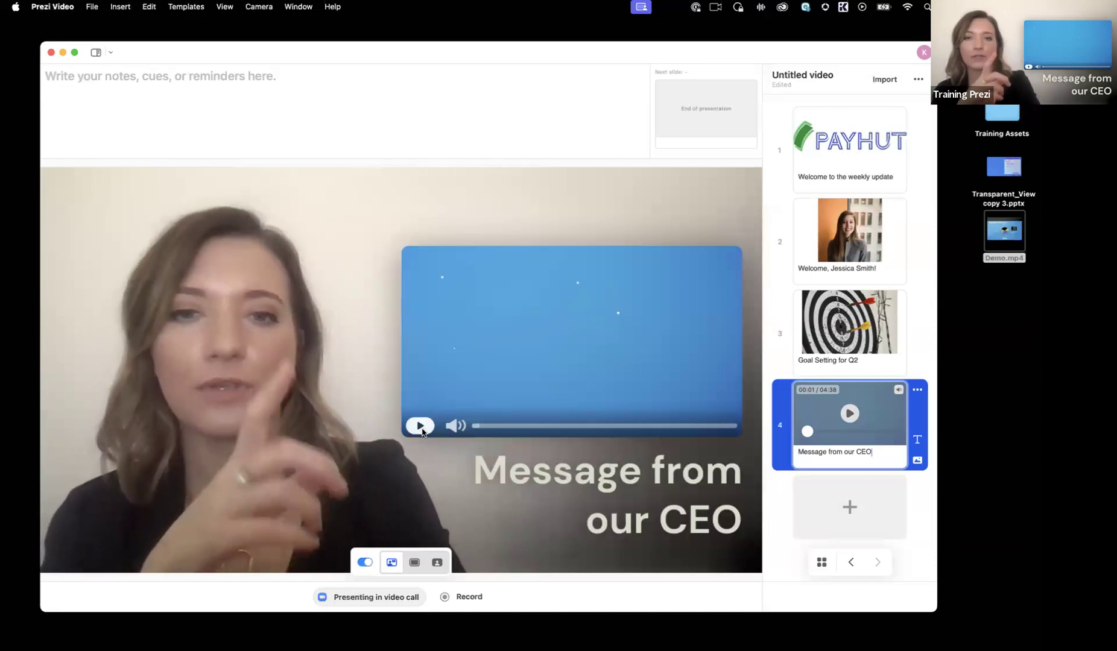
{"action": "left_click", "coordinate": [455, 425]}
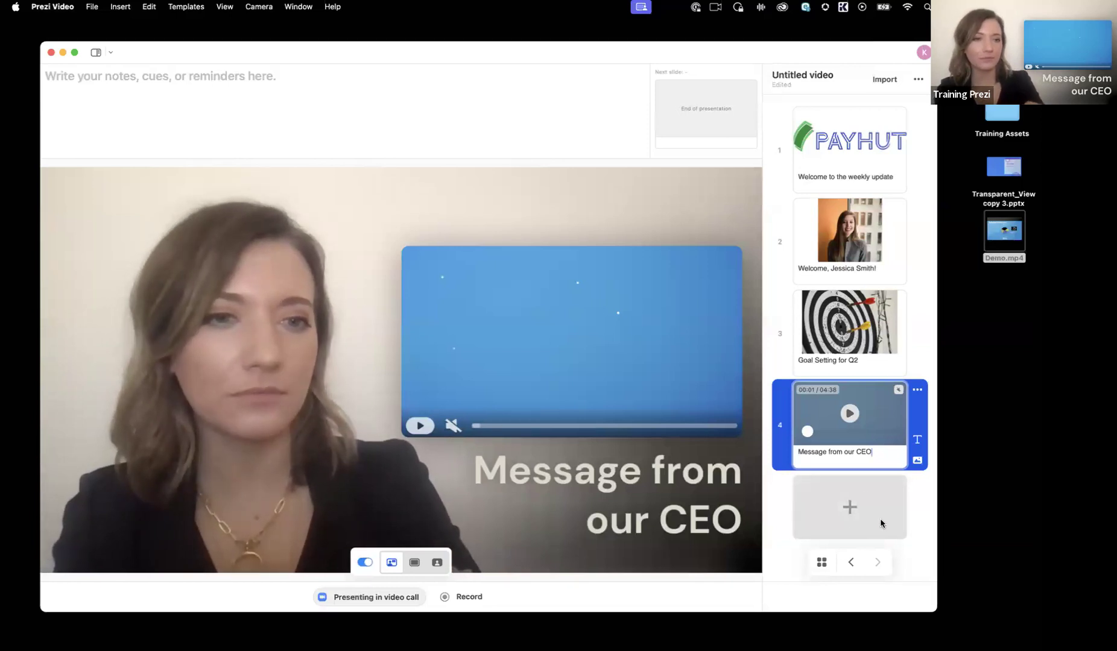
Step: Add a fifth slide with the text "Team-Building Event" and, below it, "RSVP by 15 Feb!"
{"action": "left_click", "coordinate": [850, 506]}
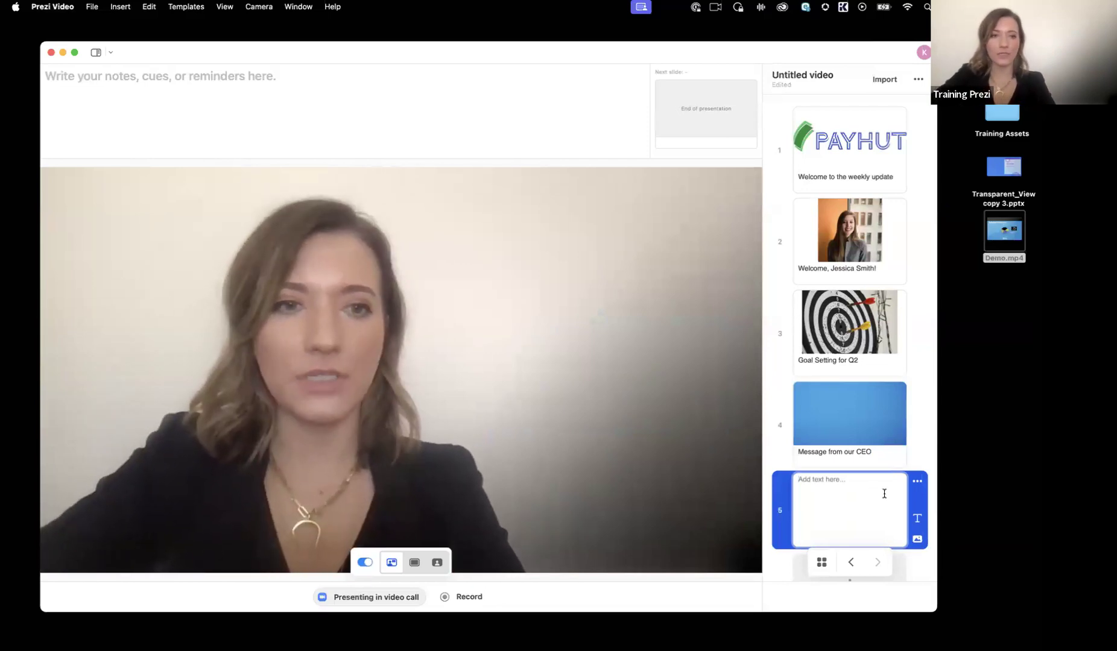
{"action": "scroll", "coordinate": [855, 488], "scroll_direction": "down", "scroll_amount": 2}
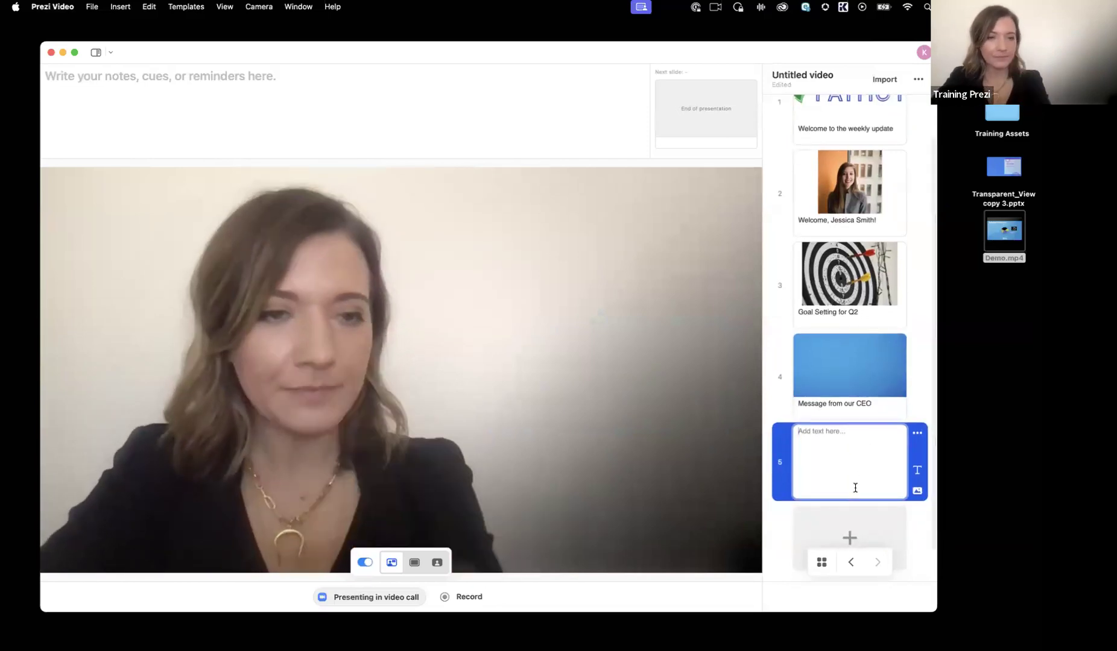
{"action": "type", "text": "Team-"}
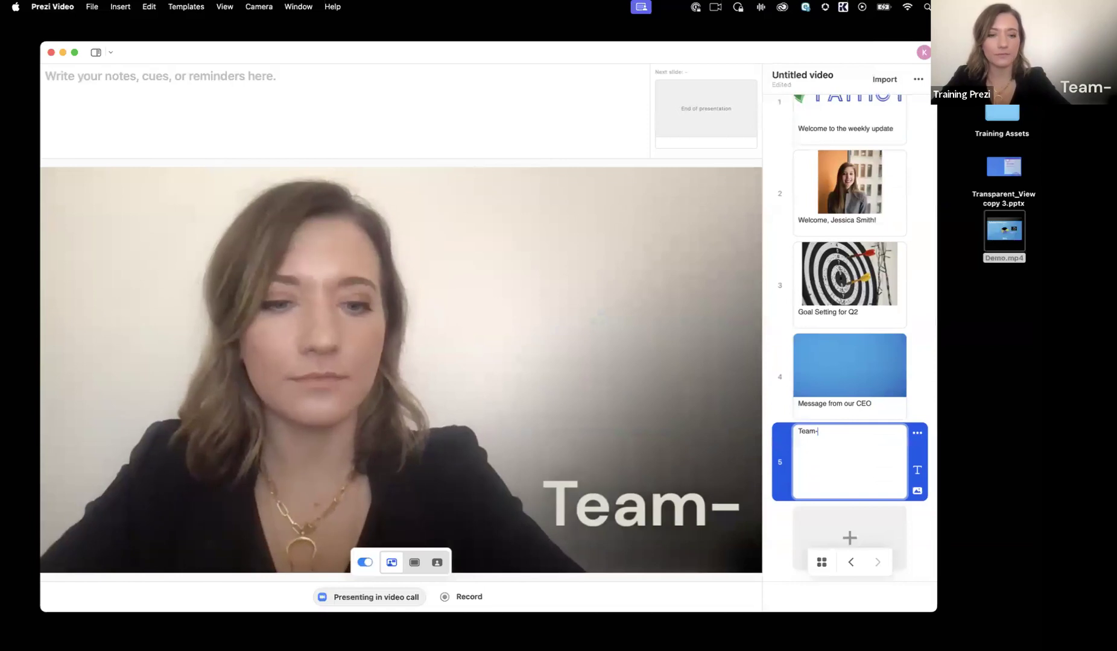
{"action": "type", "text": "Building Event"}
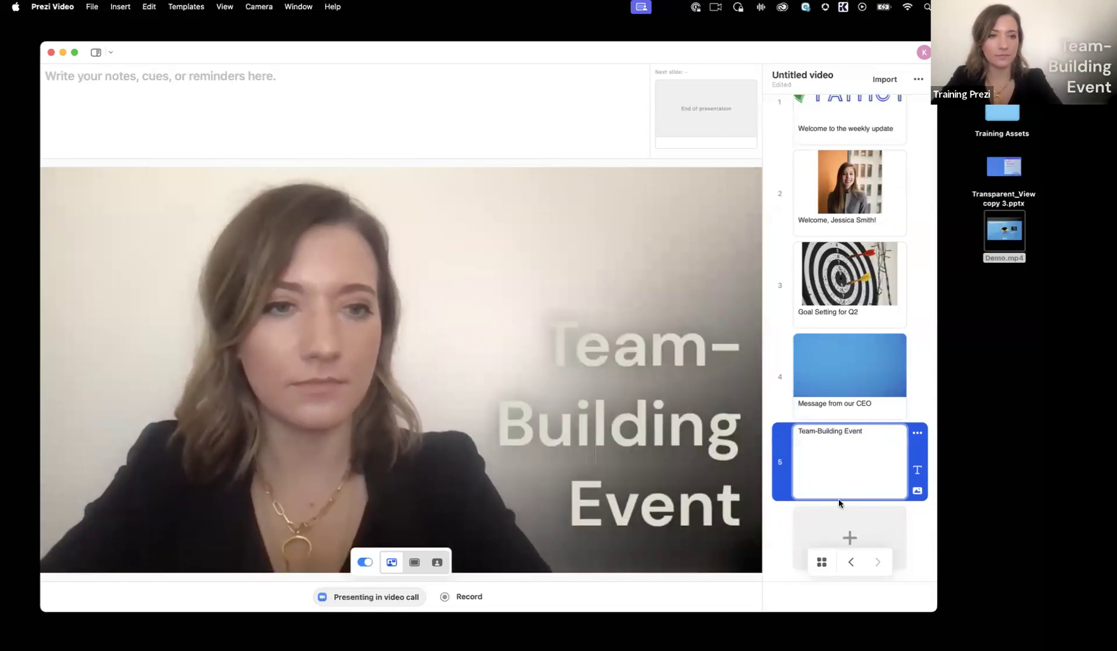
{"action": "key", "text": "Return"}
{"action": "type", "text": "RSVP b"}
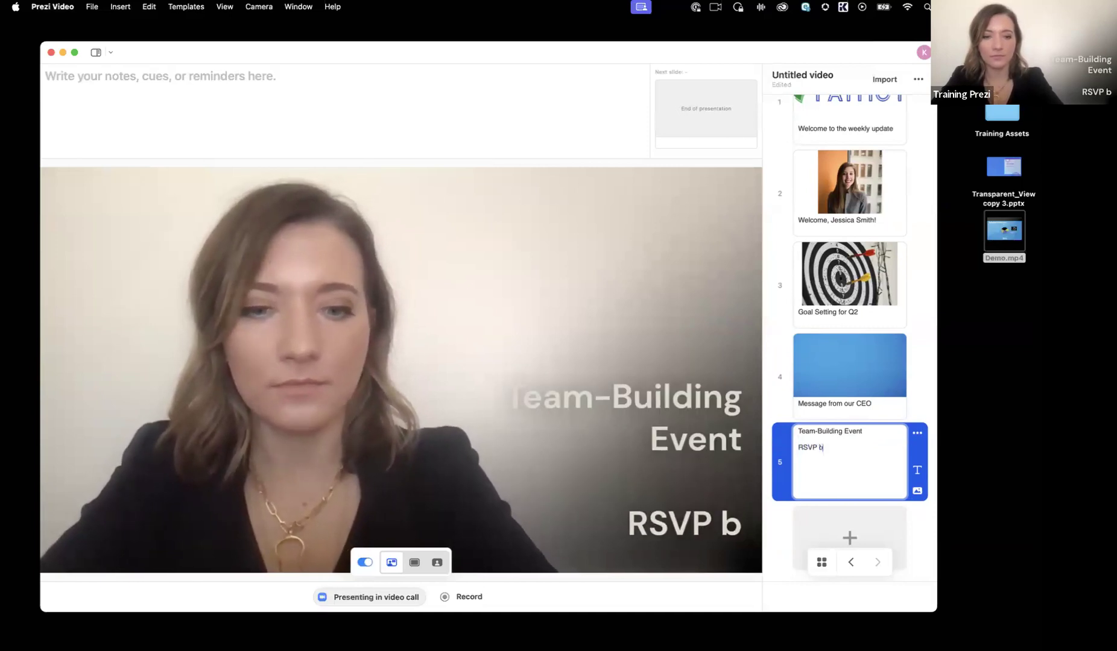
{"action": "type", "text": "y 15 F"}
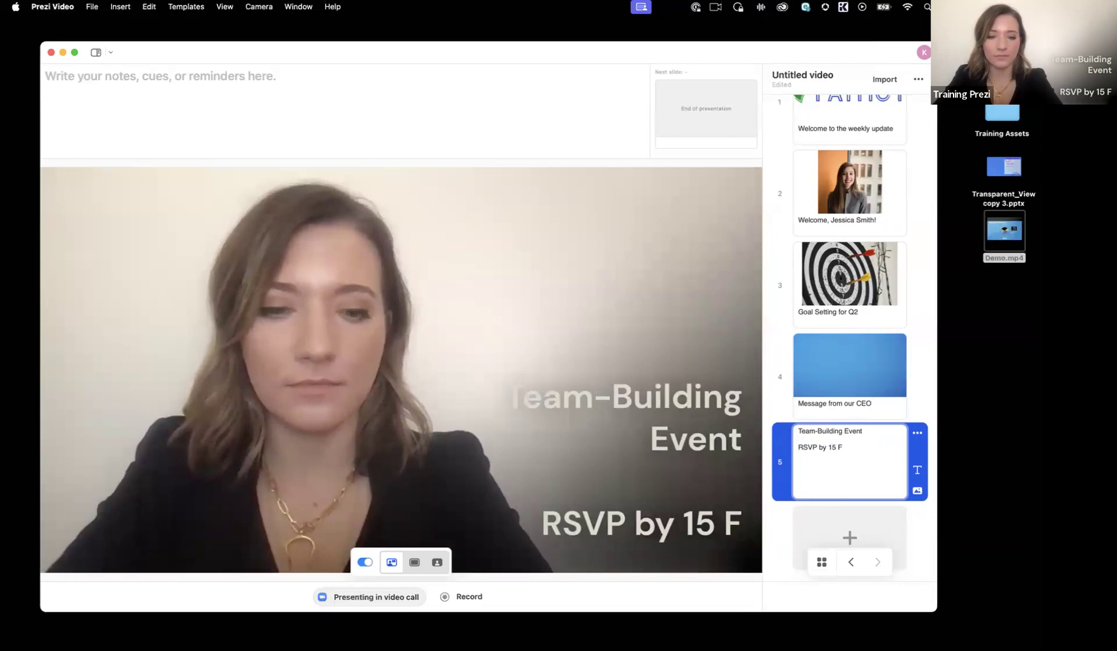
{"action": "type", "text": "eb!"}
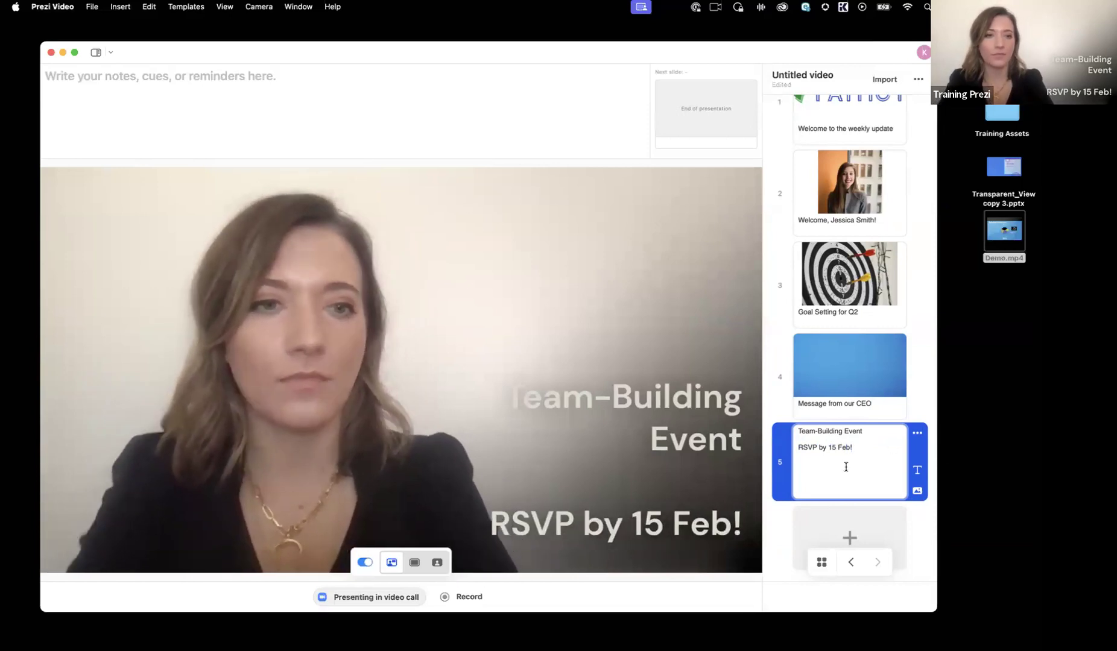
Step: Search the visuals for "team" and add the sticker of colourful-sleeved hands joining in the middle to the fifth slide
{"action": "left_click", "coordinate": [918, 491]}
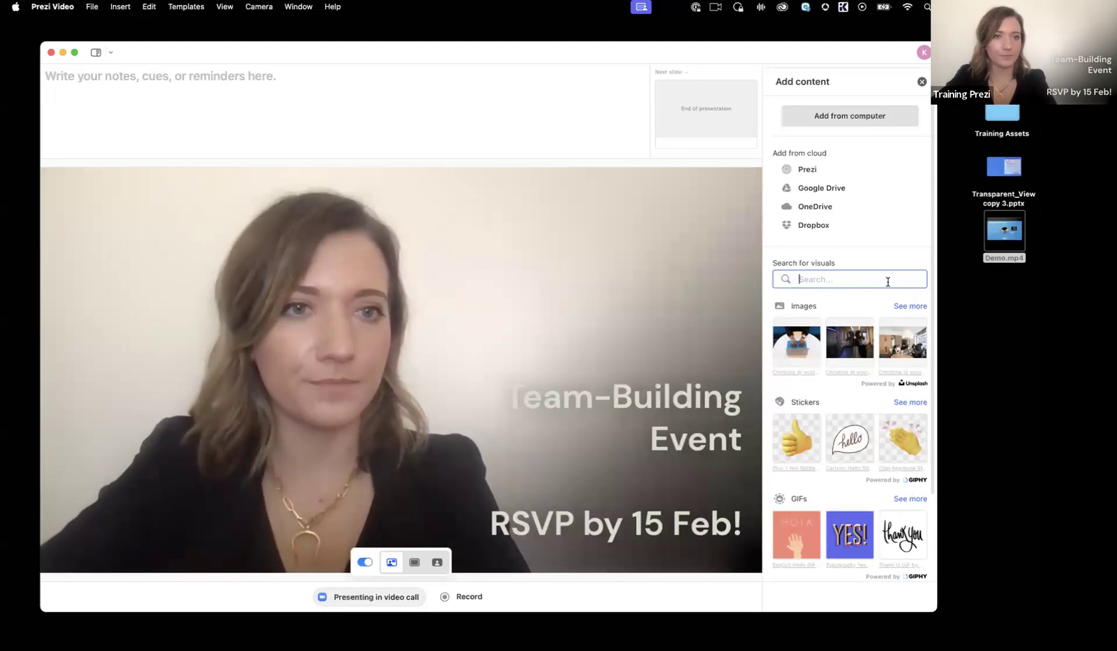
{"action": "type", "text": "team"}
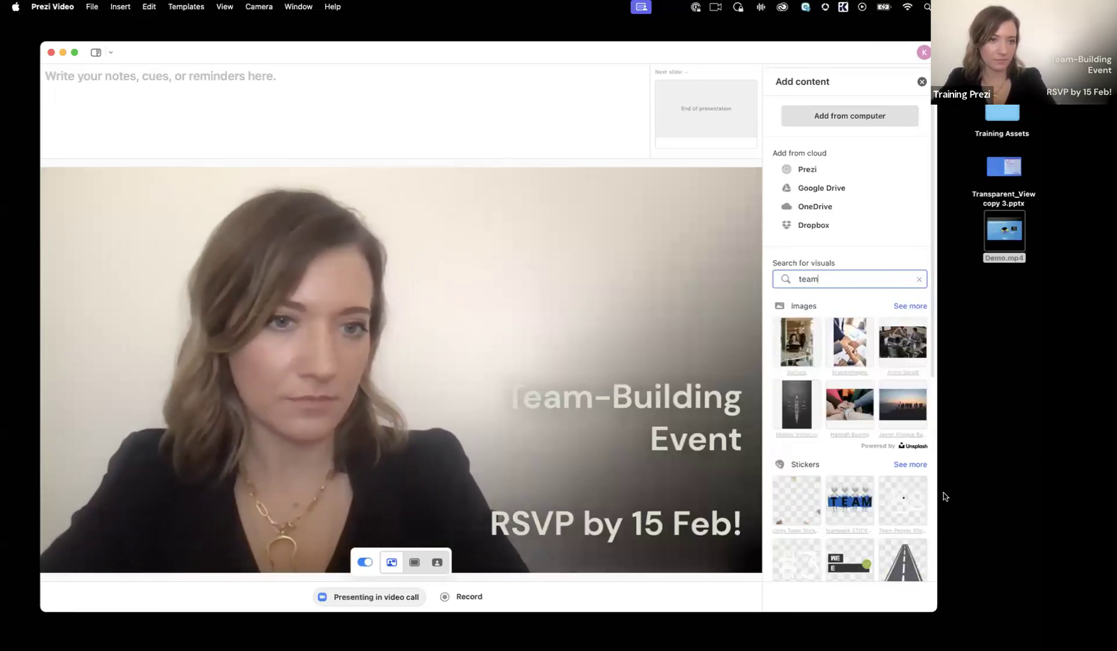
{"action": "left_click", "coordinate": [910, 464]}
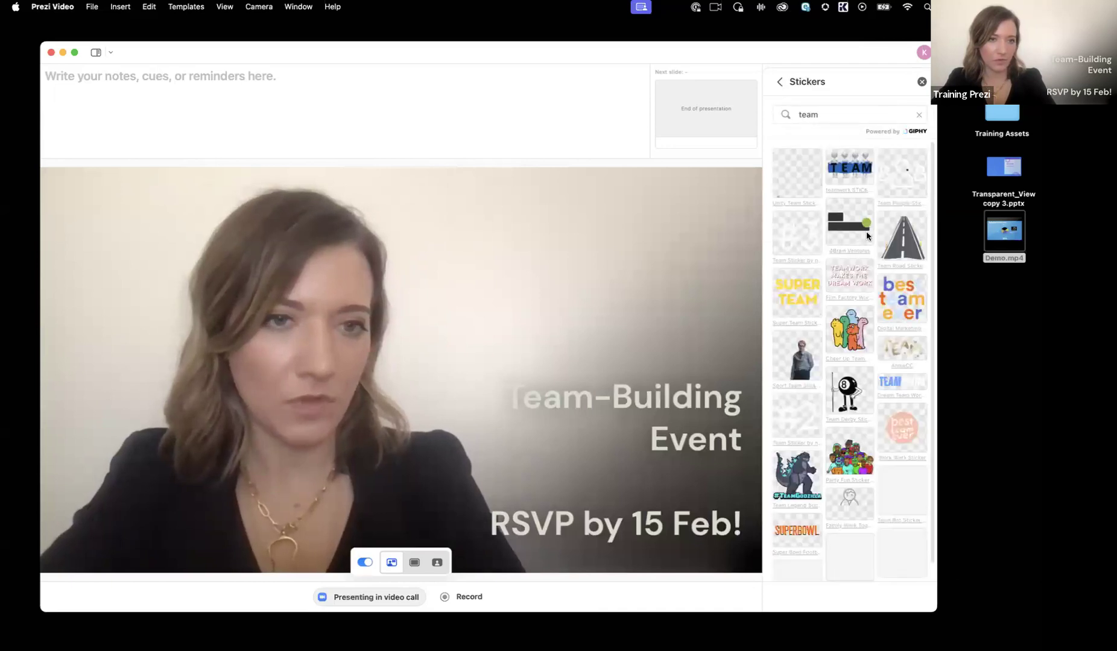
{"action": "left_click", "coordinate": [795, 177]}
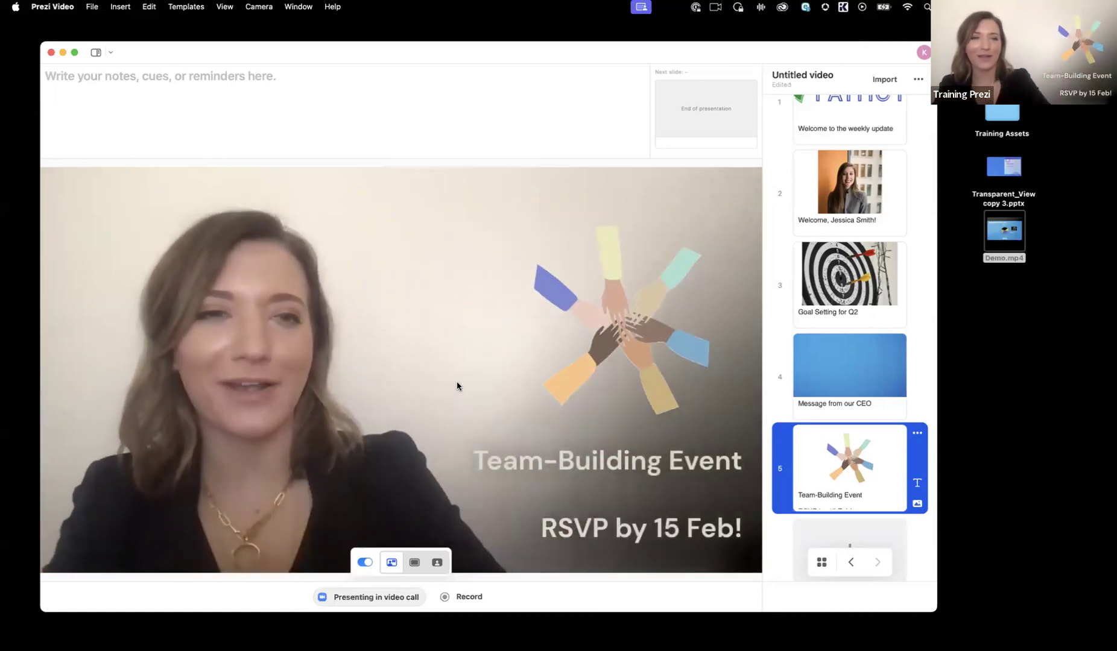
Step: Return to the first slide and start recording the presentation
{"action": "scroll", "coordinate": [892, 212], "scroll_direction": "up", "scroll_amount": 2}
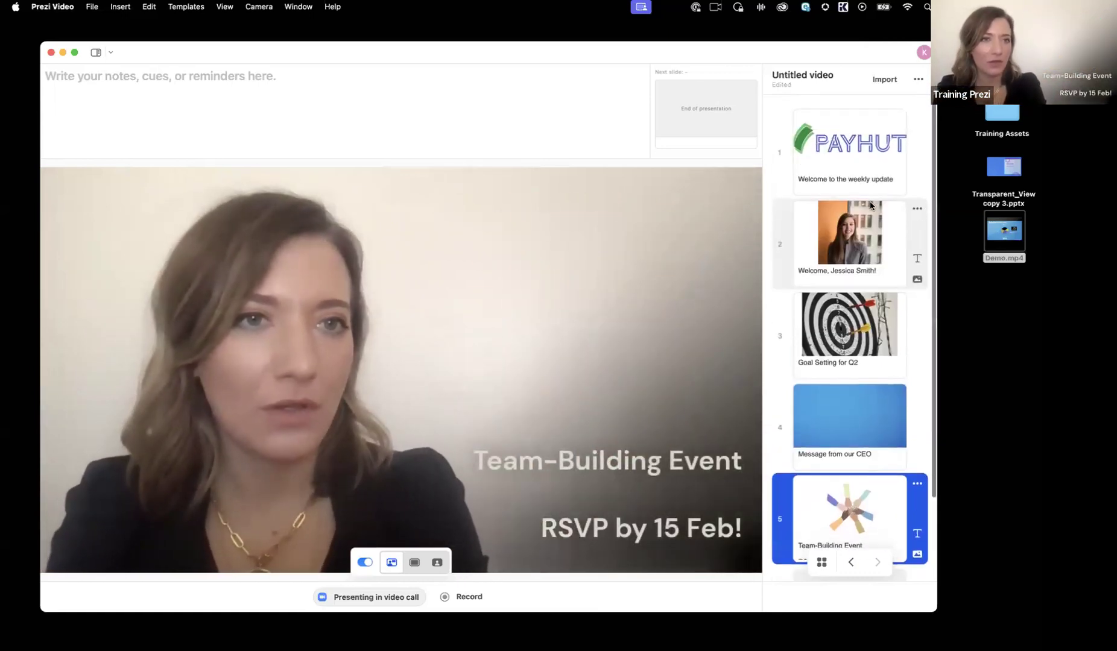
{"action": "left_click", "coordinate": [788, 125]}
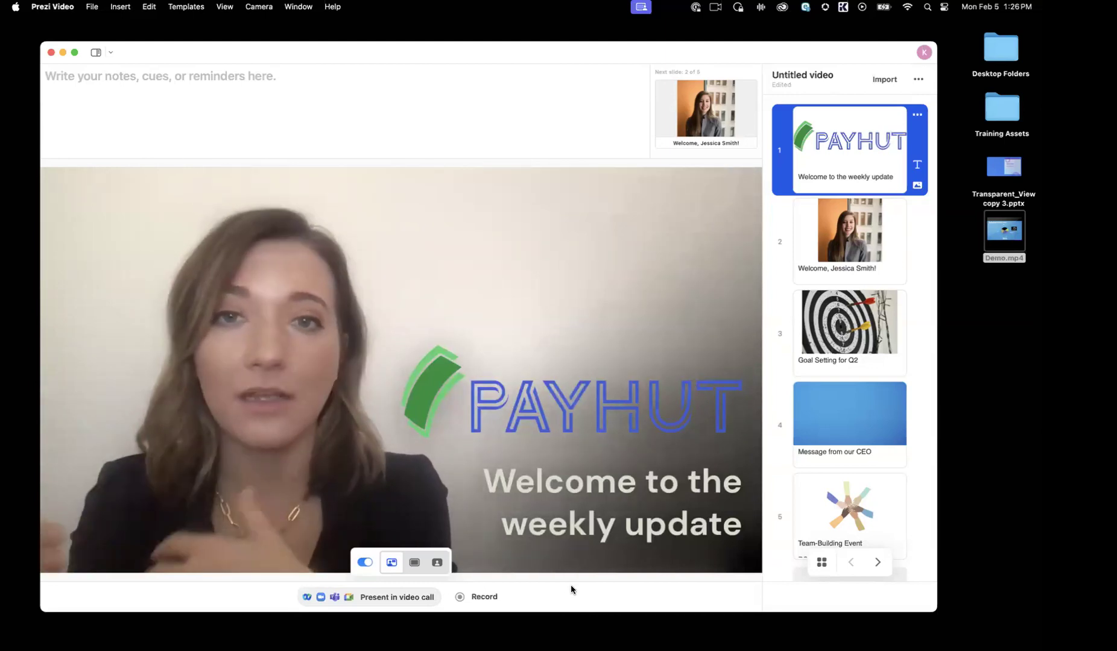
{"action": "left_click", "coordinate": [482, 597]}
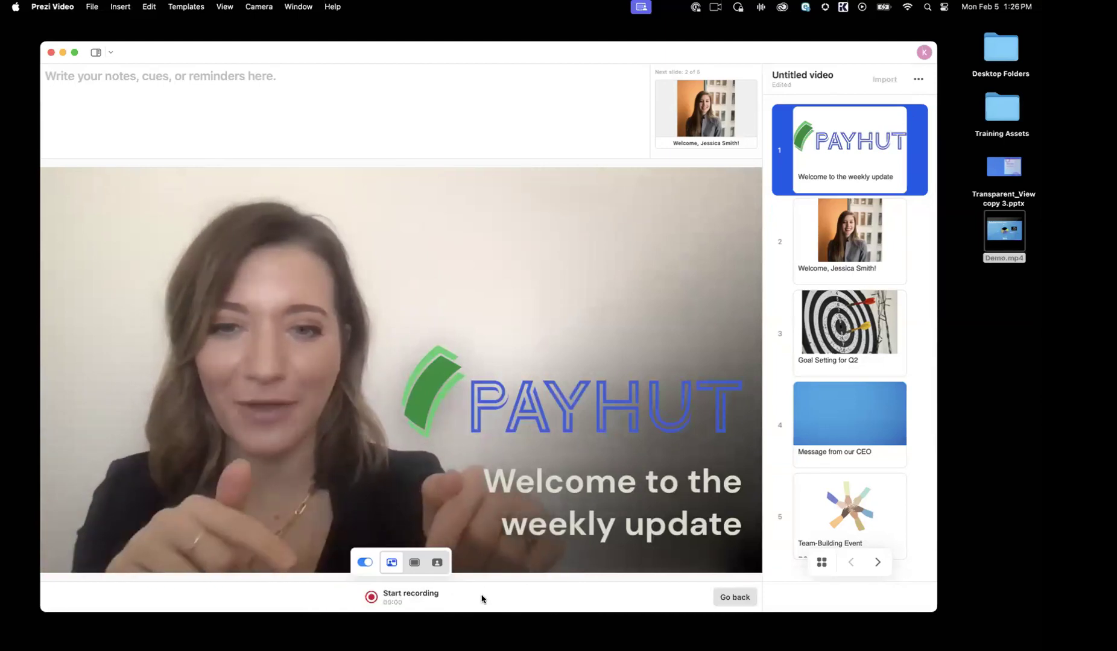
{"action": "left_click", "coordinate": [403, 597]}
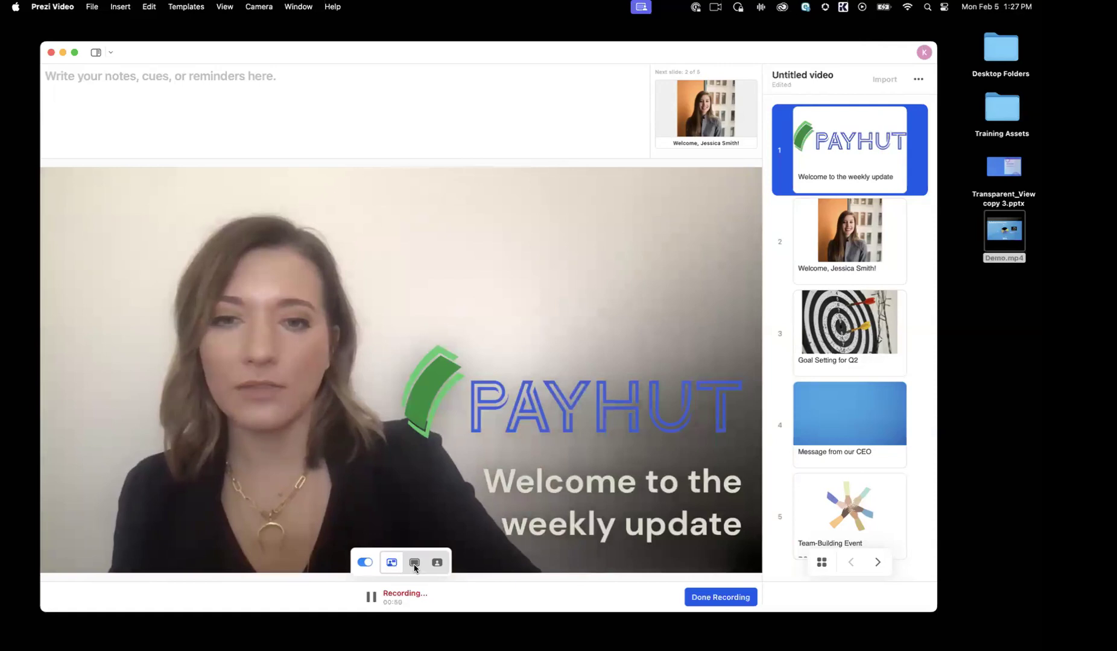
Step: Show the first slide's content full frame, switch back to floating mode and advance to the fourth slide while recording
{"action": "left_click", "coordinate": [414, 564]}
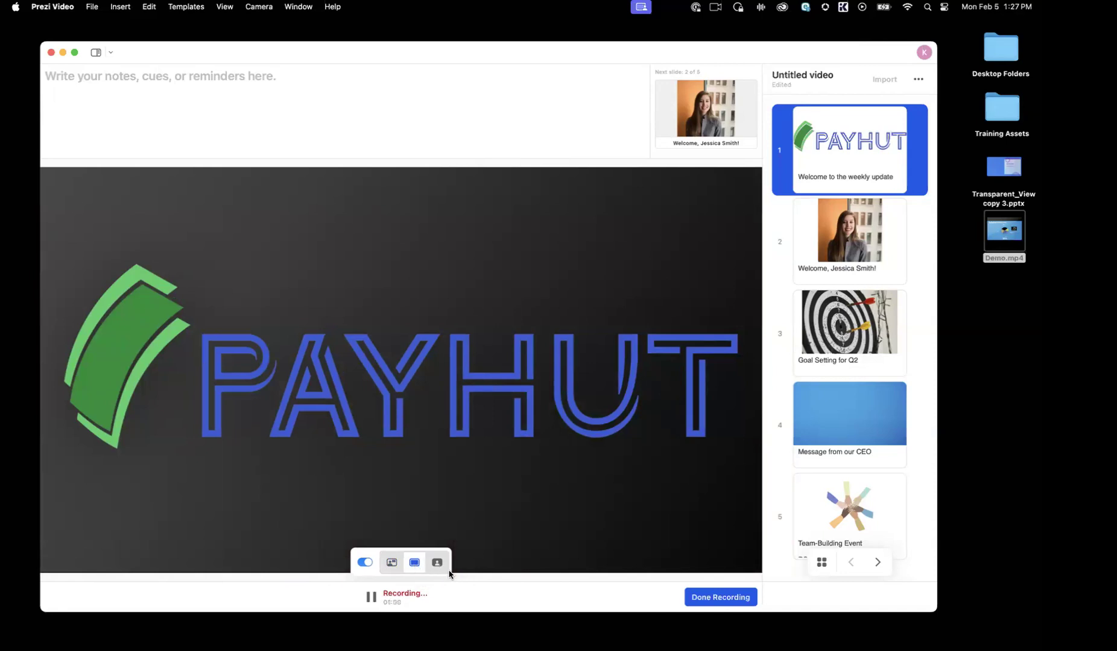
{"action": "left_click", "coordinate": [391, 563]}
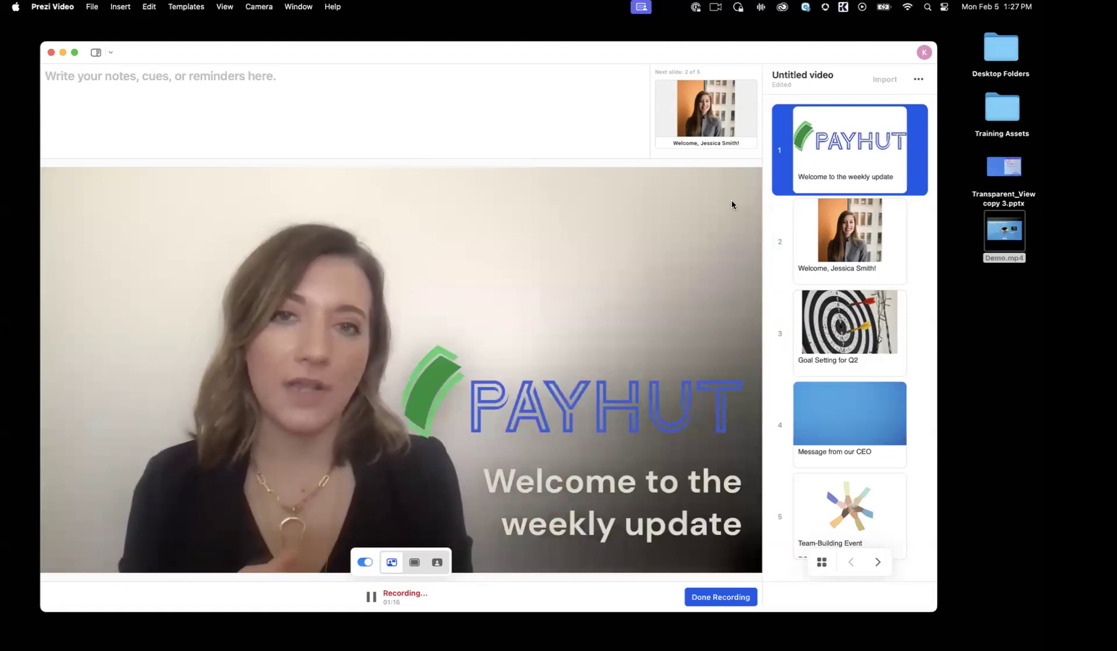
{"action": "left_click", "coordinate": [878, 562]}
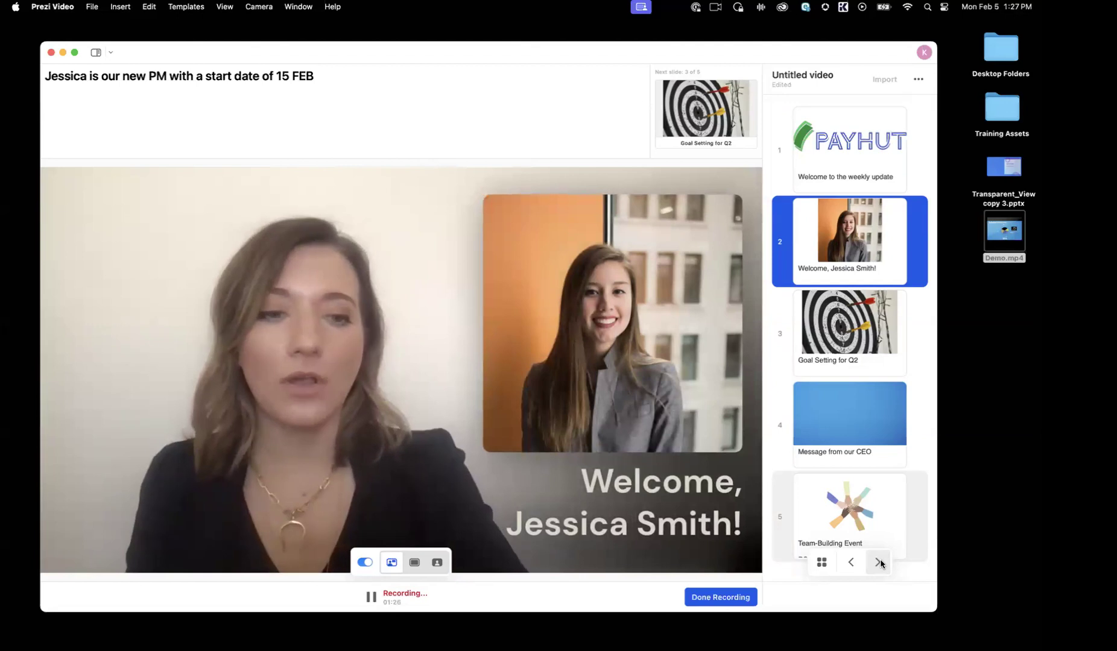
{"action": "left_click", "coordinate": [879, 564]}
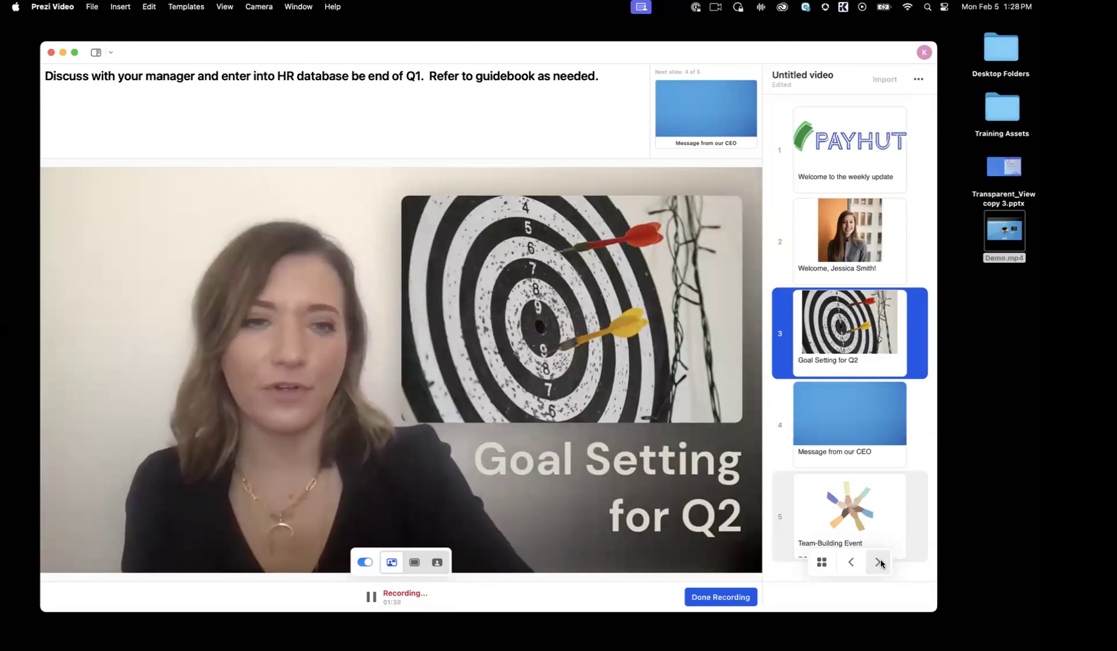
{"action": "left_click", "coordinate": [878, 562]}
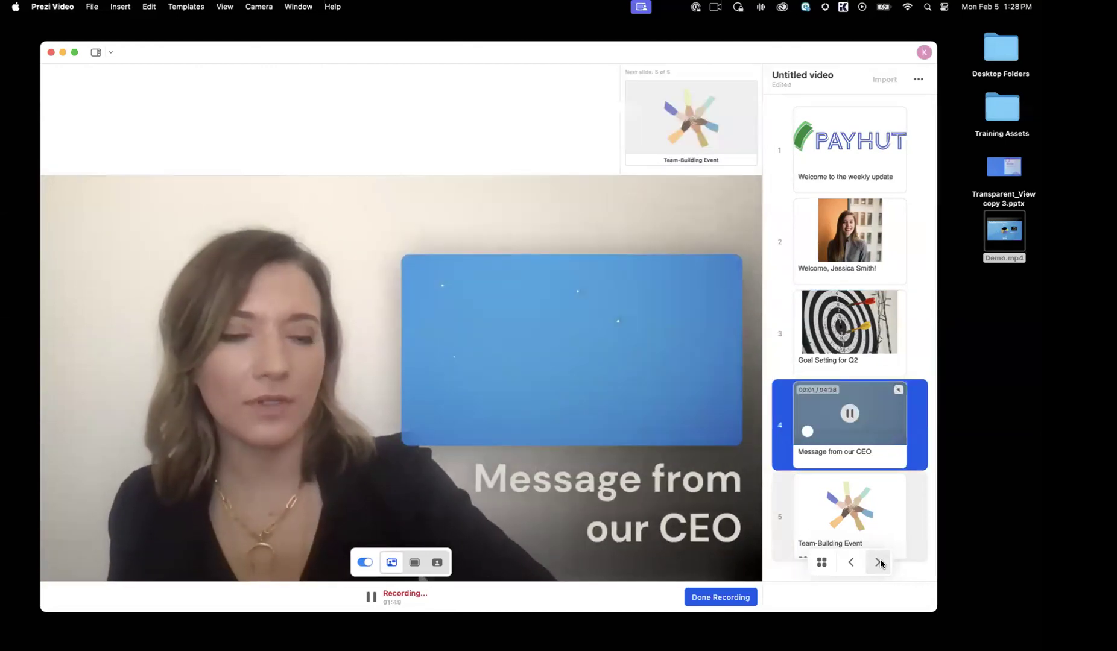
Step: Share the "Dashboard | Prezi" browser window in the recording and show it full frame without the presenter
{"action": "mouse_move", "coordinate": [547, 340]}
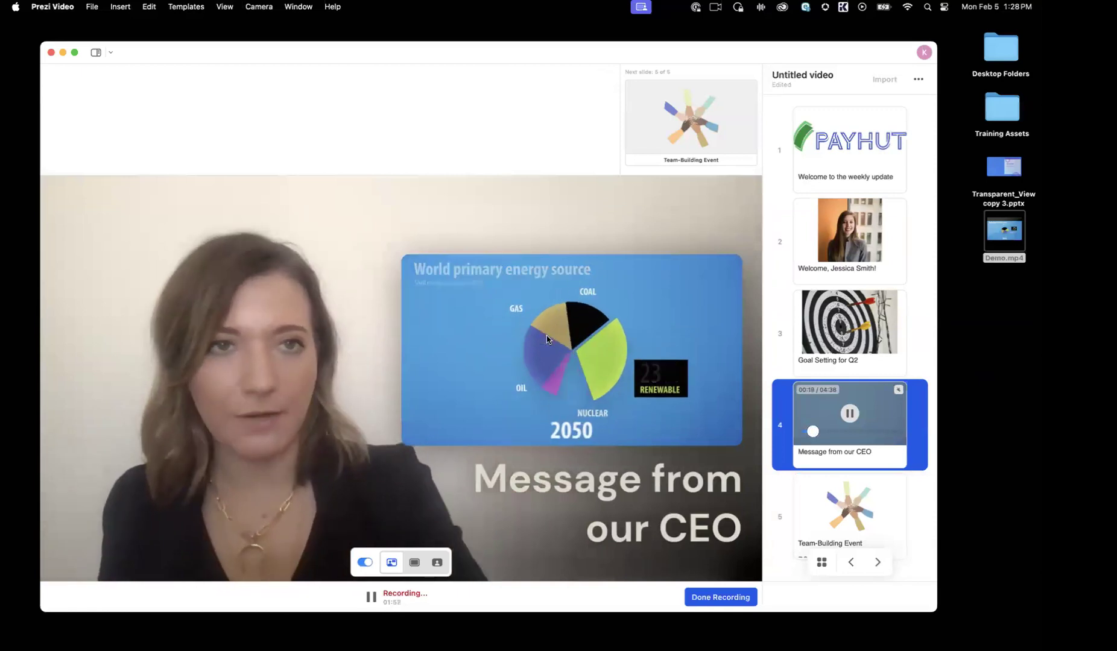
{"action": "left_click", "coordinate": [919, 80]}
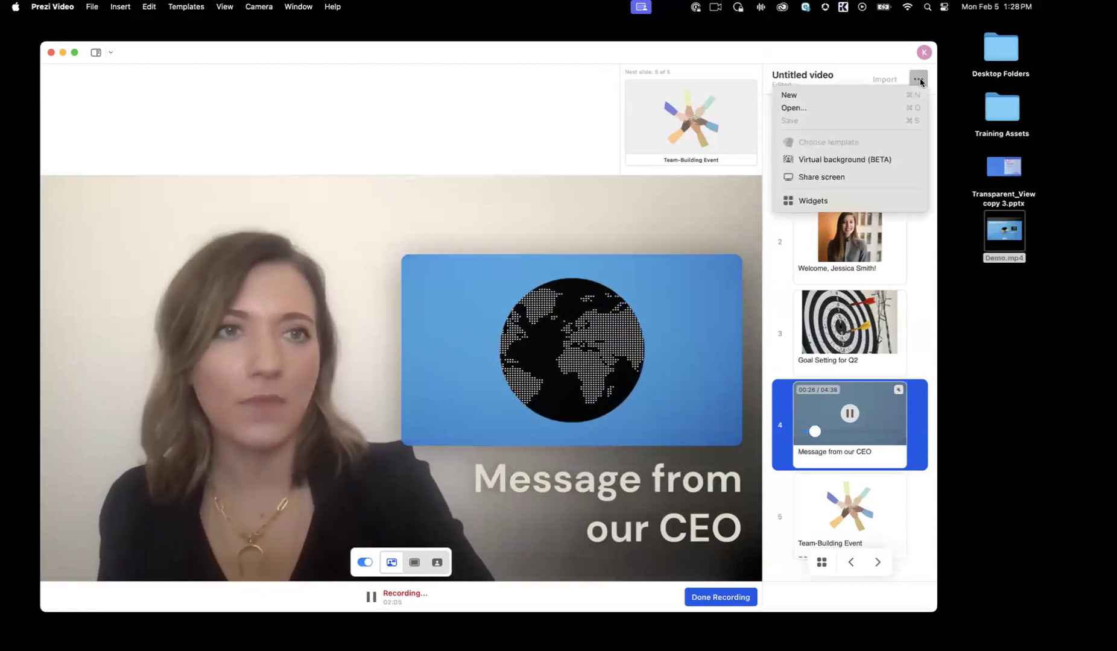
{"action": "left_click", "coordinate": [846, 178]}
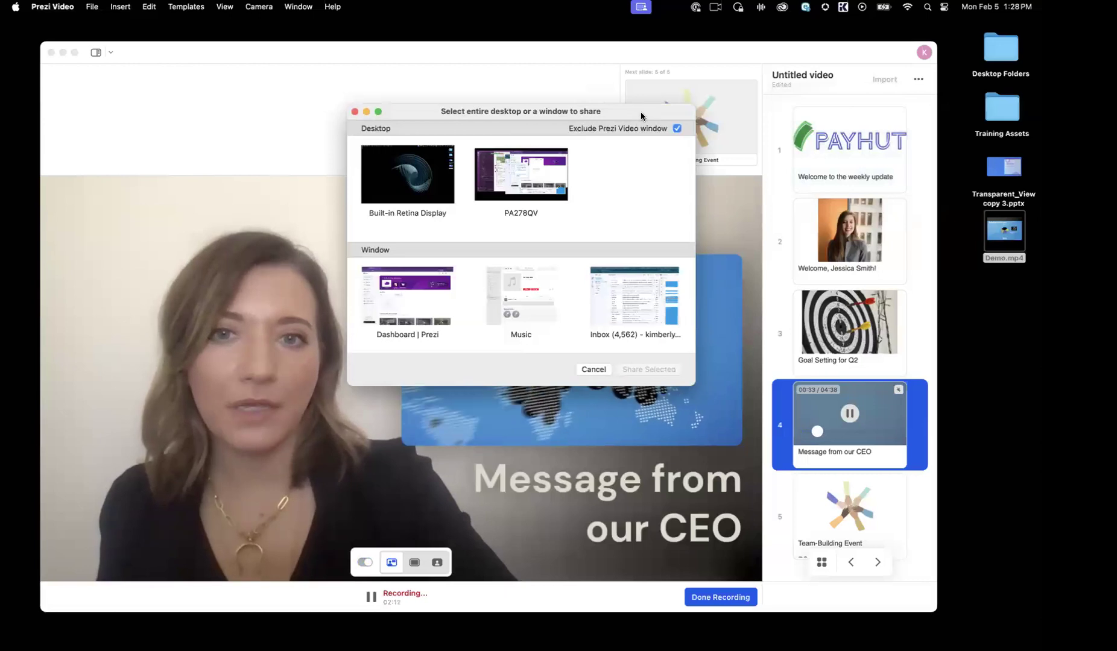
{"action": "left_click_drag", "start_coordinate": [641, 111], "coordinate": [649, 129]}
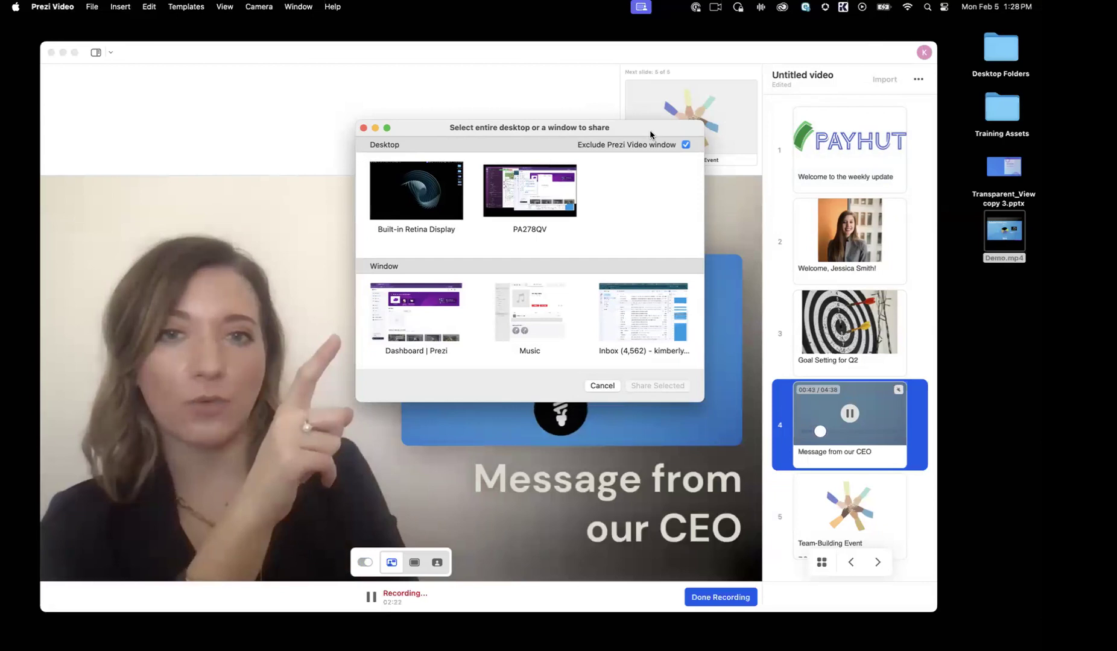
{"action": "left_click", "coordinate": [434, 344]}
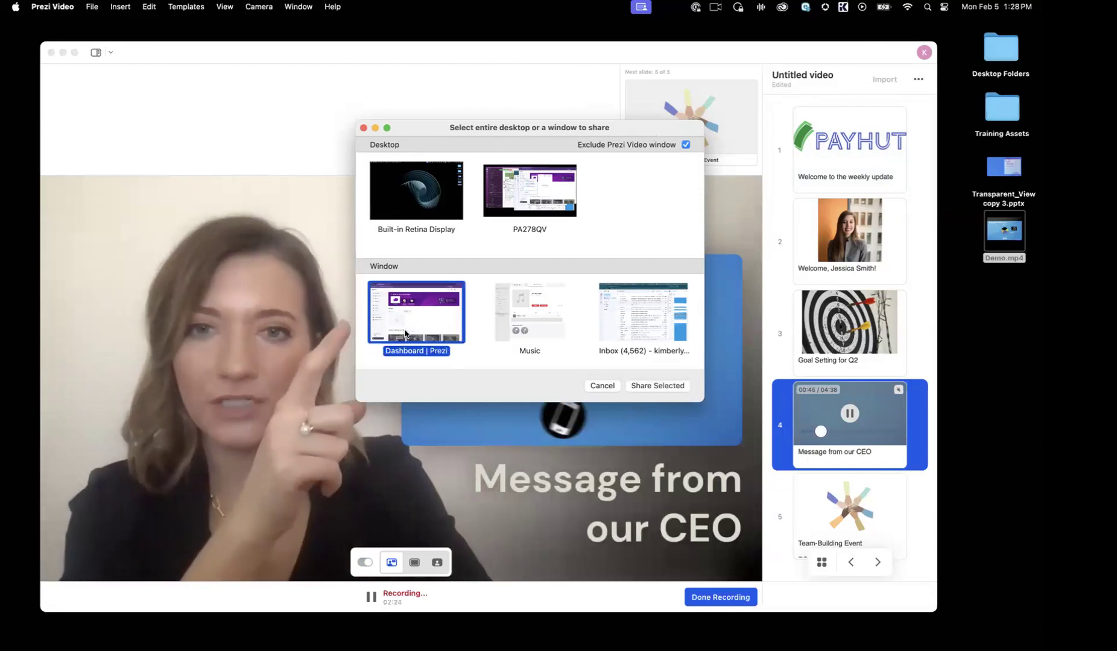
{"action": "left_click", "coordinate": [669, 386]}
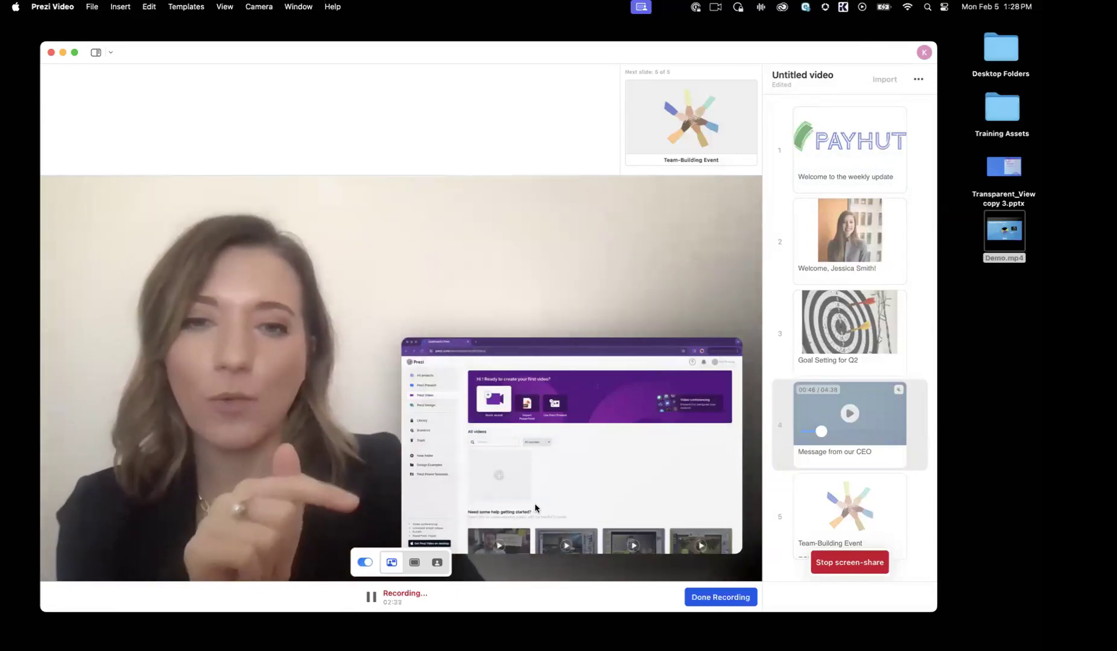
{"action": "left_click", "coordinate": [415, 562]}
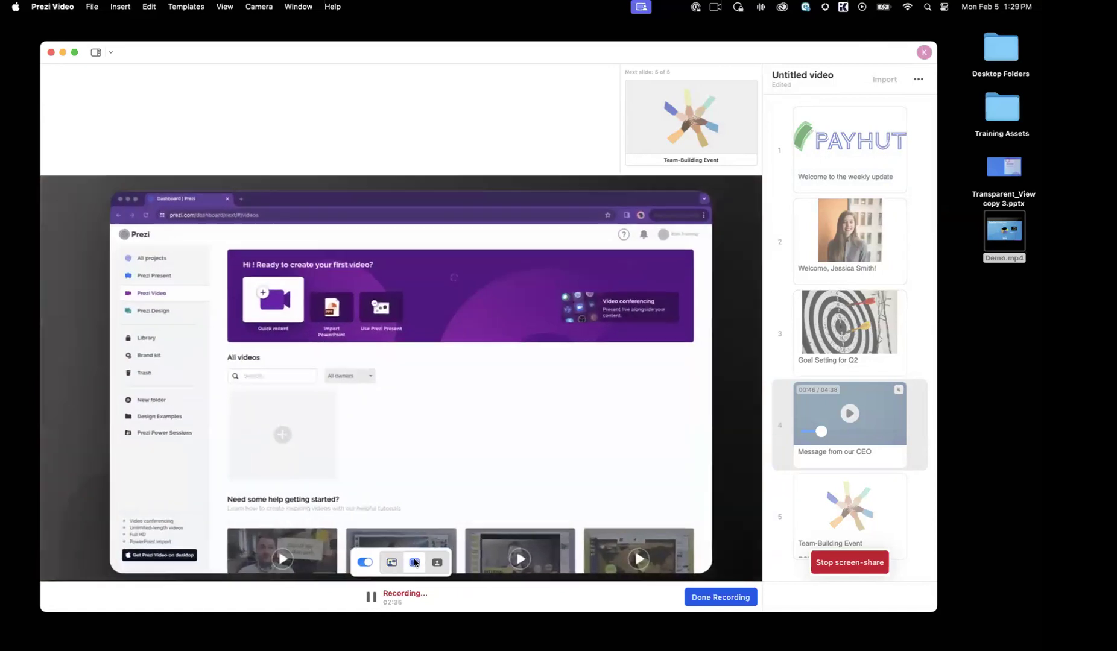
{"action": "scroll", "coordinate": [491, 431], "scroll_direction": "down", "scroll_amount": 3}
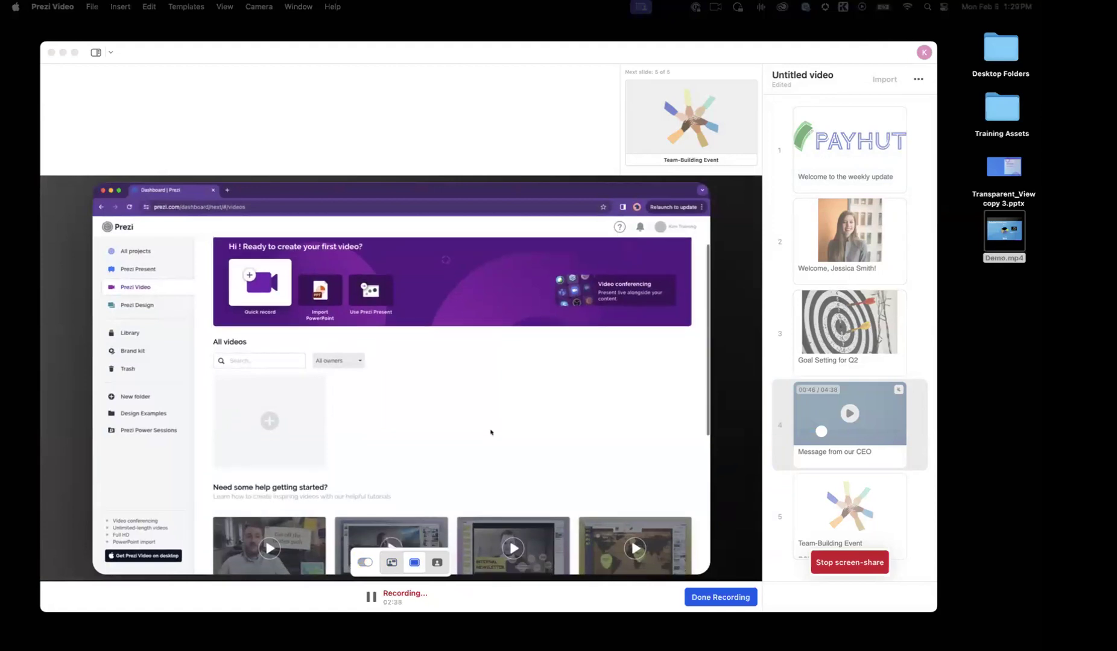
Step: Go to the Prezi Present section and then to All projects in the shared dashboard while recording
{"action": "scroll", "coordinate": [252, 376], "scroll_direction": "up", "scroll_amount": 3}
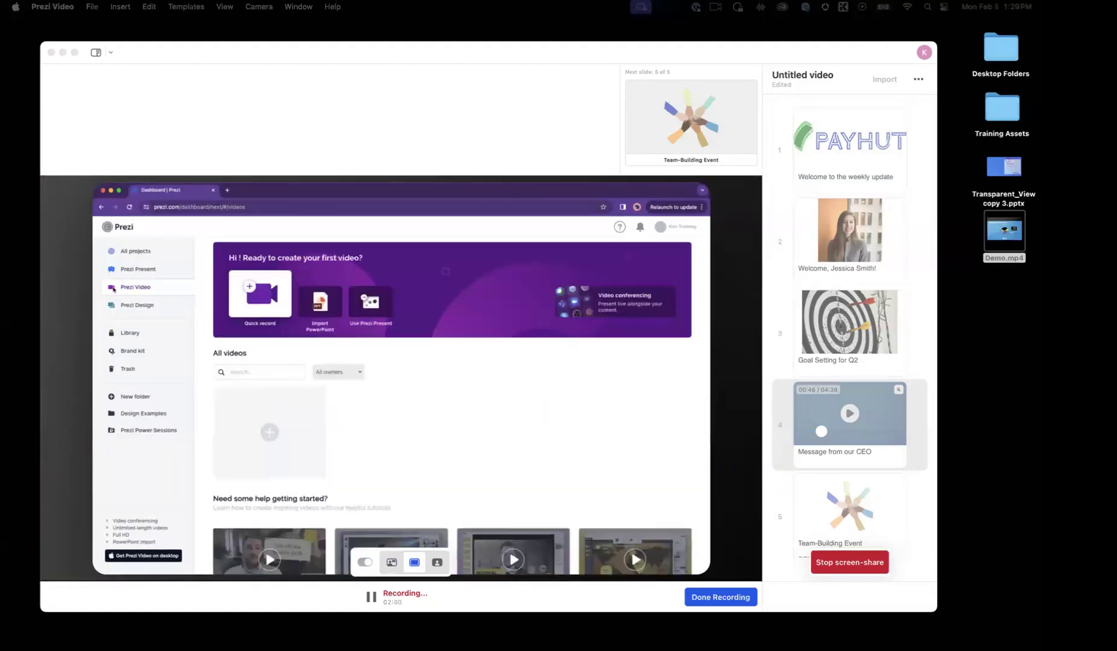
{"action": "left_click", "coordinate": [132, 270]}
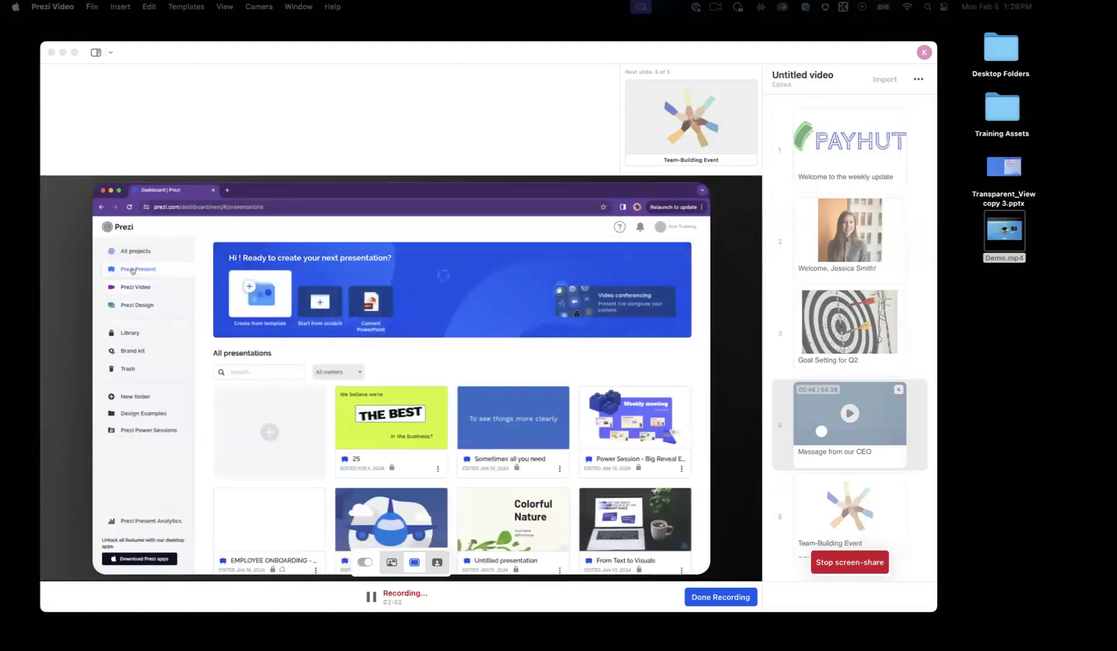
{"action": "left_click", "coordinate": [130, 252]}
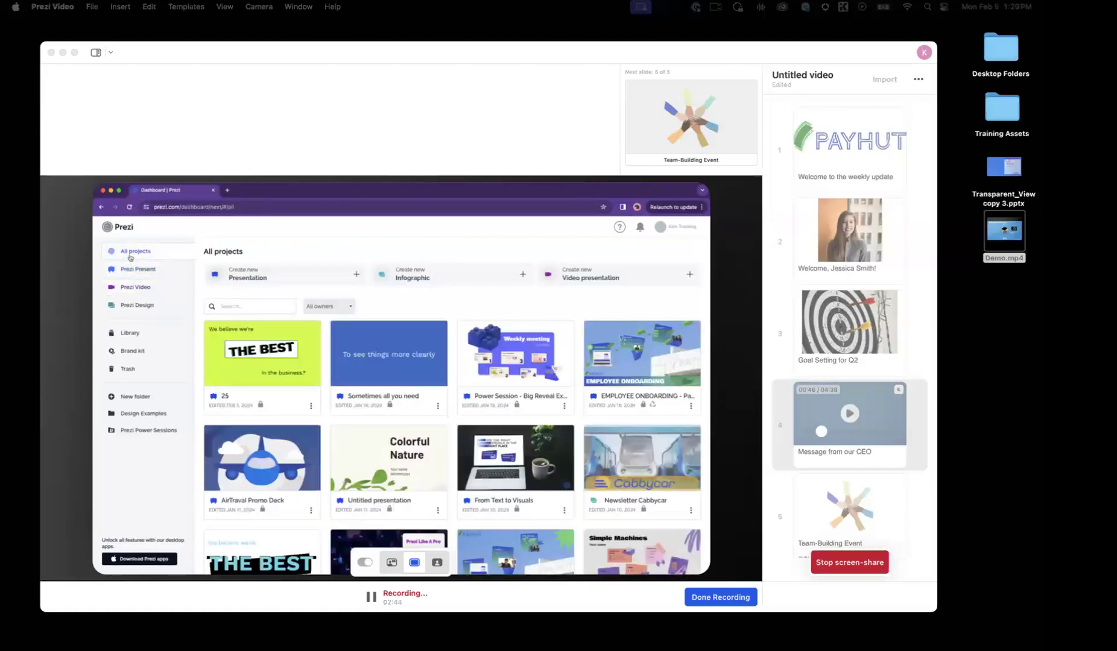
Step: Alternate the shared window between floating and full mode, end in floating mode, then hide the content and show it again
{"action": "left_click", "coordinate": [392, 563]}
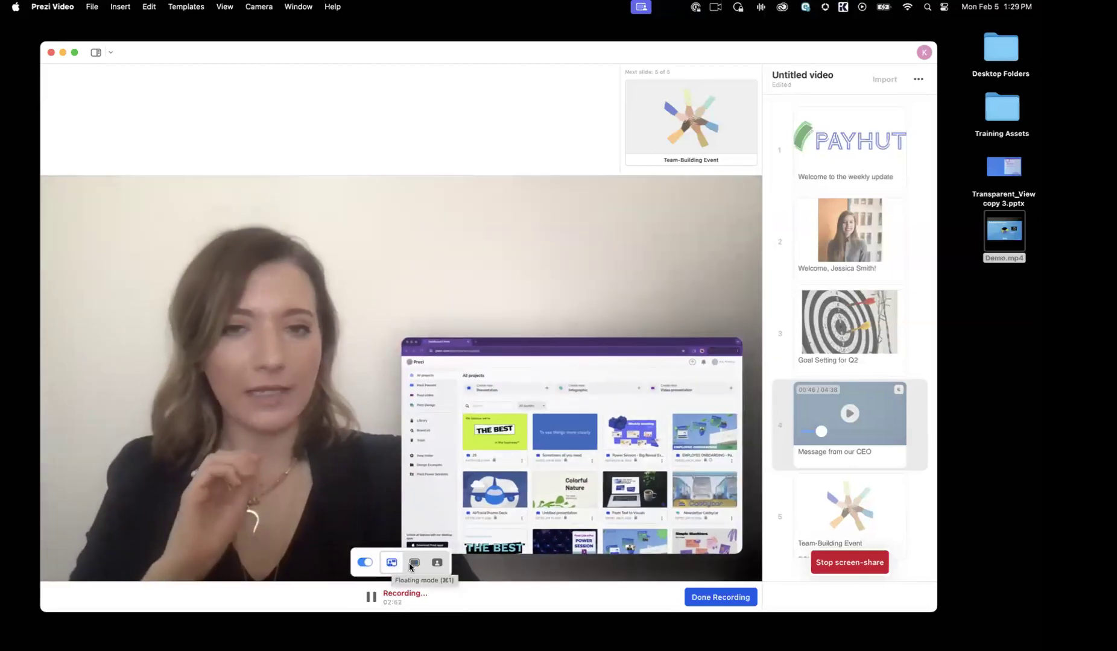
{"action": "left_click", "coordinate": [415, 563]}
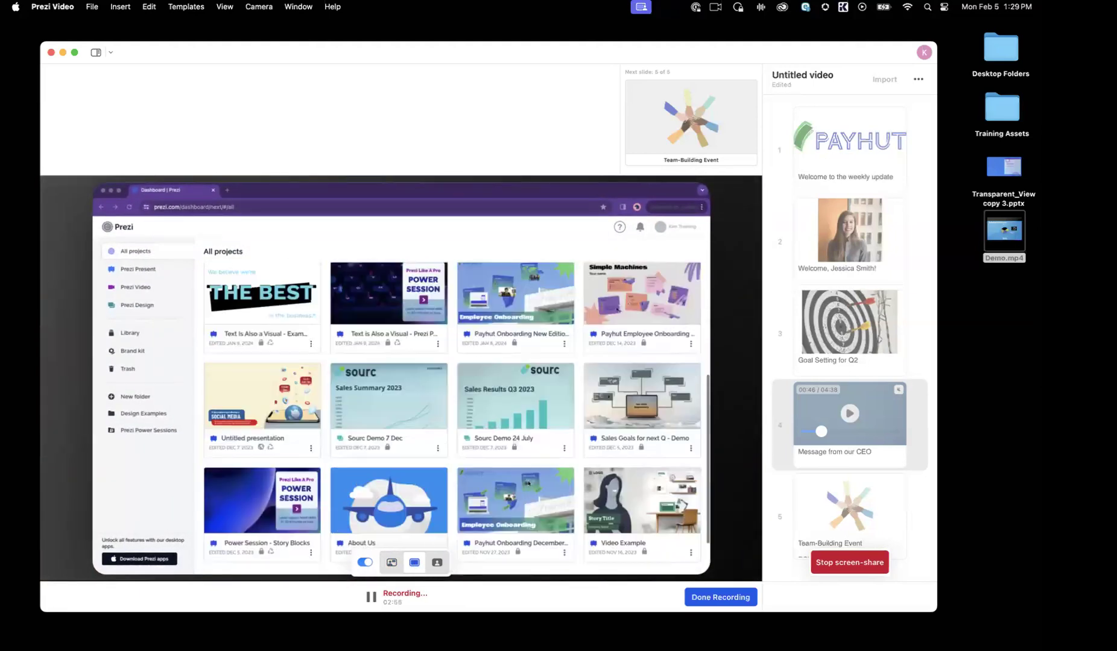
{"action": "left_click", "coordinate": [392, 563]}
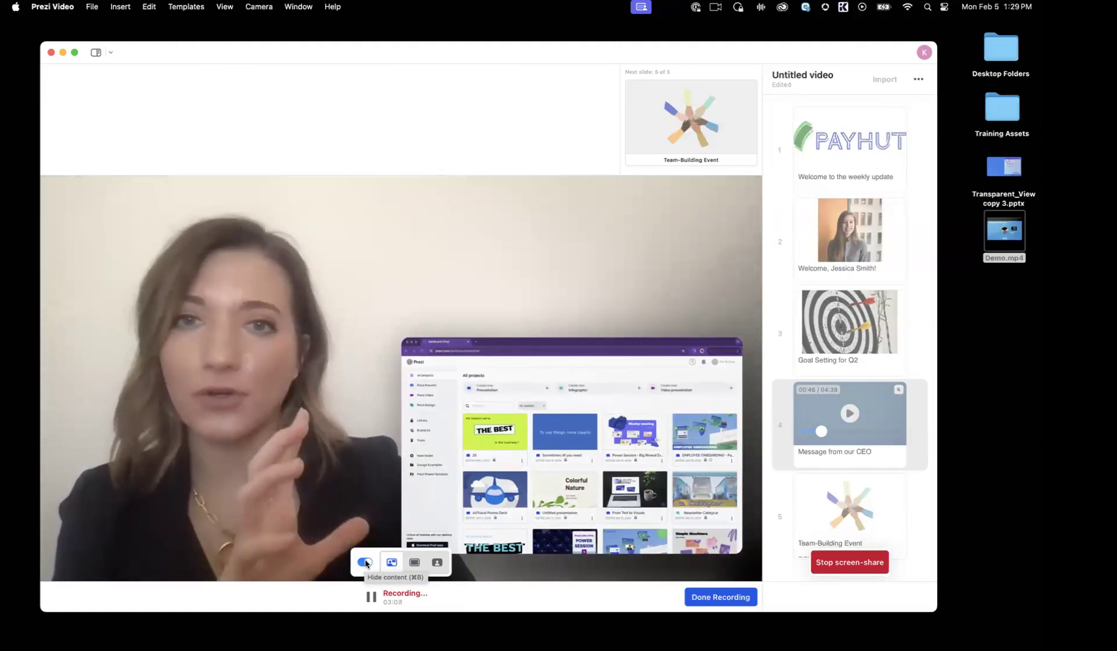
{"action": "left_click", "coordinate": [365, 563]}
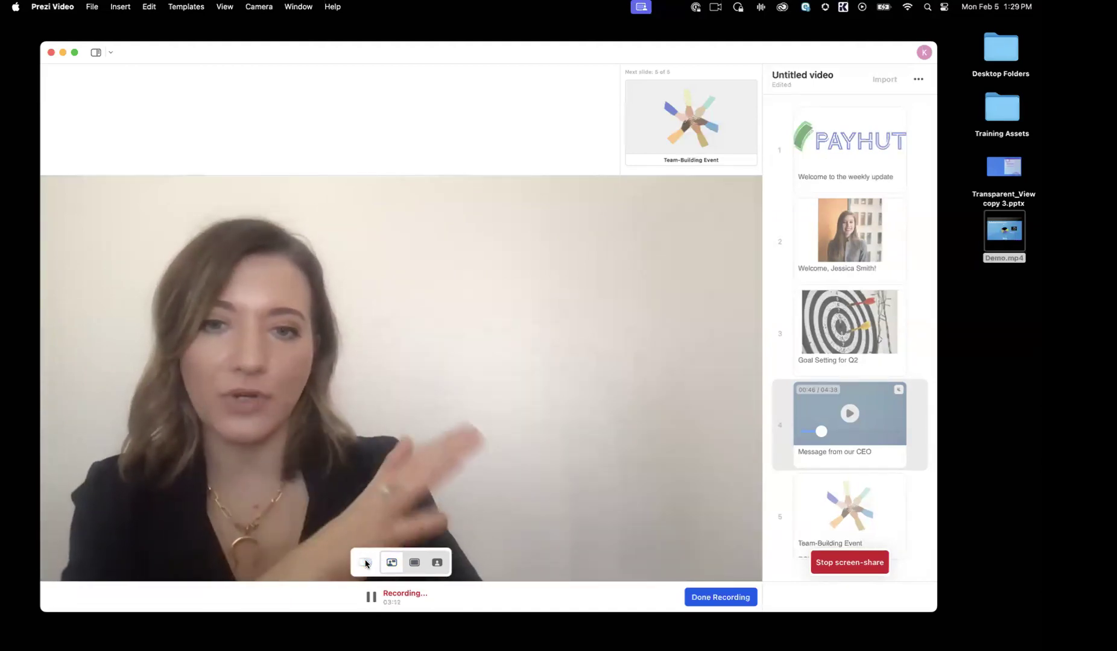
{"action": "left_click", "coordinate": [365, 563]}
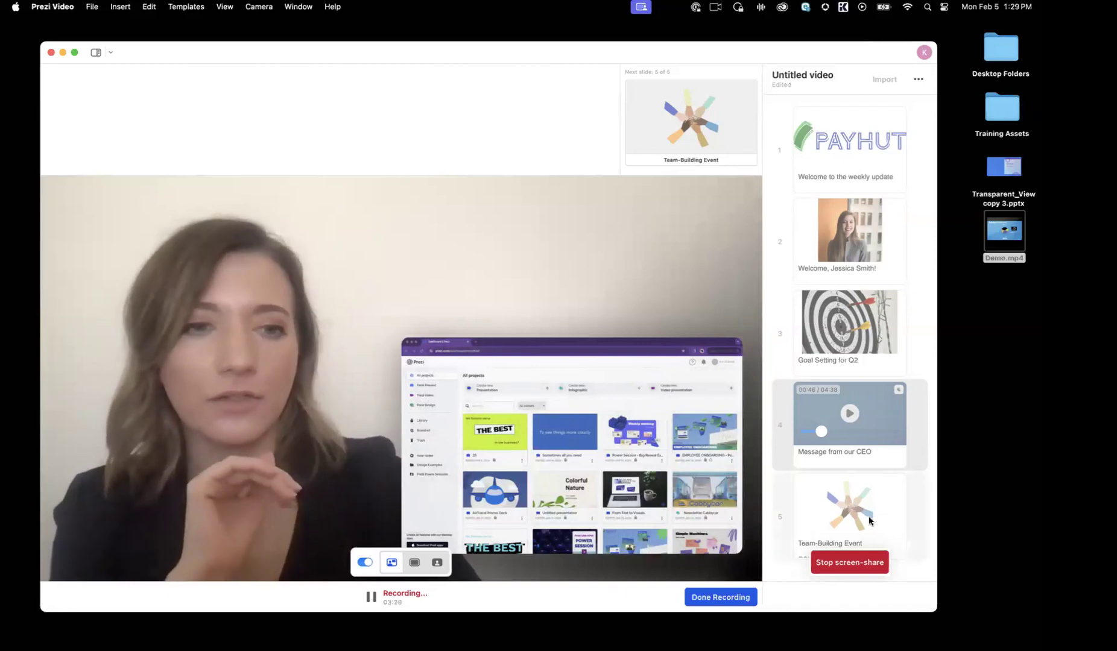
Step: End the screen share and go to the fifth slide, "Team-Building Event", in the recording
{"action": "left_click", "coordinate": [870, 562]}
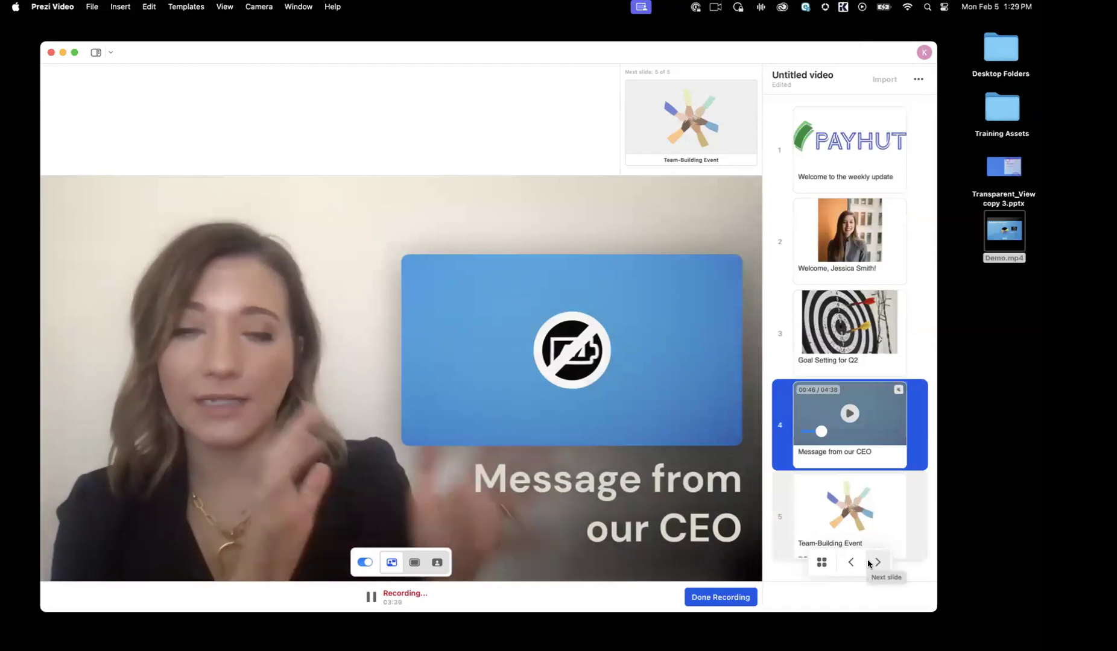
{"action": "left_click", "coordinate": [805, 530]}
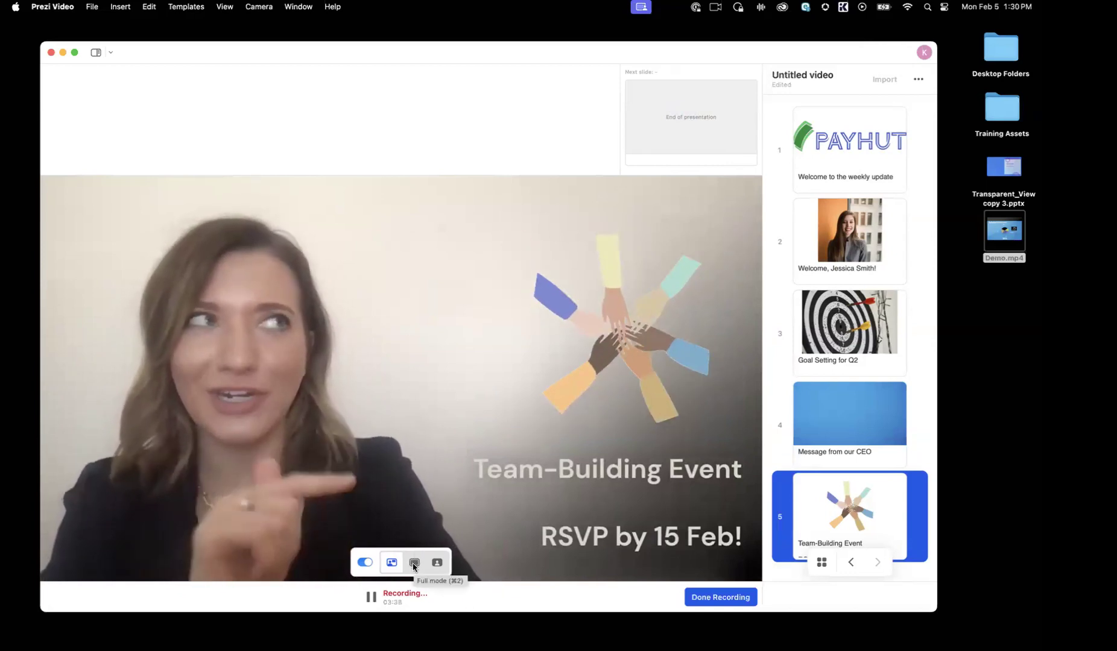
Step: Hide and reshow the fifth slide's content, display it full frame and then over the presenter, and return to floating mode
{"action": "left_click", "coordinate": [363, 563]}
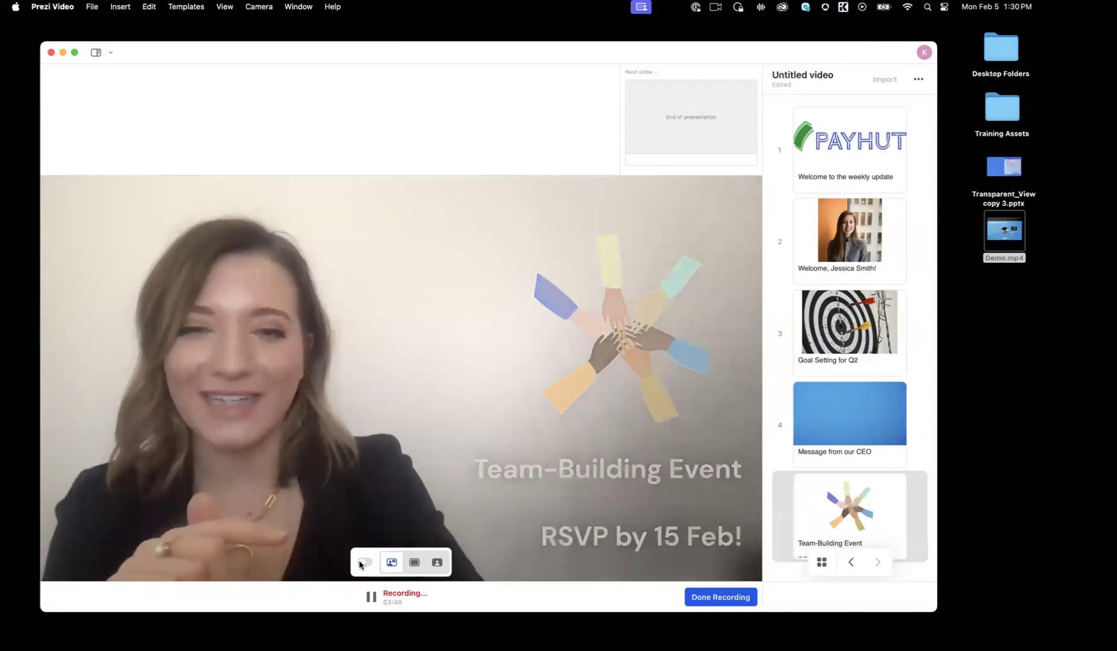
{"action": "left_click", "coordinate": [364, 563]}
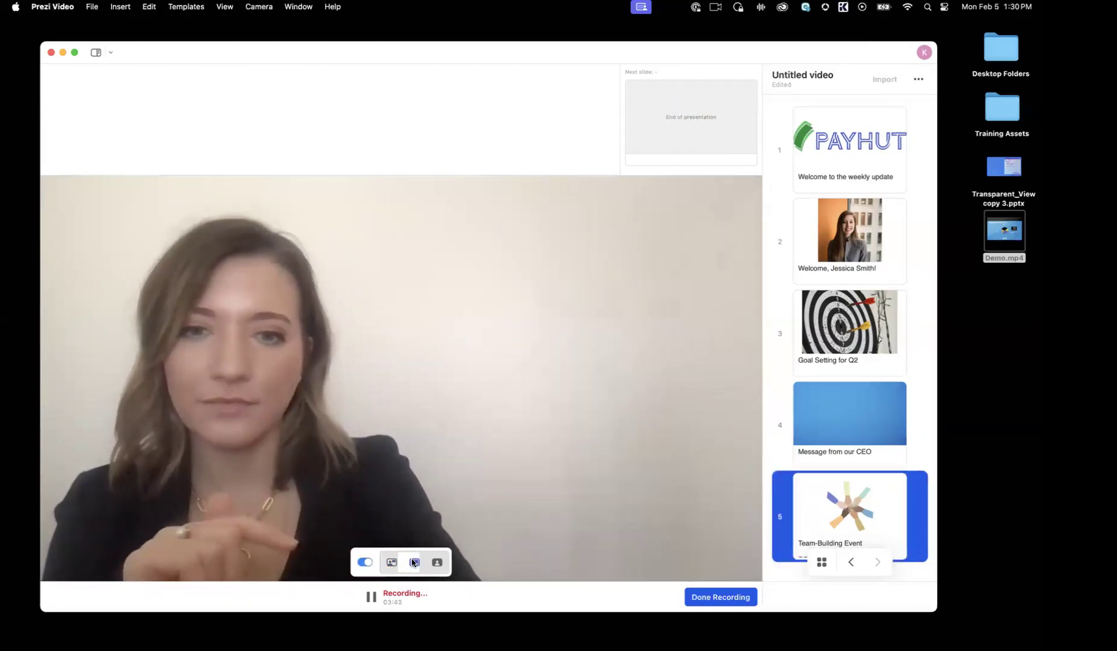
{"action": "left_click", "coordinate": [414, 562]}
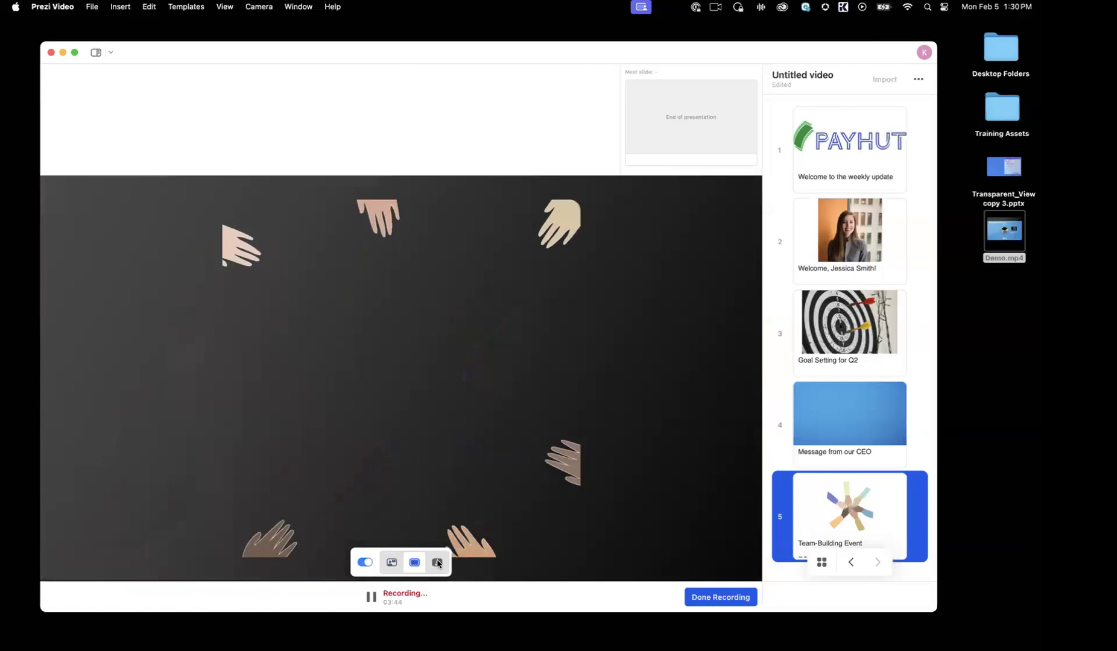
{"action": "left_click", "coordinate": [437, 563]}
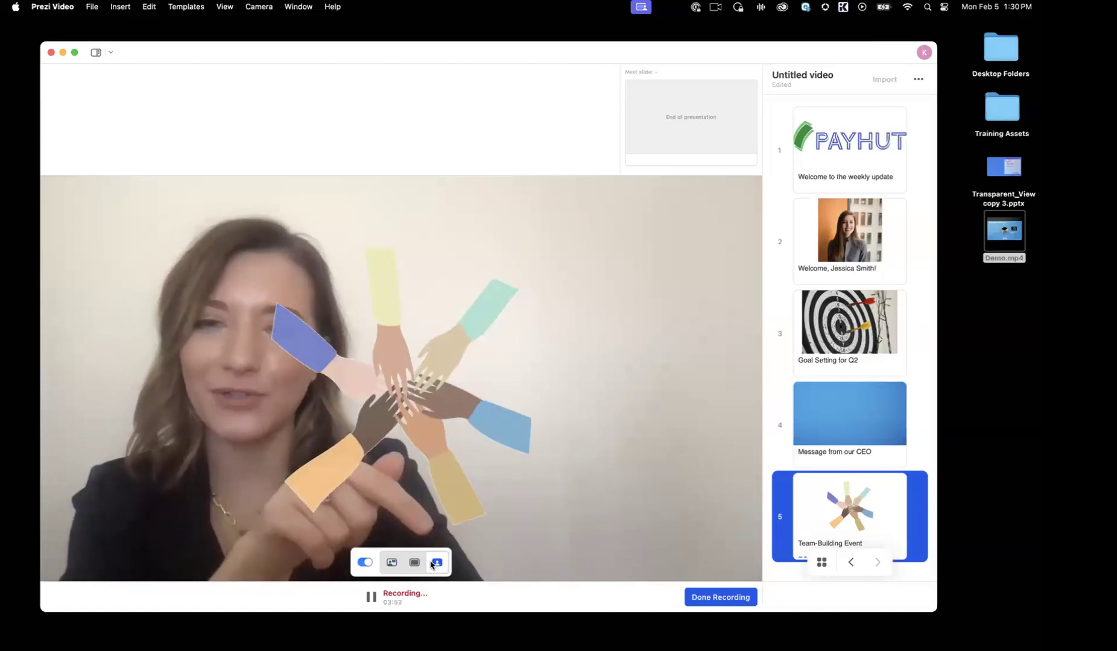
{"action": "left_click", "coordinate": [392, 561]}
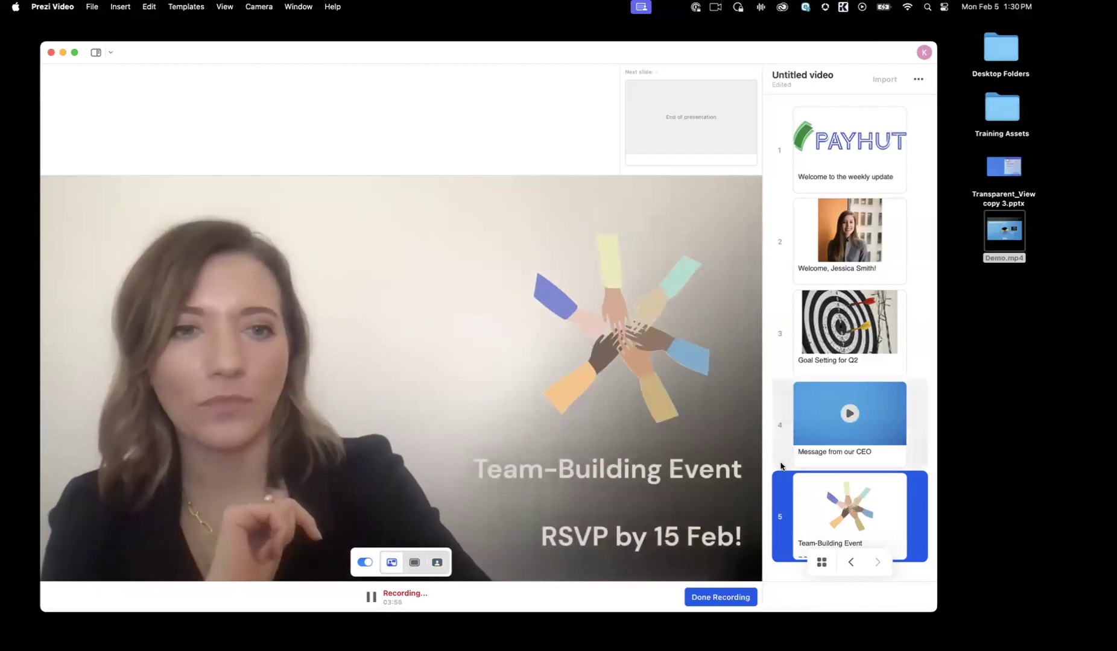
Step: Finish the recording and move its preview window aside
{"action": "scroll", "coordinate": [778, 499], "scroll_direction": "down", "scroll_amount": 2}
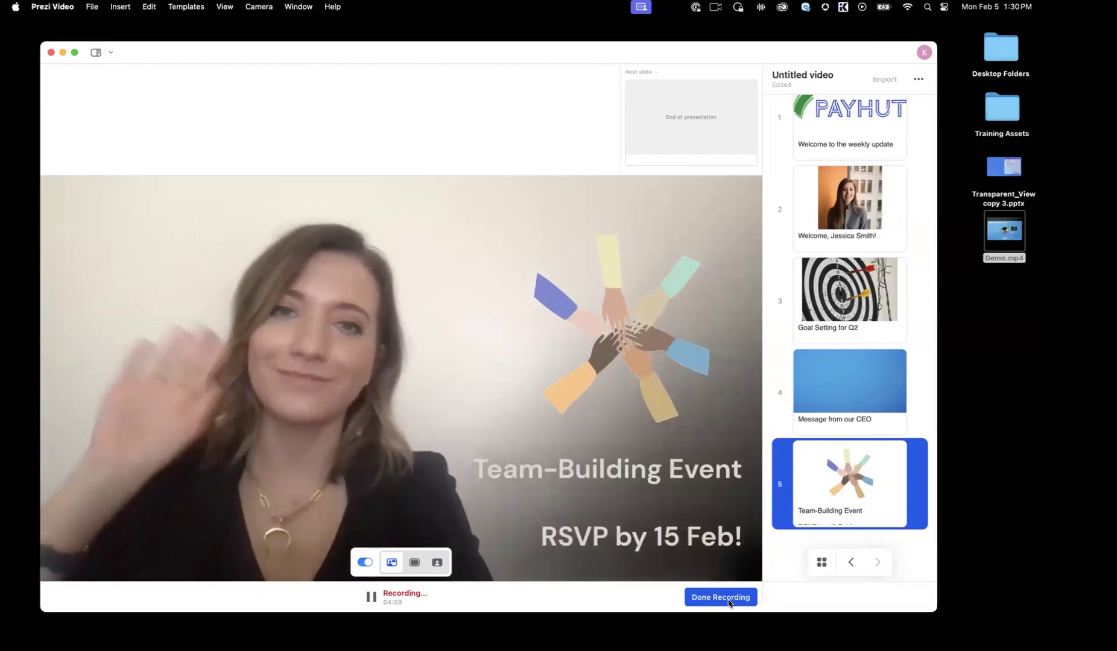
{"action": "left_click", "coordinate": [730, 601]}
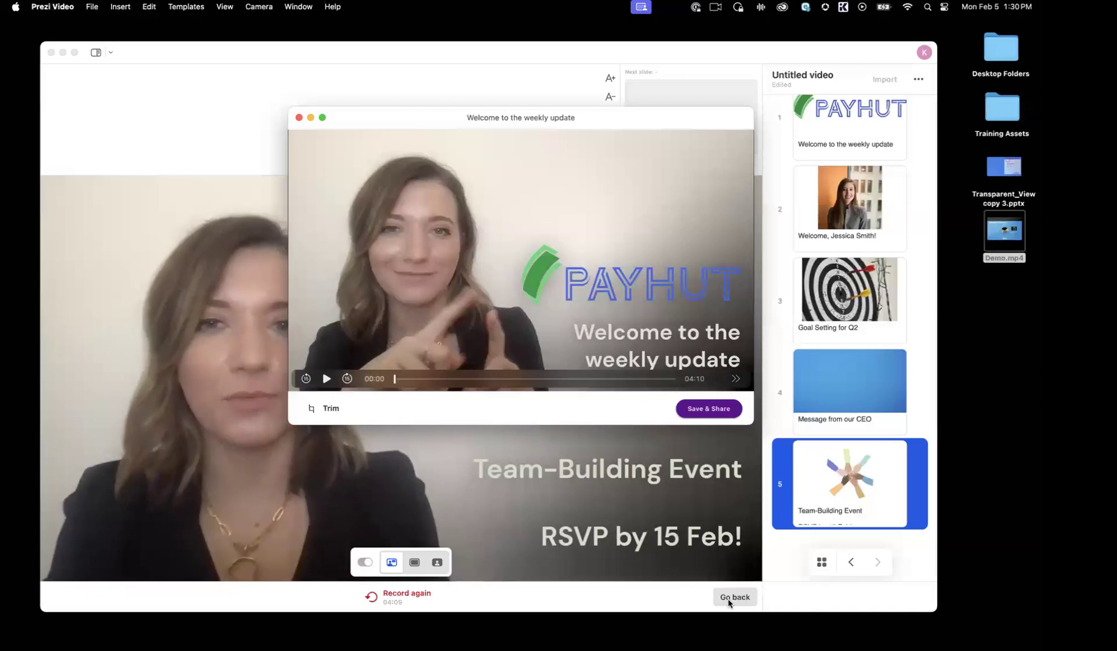
{"action": "left_click_drag", "start_coordinate": [651, 124], "coordinate": [781, 204]}
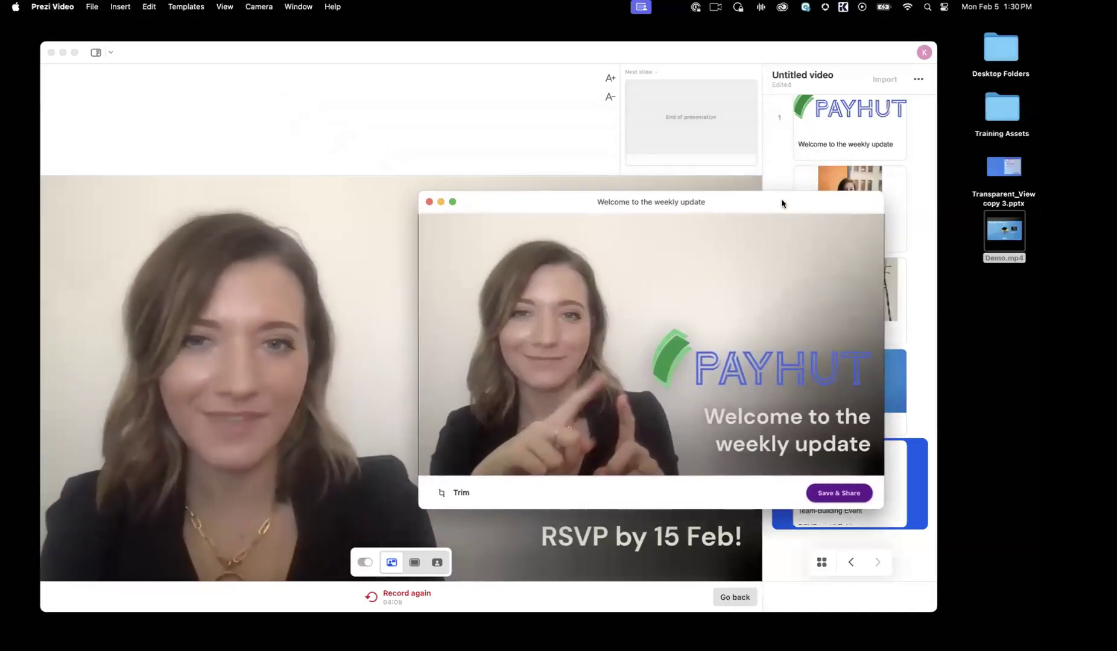
Step: Trim the recording's beginning up to the full-frame PAYHUT logo and open the options for saving and sharing the video
{"action": "mouse_move", "coordinate": [735, 258]}
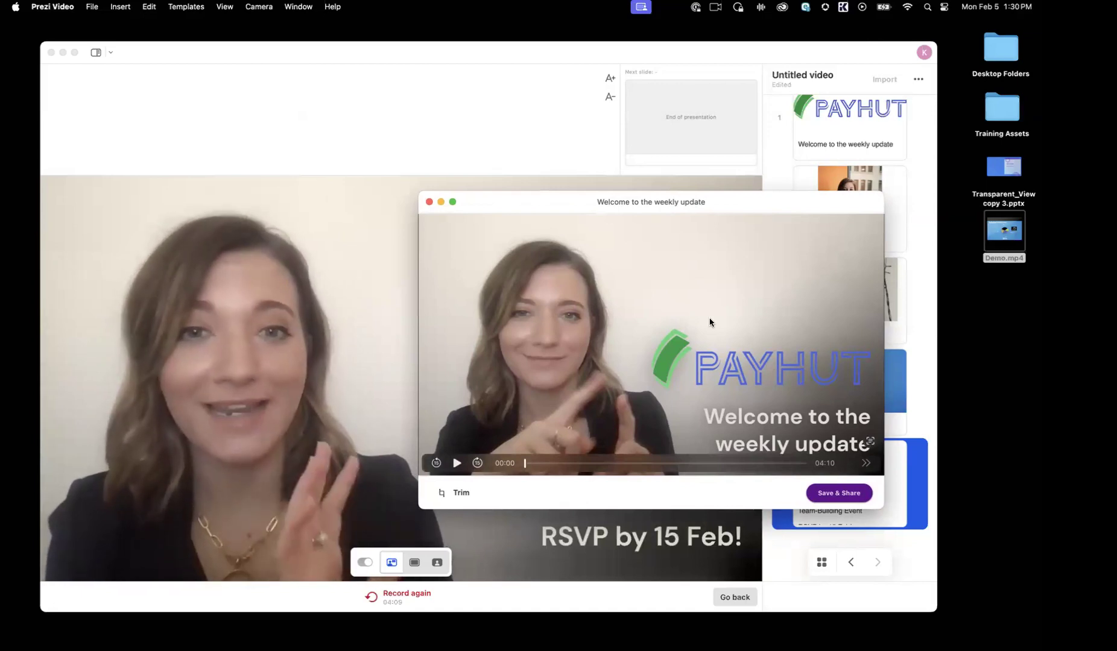
{"action": "left_click", "coordinate": [459, 493]}
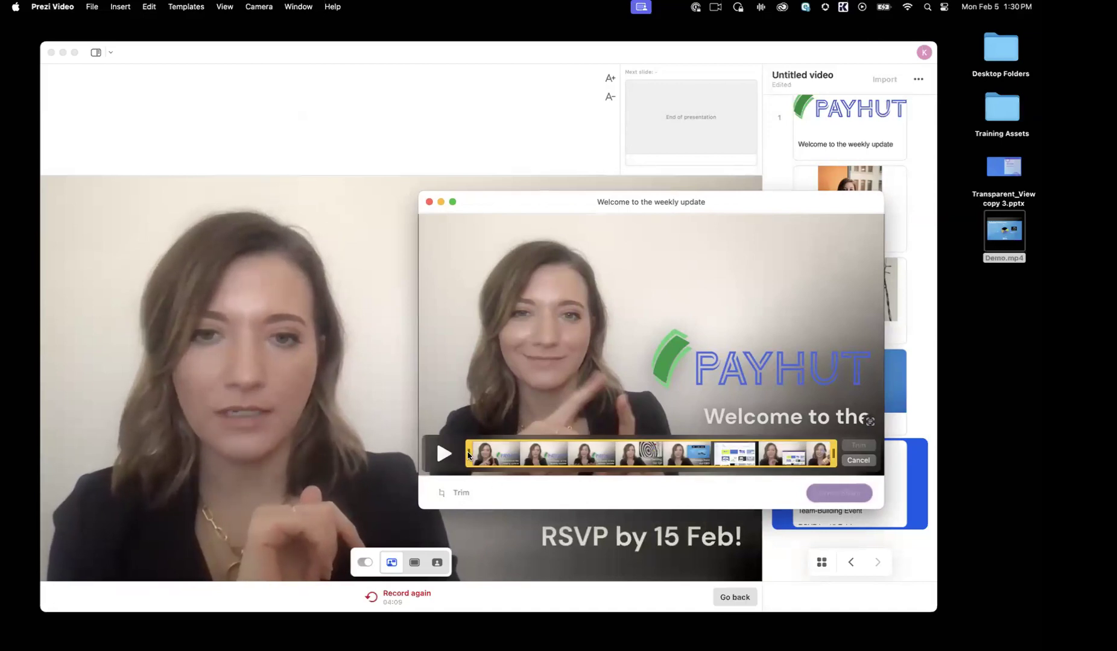
{"action": "left_click_drag", "start_coordinate": [469, 455], "coordinate": [549, 457]}
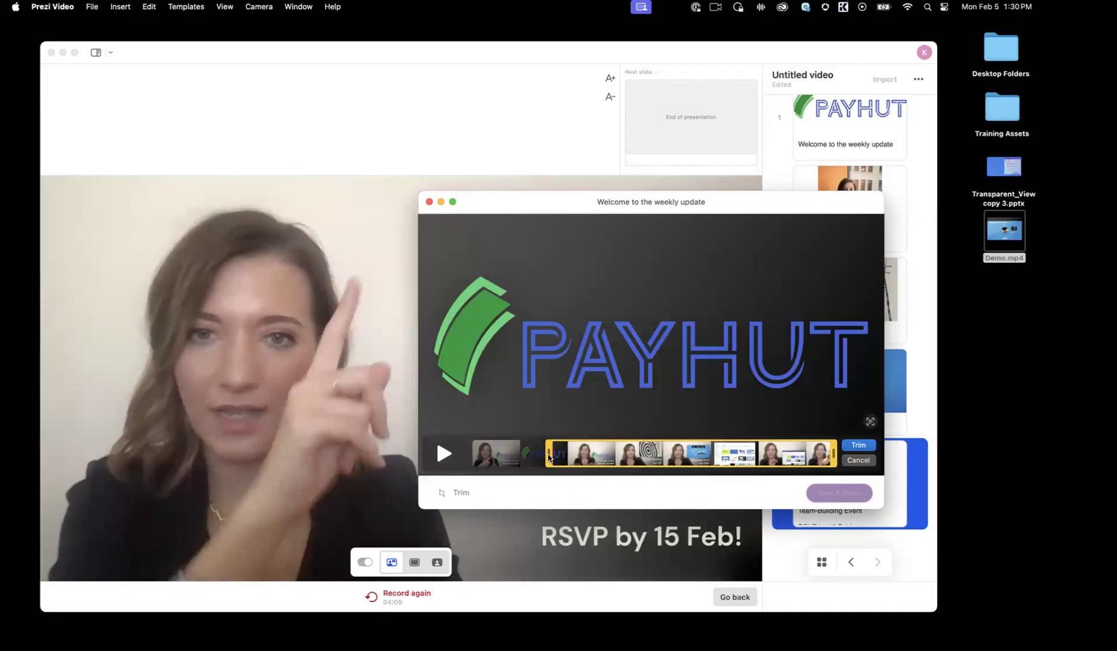
{"action": "left_click", "coordinate": [835, 454]}
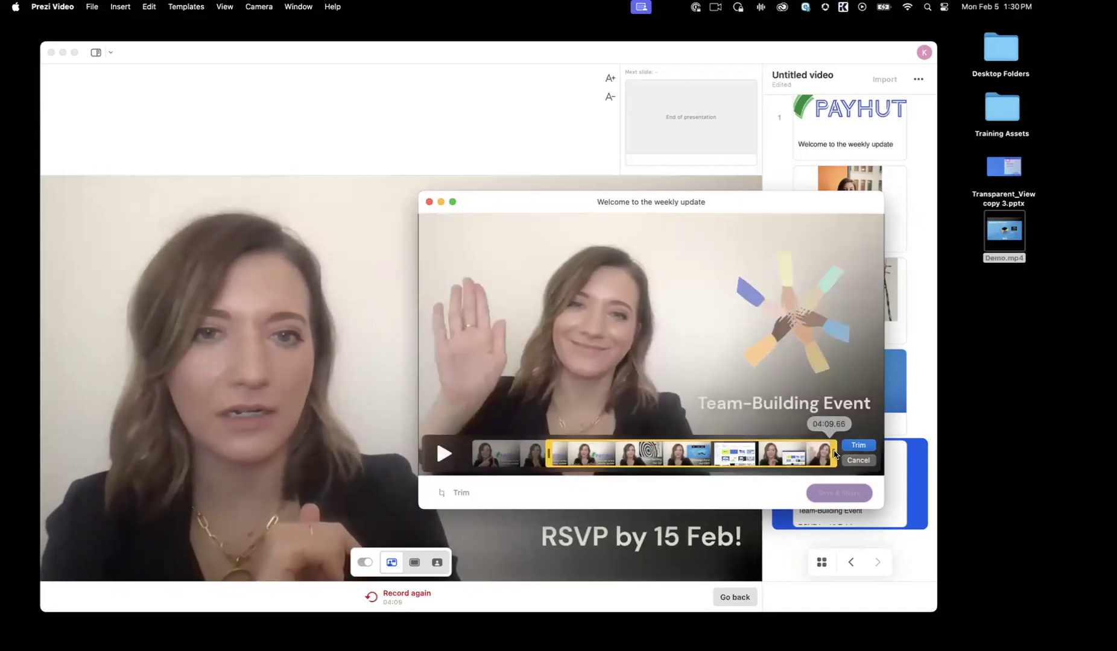
{"action": "left_click", "coordinate": [859, 446]}
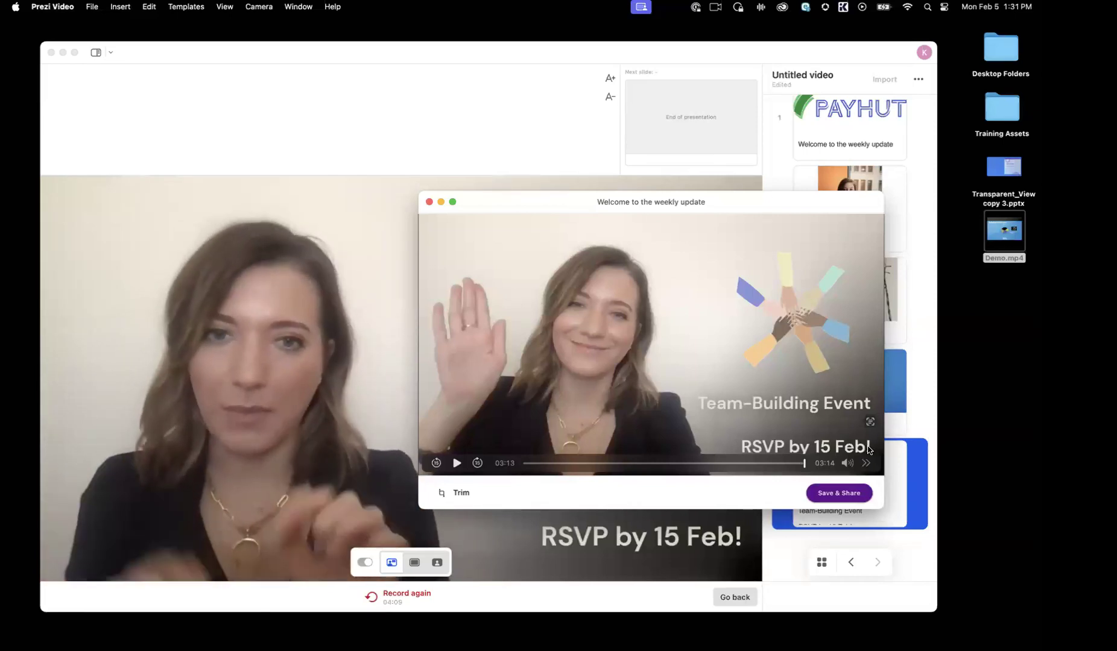
{"action": "left_click", "coordinate": [831, 496]}
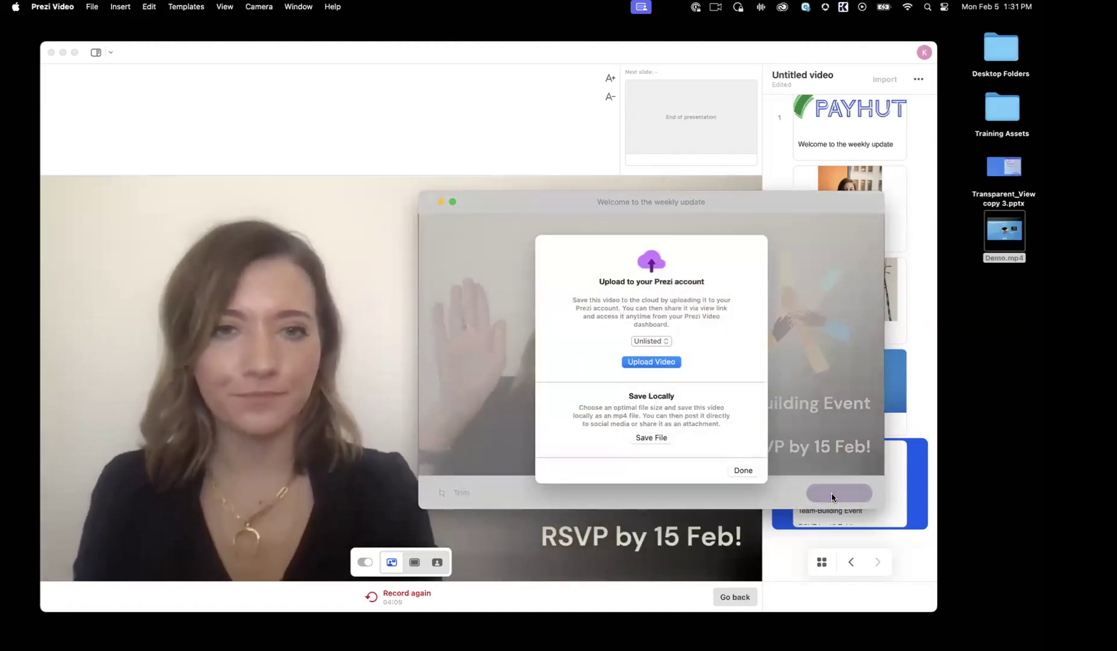
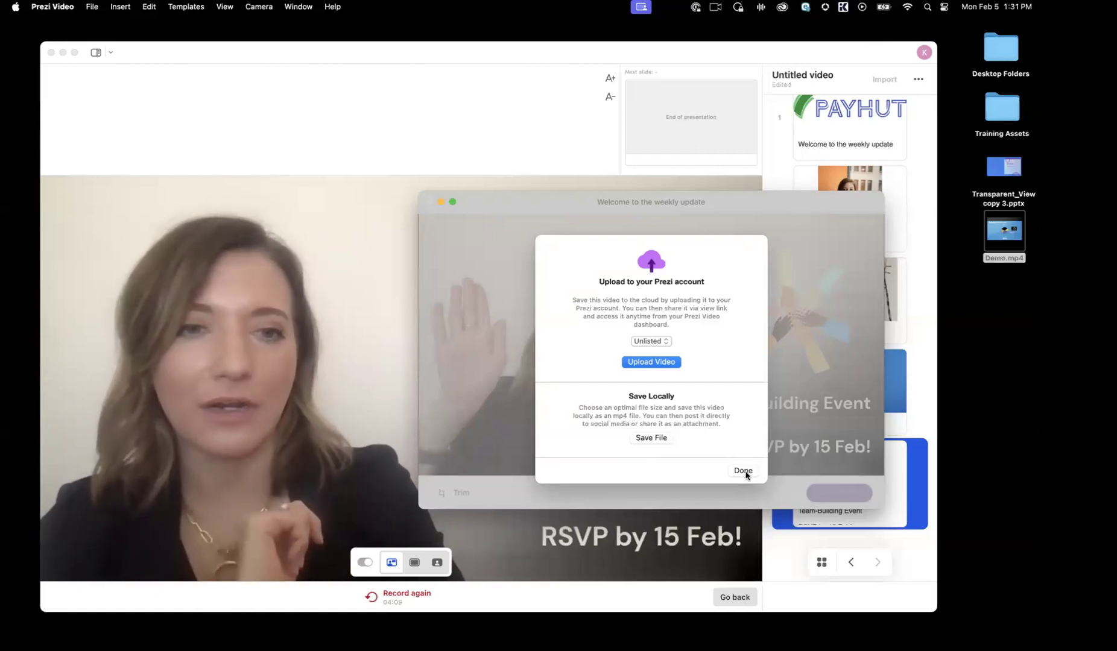
Step: Leave the save and share options and close the recording's preview window without saving the recording
{"action": "left_click", "coordinate": [744, 474]}
{"action": "left_click", "coordinate": [428, 202]}
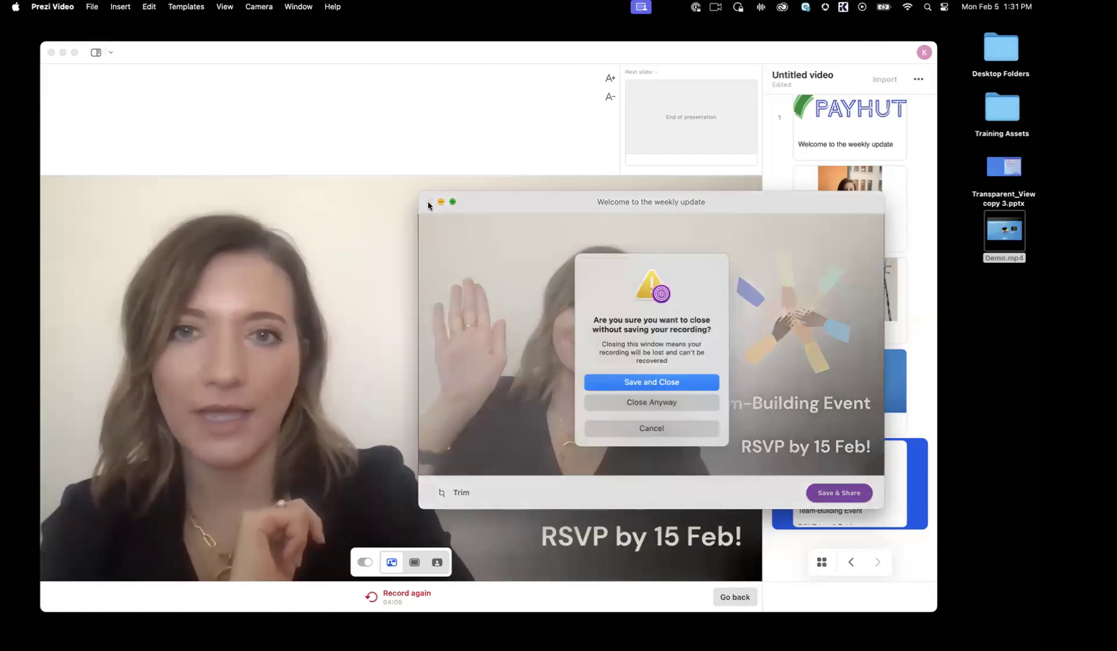
{"action": "left_click", "coordinate": [656, 401]}
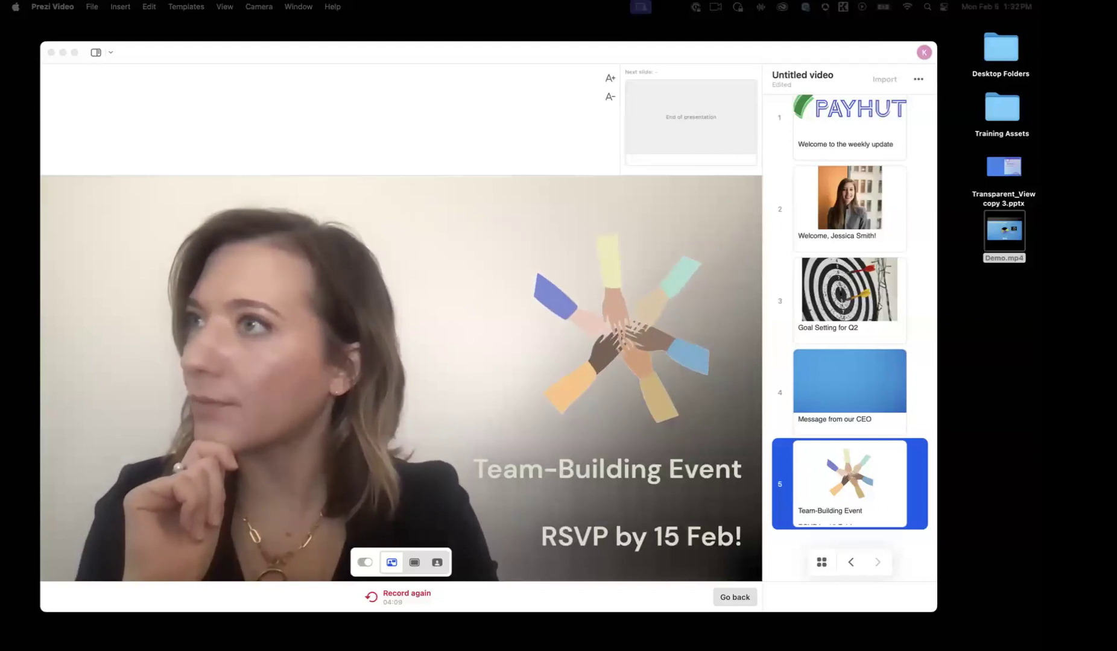
Step: Switch to the Prezi dashboard in Chrome, fit its window on the screen and show the Prezi Video projects
{"action": "left_click_drag", "start_coordinate": [0, 165], "coordinate": [832, 41]}
{"action": "left_click_drag", "start_coordinate": [950, 600], "coordinate": [962, 631]}
{"action": "left_click", "coordinate": [73, 90]}
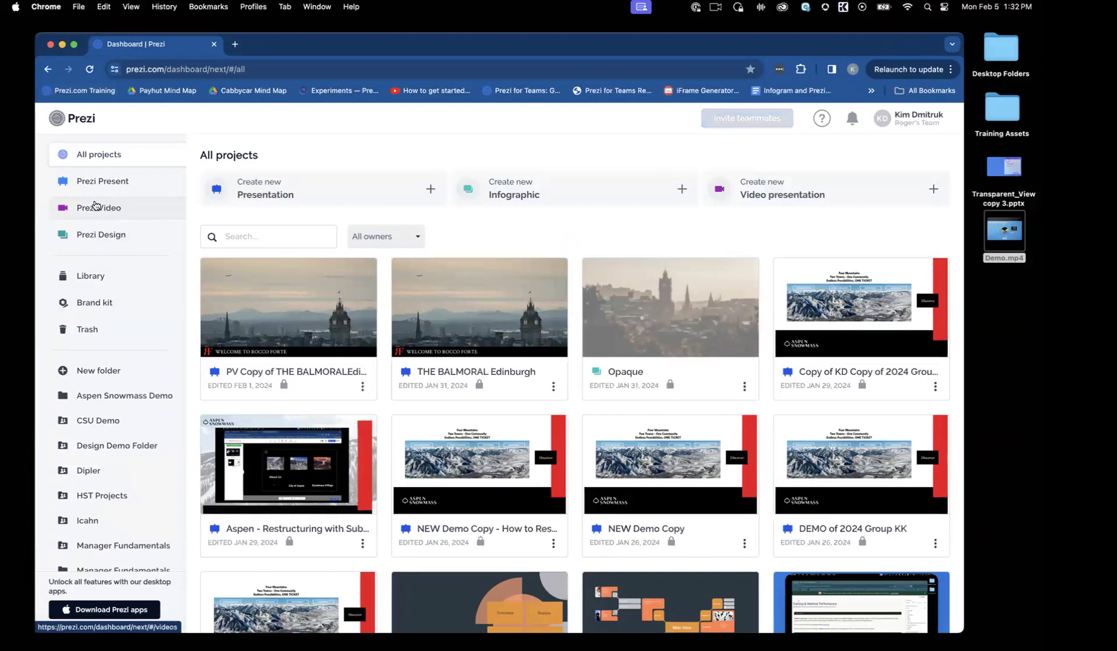
{"action": "left_click", "coordinate": [105, 211]}
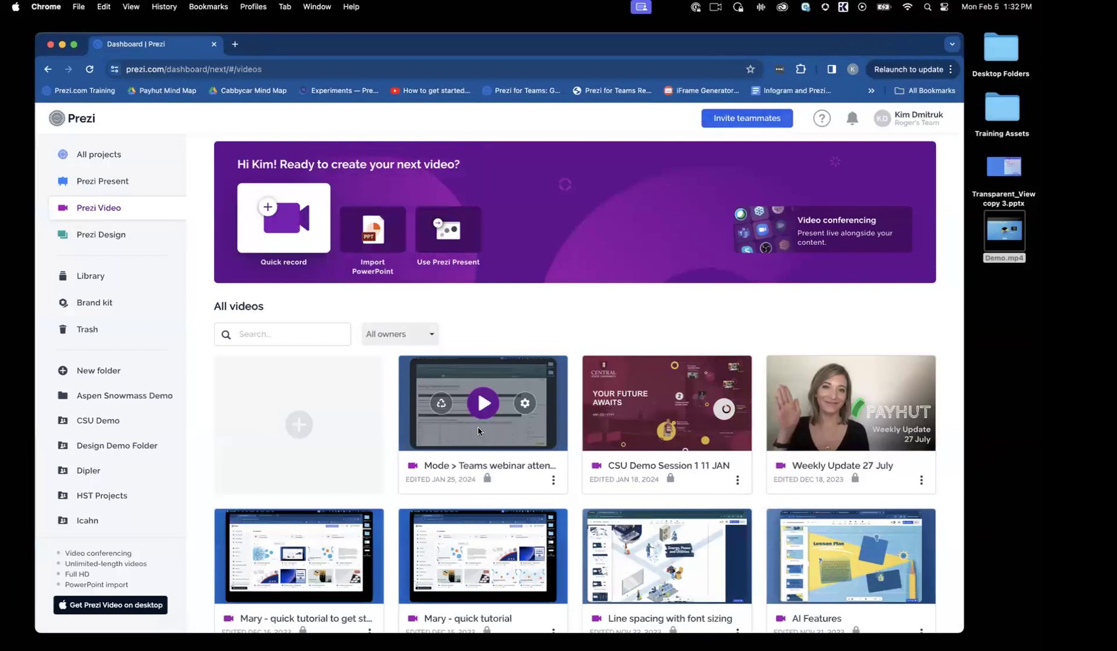
{"action": "scroll", "coordinate": [893, 422], "scroll_direction": "down", "scroll_amount": 1}
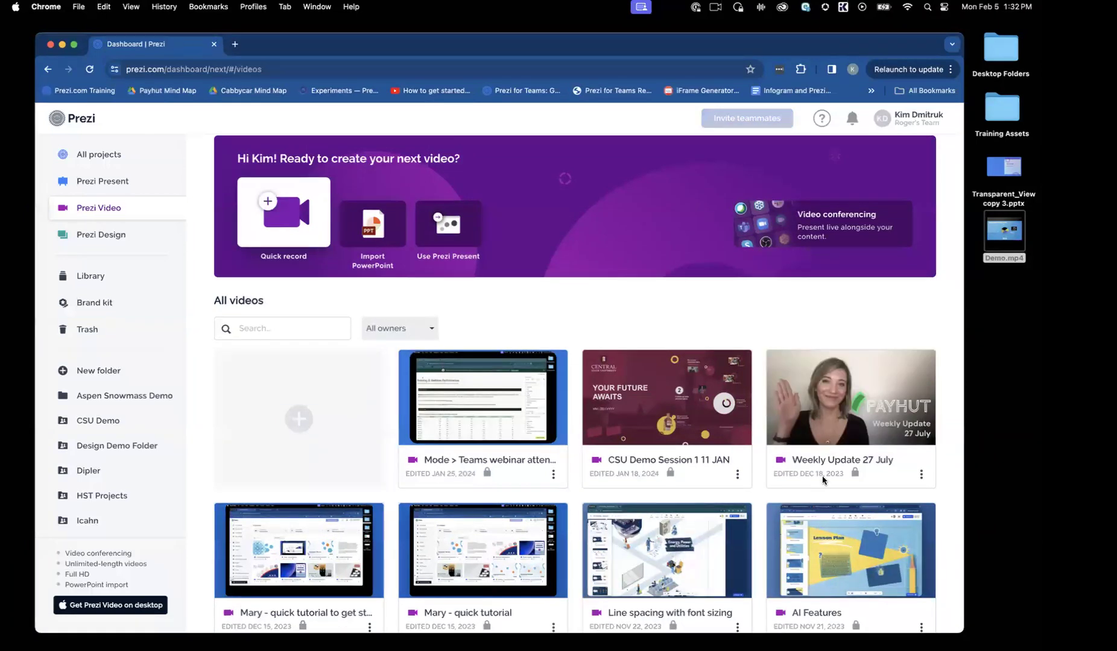
Step: View the sharing and privacy settings of the "Weekly Update 27 July" video from the dashboard, and close them
{"action": "mouse_move", "coordinate": [863, 418]}
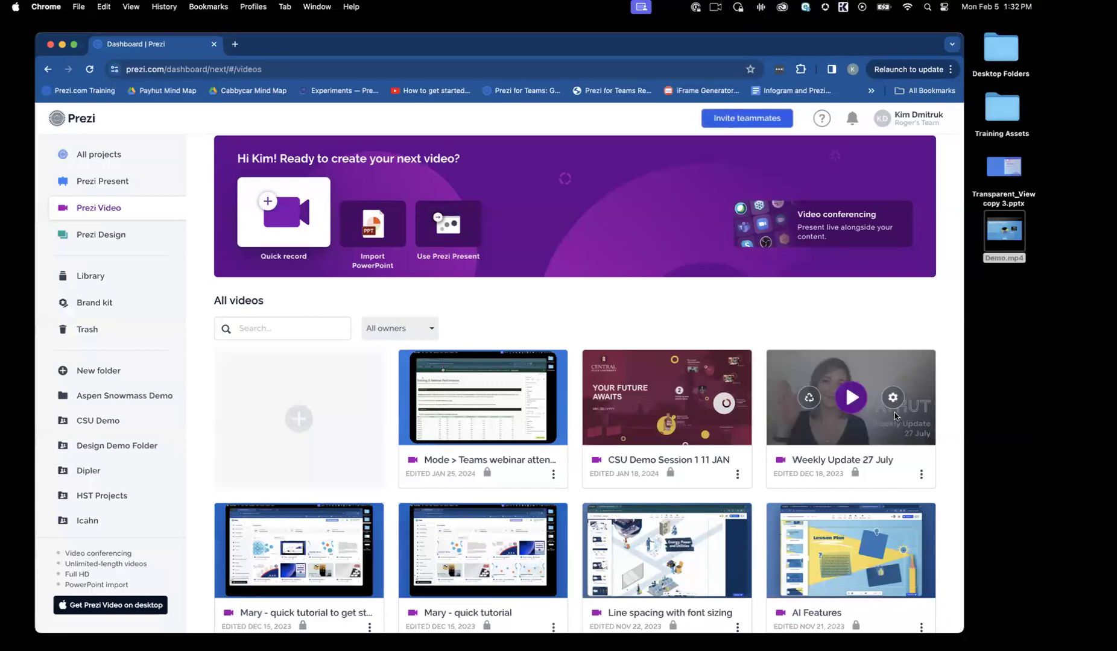
{"action": "left_click", "coordinate": [921, 475]}
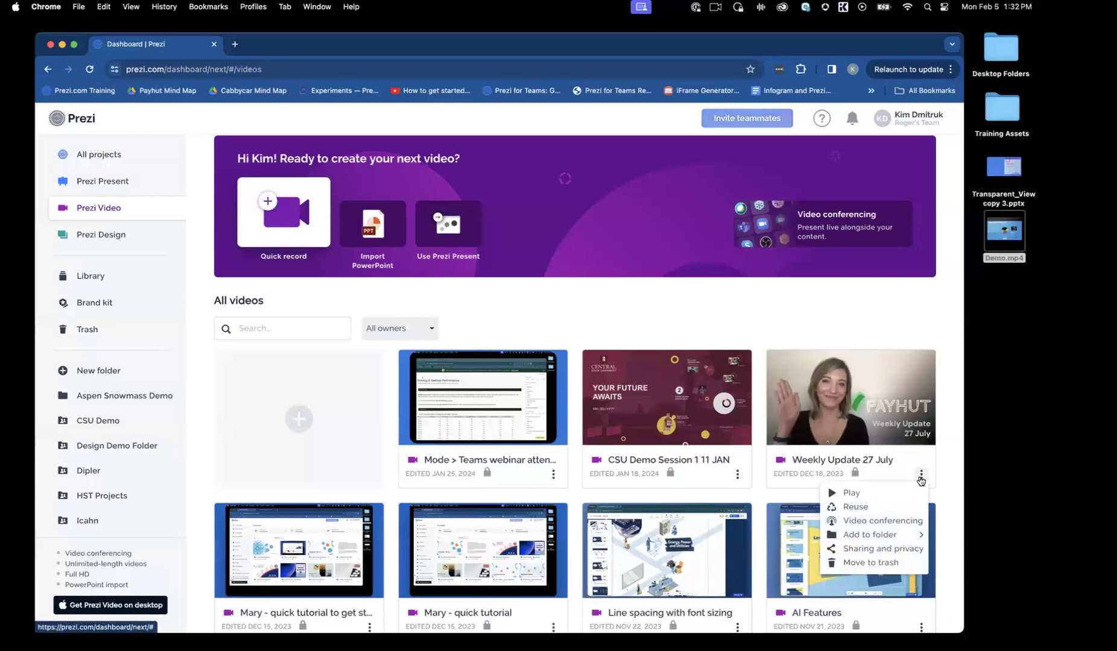
{"action": "left_click", "coordinate": [882, 548]}
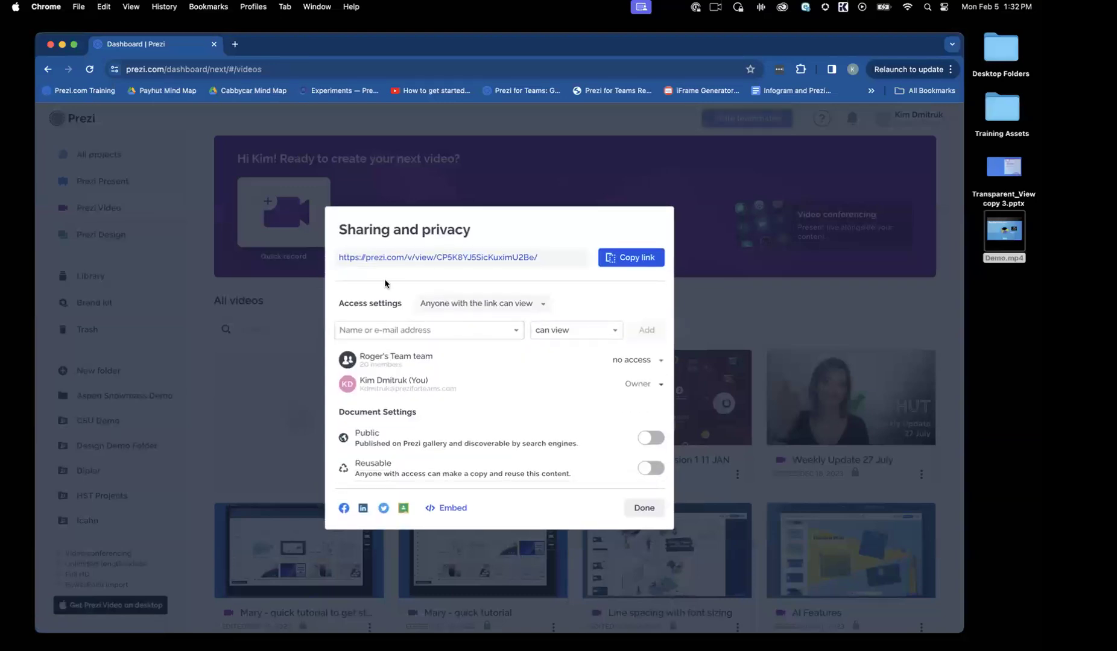
{"action": "left_click", "coordinate": [644, 509]}
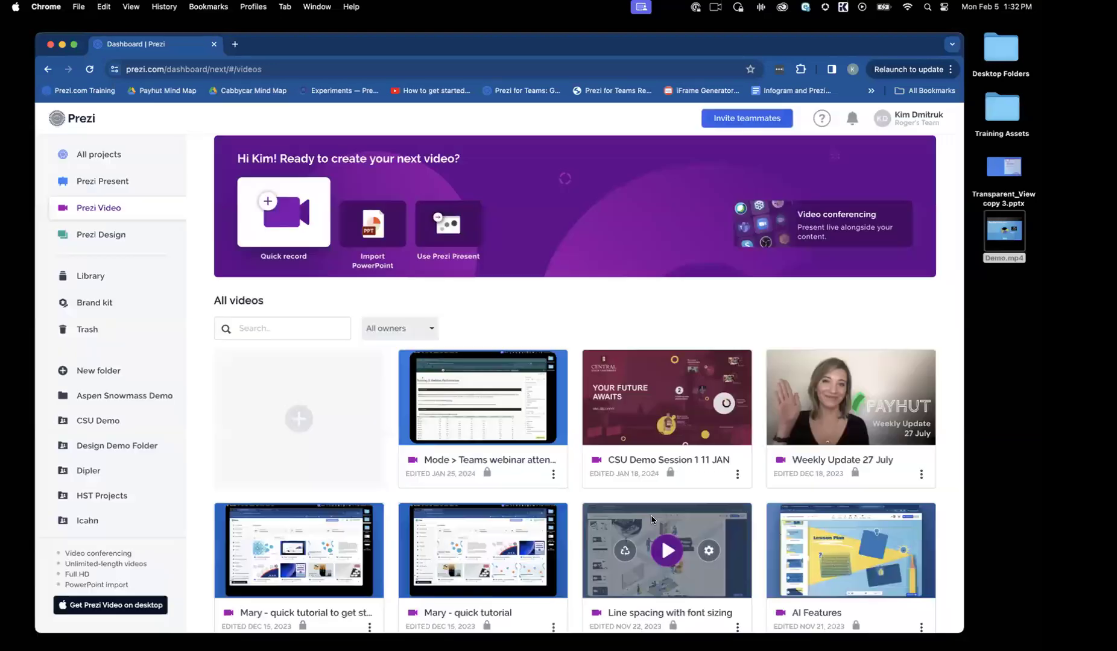
Step: Open the settings page of the "Weekly Update 27 July" video and look over its title, tags, description and thumbnail choices
{"action": "left_click", "coordinate": [893, 398]}
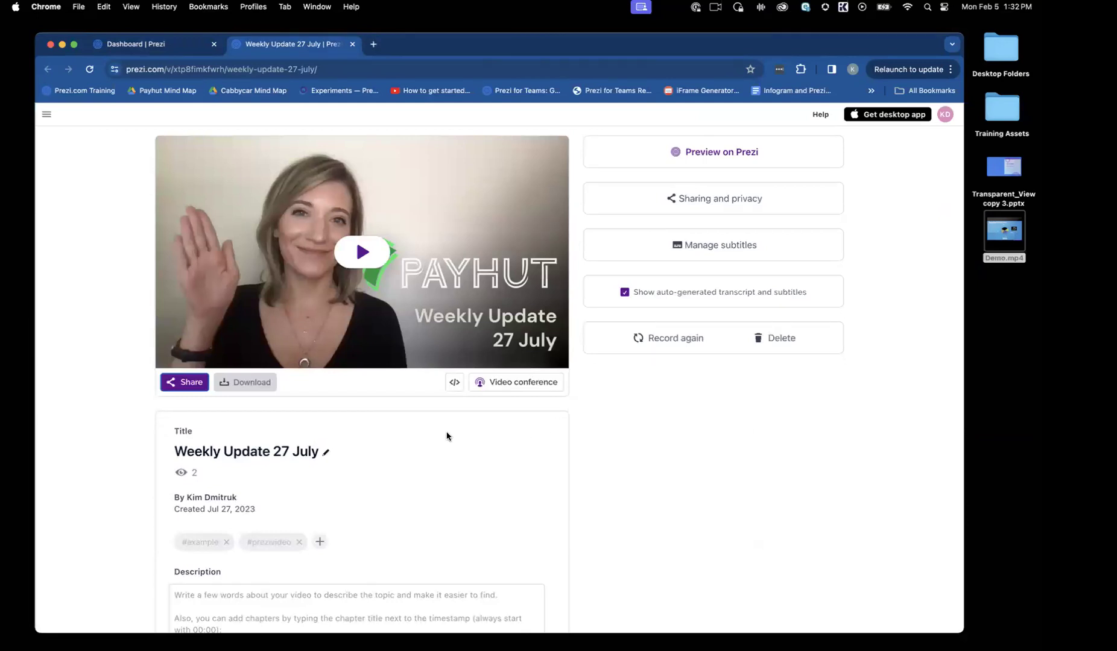
{"action": "scroll", "coordinate": [446, 436], "scroll_direction": "down", "scroll_amount": 1}
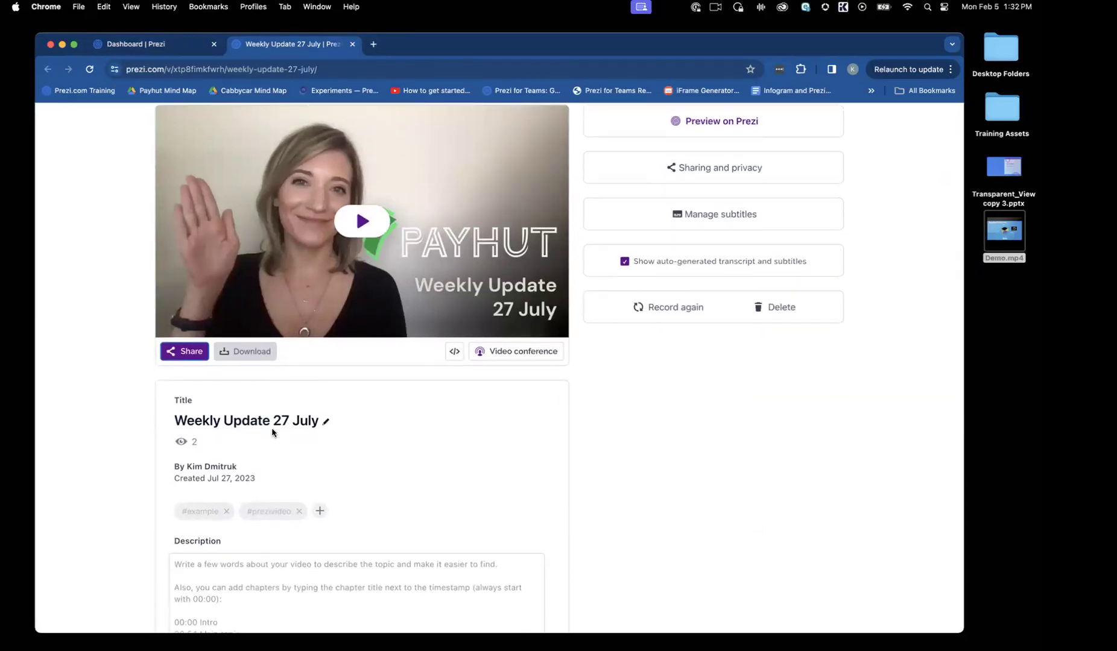
{"action": "scroll", "coordinate": [280, 459], "scroll_direction": "down", "scroll_amount": 3}
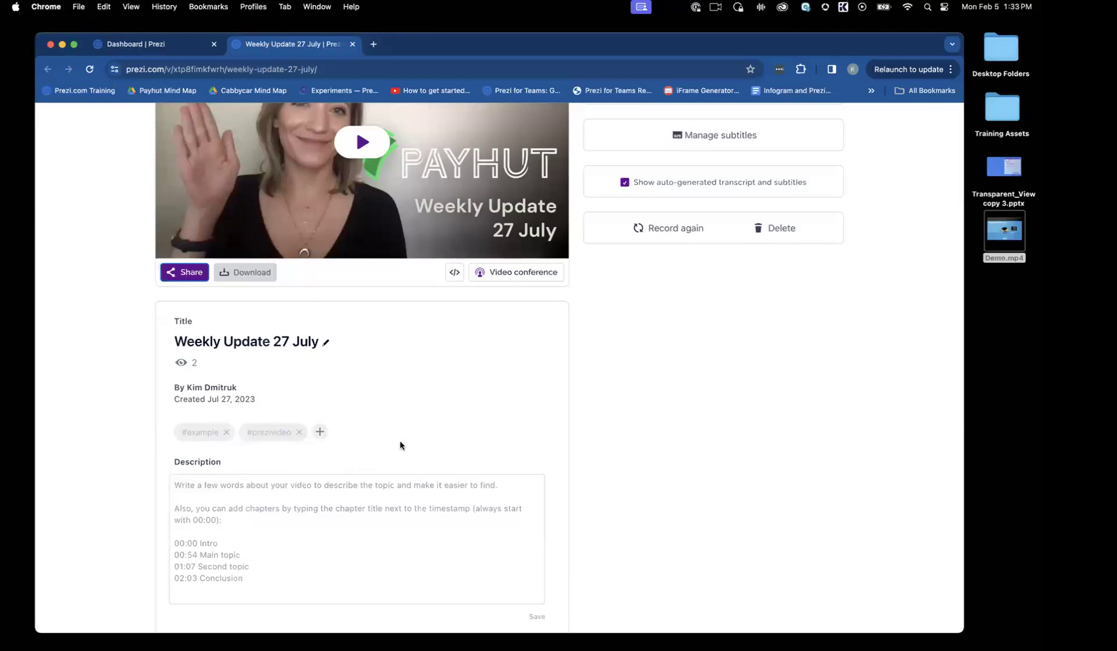
{"action": "scroll", "coordinate": [400, 445], "scroll_direction": "down", "scroll_amount": 2}
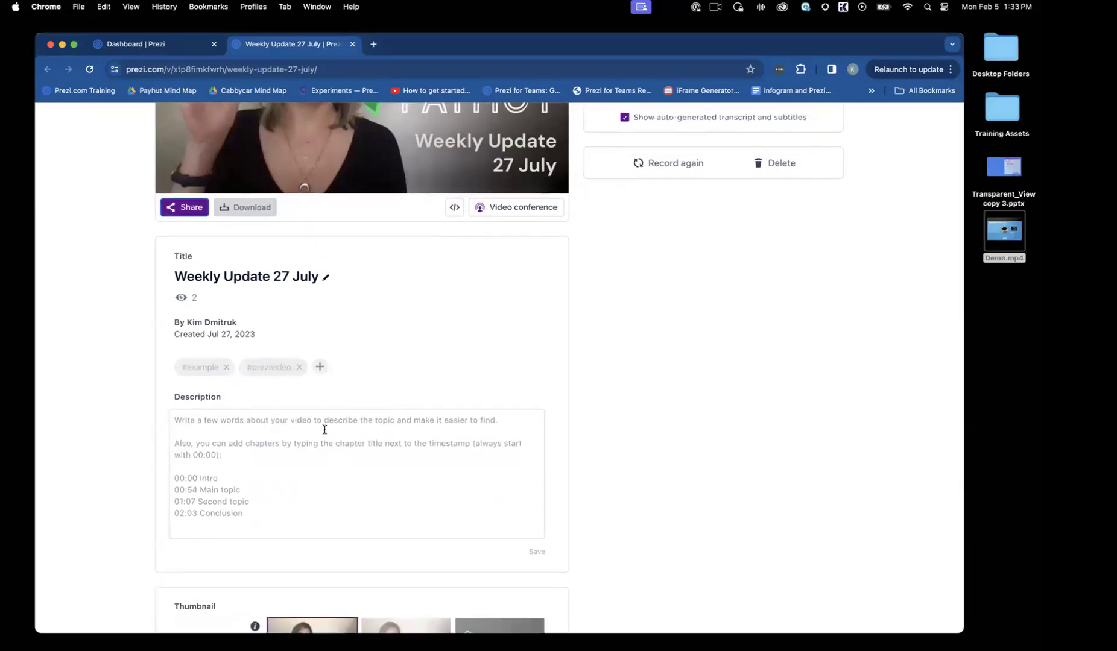
{"action": "scroll", "coordinate": [318, 495], "scroll_direction": "down", "scroll_amount": 1}
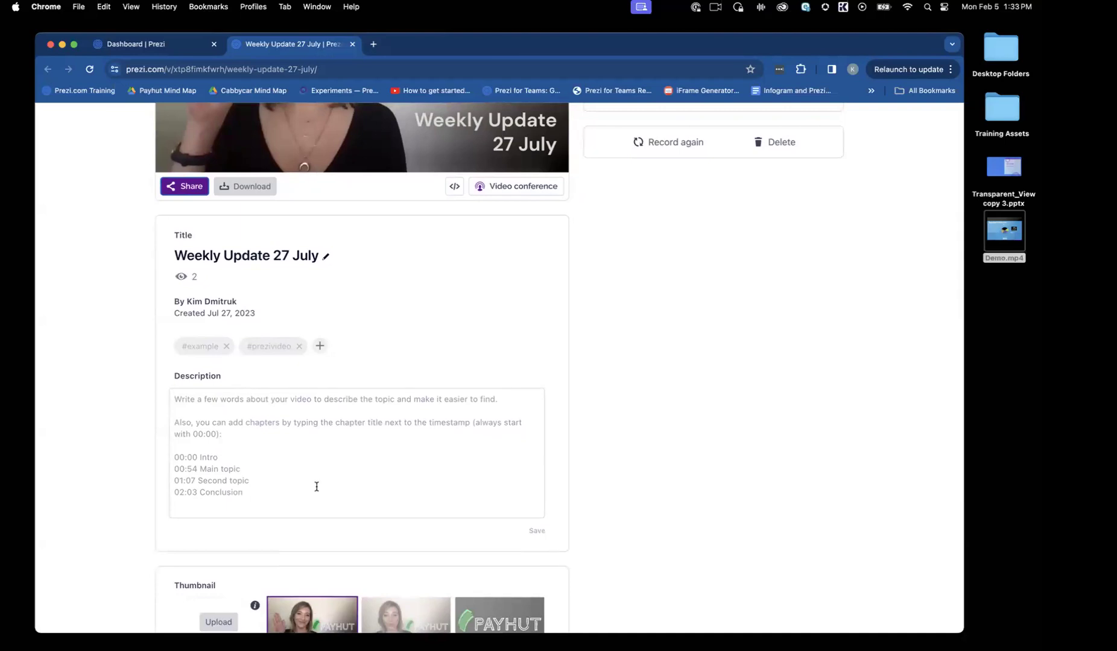
{"action": "scroll", "coordinate": [294, 477], "scroll_direction": "down", "scroll_amount": 1}
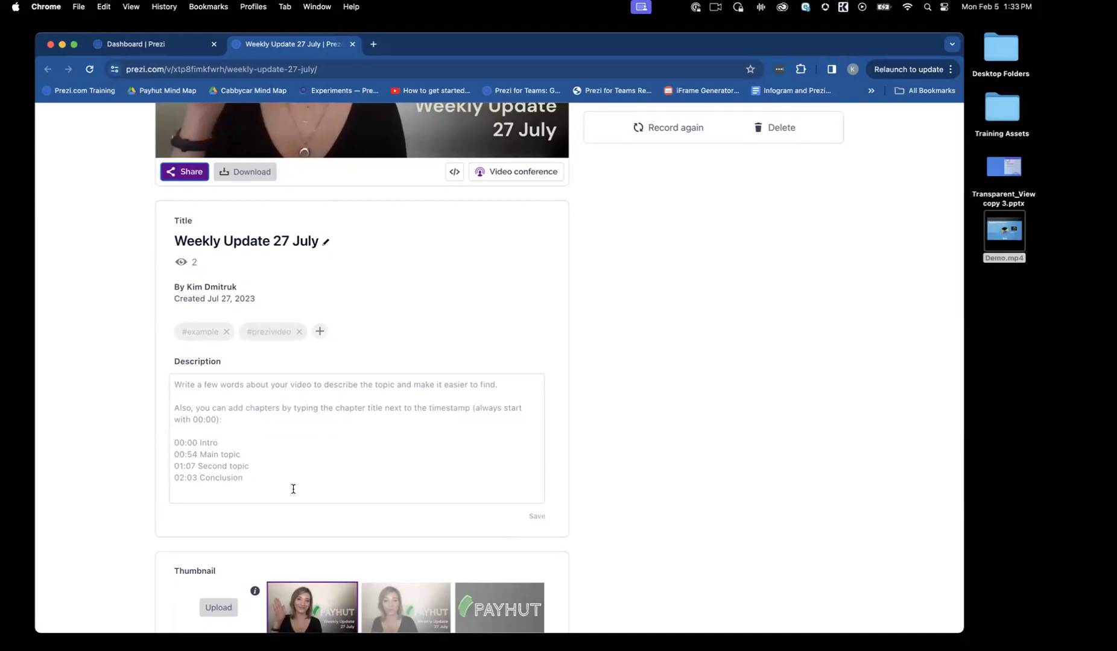
{"action": "scroll", "coordinate": [293, 490], "scroll_direction": "down", "scroll_amount": 1}
{"action": "scroll", "coordinate": [318, 465], "scroll_direction": "down", "scroll_amount": 1}
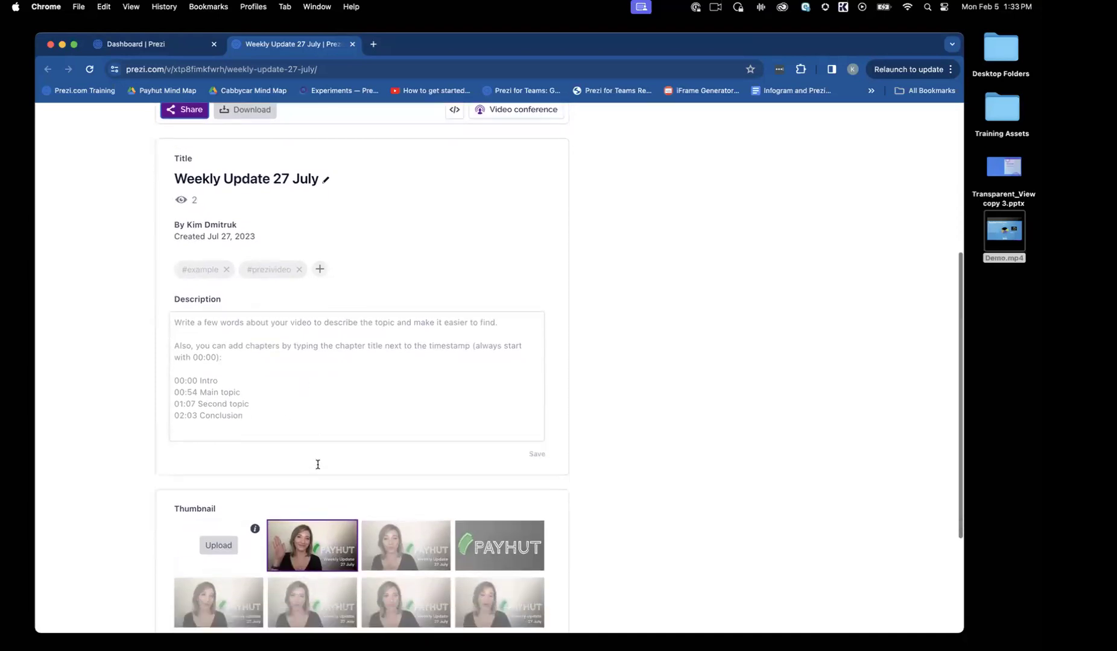
{"action": "scroll", "coordinate": [317, 464], "scroll_direction": "down", "scroll_amount": 3}
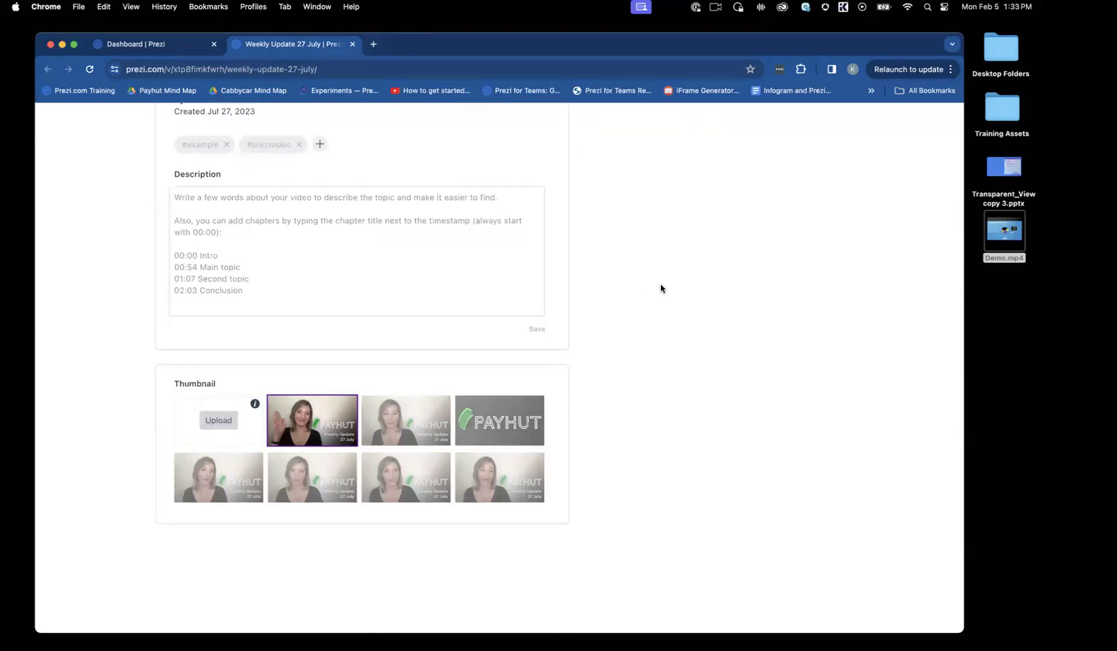
{"action": "scroll", "coordinate": [660, 289], "scroll_direction": "up", "scroll_amount": 10}
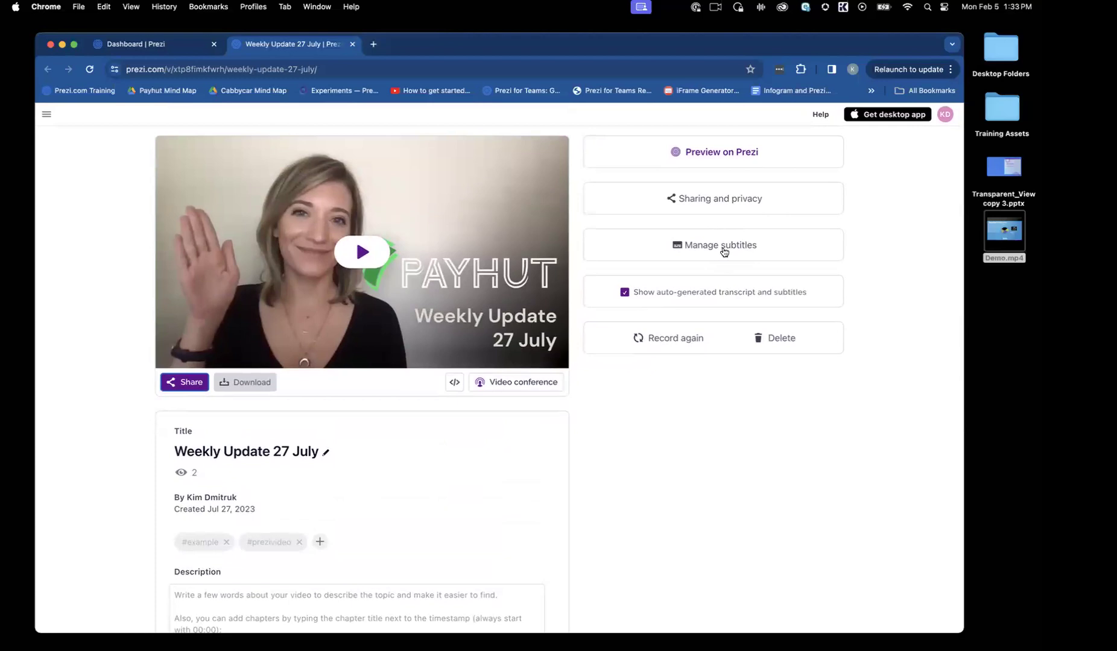
Step: Review the access settings, document settings and embed option on the video's page through both its privacy and share controls
{"action": "left_click", "coordinate": [723, 201]}
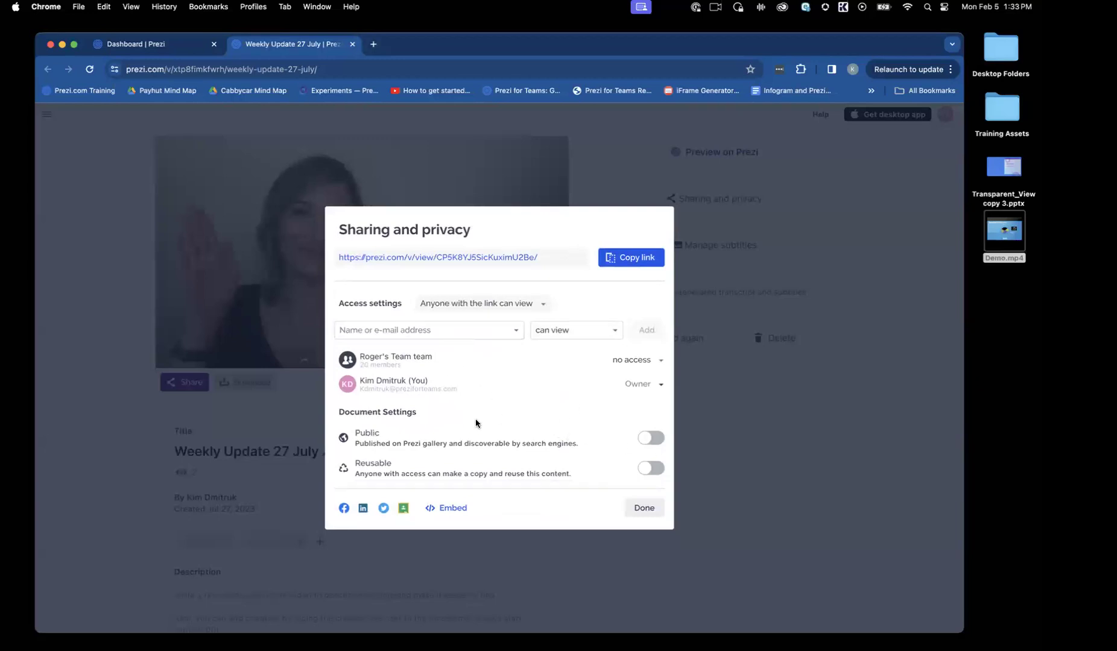
{"action": "left_click", "coordinate": [647, 509]}
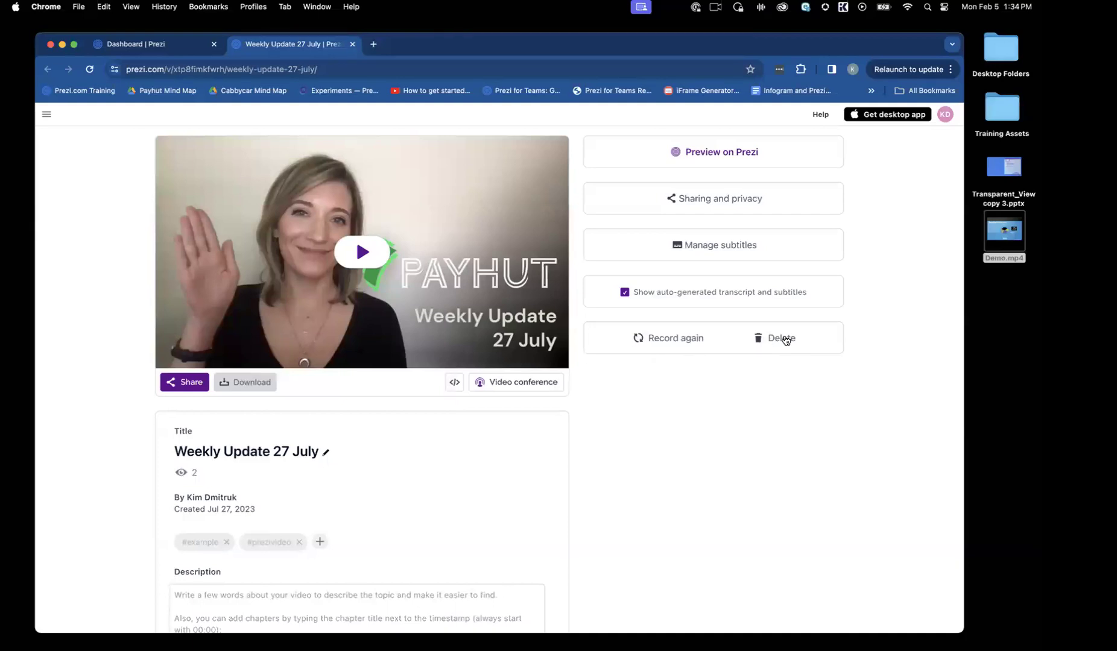
{"action": "left_click", "coordinate": [173, 383]}
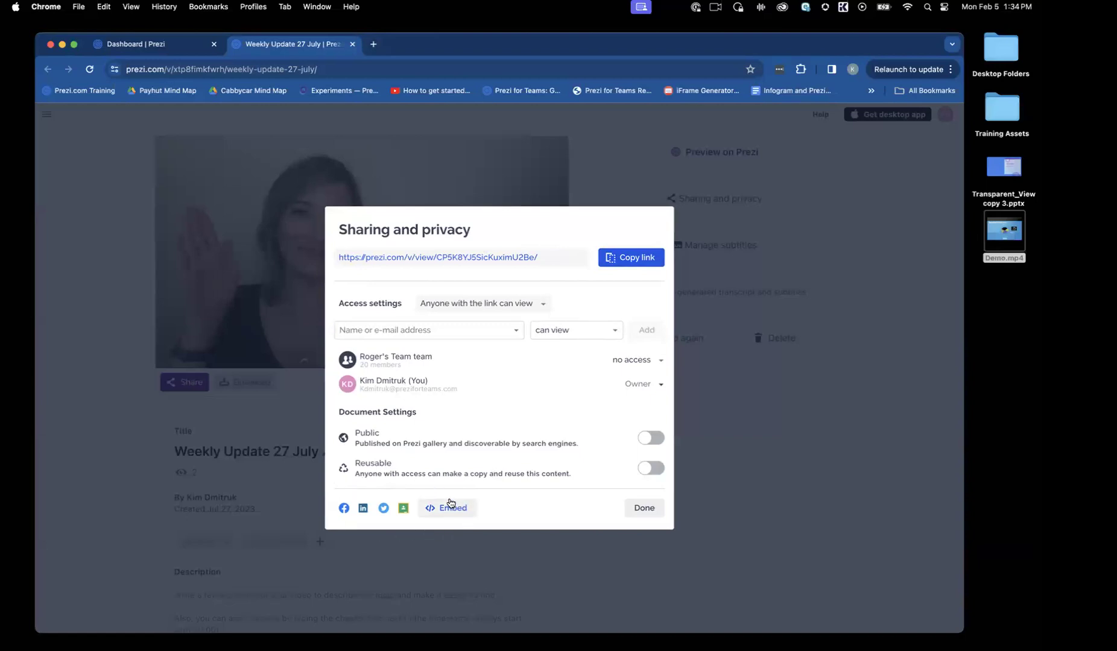
{"action": "left_click", "coordinate": [651, 514]}
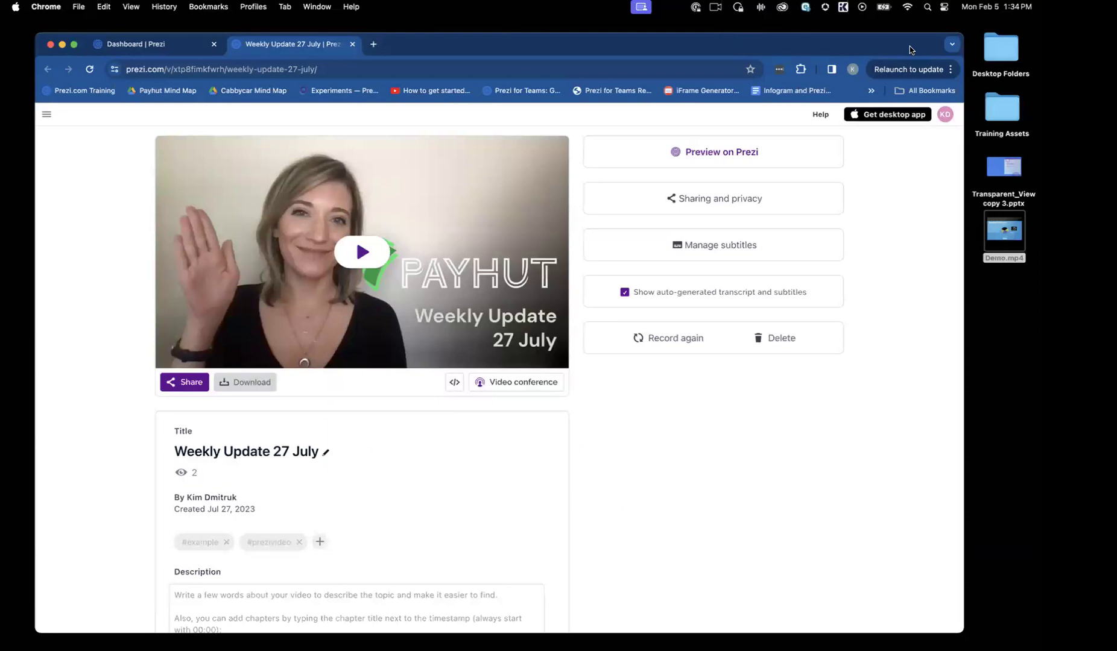
Step: Switch from the browser to Prezi Video, leave the recording mode and select the first slide, "Welcome to the weekly update"
{"action": "left_click_drag", "start_coordinate": [704, 47], "coordinate": [0, 28]}
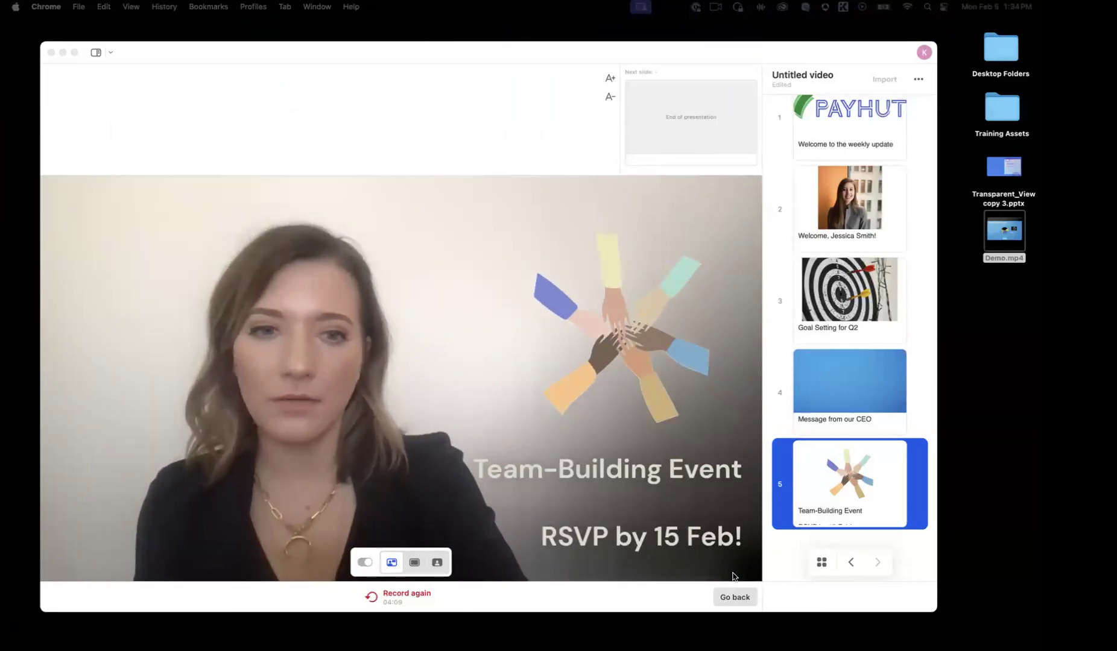
{"action": "left_click", "coordinate": [736, 598]}
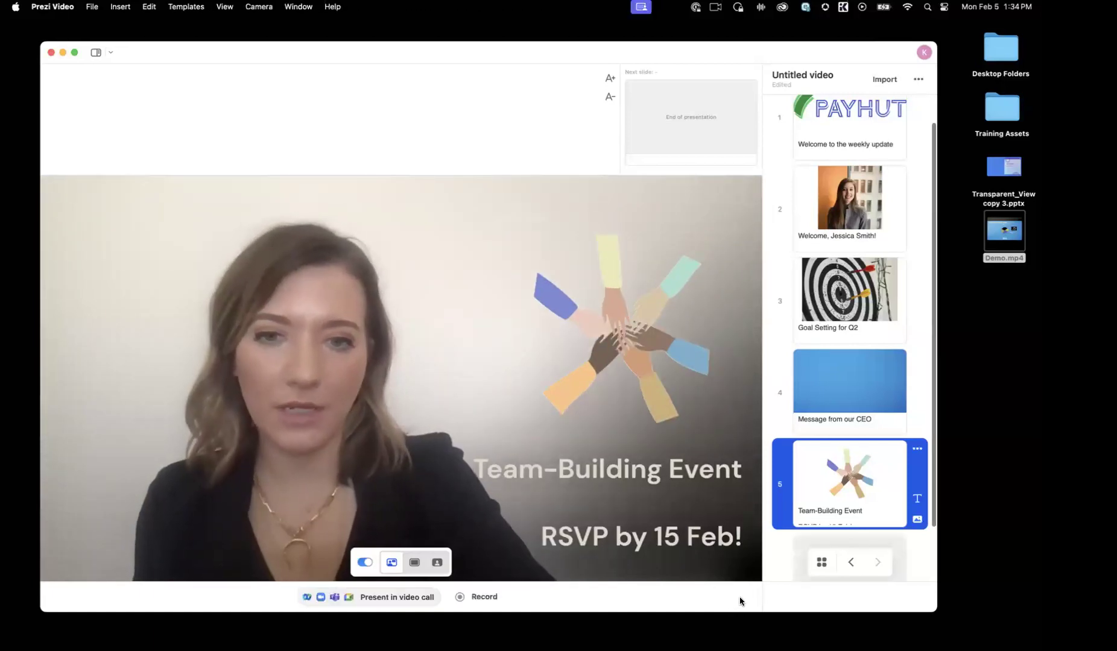
{"action": "left_click_drag", "start_coordinate": [527, 57], "coordinate": [541, 54]}
{"action": "scroll", "coordinate": [802, 181], "scroll_direction": "up", "scroll_amount": 2}
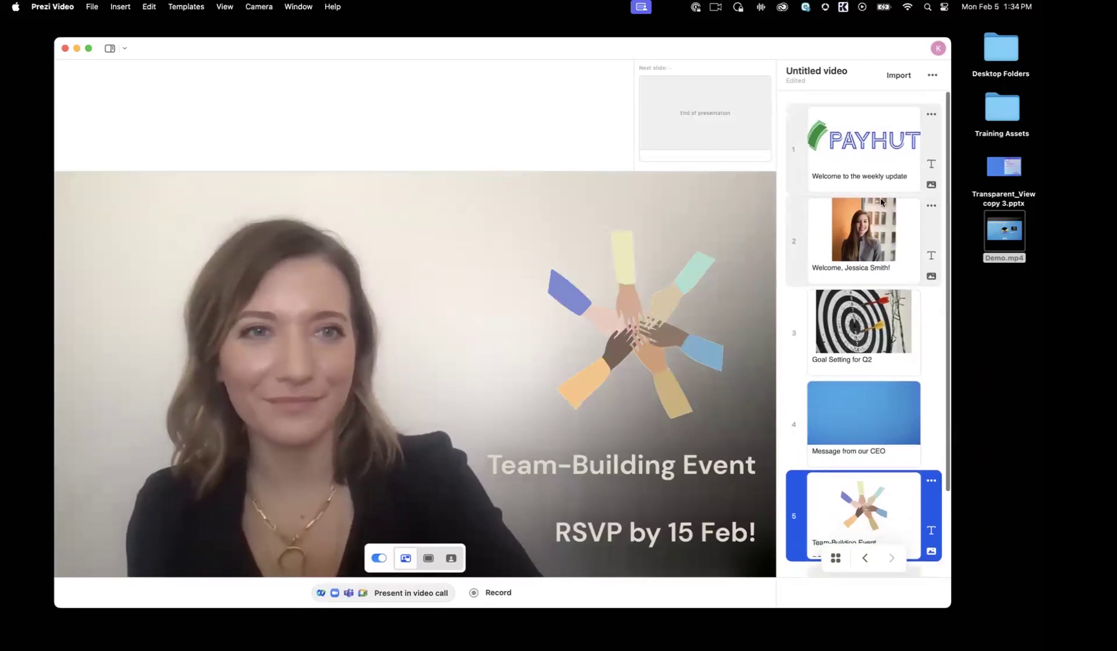
{"action": "left_click", "coordinate": [799, 154]}
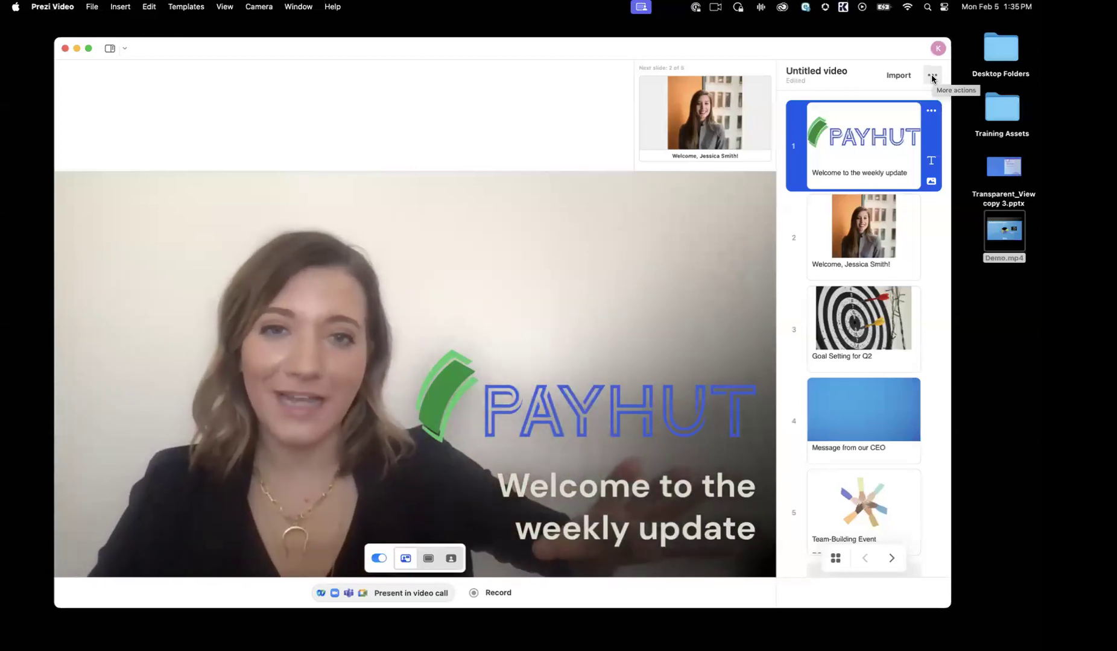
Step: Save the presentation to the Desktop as "Payhut Update" and close its window
{"action": "left_click", "coordinate": [932, 77]}
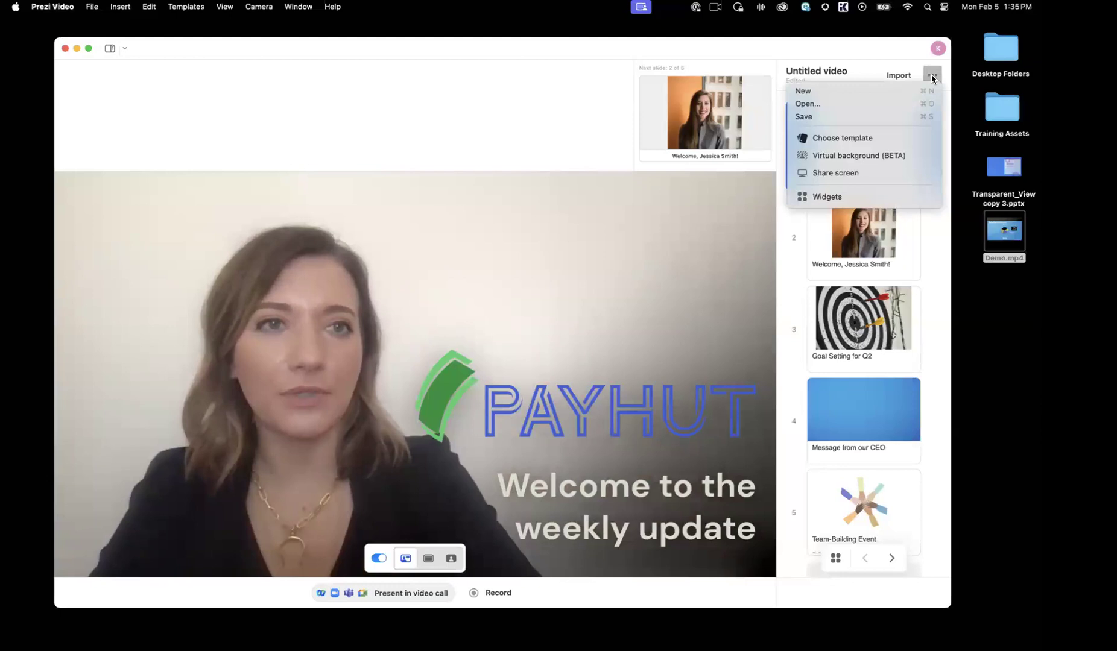
{"action": "left_click", "coordinate": [868, 116]}
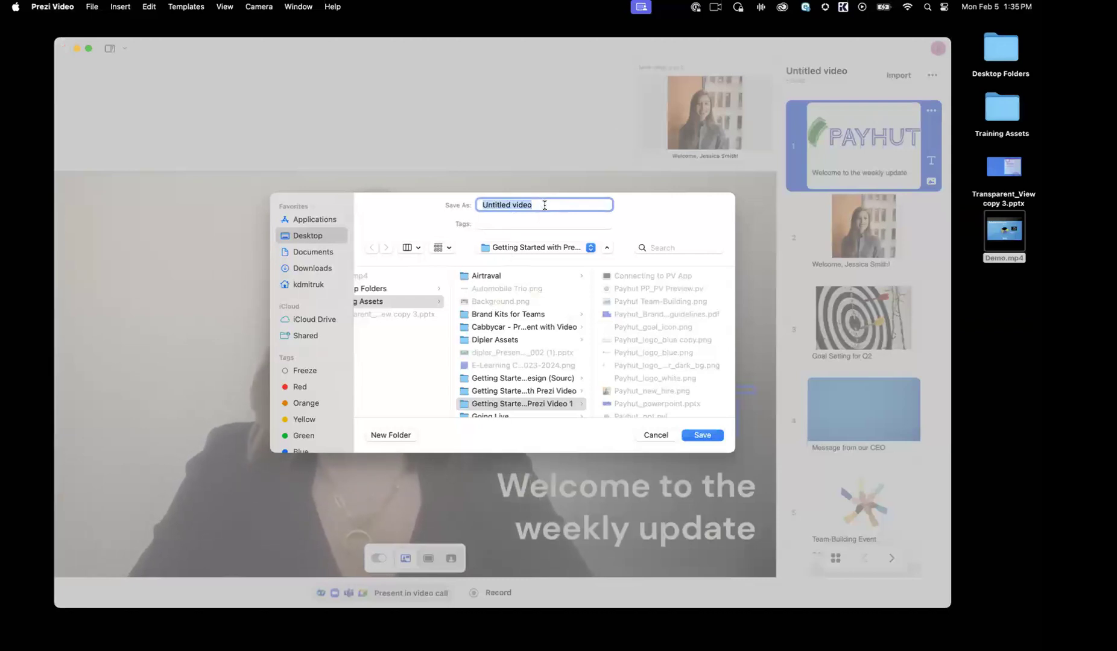
{"action": "type", "text": "Payhut Update"}
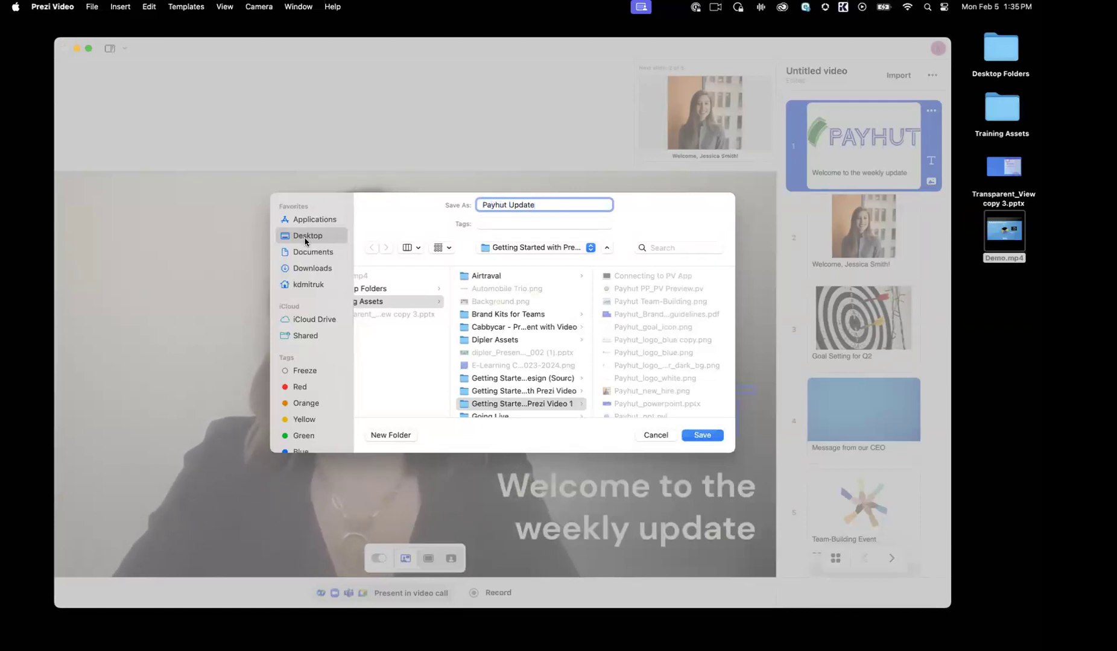
{"action": "left_click", "coordinate": [304, 241]}
{"action": "left_click", "coordinate": [702, 435]}
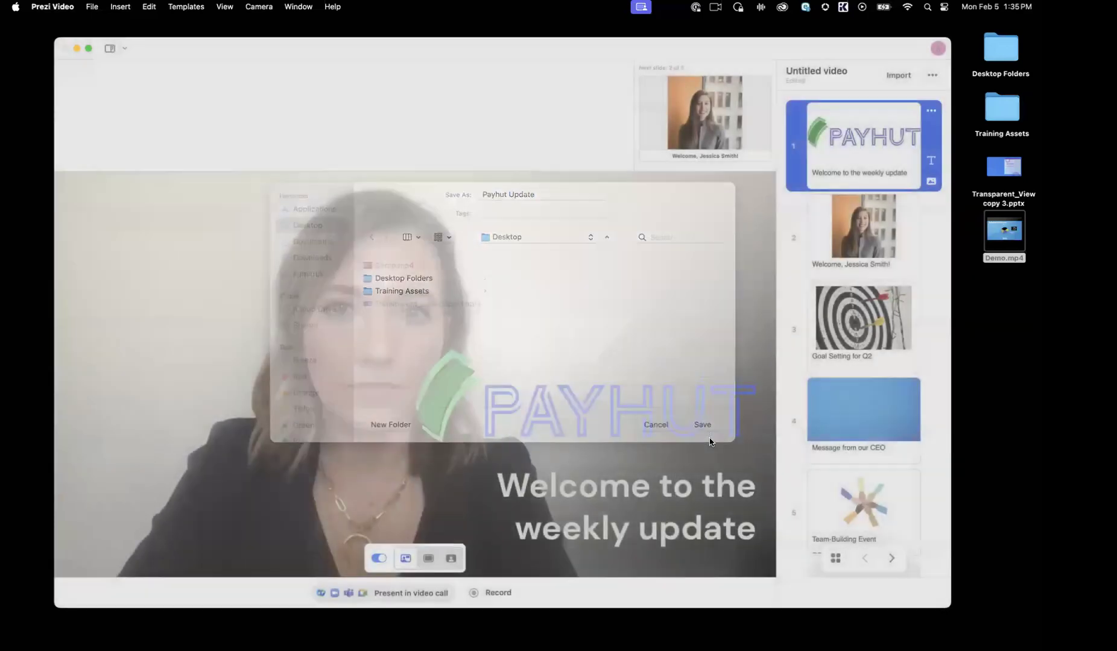
{"action": "left_click", "coordinate": [64, 48]}
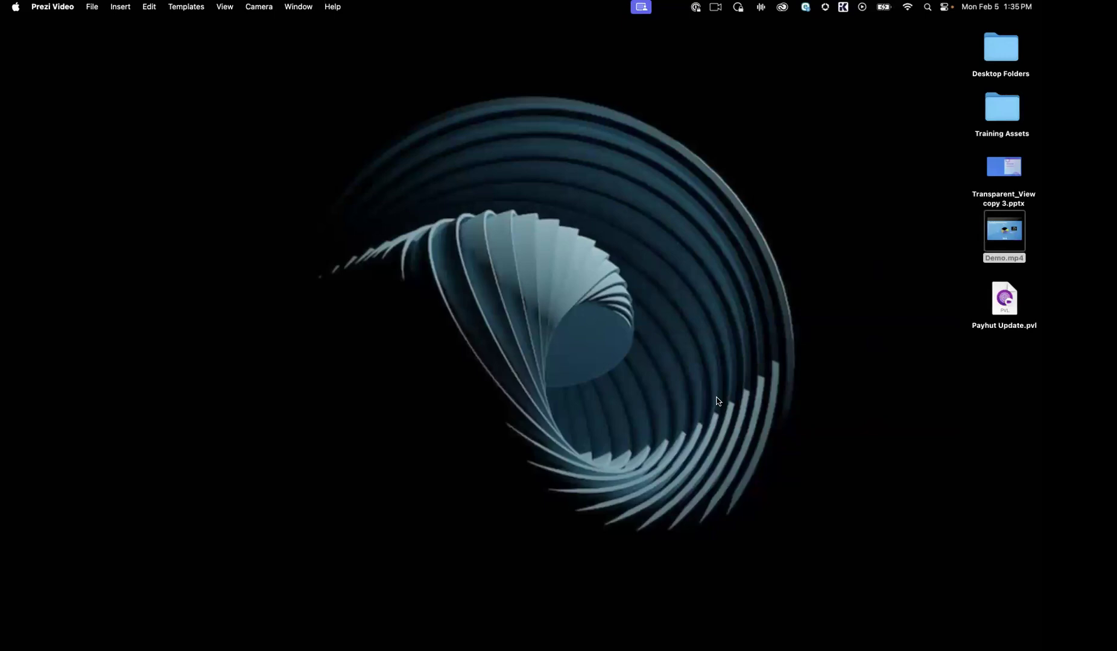
Step: Reopen Payhut Update.pvl from the desktop and delete the fourth slide, "Message from our CEO"
{"action": "left_click_drag", "start_coordinate": [1003, 296], "coordinate": [868, 63]}
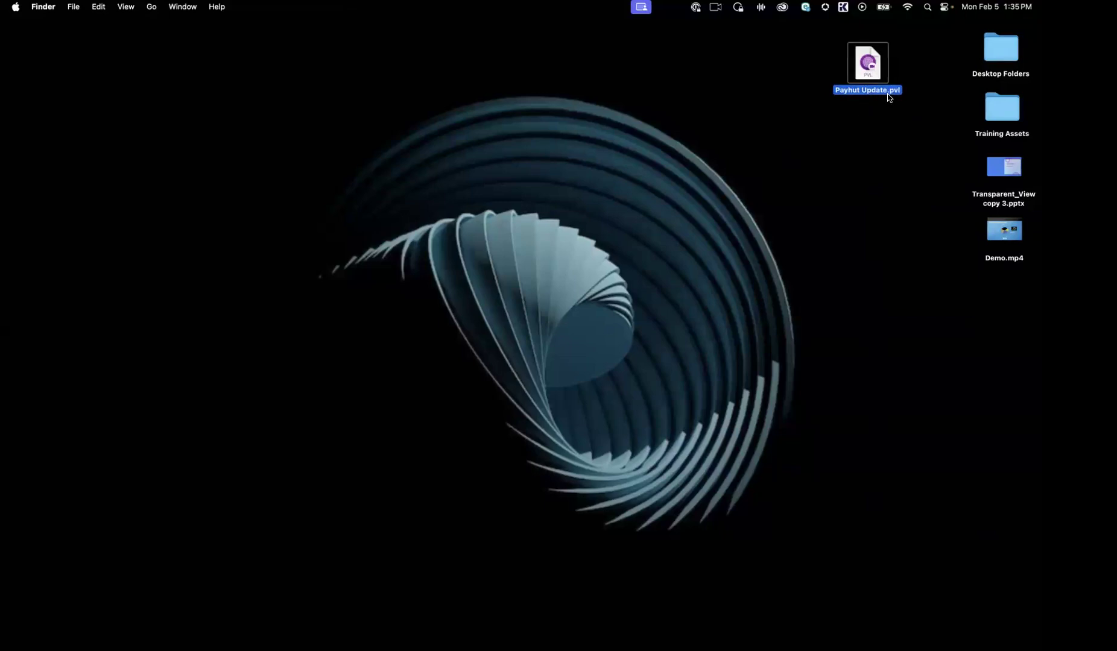
{"action": "double_click", "coordinate": [866, 61]}
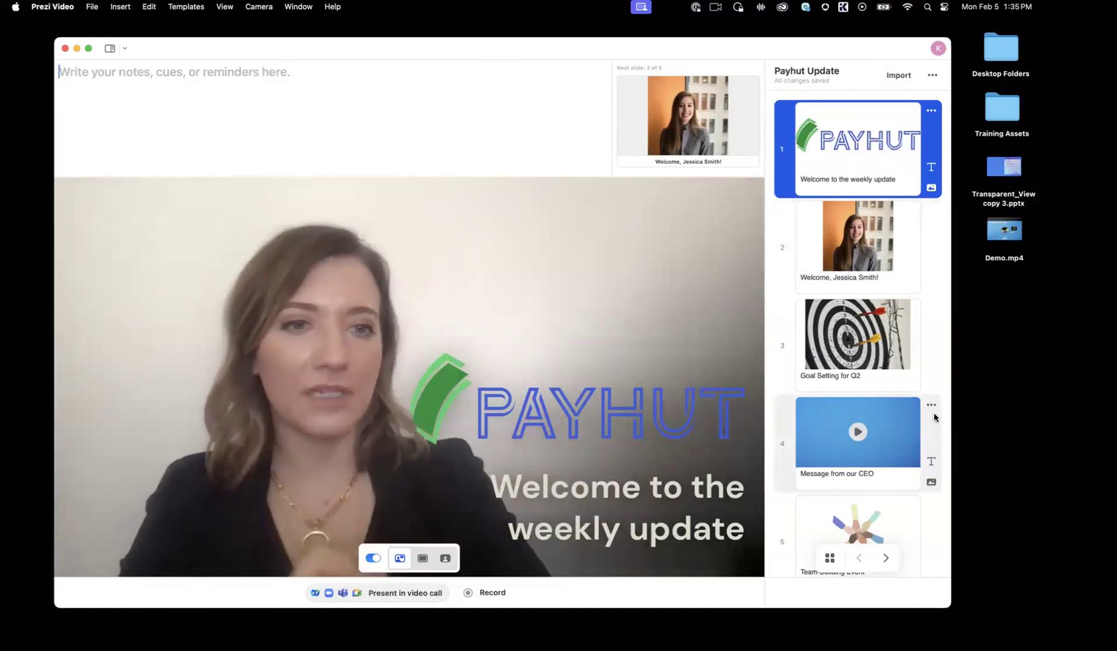
{"action": "left_click", "coordinate": [933, 406]}
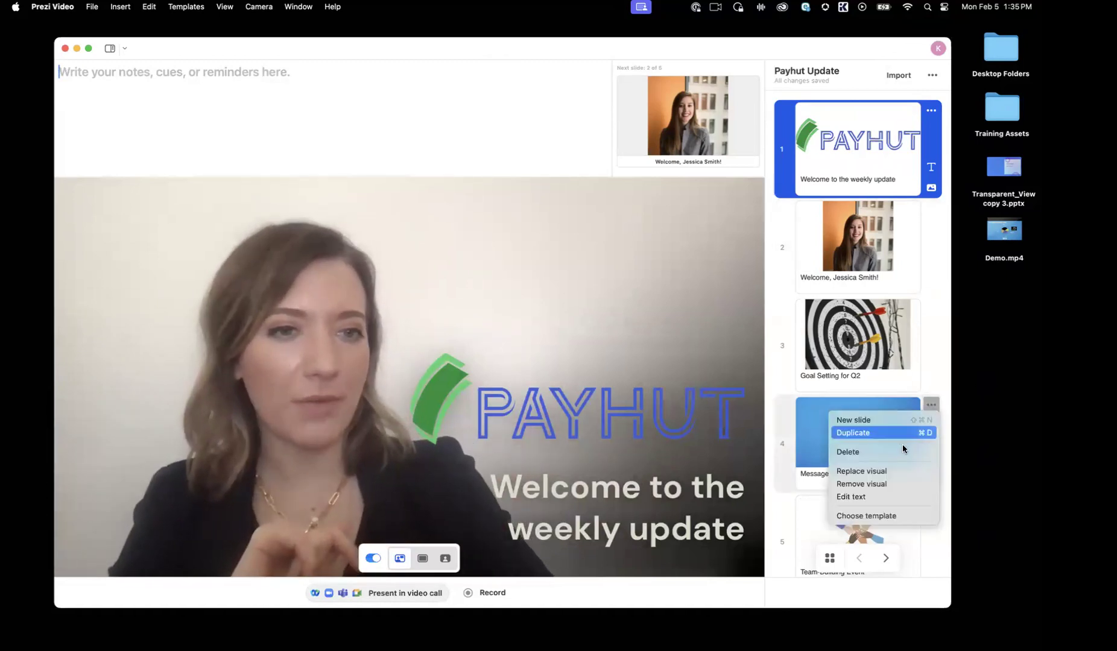
{"action": "left_click", "coordinate": [893, 458]}
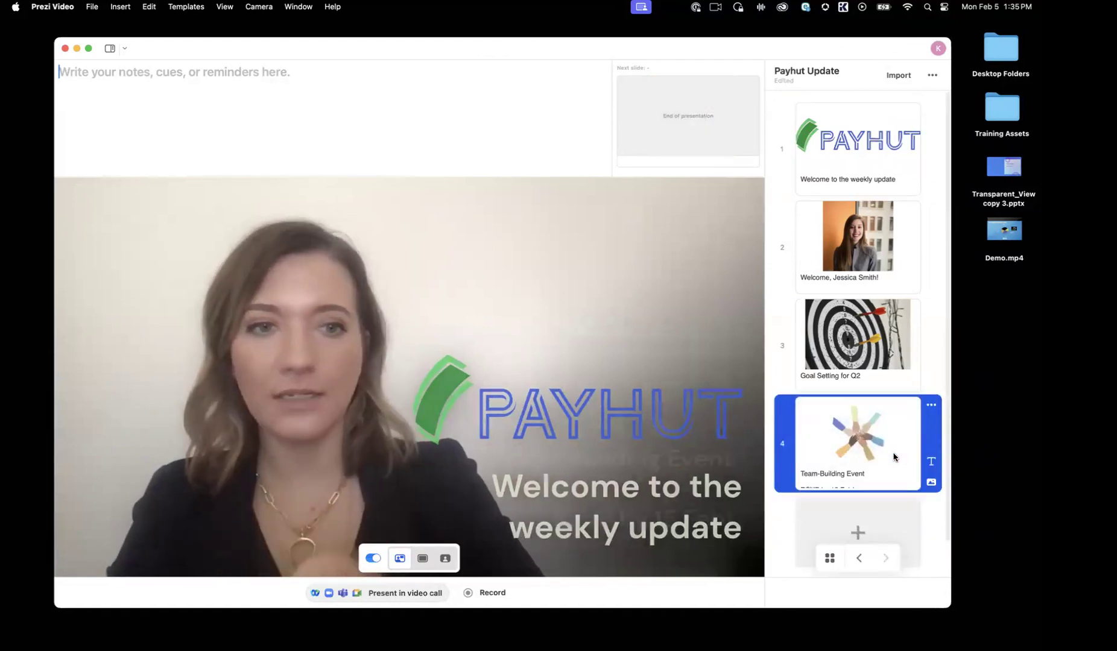
Step: Move the "Goal Setting for Q2" slide below "Team-Building Event" so it is the fourth slide
{"action": "left_click_drag", "start_coordinate": [789, 326], "coordinate": [789, 427]}
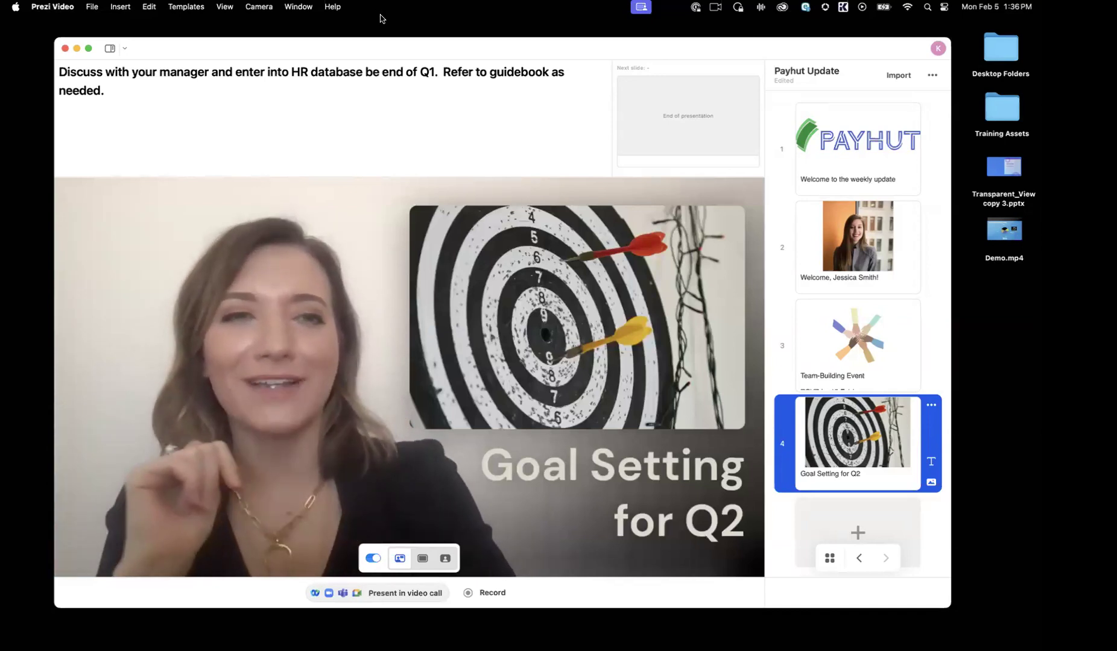
Step: Select the second slide and pop its presenter notes out into a separate floating window over the video preview
{"action": "left_click", "coordinate": [776, 225]}
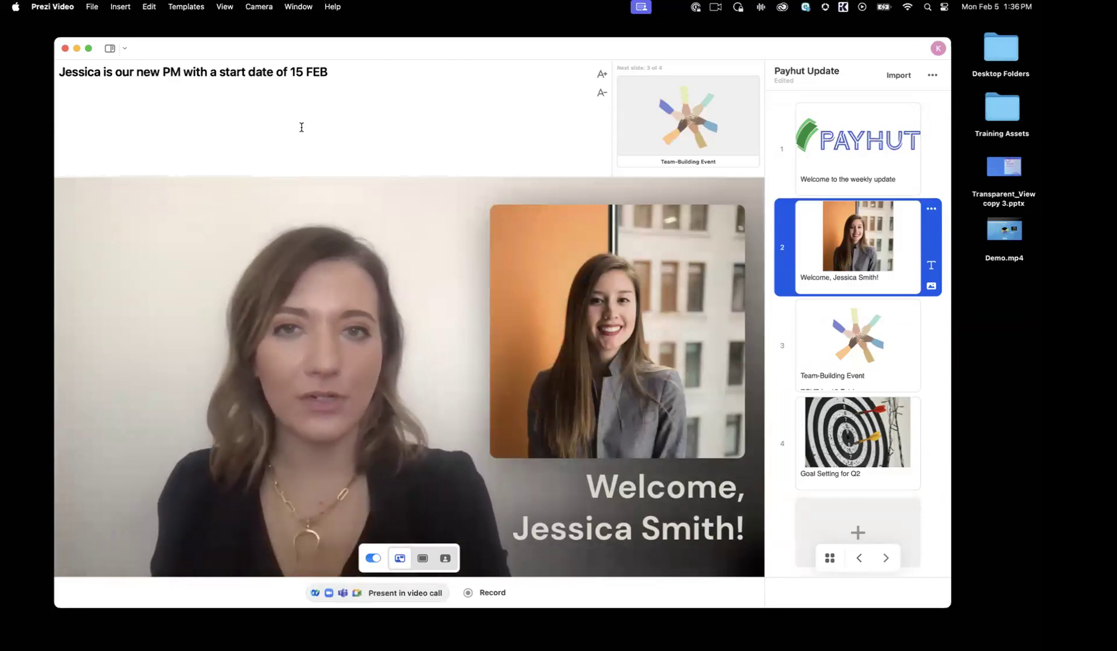
{"action": "left_click", "coordinate": [225, 8]}
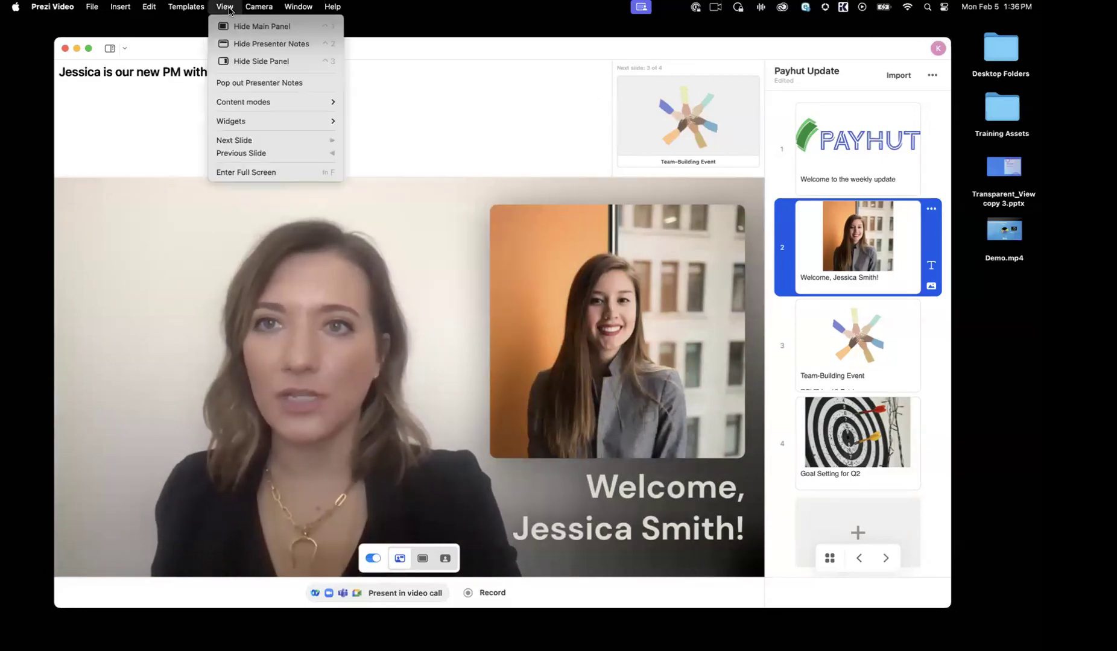
{"action": "left_click", "coordinate": [243, 86]}
{"action": "left_click_drag", "start_coordinate": [477, 51], "coordinate": [561, 58]}
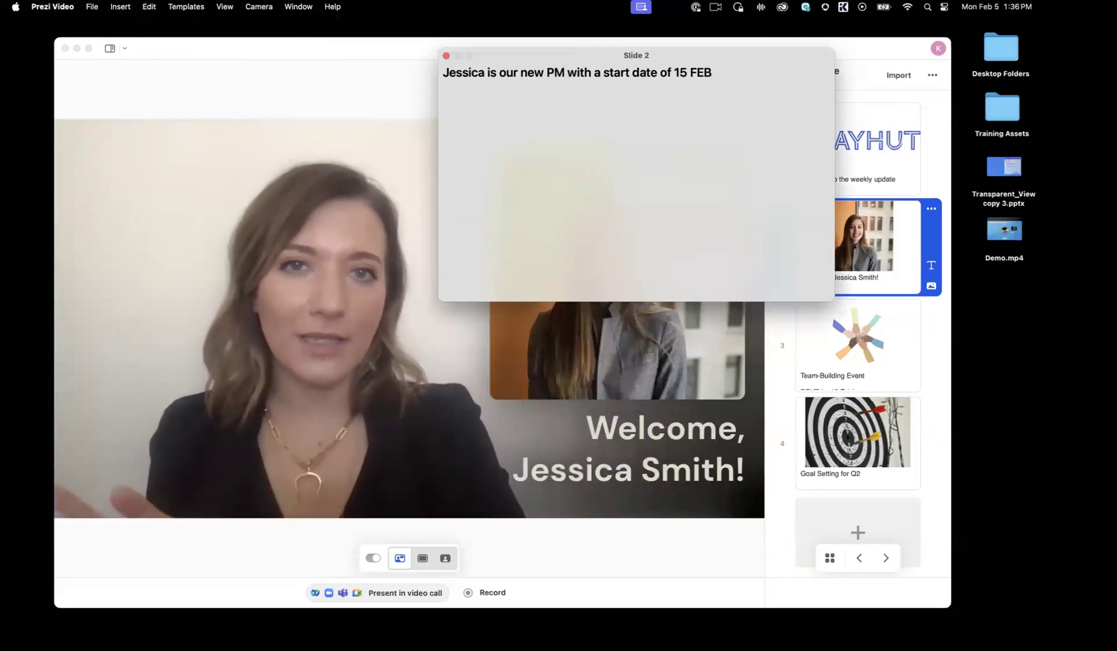
Step: Step forward to the fourth slide and back to the second while checking each slide's notes in the floating window
{"action": "left_click", "coordinate": [781, 419]}
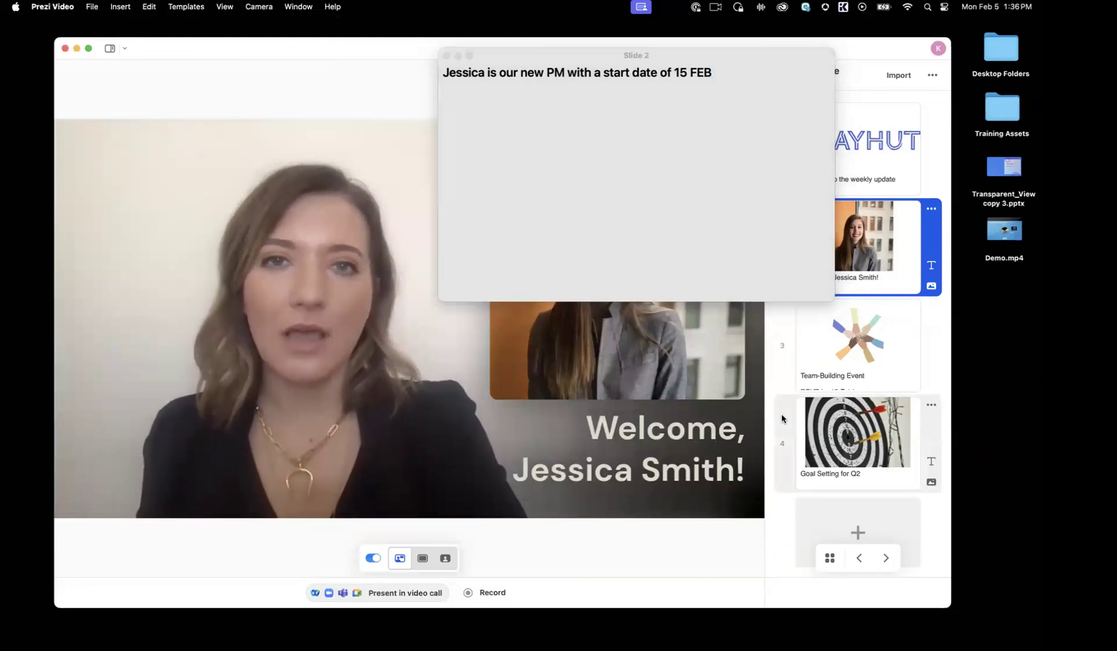
{"action": "key", "text": "Right"}
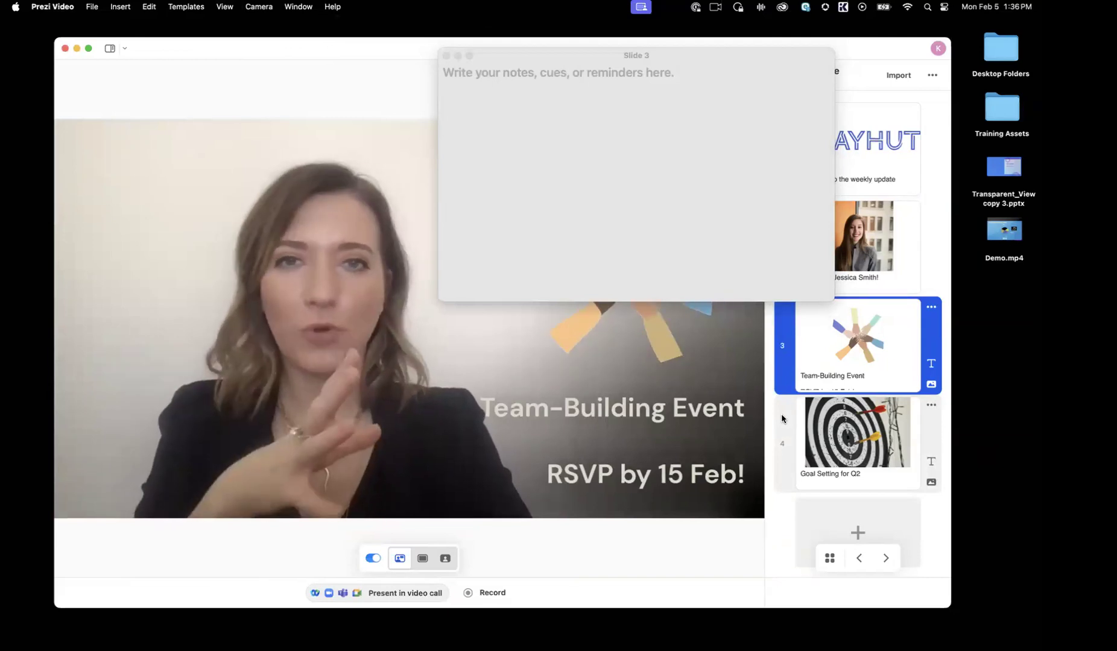
{"action": "key", "text": "Right"}
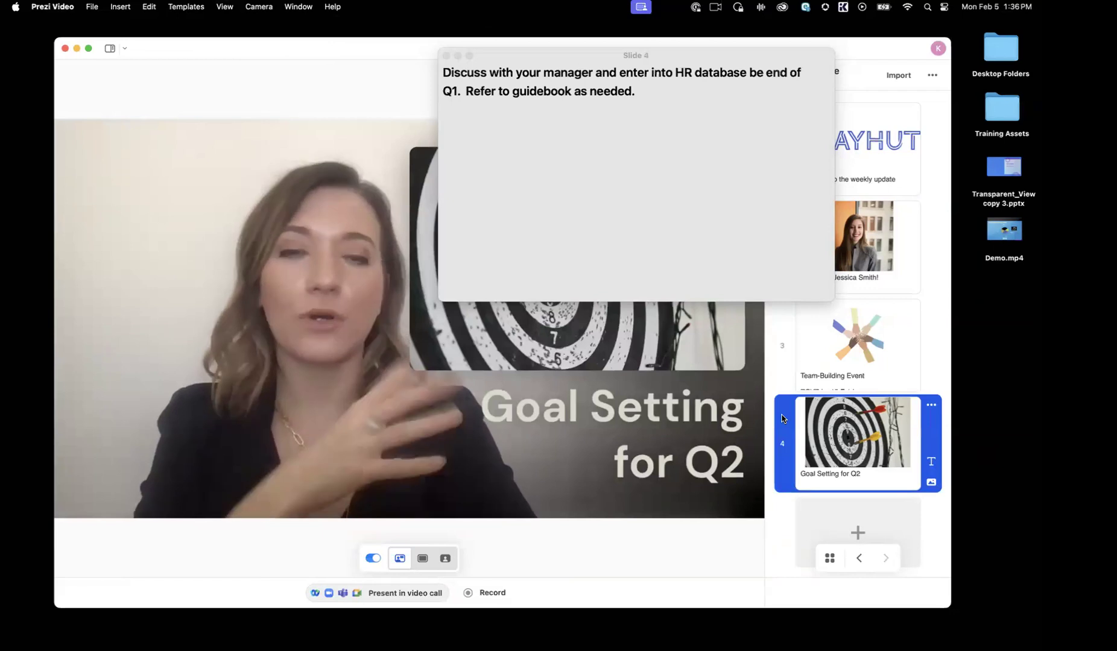
{"action": "key", "text": "Left"}
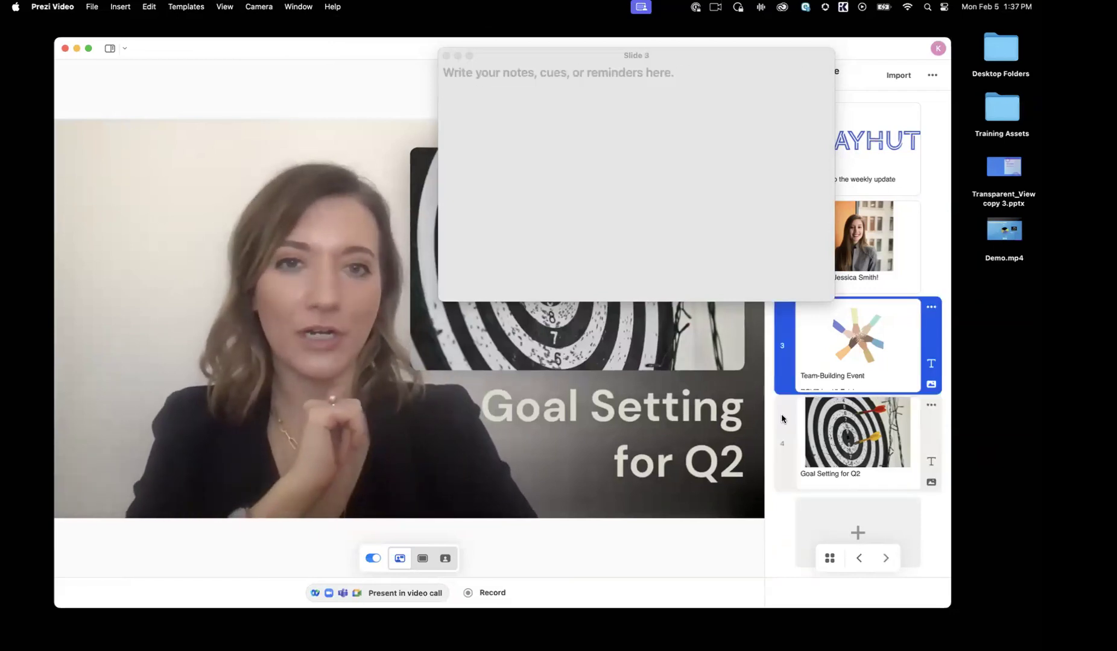
{"action": "key", "text": "Left"}
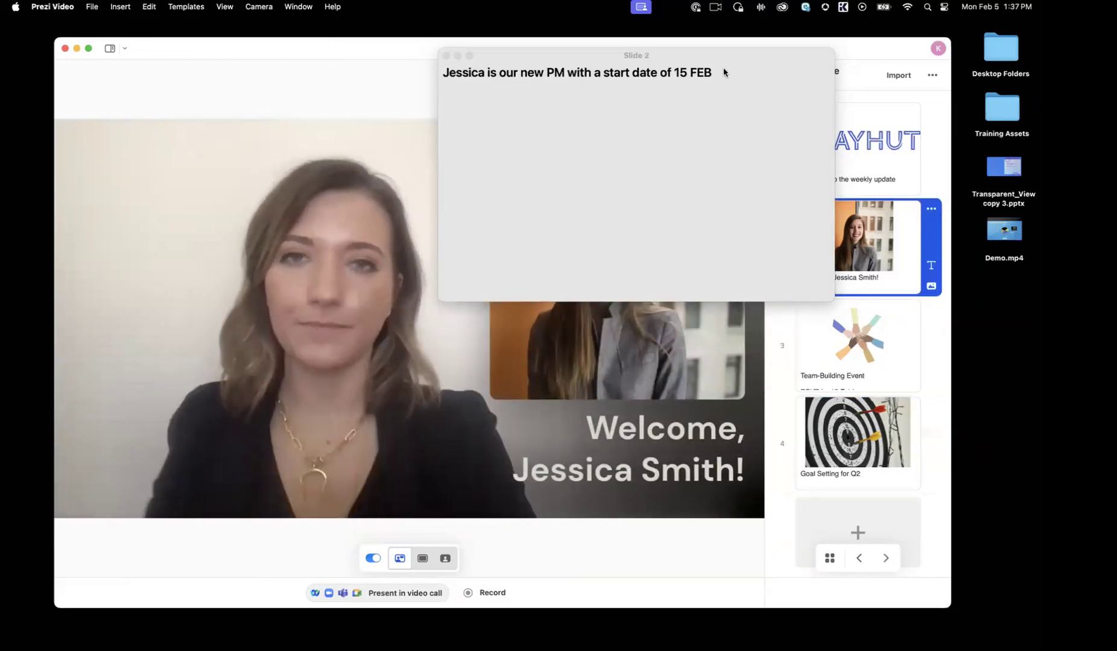
Step: Close the floating presenter notes and close the Payhut Update presentation without saving its changes
{"action": "left_click", "coordinate": [446, 56]}
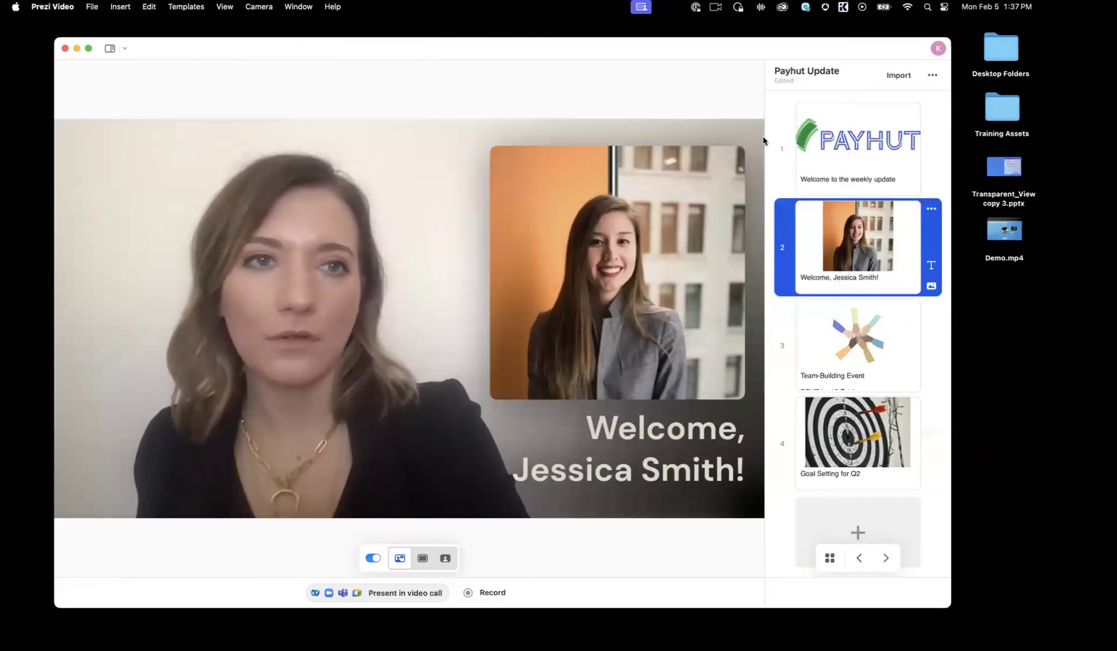
{"action": "left_click", "coordinate": [66, 49]}
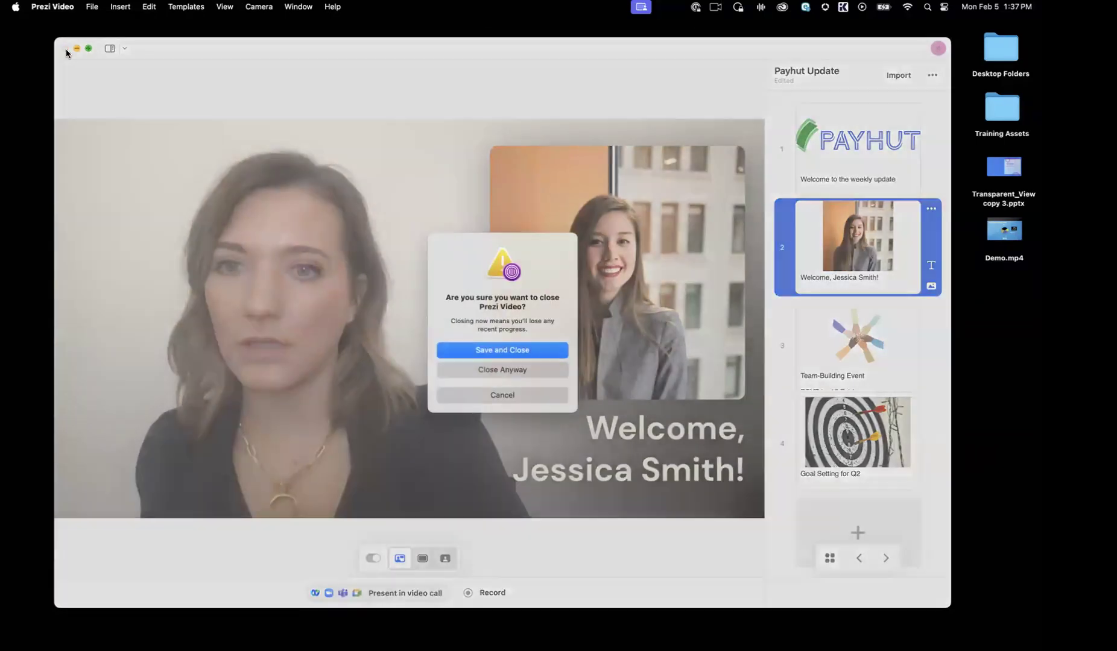
{"action": "left_click", "coordinate": [482, 369]}
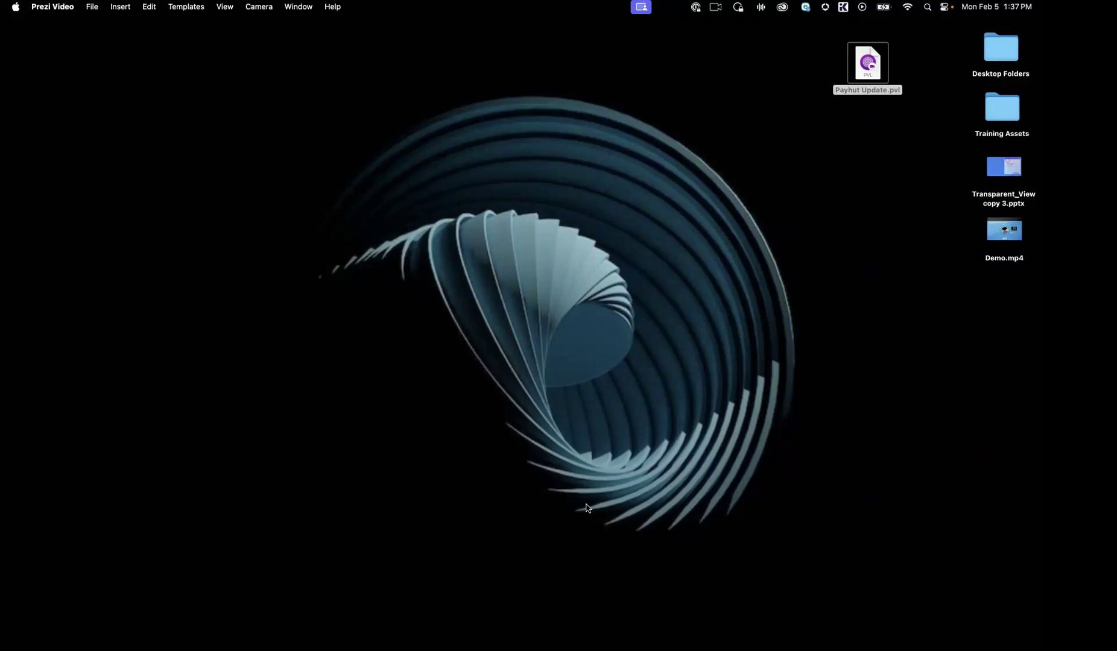
Step: Open Transparent_View copy 3.pptx from the desktop in PowerPoint, and switch to a new untitled video in Prezi Video
{"action": "double_click", "coordinate": [996, 171]}
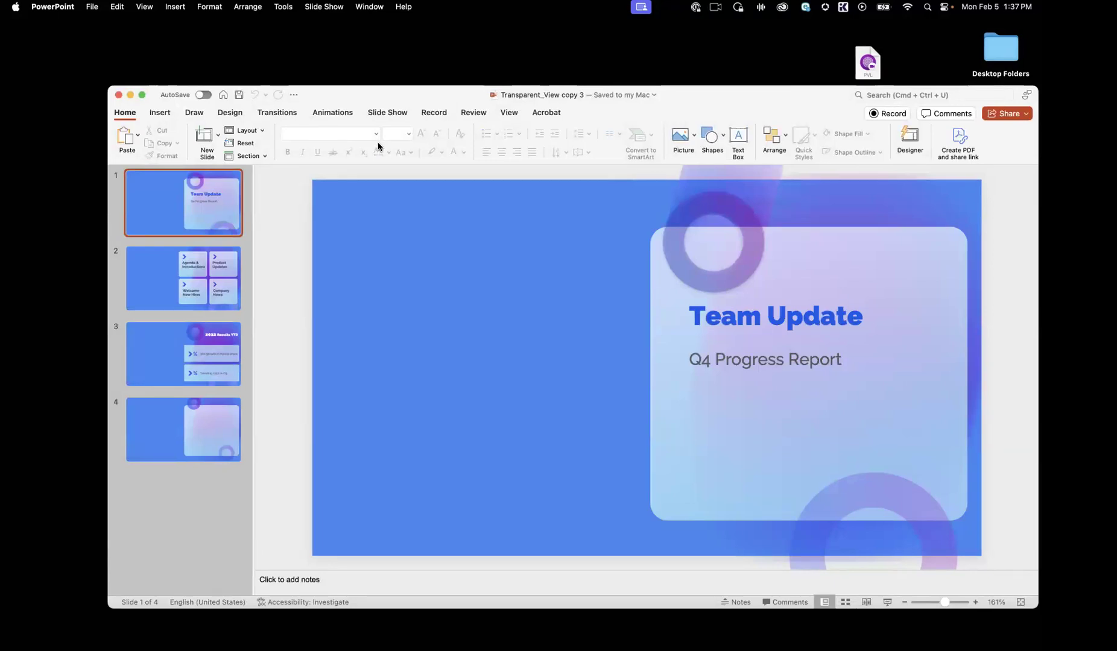
{"action": "left_click", "coordinate": [543, 630]}
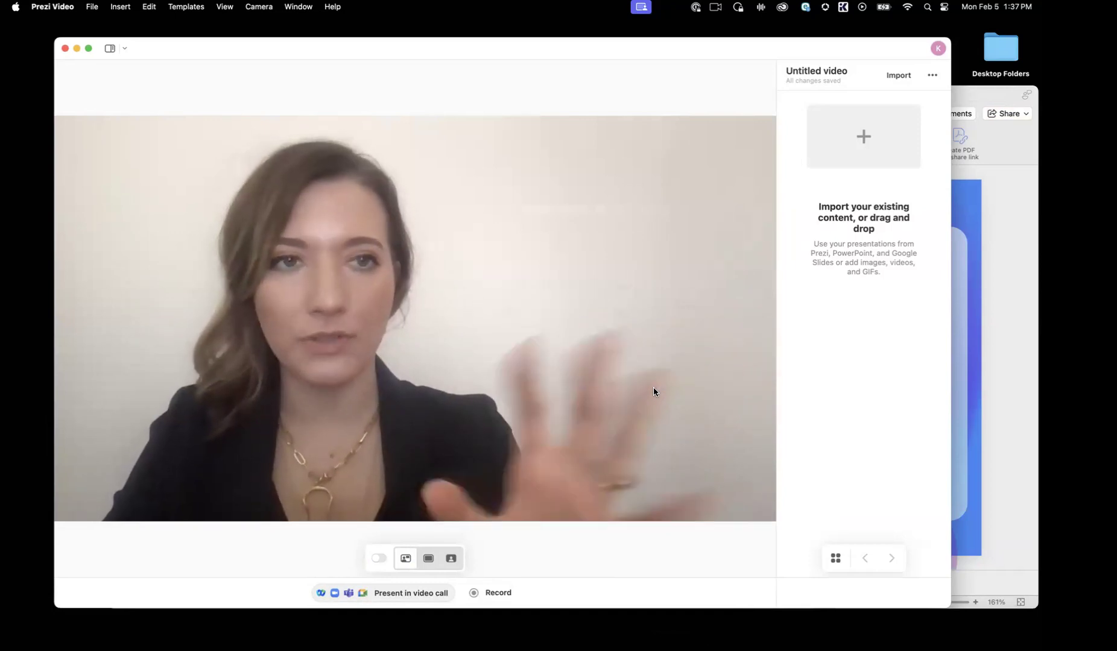
Step: Add an empty first slide to the untitled video and minimize the PowerPoint window
{"action": "left_click", "coordinate": [860, 132]}
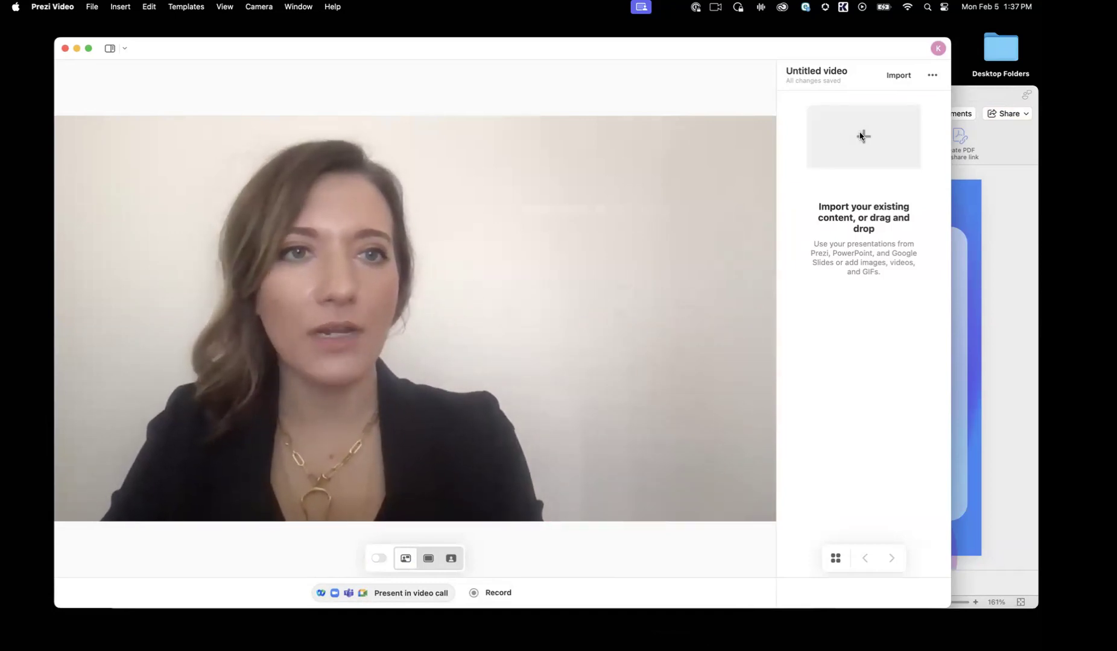
{"action": "left_click", "coordinate": [969, 98]}
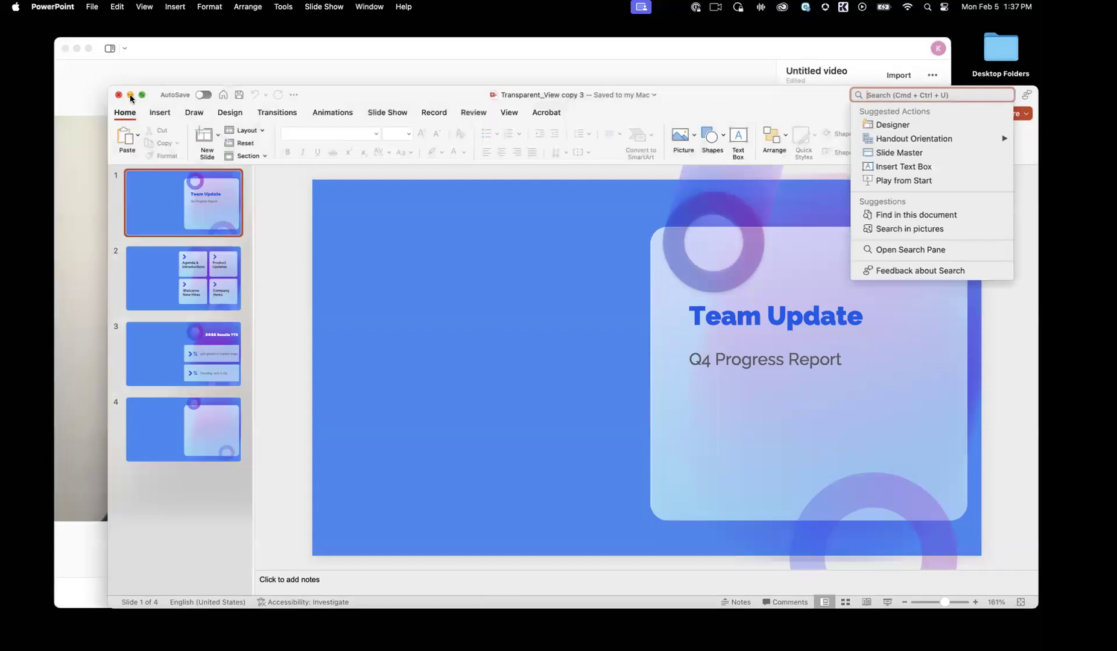
{"action": "left_click", "coordinate": [130, 95]}
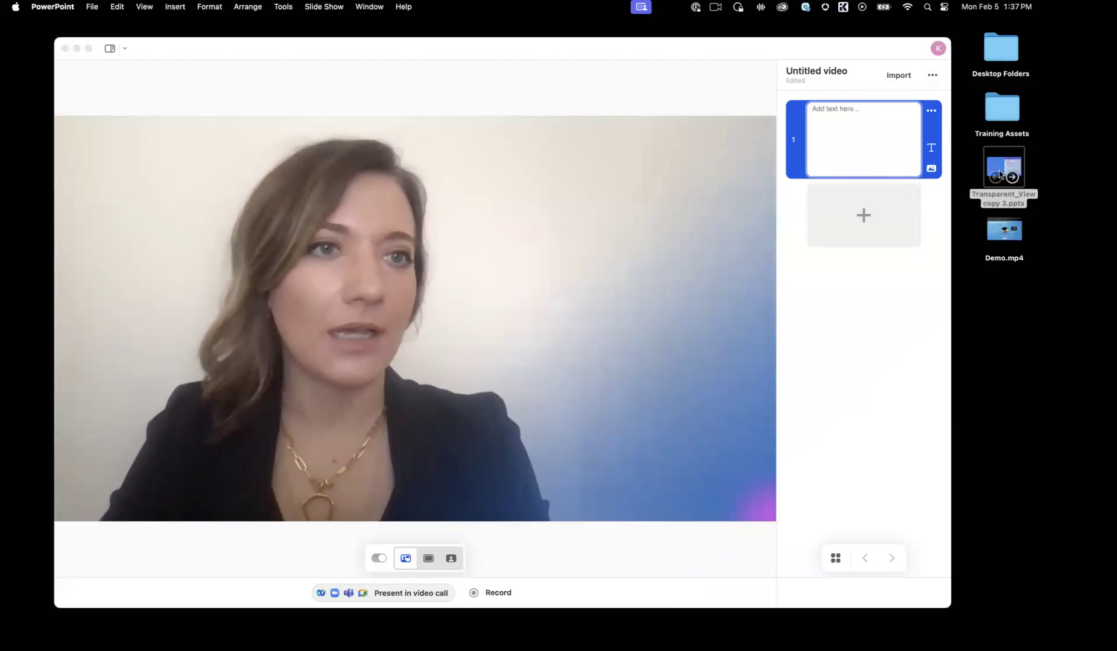
Step: Import all slides of Transparent_View copy 3.pptx from the desktop into the untitled video, starting at its empty first slide
{"action": "left_click_drag", "start_coordinate": [997, 167], "coordinate": [854, 123]}
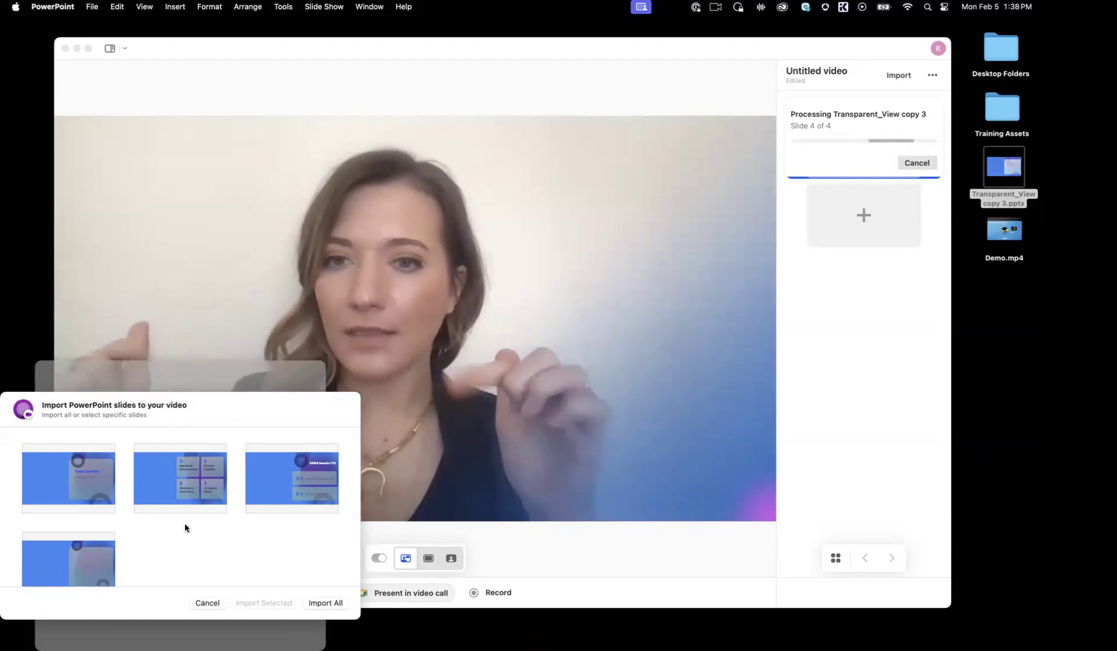
{"action": "left_click", "coordinate": [49, 466]}
{"action": "left_click", "coordinate": [83, 483]}
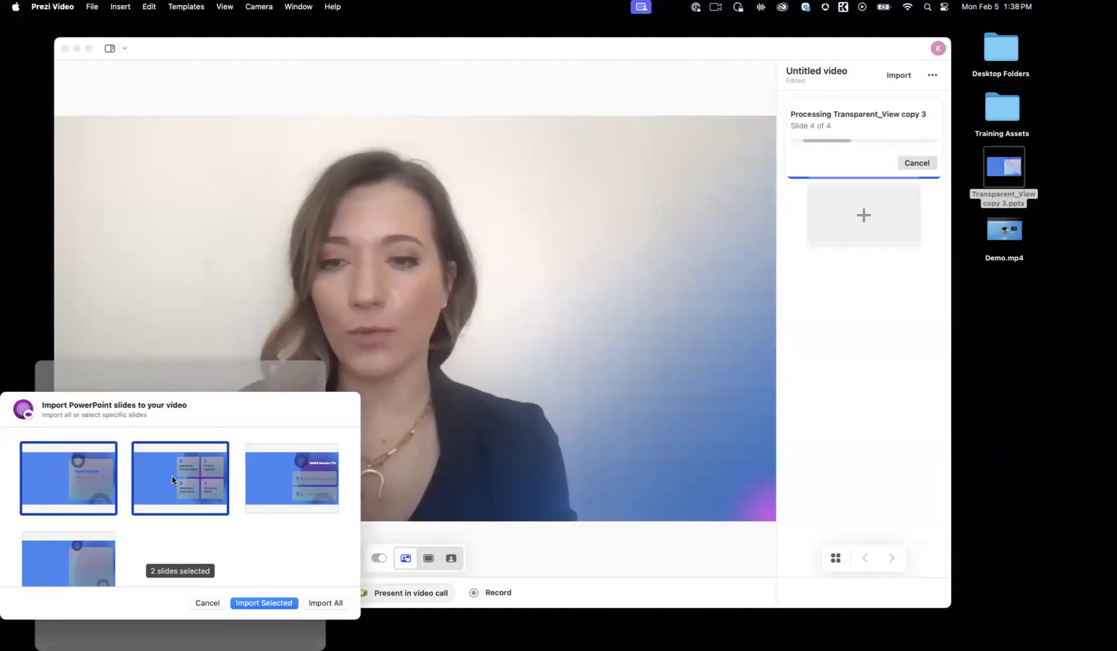
{"action": "left_click", "coordinate": [324, 603]}
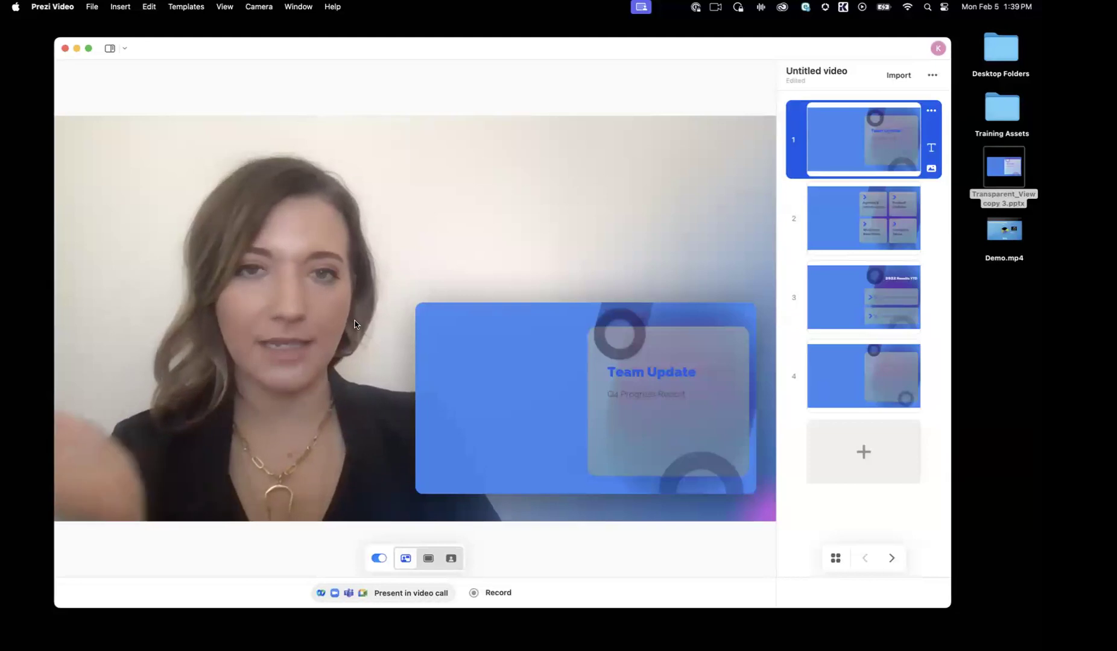
Step: Go to the "2022 Results YTD" slide, try several templates and apply the one with bold white text in a black box
{"action": "key", "text": "Right"}
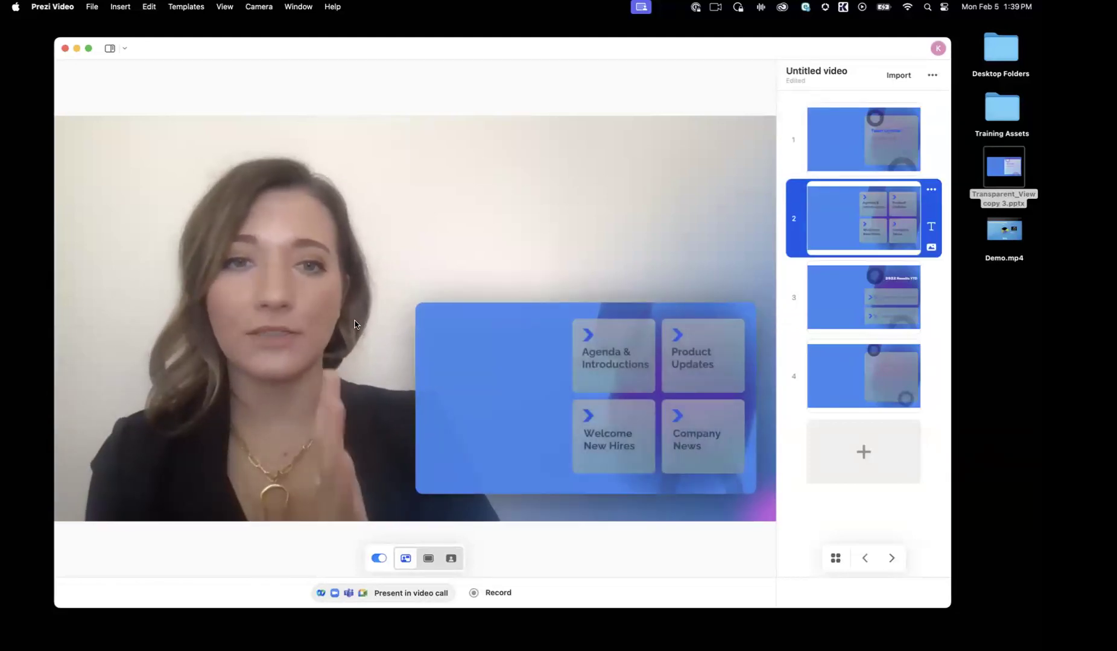
{"action": "key", "text": "Right"}
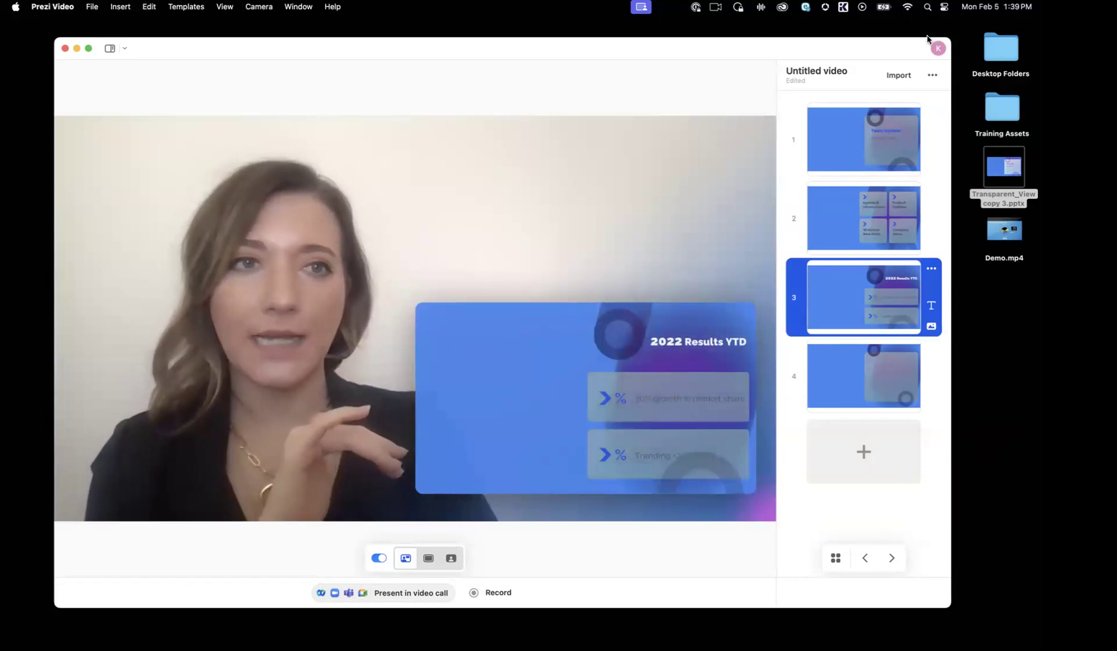
{"action": "left_click", "coordinate": [934, 74]}
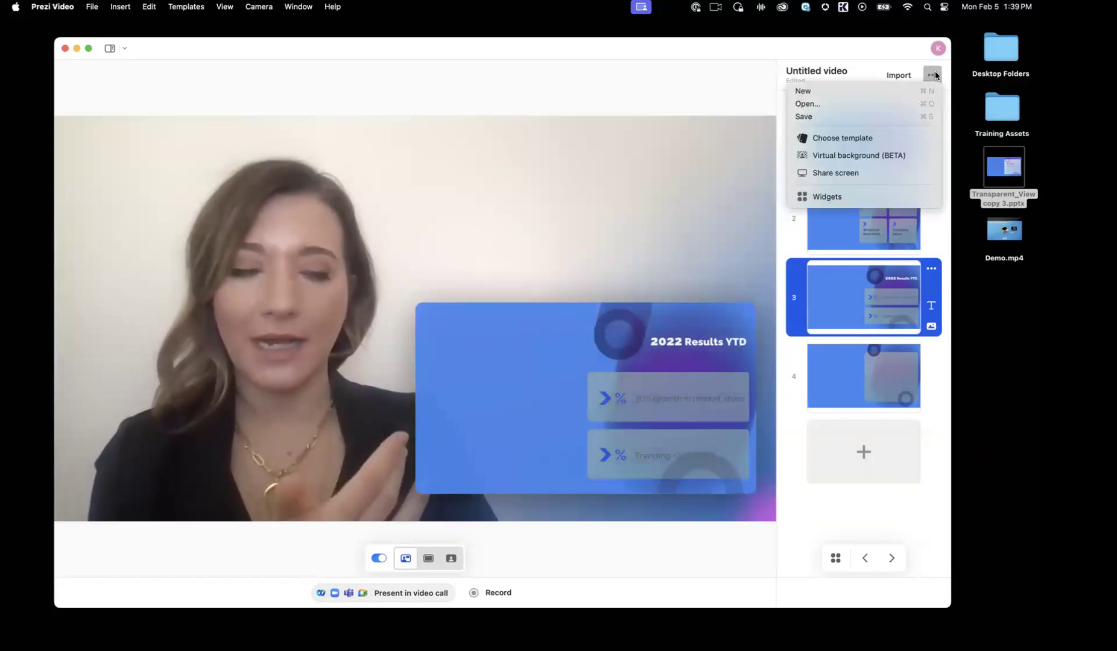
{"action": "left_click", "coordinate": [890, 145]}
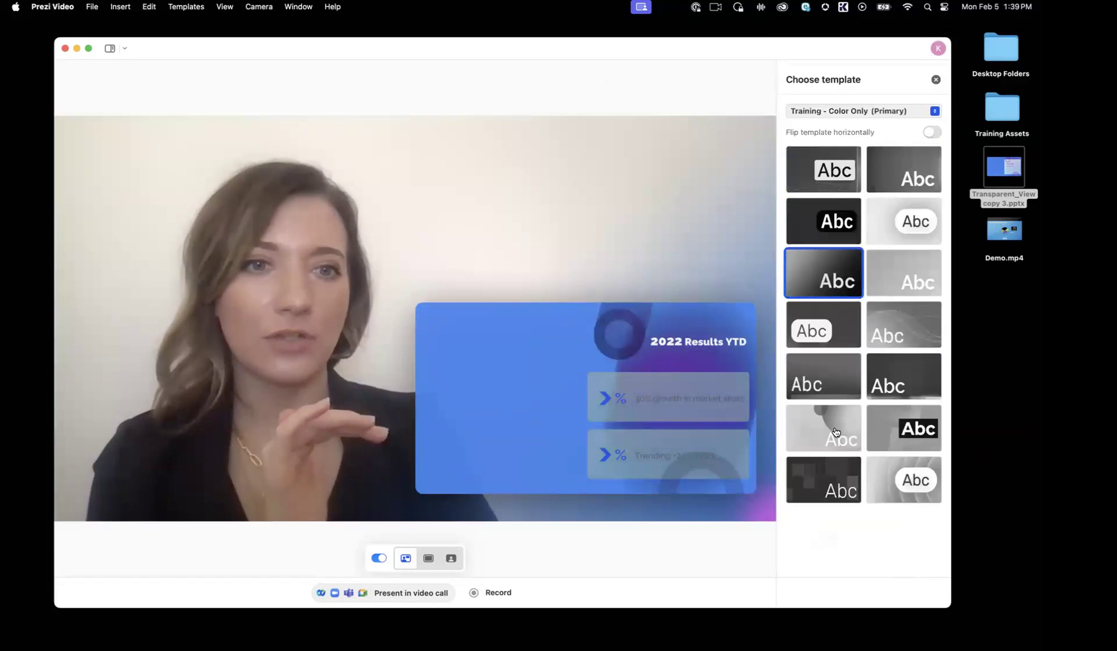
{"action": "left_click", "coordinate": [835, 431]}
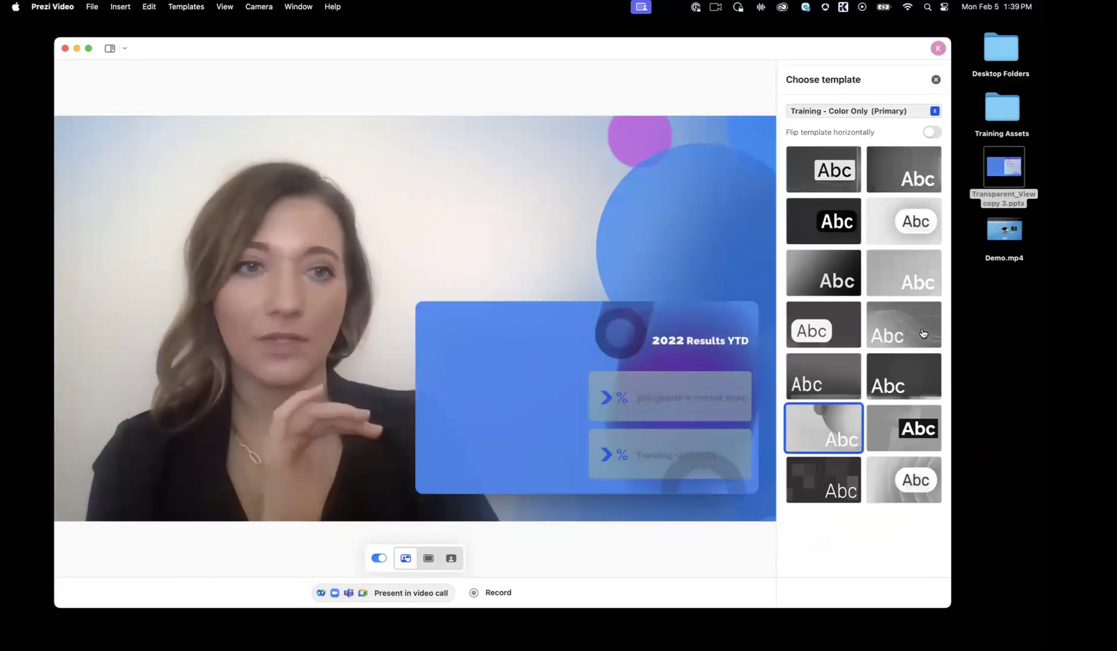
{"action": "left_click", "coordinate": [922, 333]}
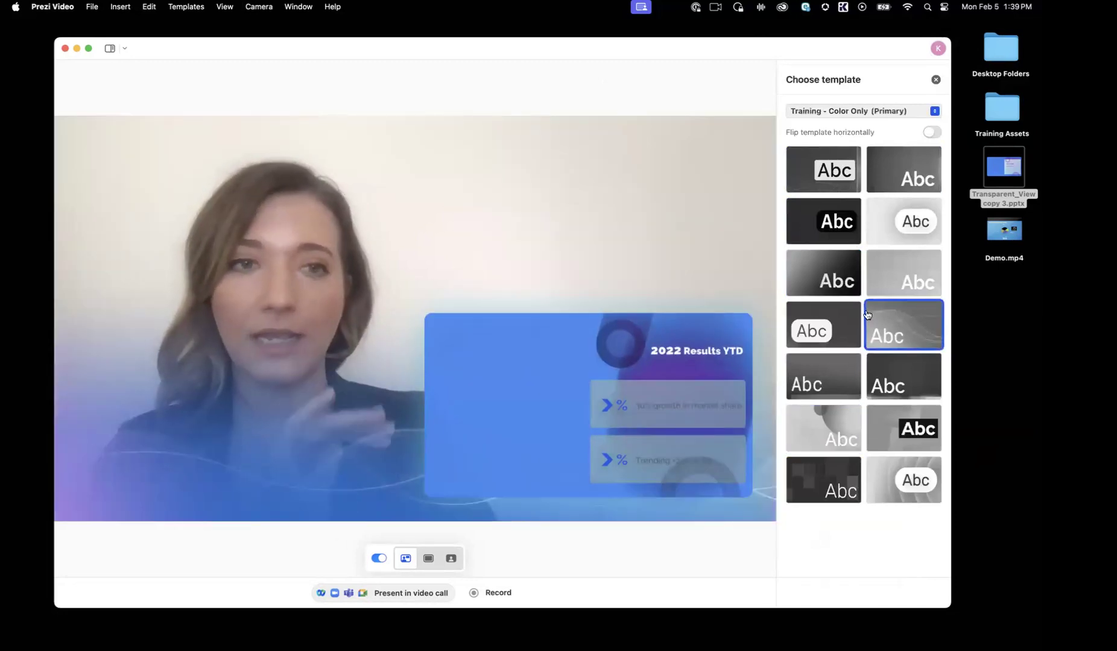
{"action": "left_click", "coordinate": [871, 440]}
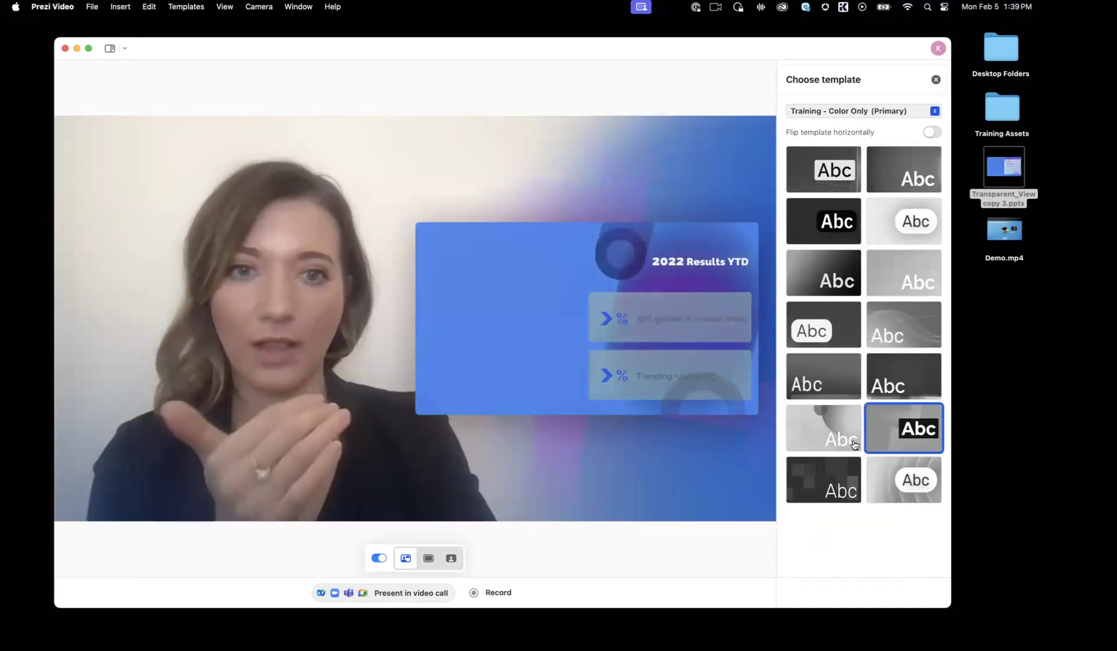
{"action": "left_click", "coordinate": [935, 80]}
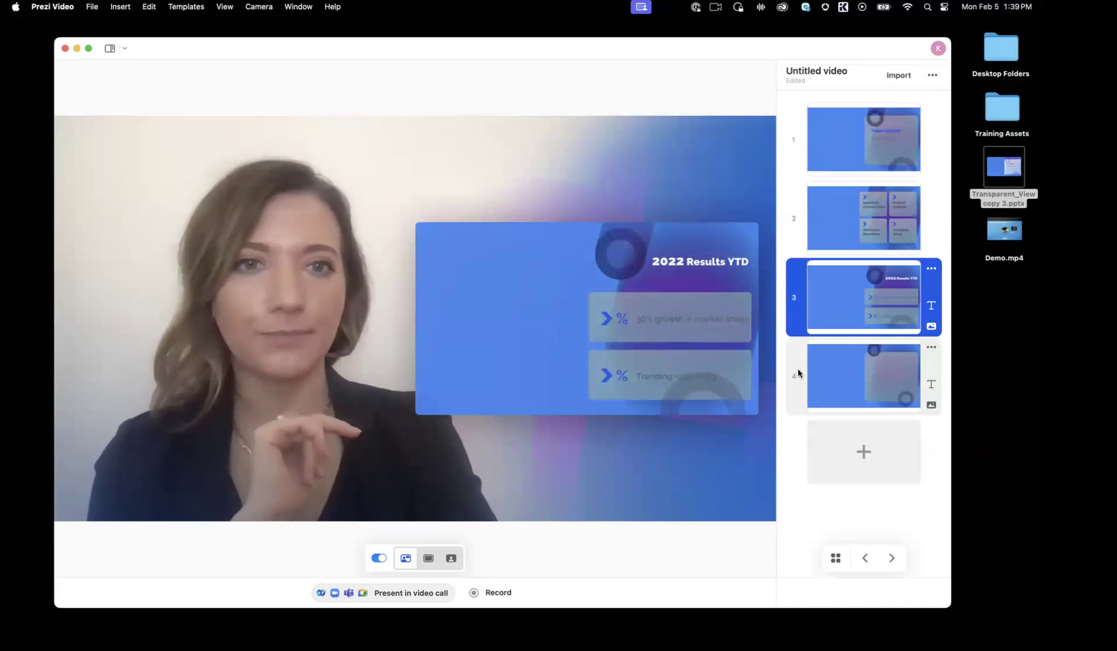
Step: Add the text "Let's compare results YOY" to the third slide, "2022 Results YTD"
{"action": "left_click", "coordinate": [931, 305]}
{"action": "type", "text": "Let"}
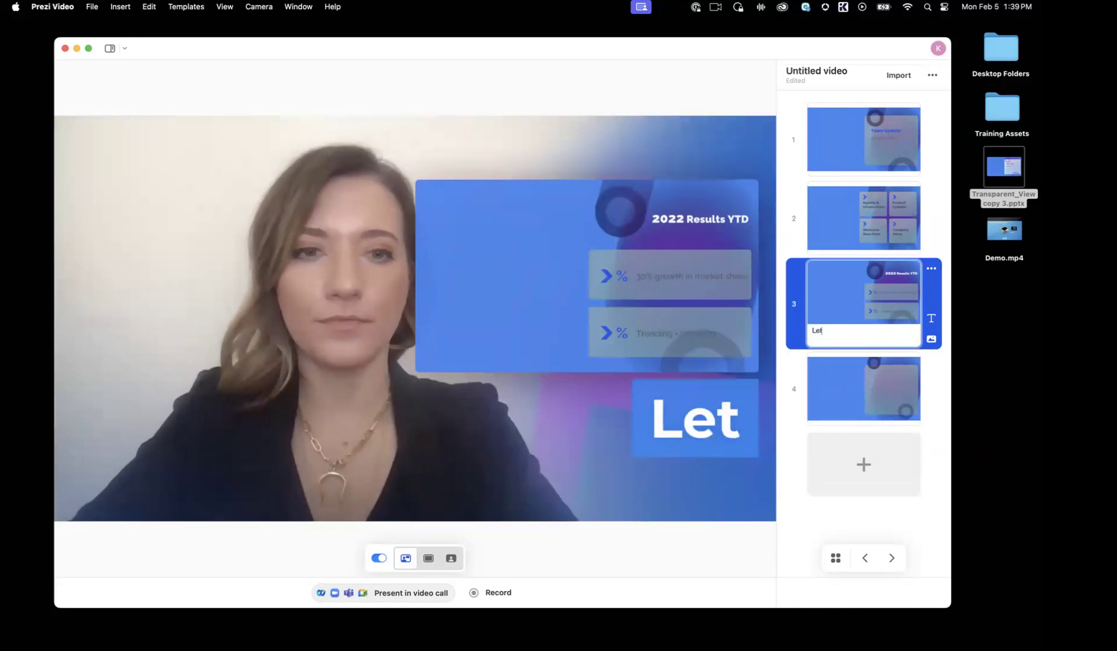
{"action": "type", "text": "'s compare resu"}
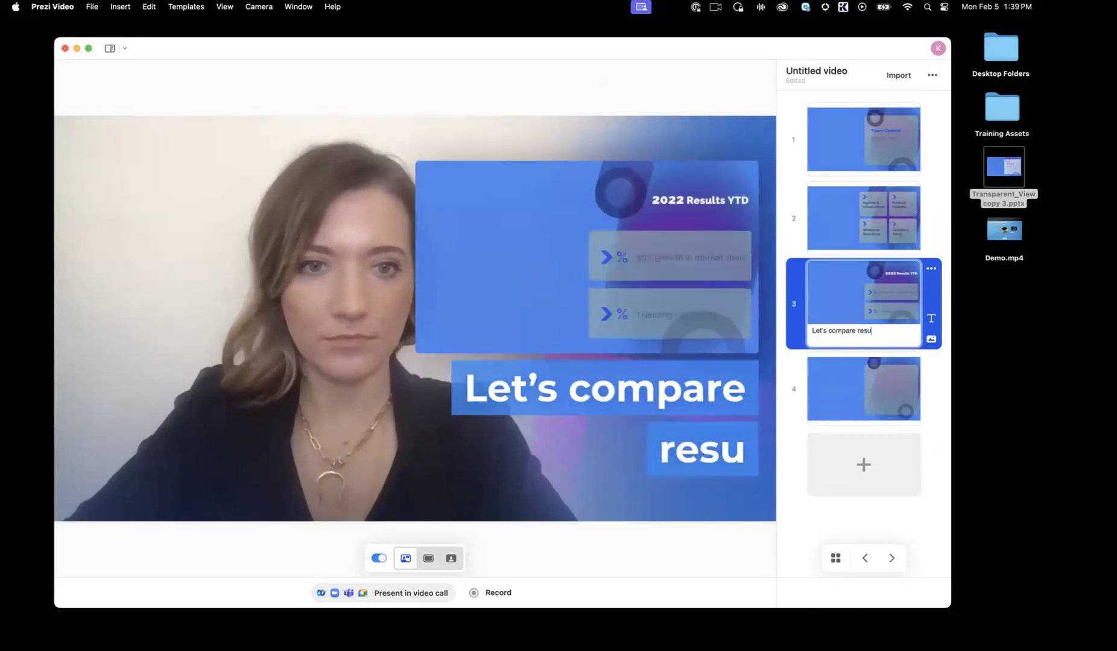
{"action": "type", "text": "lts YOY"}
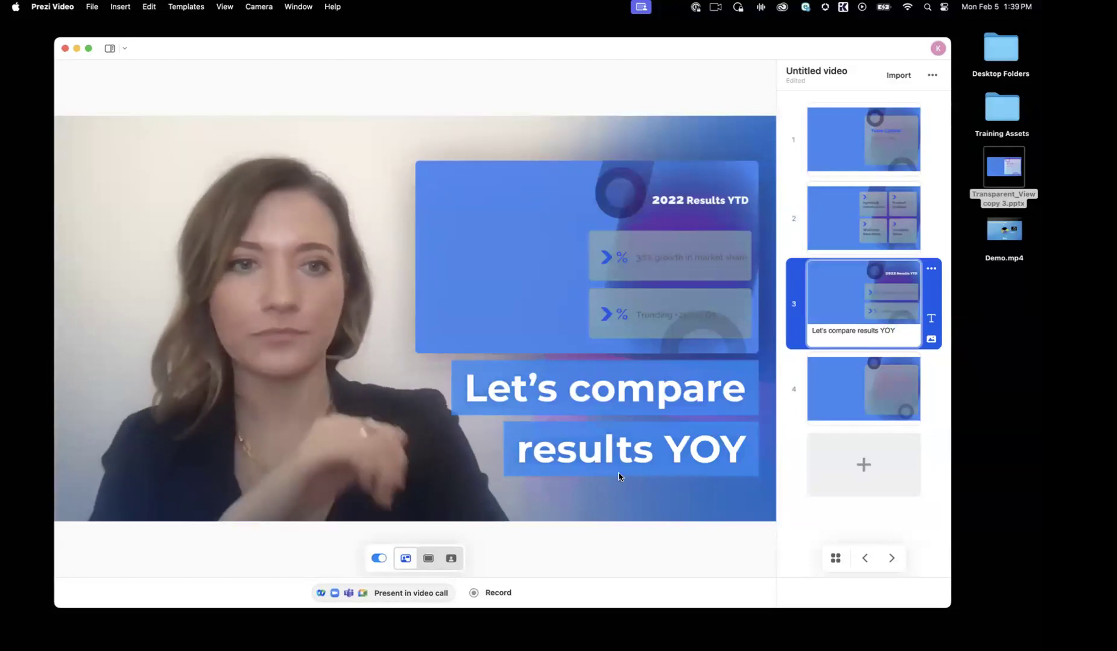
Step: Switch the first slide to the transparent full-frame view with the presenter and advance through the slides to the third
{"action": "left_click", "coordinate": [794, 130]}
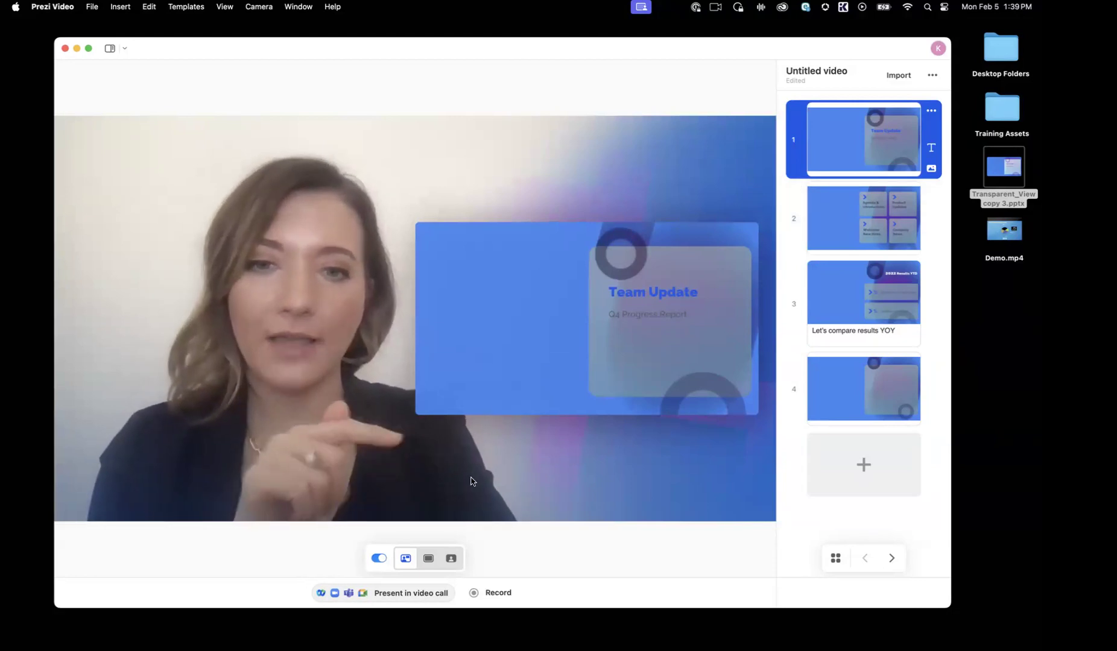
{"action": "left_click", "coordinate": [450, 559]}
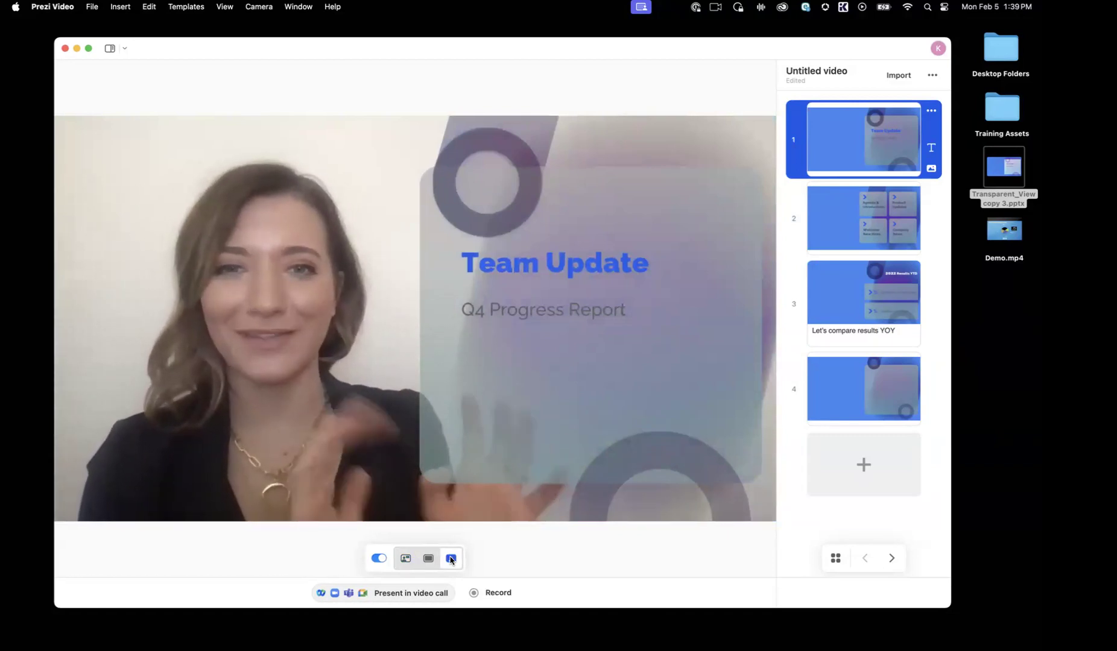
{"action": "key", "text": "Right"}
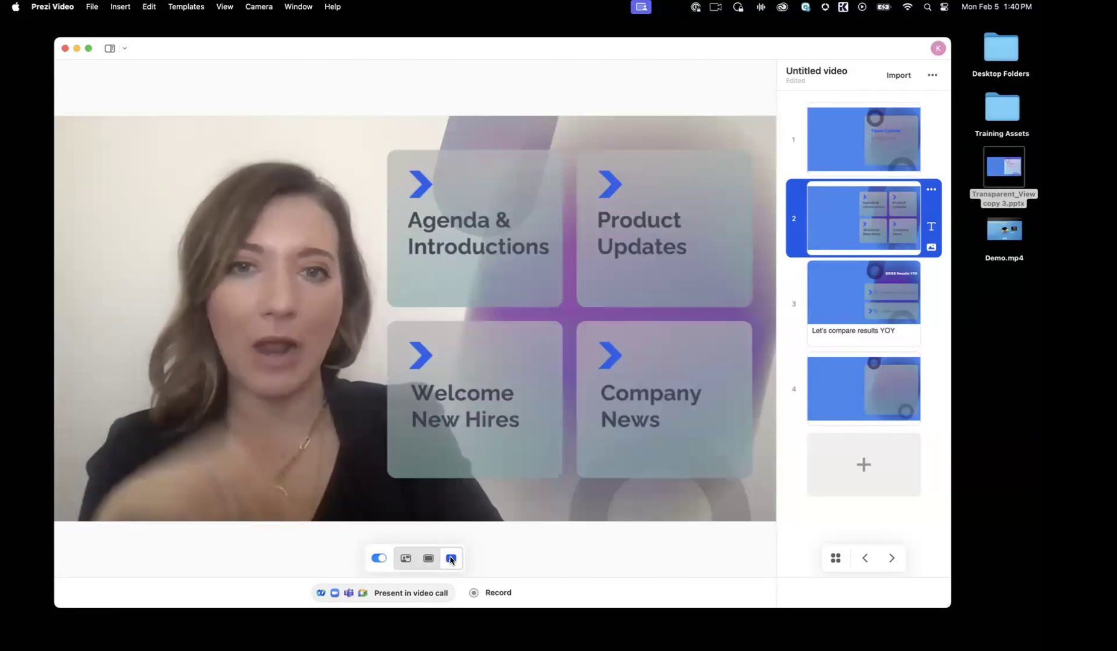
{"action": "key", "text": "Right"}
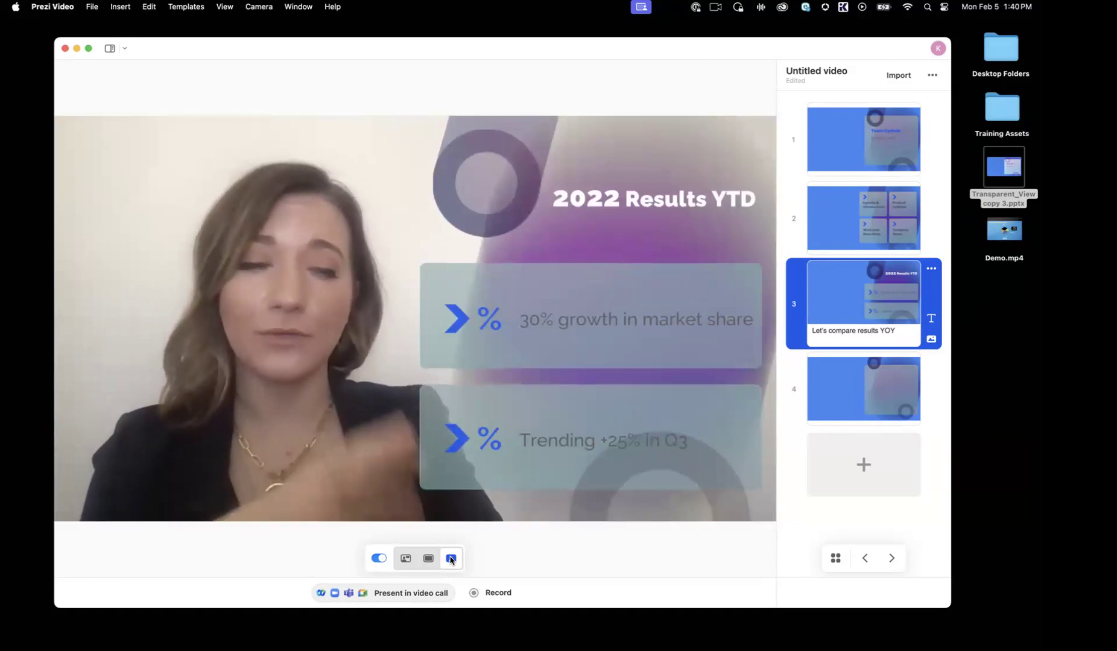
Step: Advance to the fourth slide in the transparent view and return to the second slide, the one with the four agenda topics
{"action": "key", "text": "Right"}
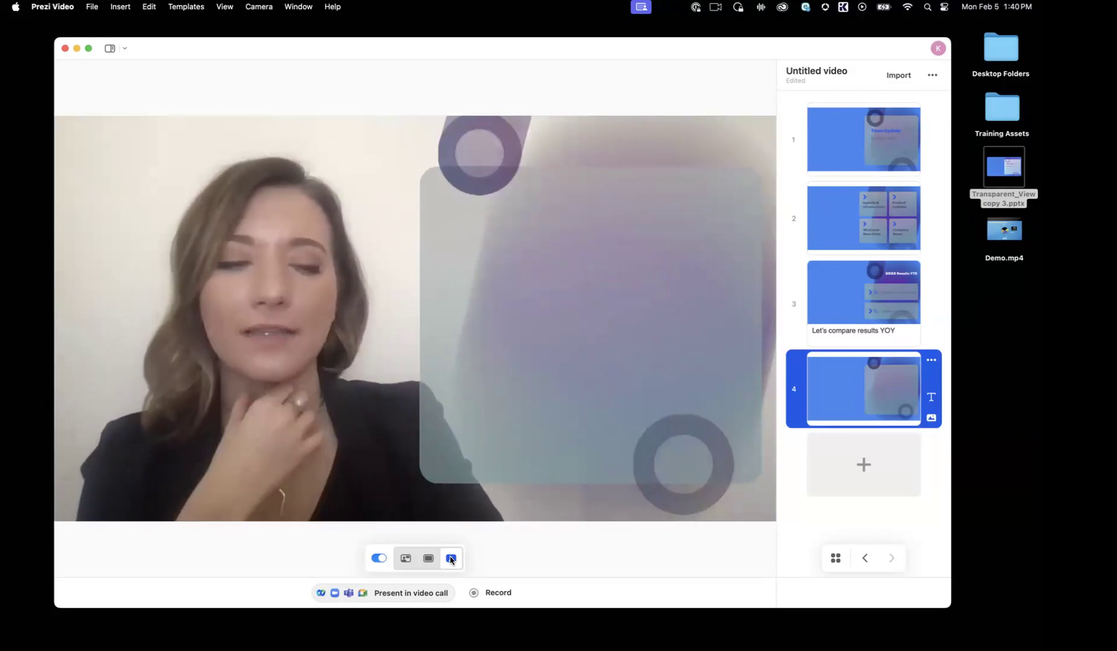
{"action": "key", "text": "Left"}
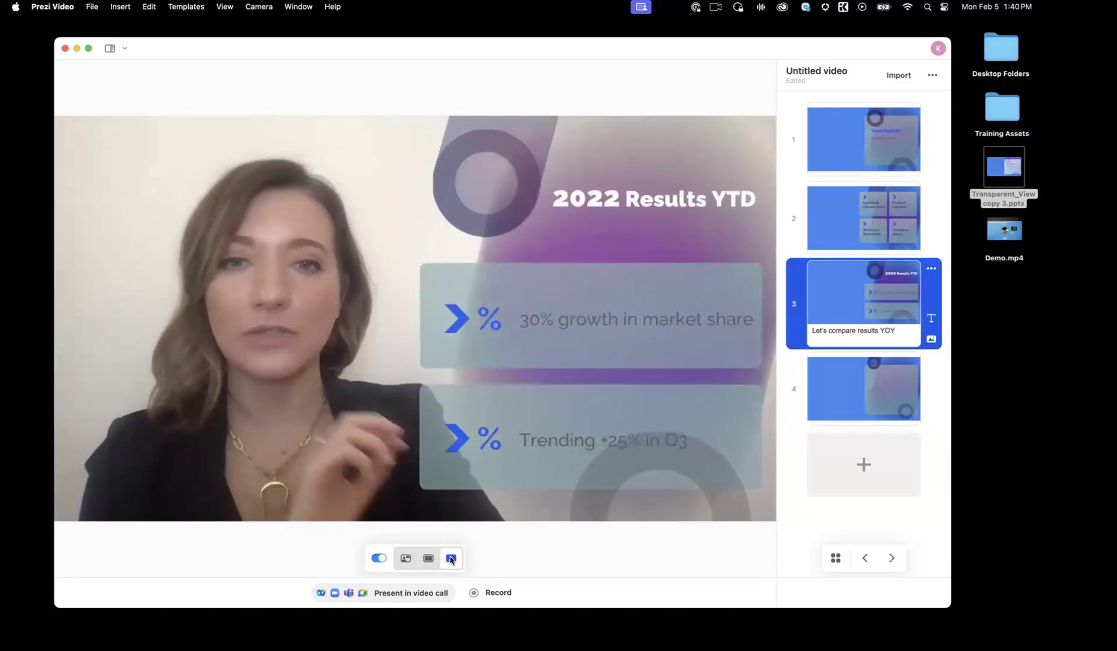
{"action": "key", "text": "Left"}
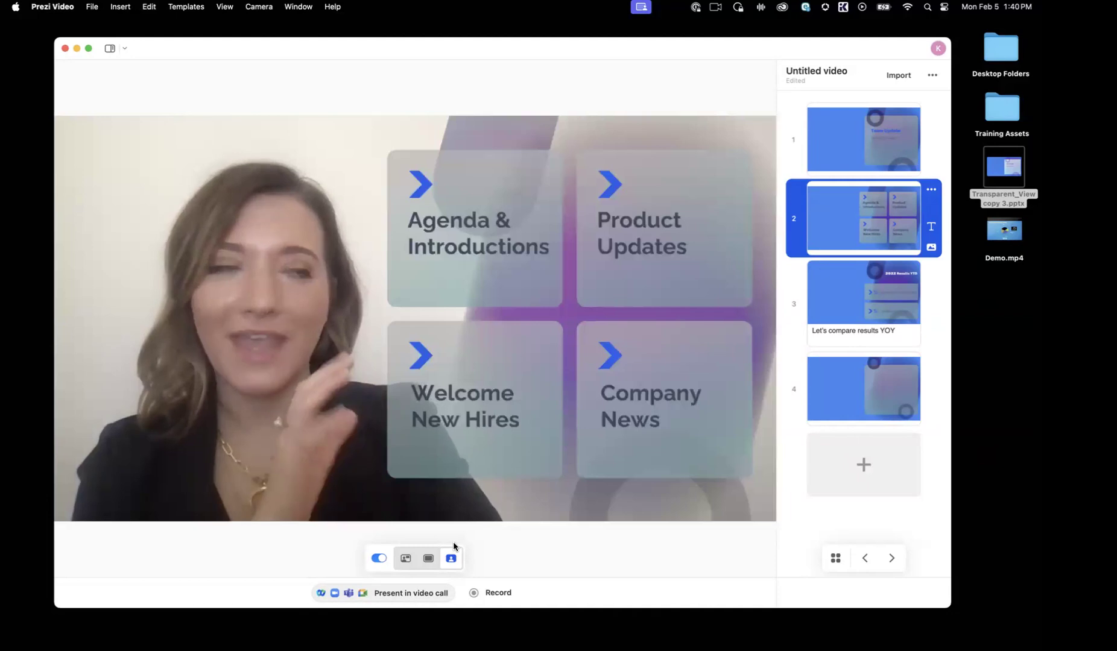
Step: Compare the slide-only, floating and transparent views on the second slide, leave it in floating mode and go to the first slide
{"action": "left_click", "coordinate": [429, 559]}
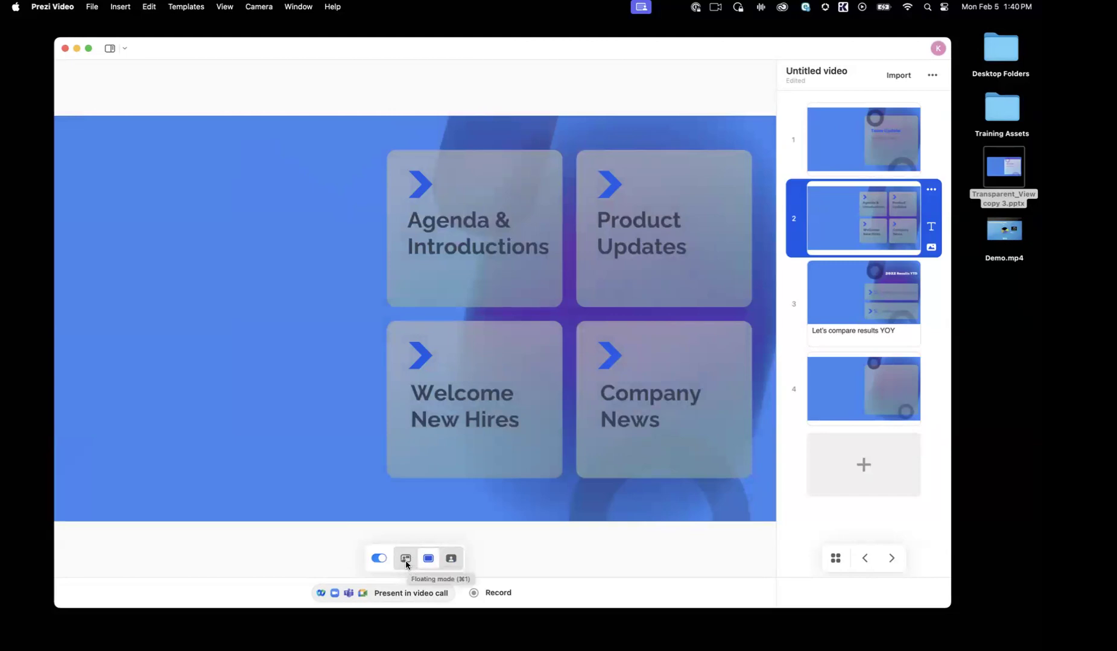
{"action": "left_click", "coordinate": [405, 559]}
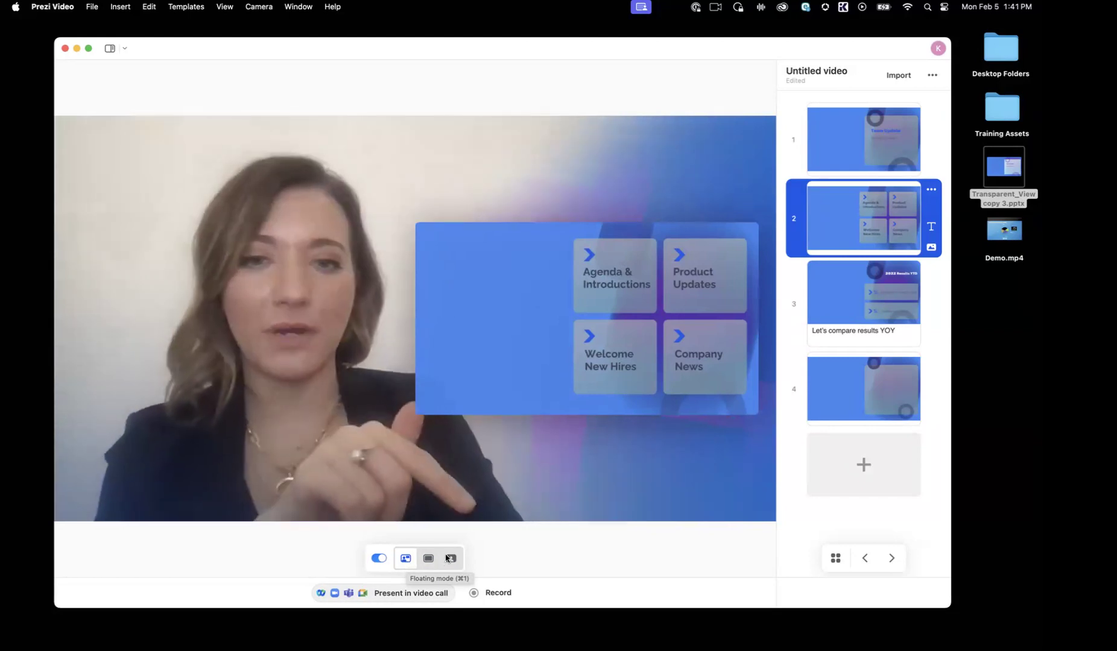
{"action": "left_click", "coordinate": [459, 555]}
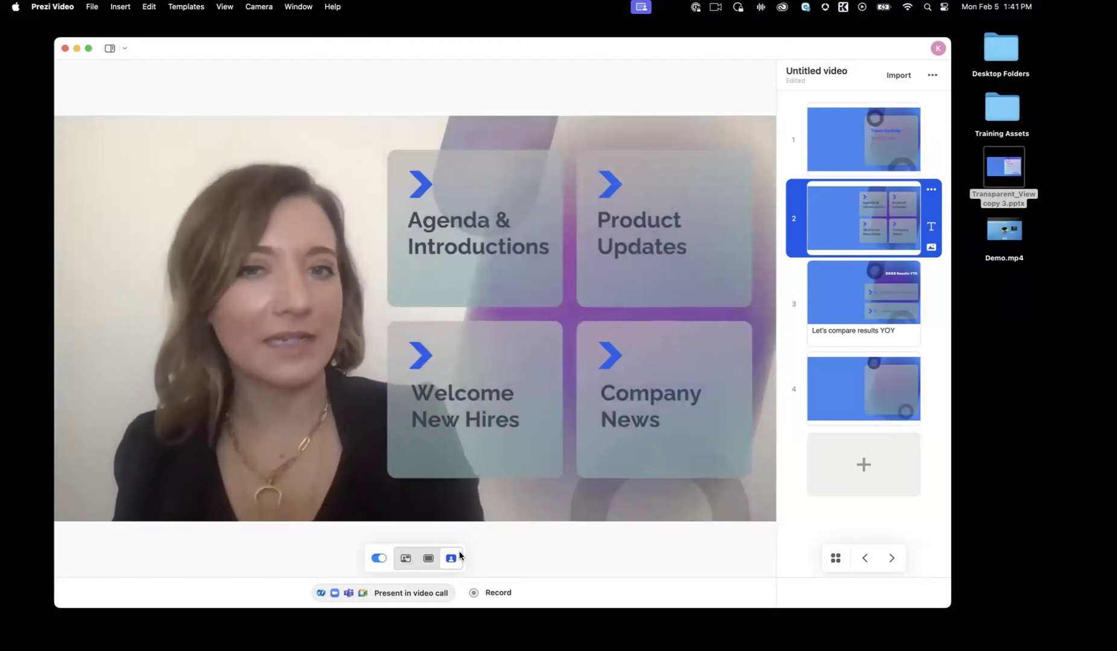
{"action": "left_click", "coordinate": [405, 559]}
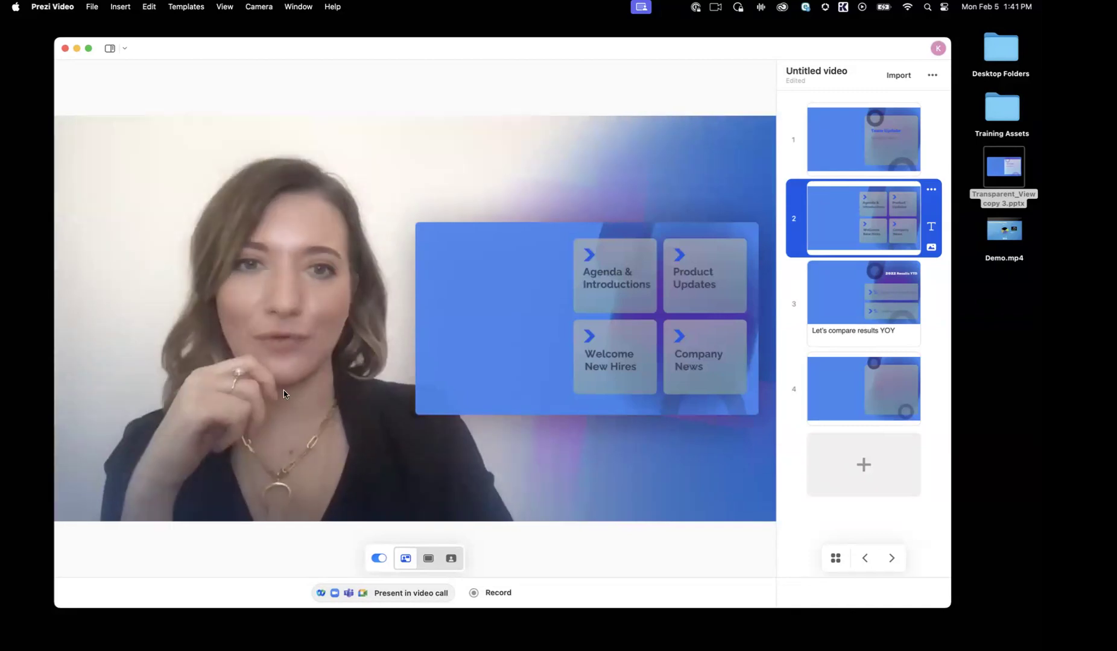
{"action": "left_click", "coordinate": [800, 106]}
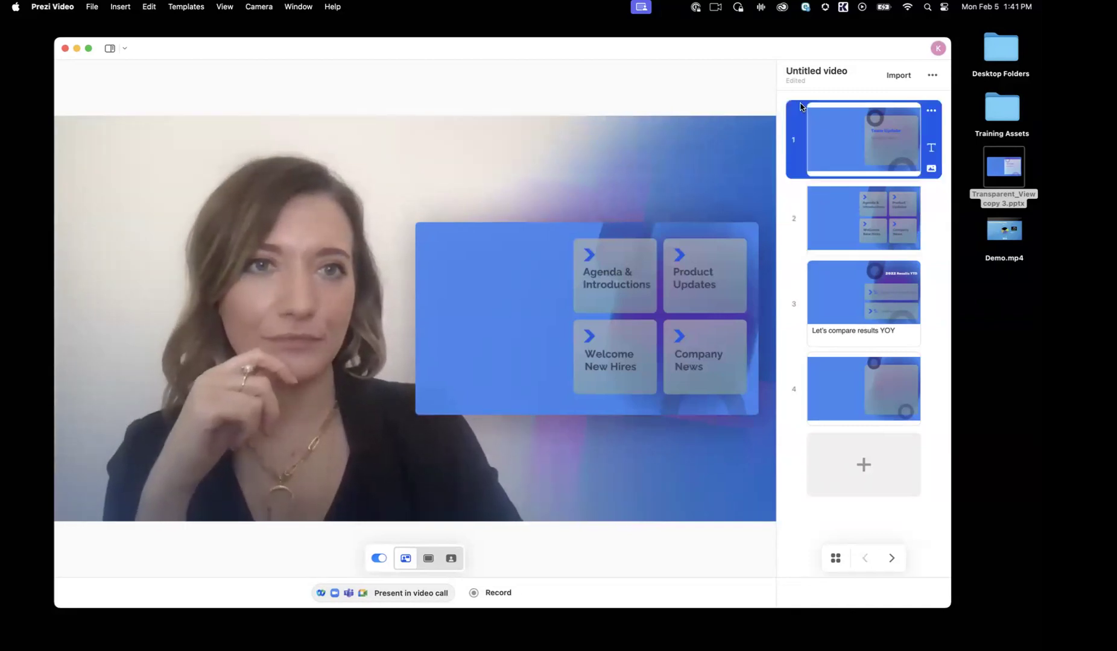
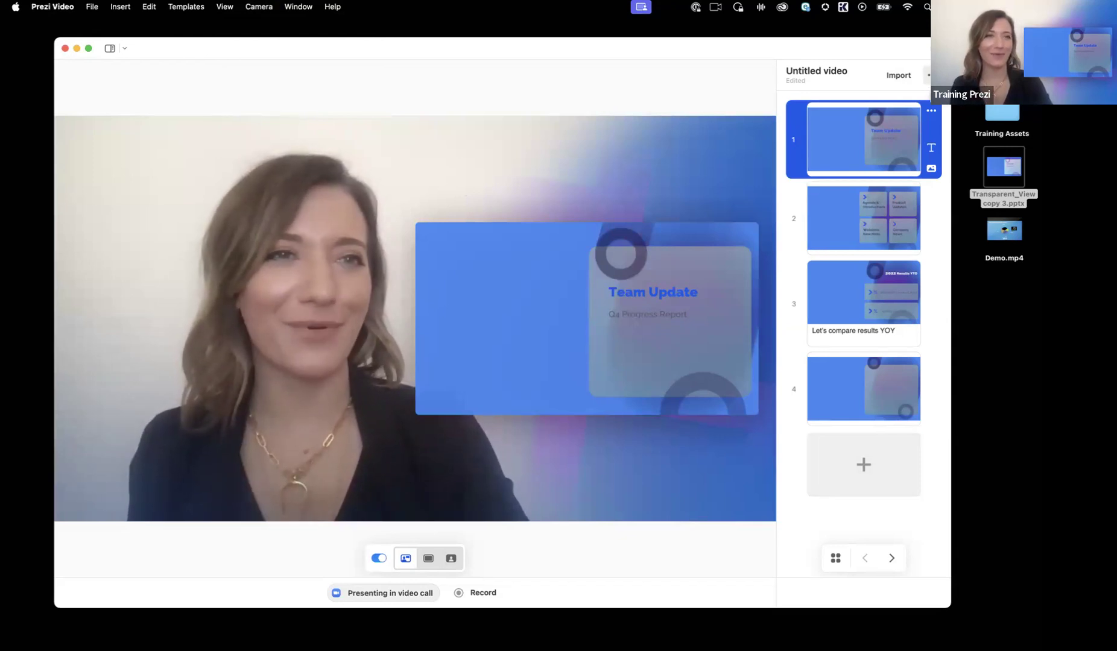
Step: Open the virtual background options and try the Blur effect and the dark blue gradient with the central glow
{"action": "left_click", "coordinate": [932, 76]}
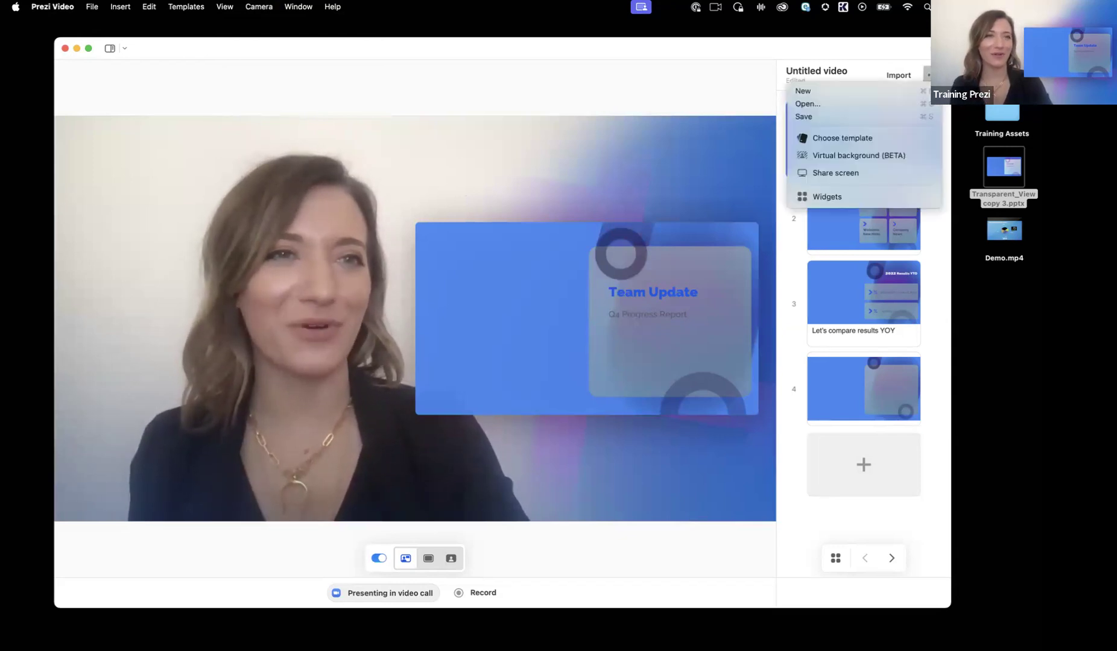
{"action": "left_click", "coordinate": [864, 157]}
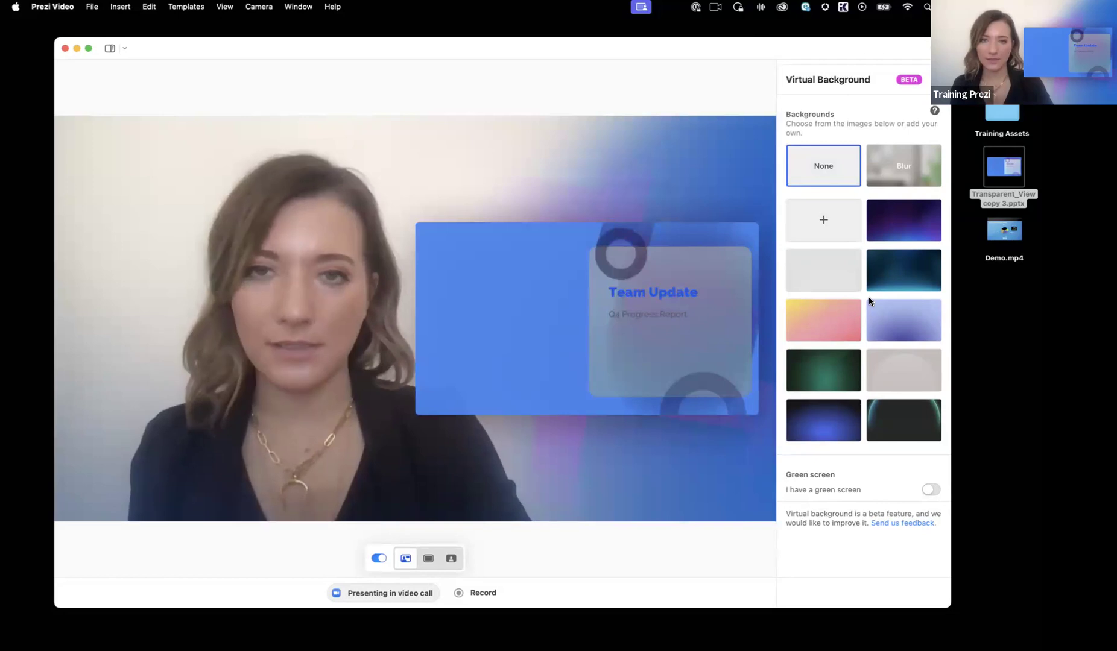
{"action": "left_click", "coordinate": [905, 182]}
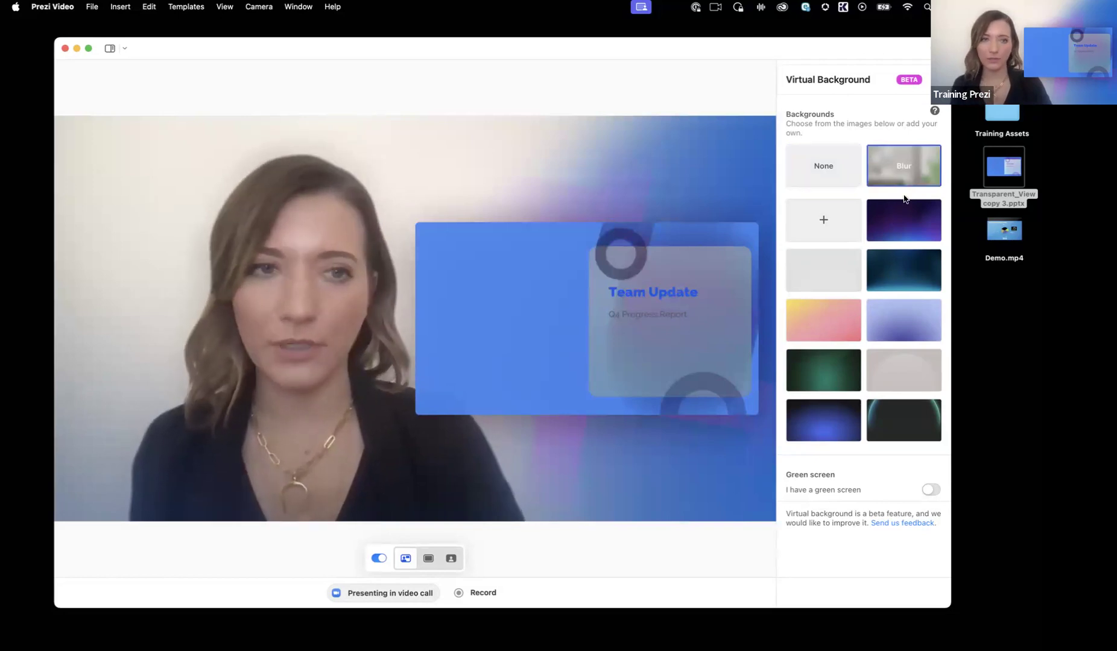
{"action": "left_click", "coordinate": [831, 417]}
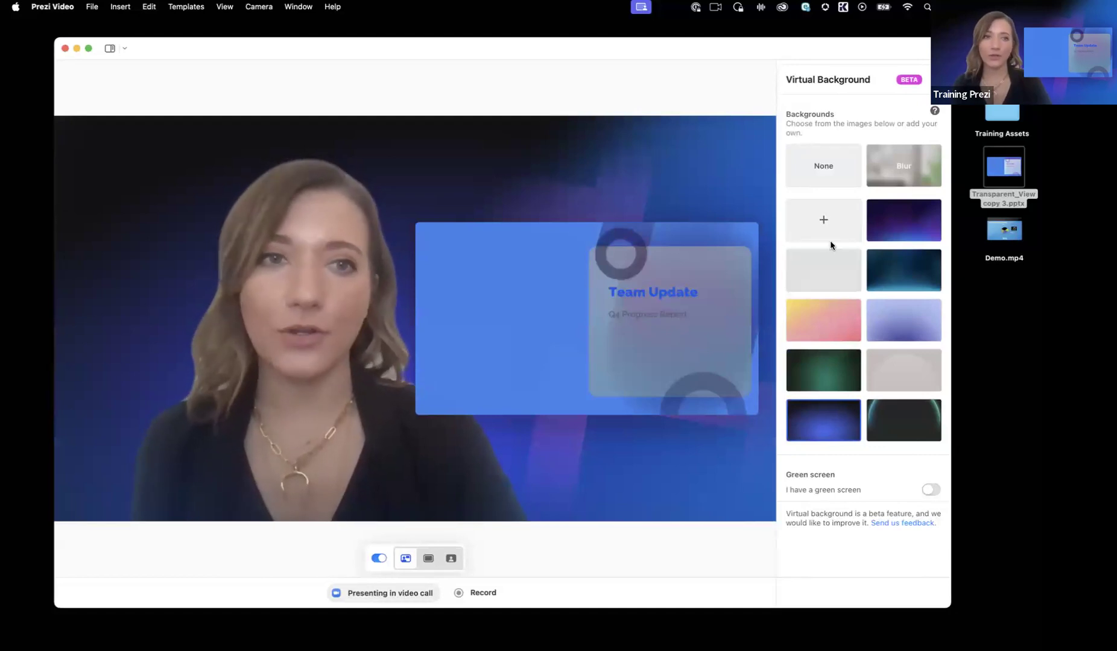
Step: Add "Untitled design (25) copy.png" from the PV Backgrounds & Name Tags folder in Training Assets as a custom virtual background
{"action": "left_click", "coordinate": [823, 221]}
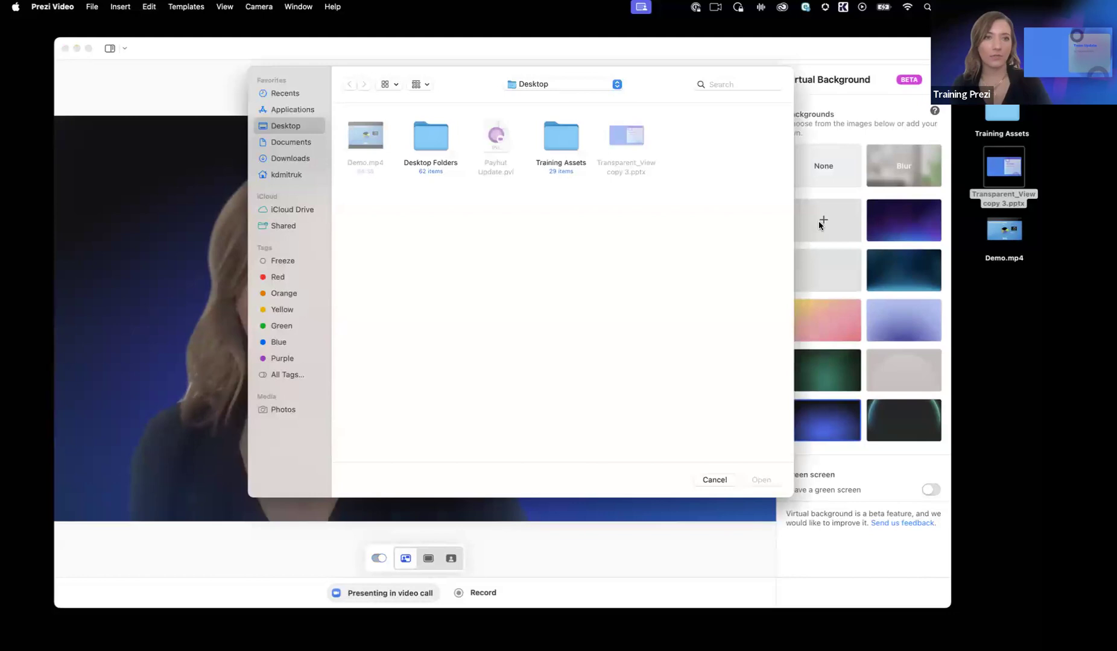
{"action": "double_click", "coordinate": [570, 135]}
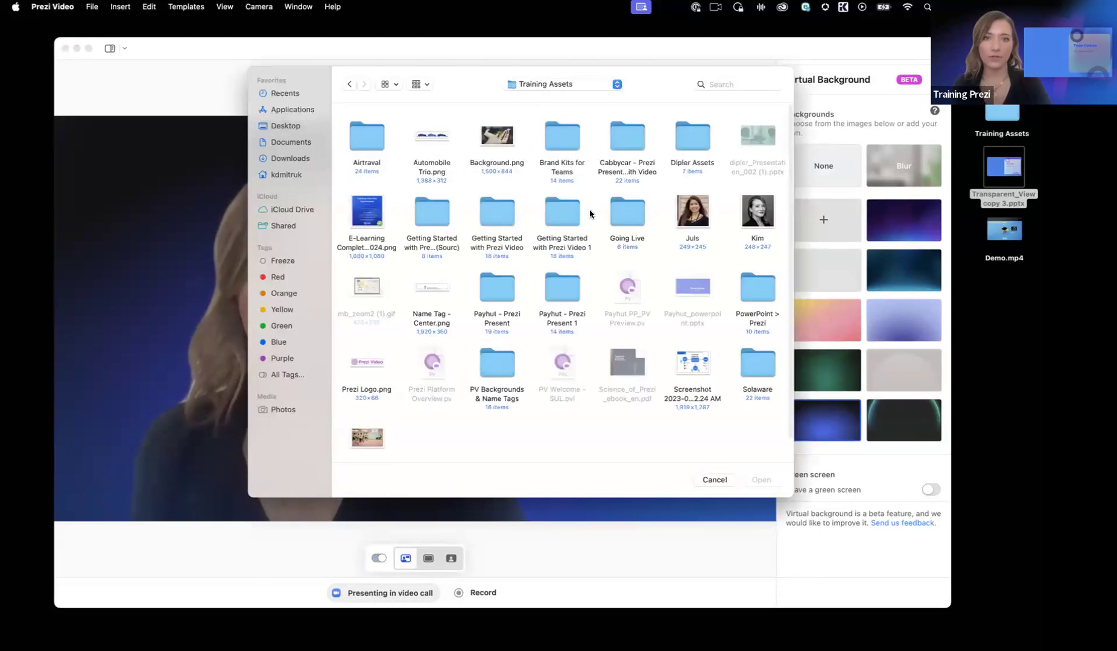
{"action": "double_click", "coordinate": [497, 365]}
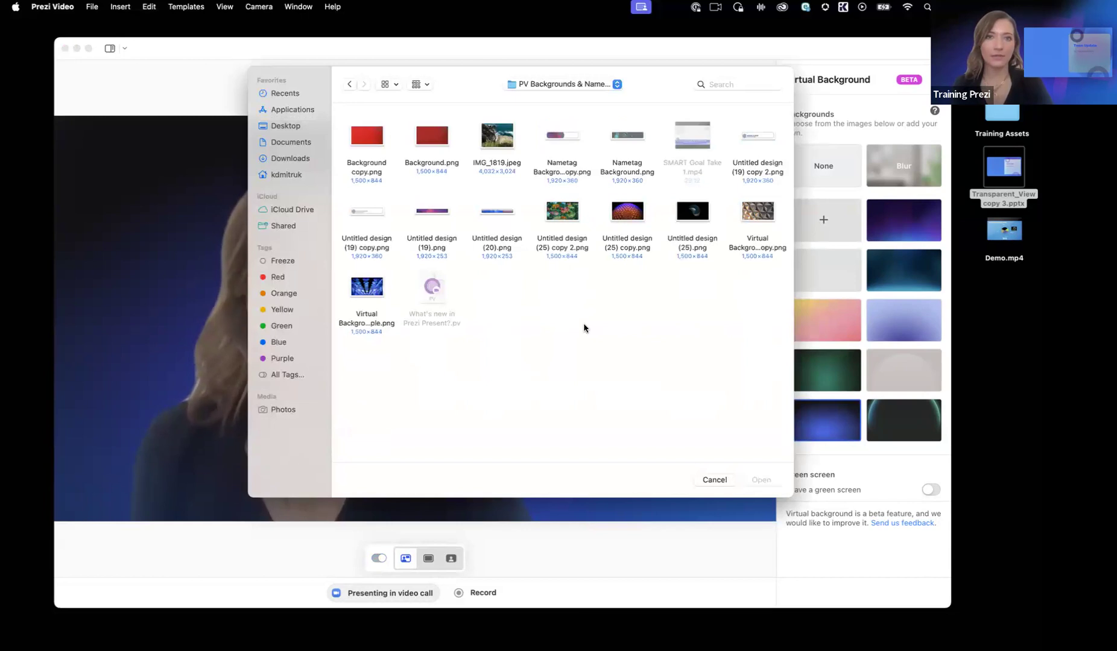
{"action": "left_click", "coordinate": [635, 228]}
{"action": "left_click", "coordinate": [760, 481]}
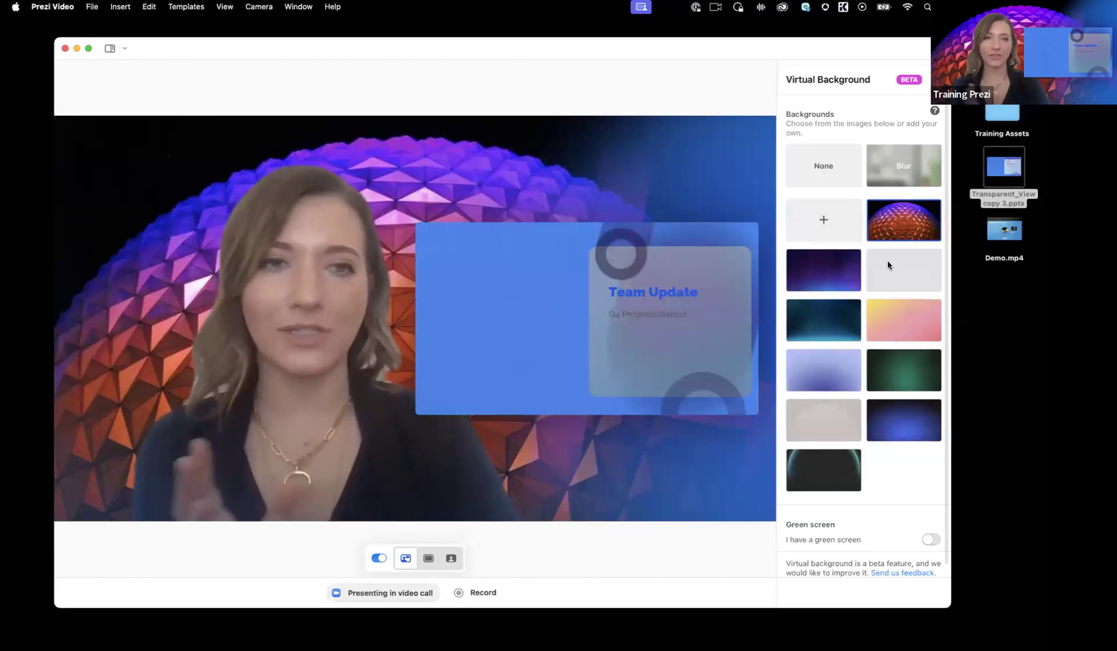
Step: Add "Untitled design (25) copy 2.png" as another custom background, set the virtual background to None and return to the slides
{"action": "left_click", "coordinate": [837, 207]}
{"action": "left_click", "coordinate": [563, 210]}
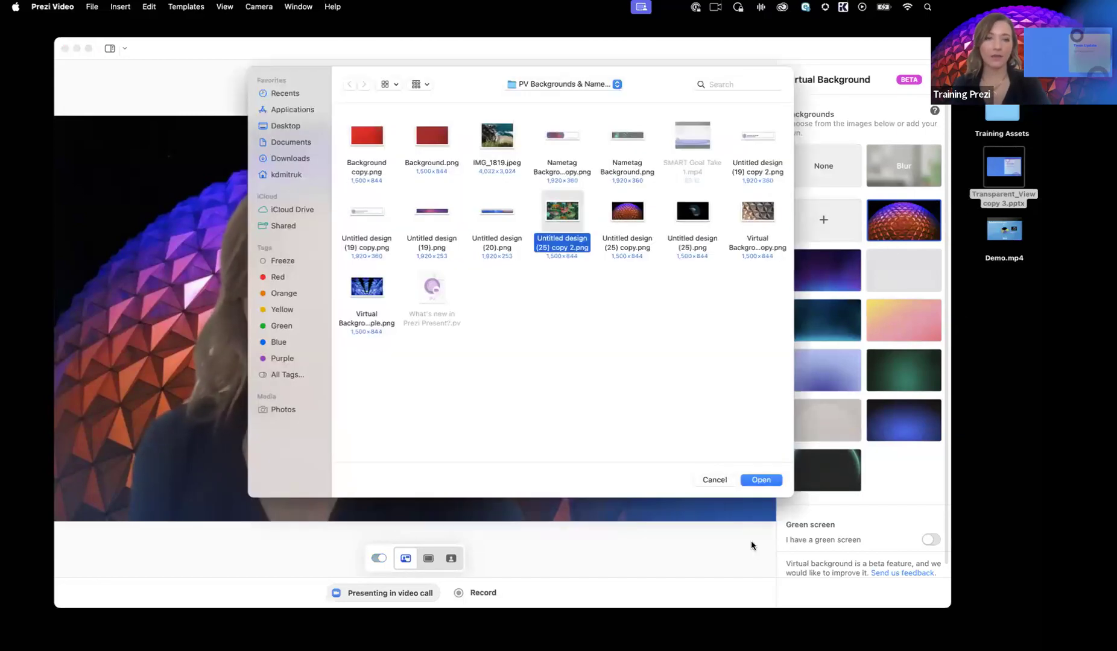
{"action": "left_click", "coordinate": [767, 481]}
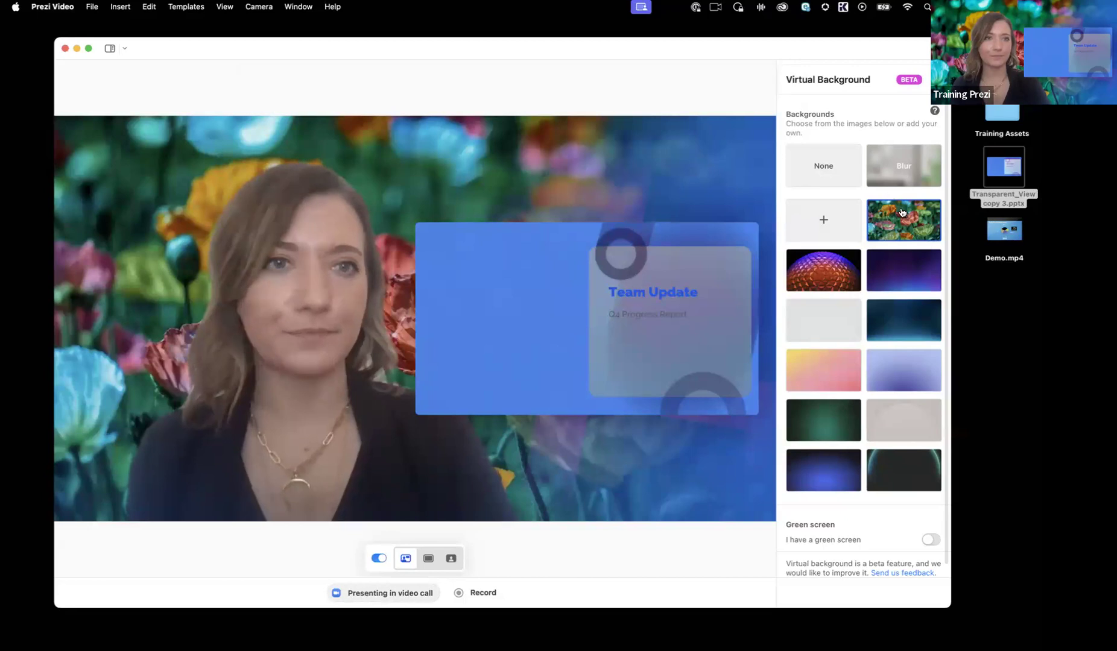
{"action": "left_click", "coordinate": [823, 173]}
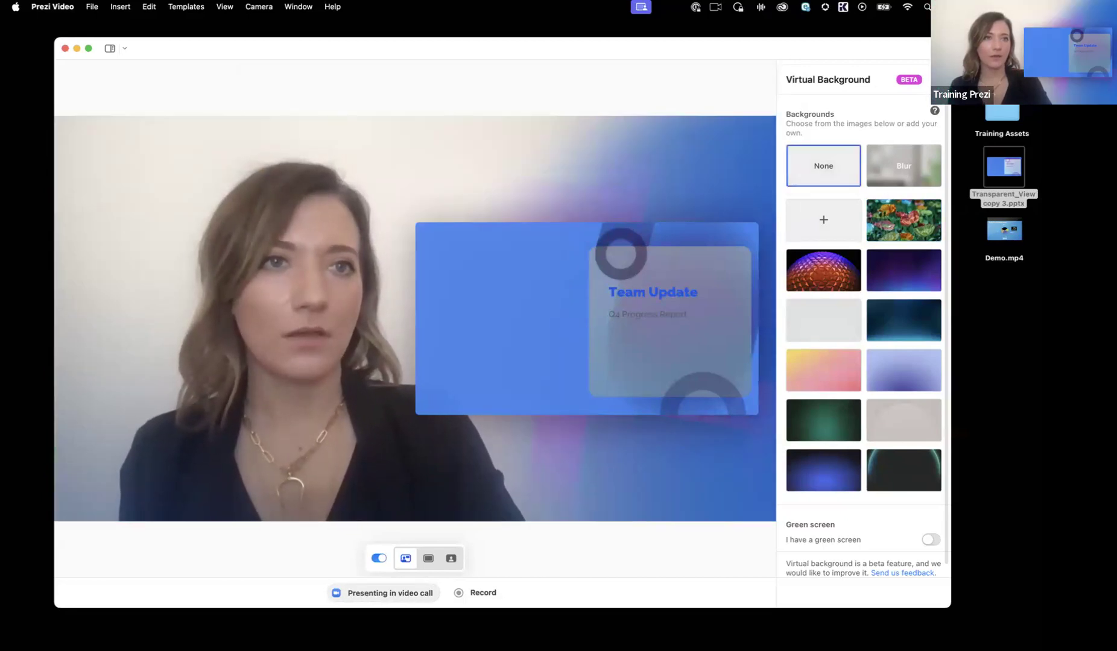
{"action": "left_click", "coordinate": [937, 79]}
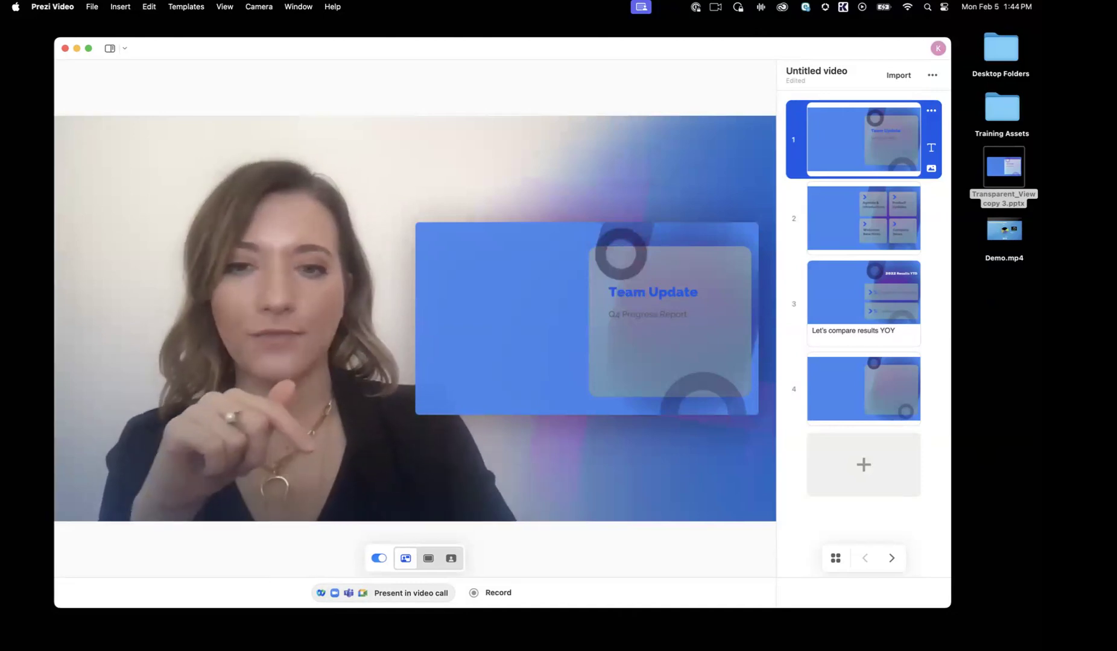
Step: Review the instructions for presenting in Webex, Zoom Meetings and Microsoft Teams video calls, and close them
{"action": "left_click", "coordinate": [399, 596]}
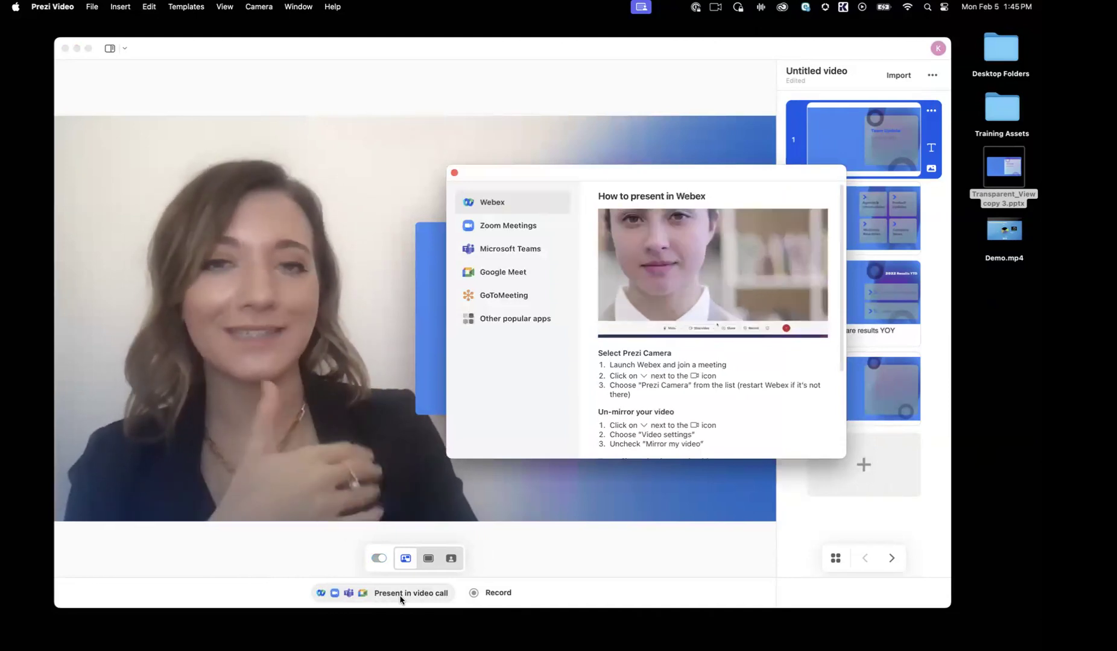
{"action": "left_click", "coordinate": [510, 226]}
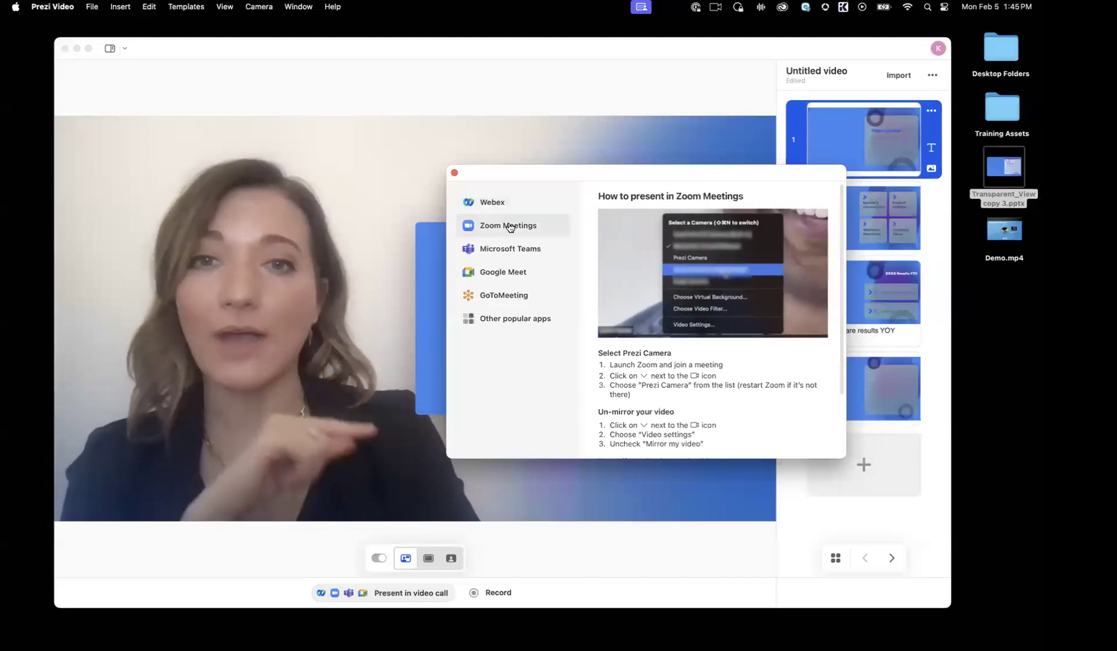
{"action": "left_click", "coordinate": [512, 251]}
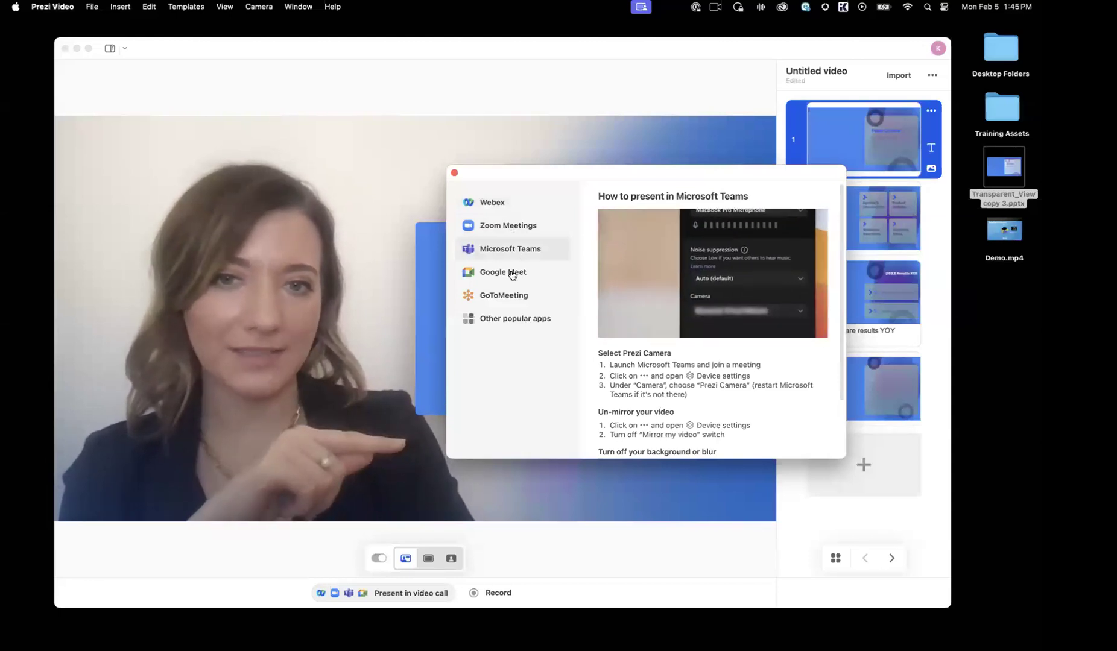
{"action": "left_click", "coordinate": [509, 202]}
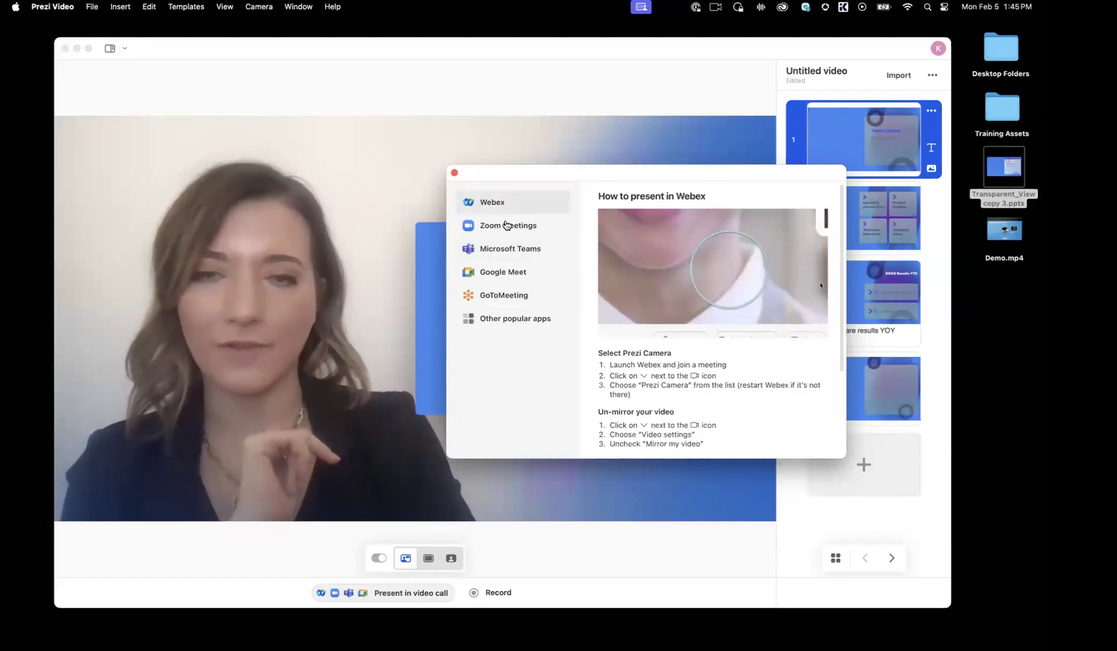
{"action": "left_click", "coordinate": [454, 173]}
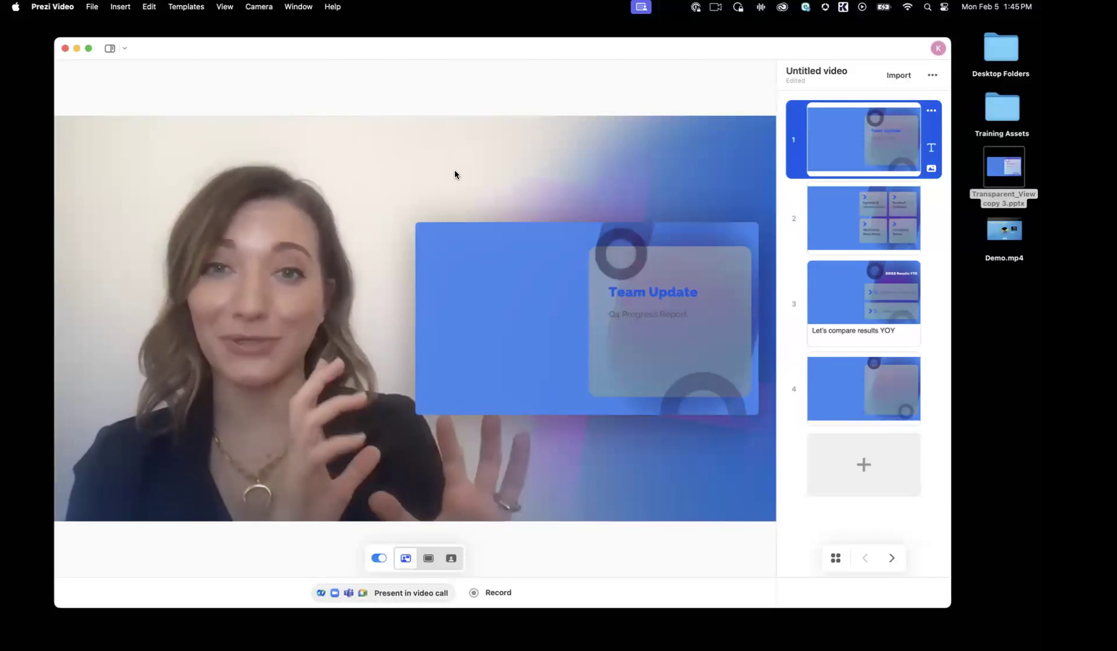
Step: Open the Connect Zoom image from the Going Live folder in Training Assets, enlarge it to examine the camera selection, and close it
{"action": "left_click", "coordinate": [1002, 108]}
{"action": "double_click", "coordinate": [1003, 107]}
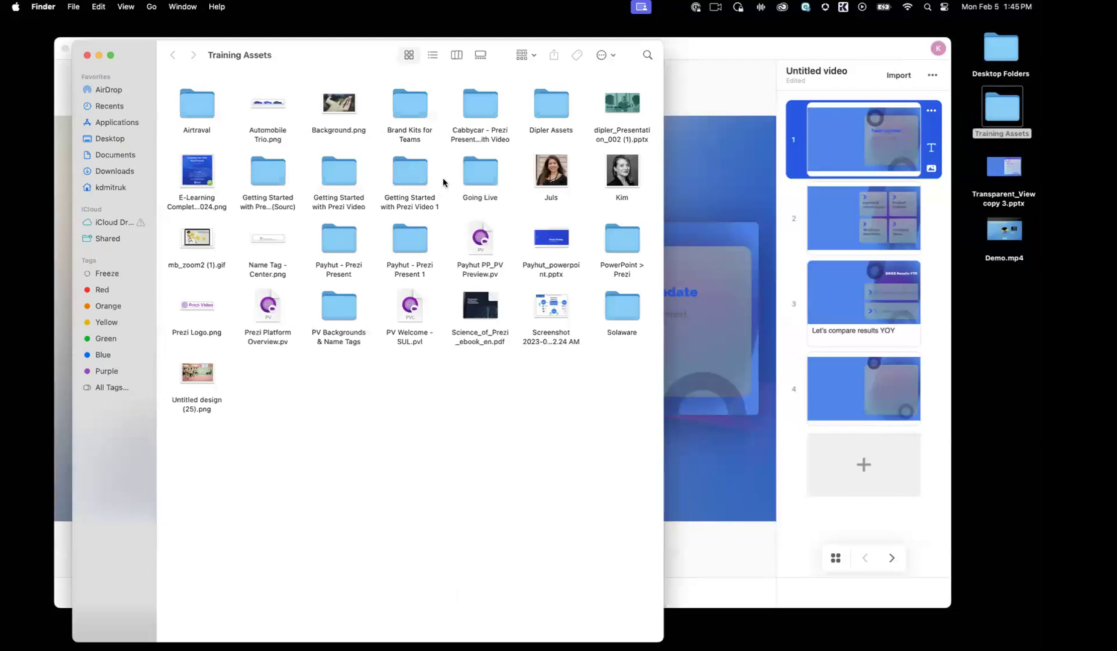
{"action": "double_click", "coordinate": [474, 174]}
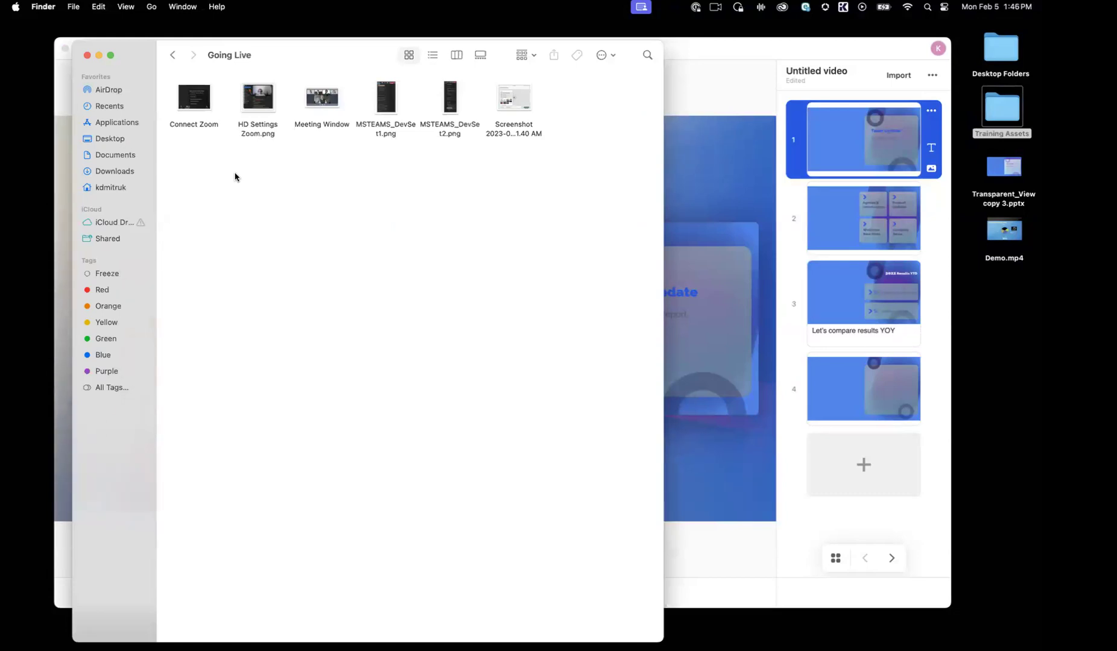
{"action": "double_click", "coordinate": [199, 102]}
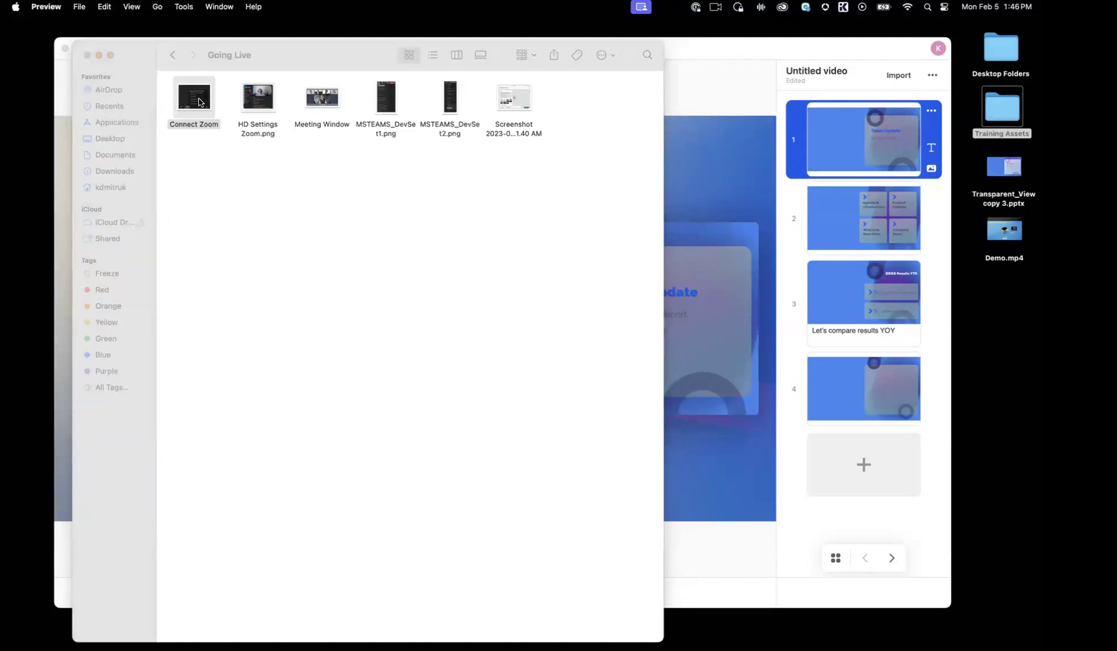
{"action": "left_click_drag", "start_coordinate": [411, 249], "coordinate": [814, 634]}
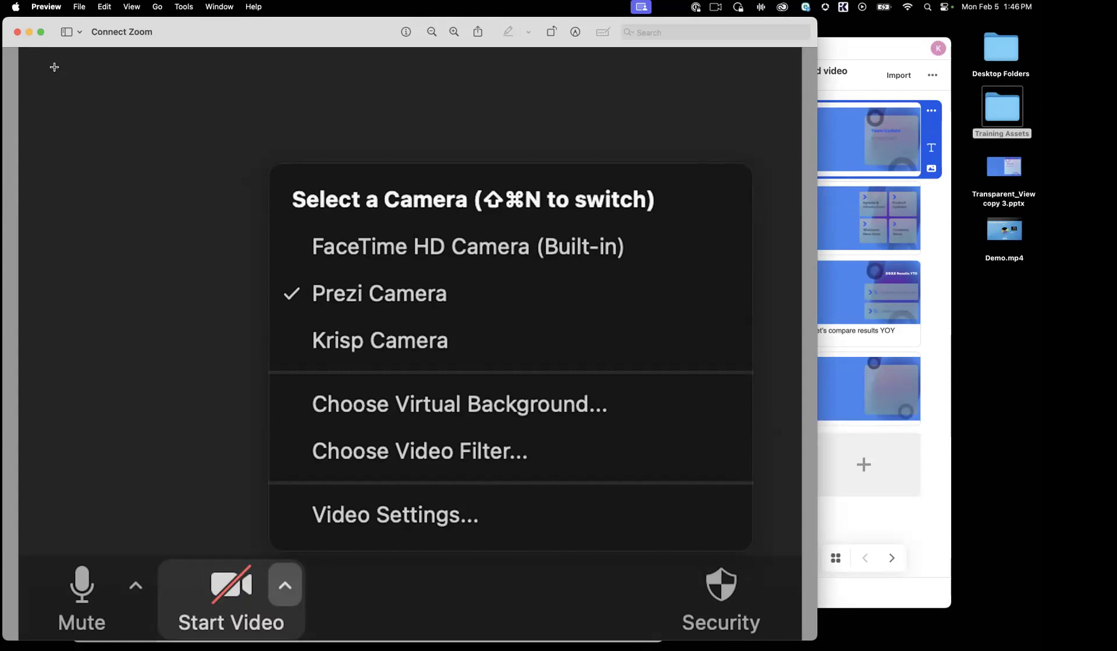
{"action": "left_click", "coordinate": [20, 32]}
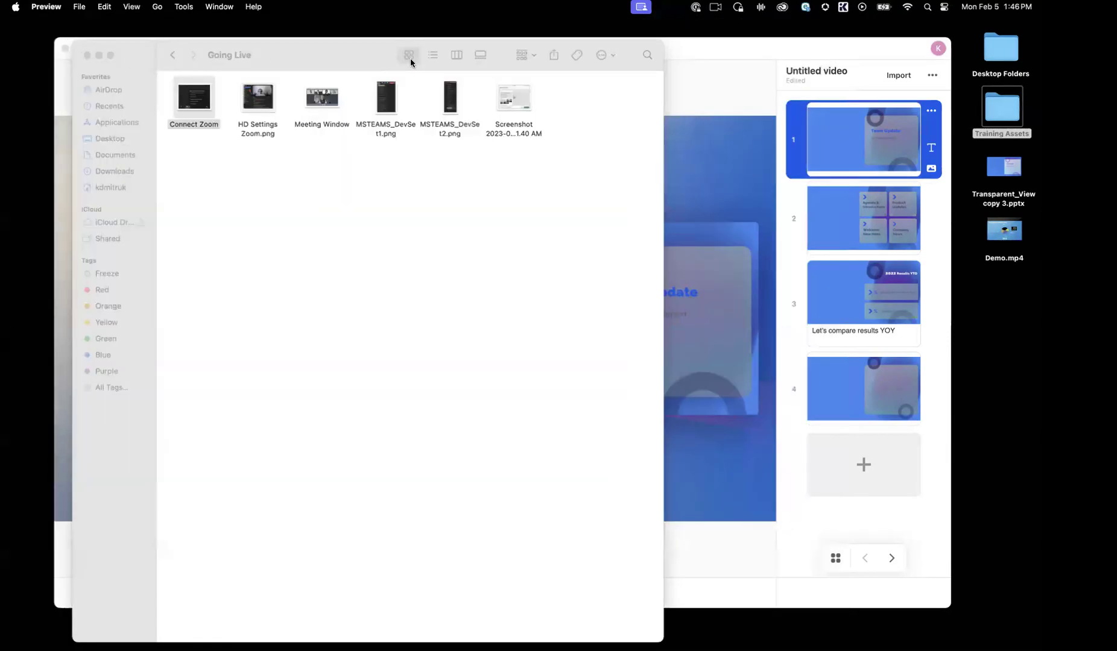
Step: View MSTEAMS_DevSet1.png enlarged to examine where Microsoft Teams keeps its device settings, and close the image
{"action": "left_click_drag", "start_coordinate": [361, 57], "coordinate": [340, 38]}
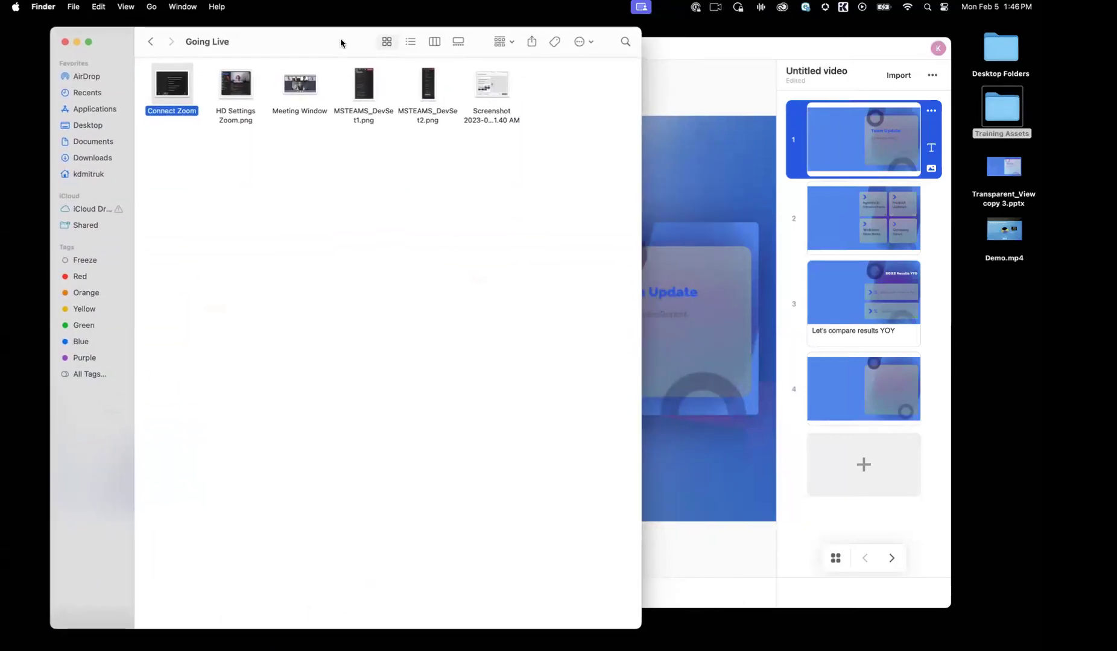
{"action": "double_click", "coordinate": [368, 97]}
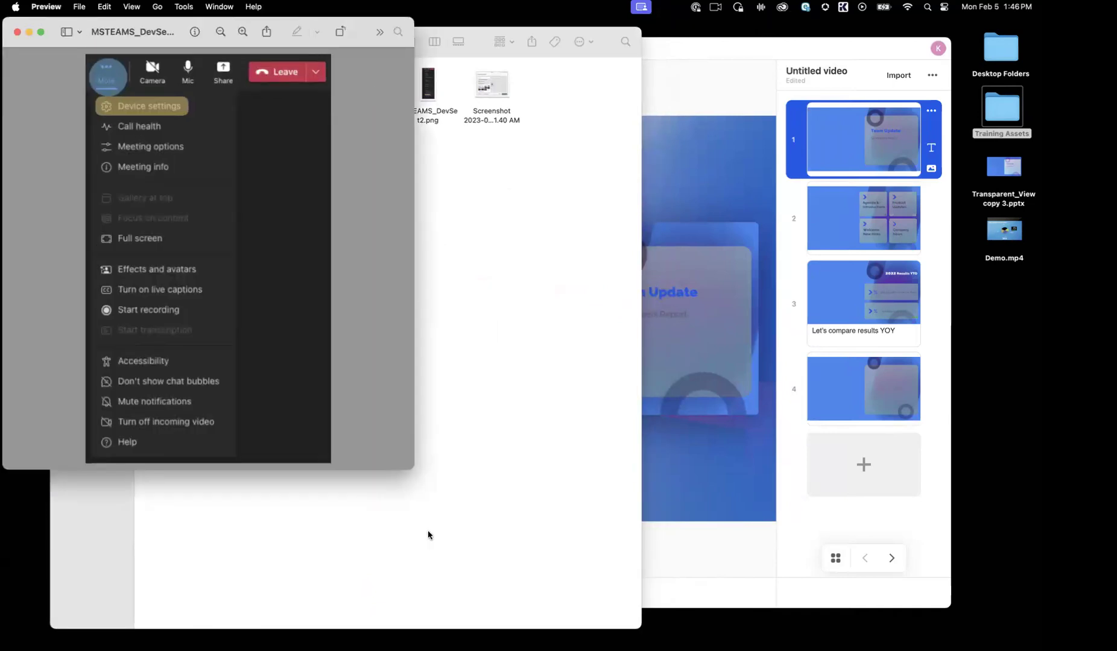
{"action": "left_click_drag", "start_coordinate": [587, 609], "coordinate": [639, 630]}
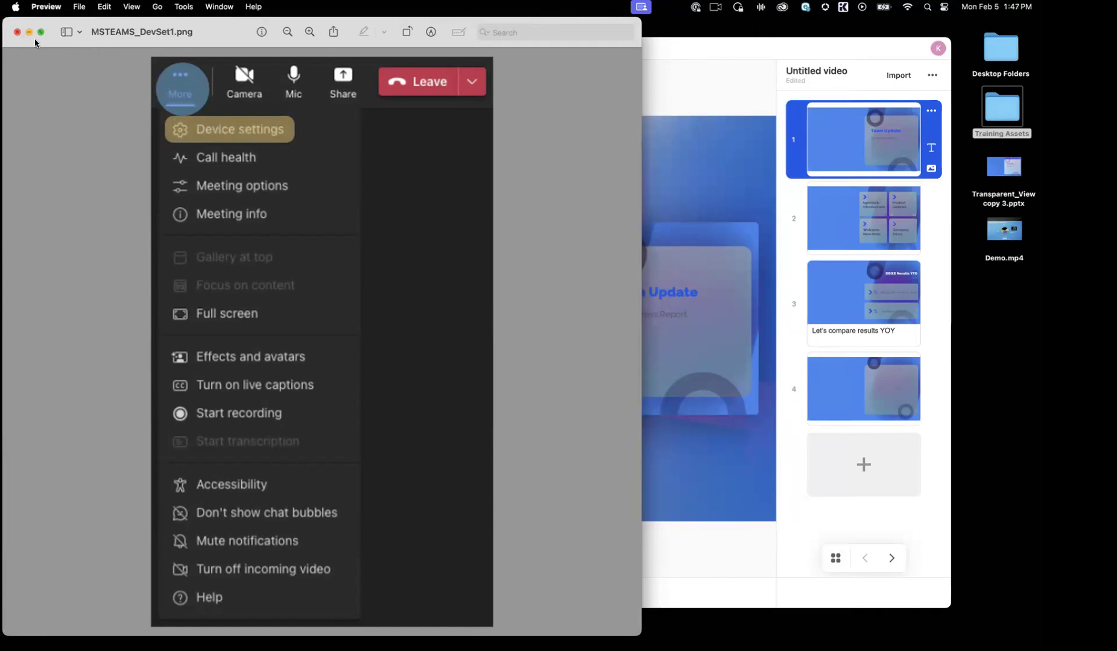
{"action": "left_click", "coordinate": [17, 33]}
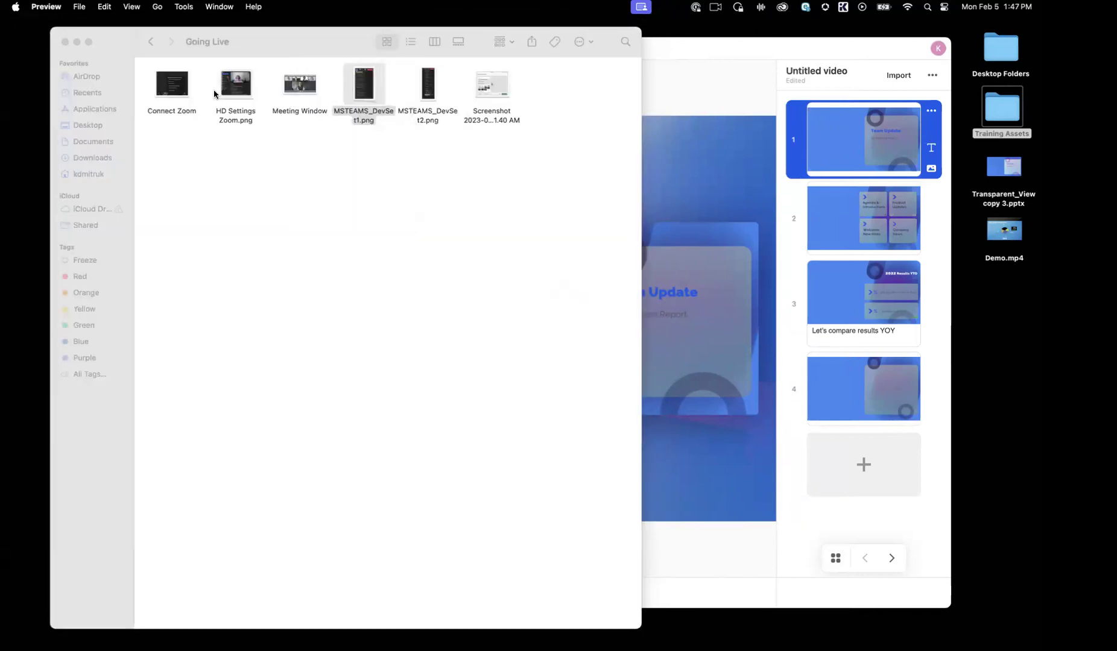
Step: View MSTEAMS_DevSet2.png enlarged to examine the Teams camera choice, and close the image and the Going Live folder
{"action": "left_click", "coordinate": [429, 86]}
{"action": "double_click", "coordinate": [428, 86]}
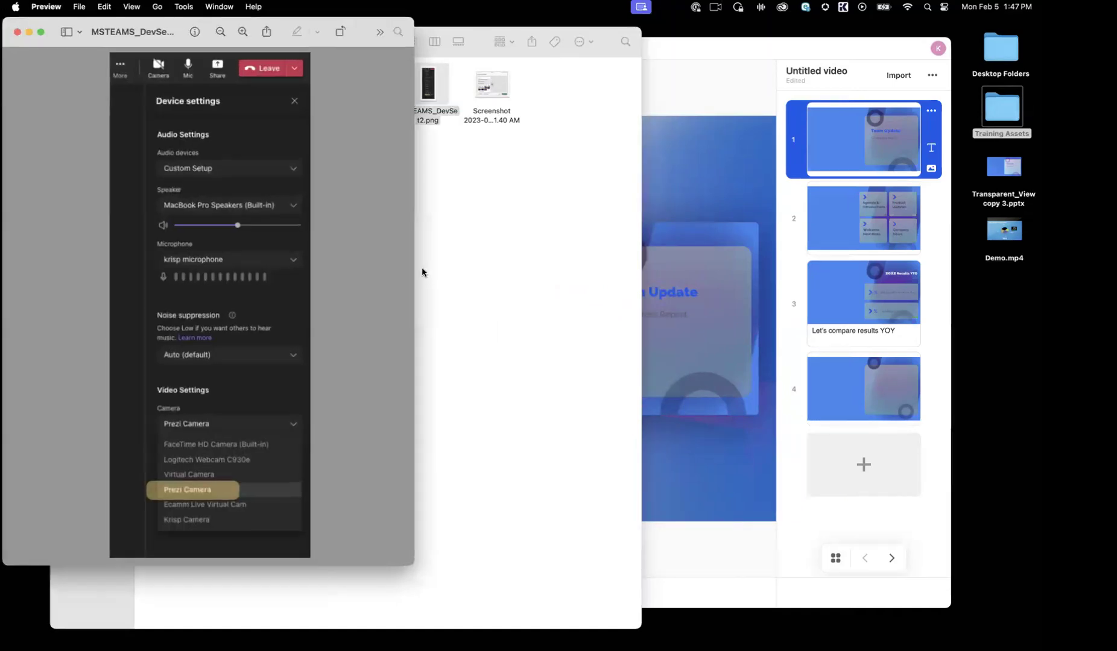
{"action": "left_click_drag", "start_coordinate": [413, 563], "coordinate": [701, 634]}
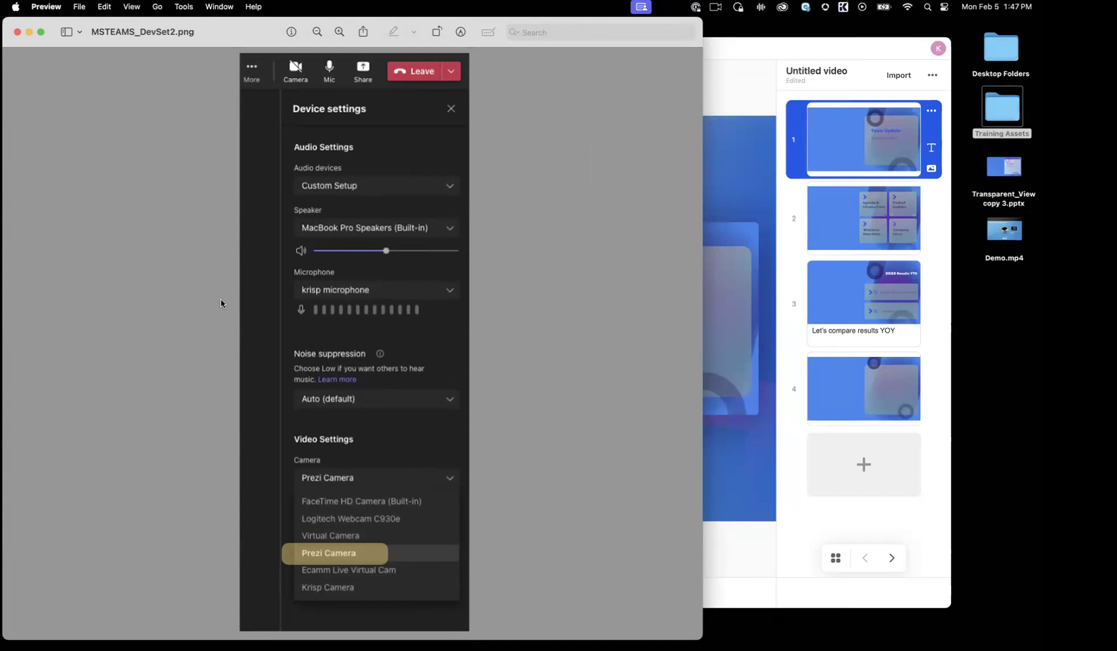
{"action": "left_click", "coordinate": [19, 34]}
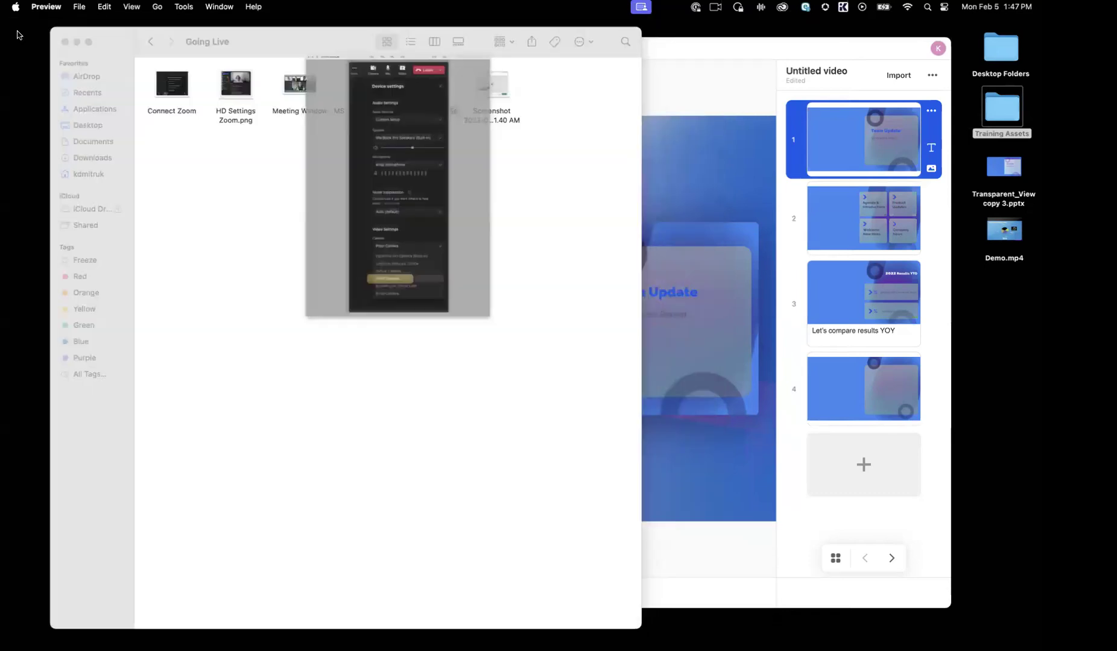
{"action": "left_click", "coordinate": [65, 43]}
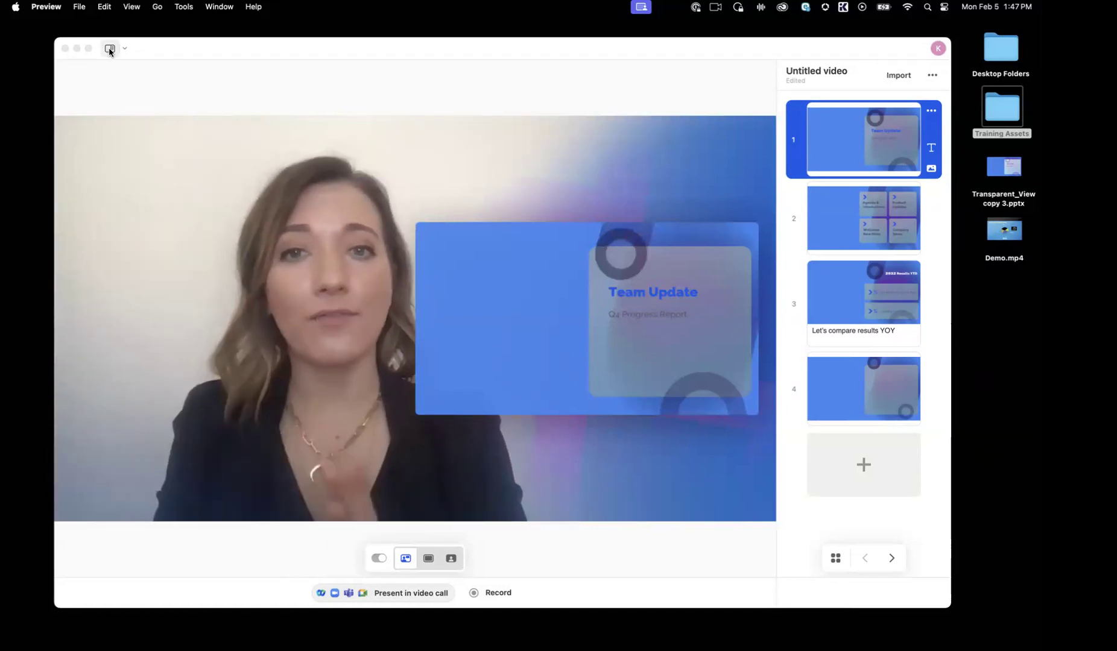
Step: Hide the main video panel so only the slide list remains, and move that window slightly toward the desktop's edge
{"action": "left_click", "coordinate": [110, 49]}
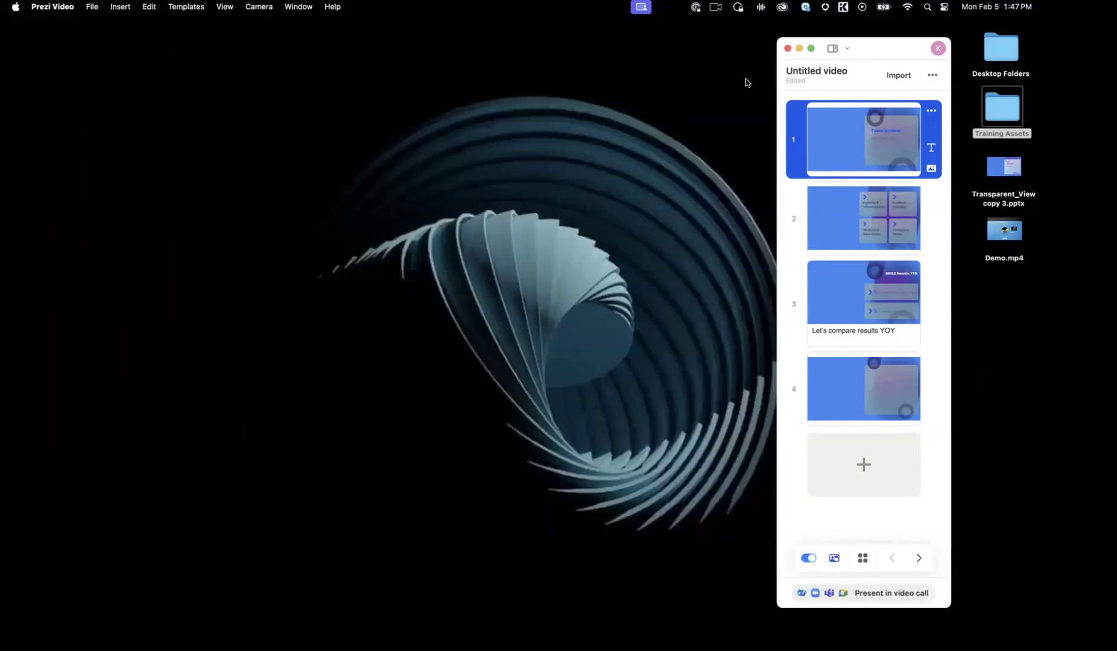
{"action": "left_click_drag", "start_coordinate": [893, 56], "coordinate": [923, 52]}
{"action": "mouse_move", "coordinate": [849, 231]}
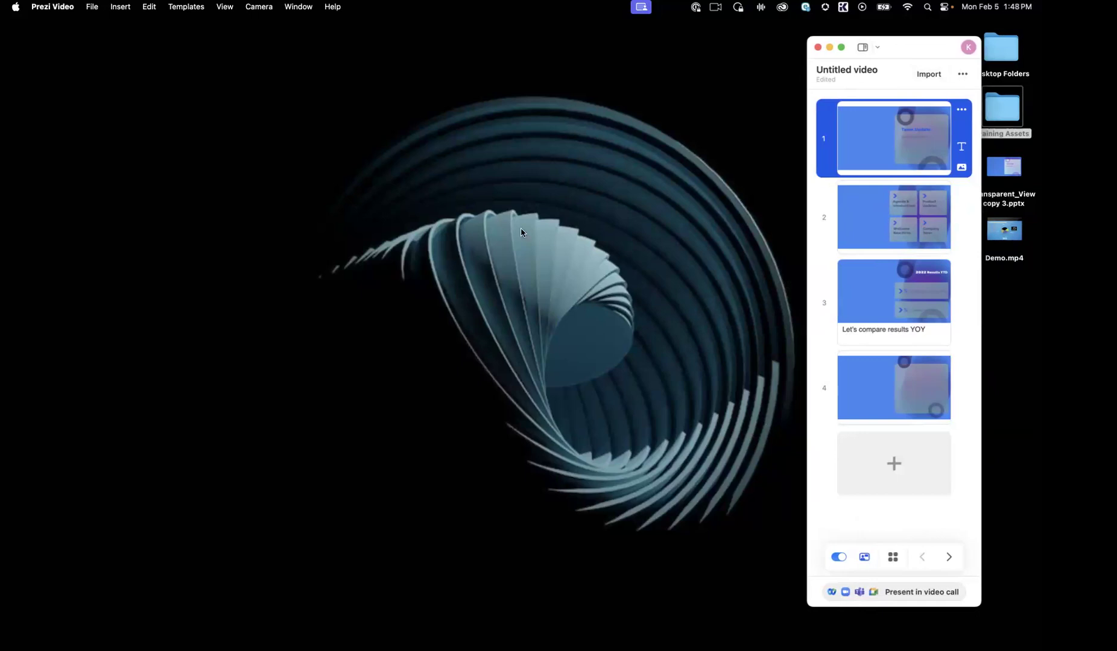
Step: Pop out the presenter notes for slide 1 into a separate window and reposition it beside the slide list
{"action": "left_click", "coordinate": [223, 7]}
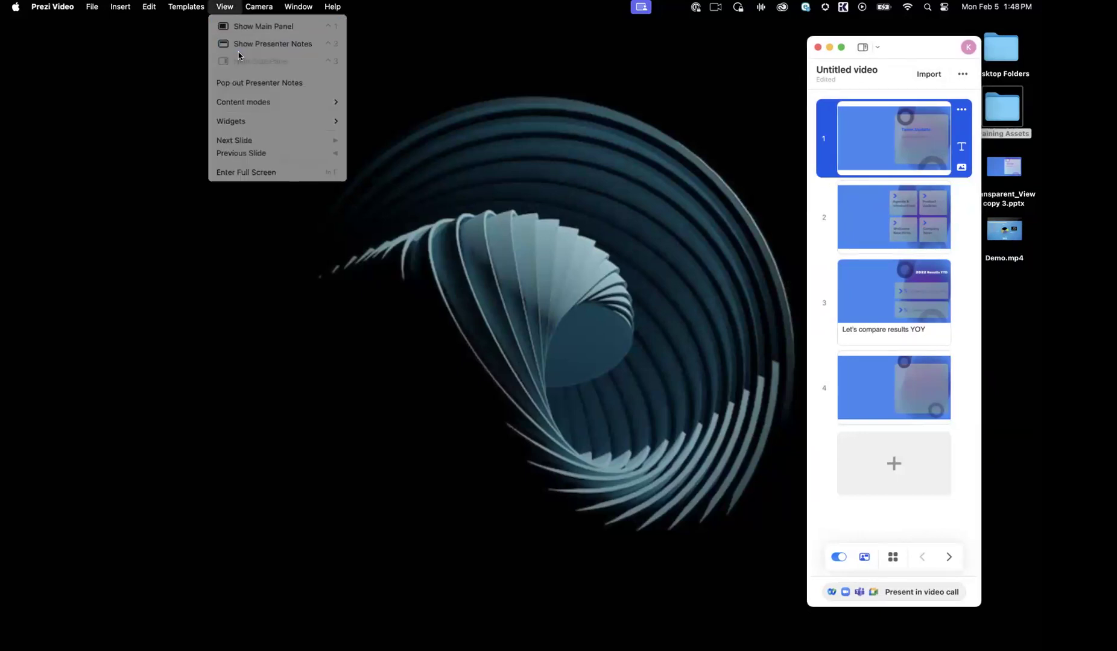
{"action": "left_click", "coordinate": [247, 83]}
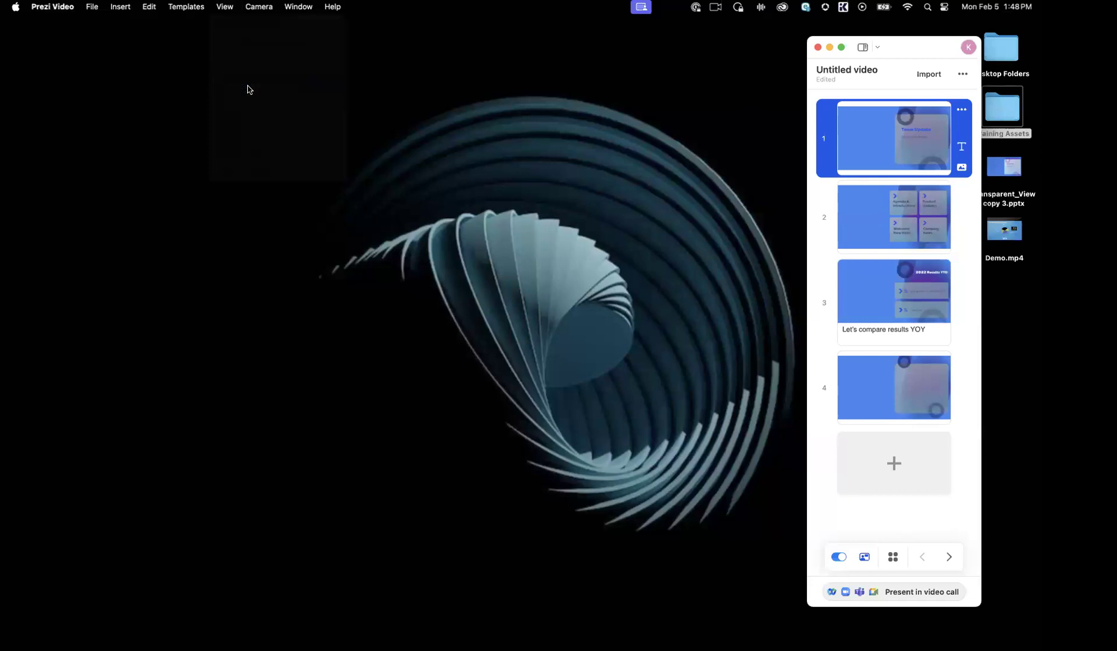
{"action": "left_click_drag", "start_coordinate": [550, 60], "coordinate": [441, 56]}
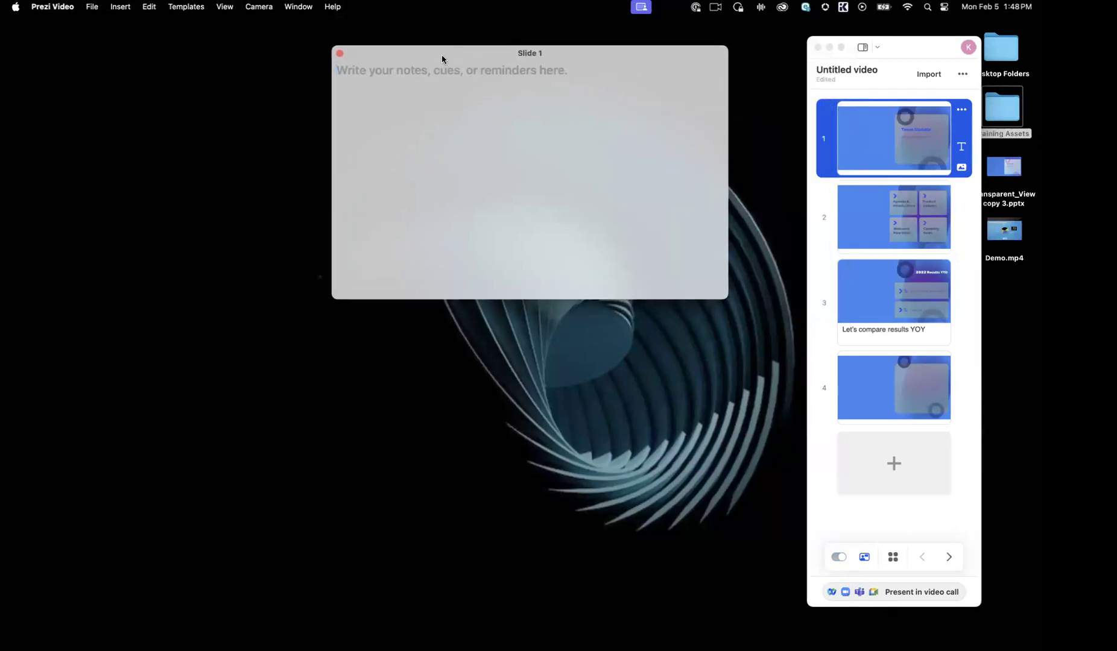